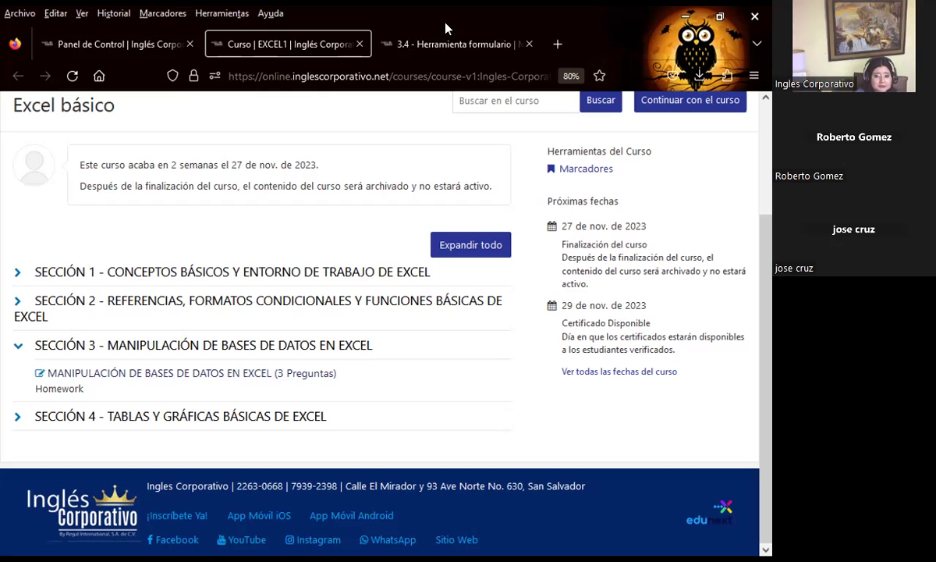
- Open lesson 3.3 Objetivo de la lección on the Herramienta formulario de datos and scroll to the form image
click(428, 46)
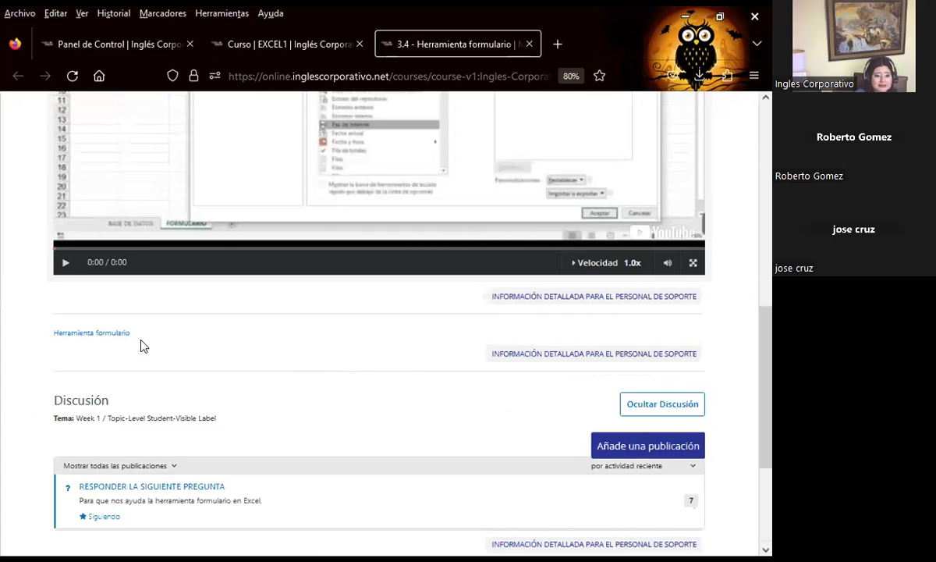
click(86, 334)
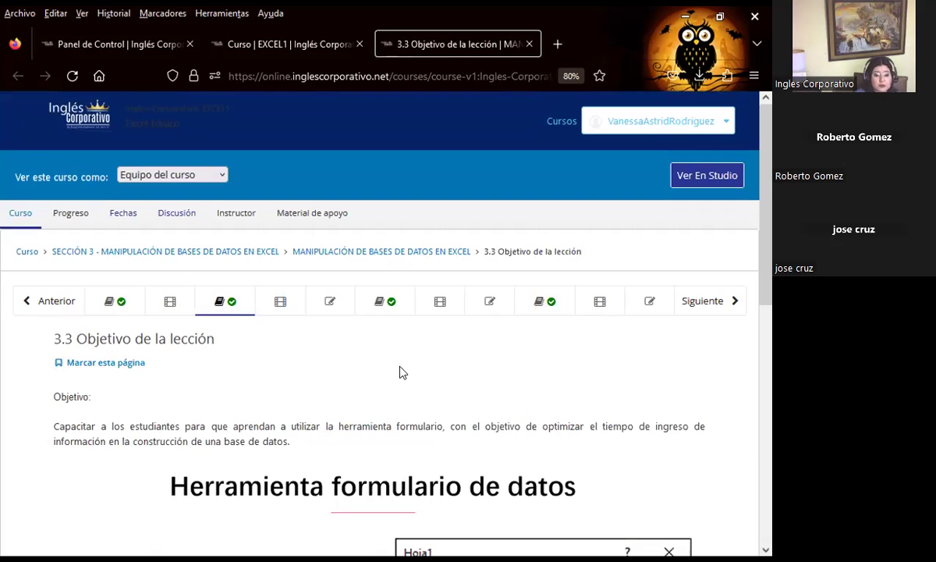
scroll(253, 338, down, 3)
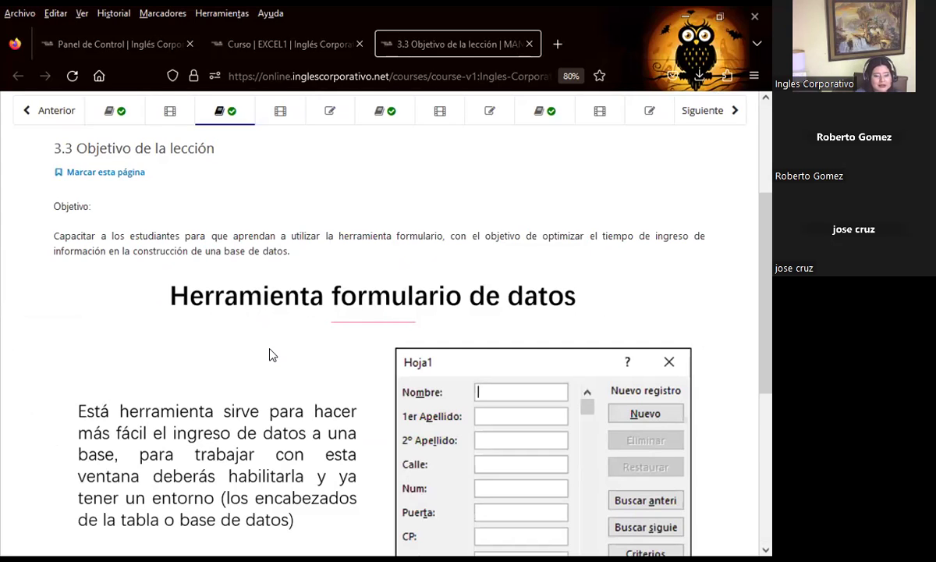
scroll(92, 339, down, 3)
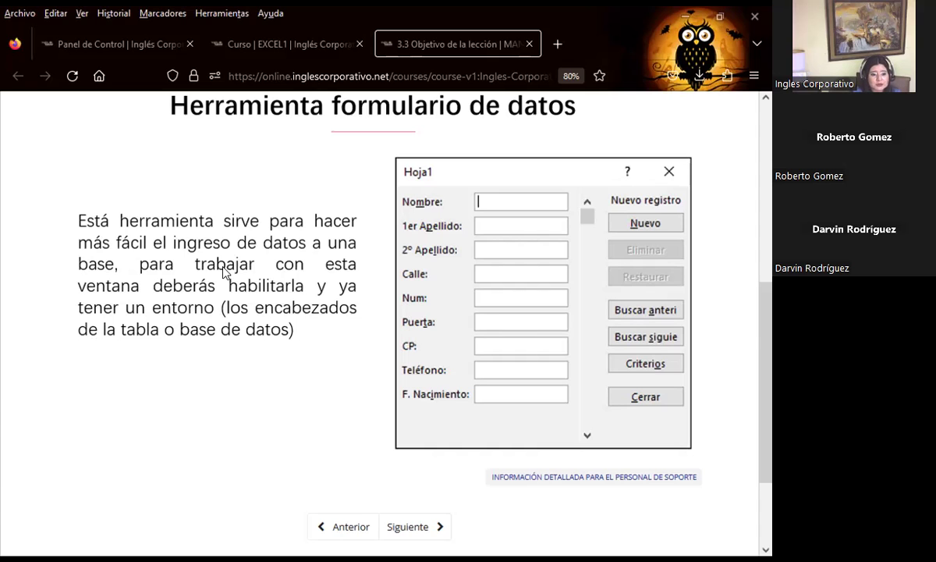
scroll(273, 207, up, 5)
- Open unit 3.4 - Herramienta formulario and scroll through its video lesson and back to the top
click(284, 191)
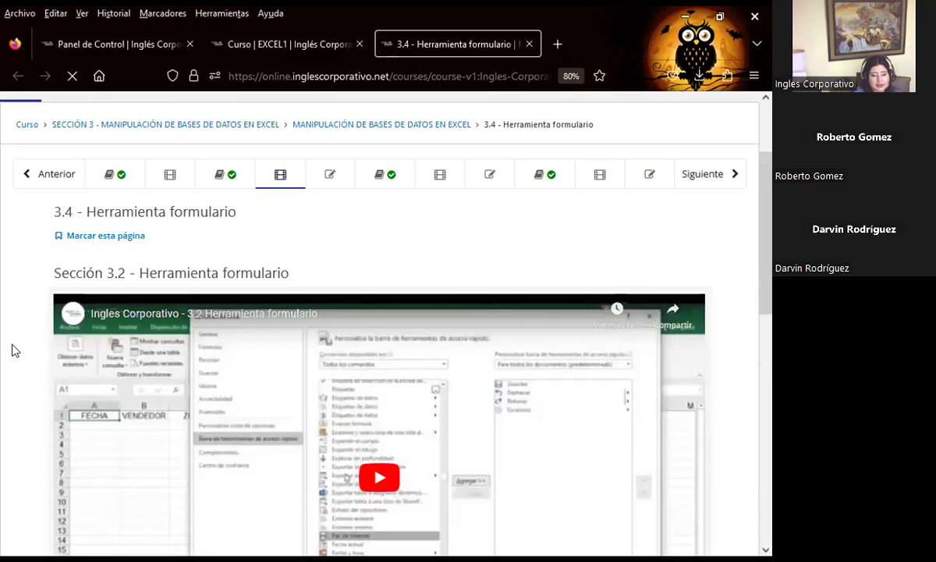
scroll(11, 350, down, 1)
scroll(11, 351, down, 10)
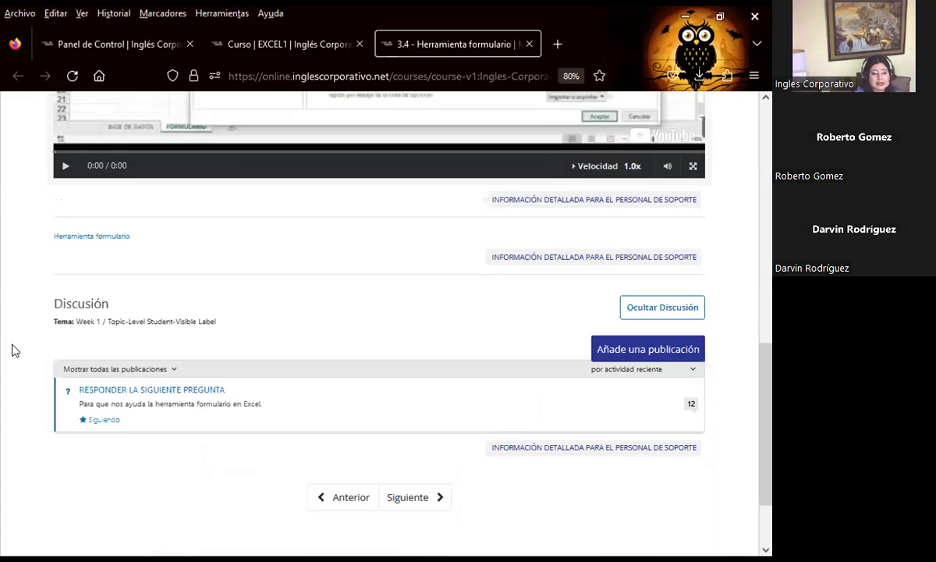
scroll(12, 350, down, 2)
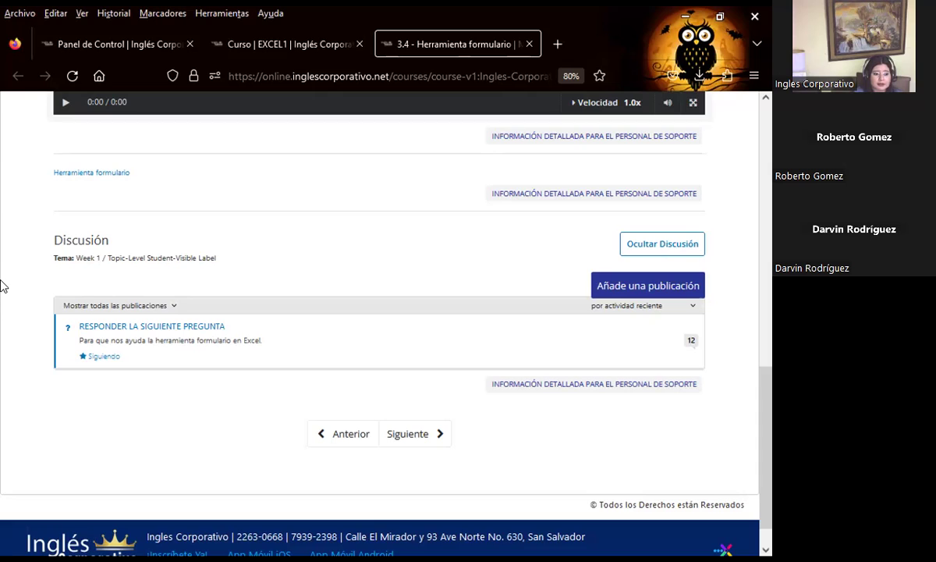
scroll(2, 312, up, 2)
scroll(2, 312, up, 15)
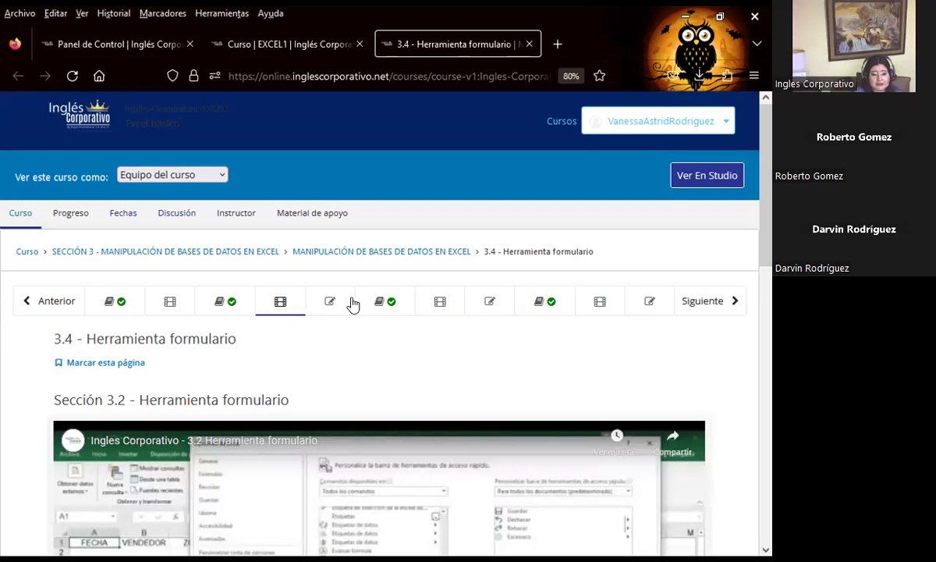
- Return to the Curso | EXCEL1 outline, then switch to the PRESENTACIÓN_SEMANA 3_10_EXCEL_BASICO_1 presentation
key(ctrl+Page_Up)
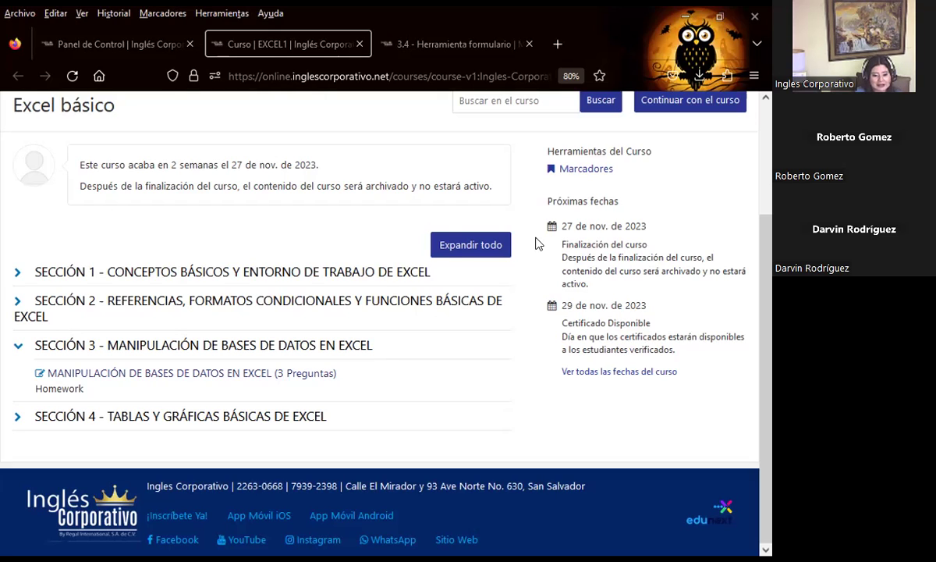
key(alt+Tab)
- Advance past the AGENDA slide to slide 4, Objetivo general de la sesión
click(503, 439)
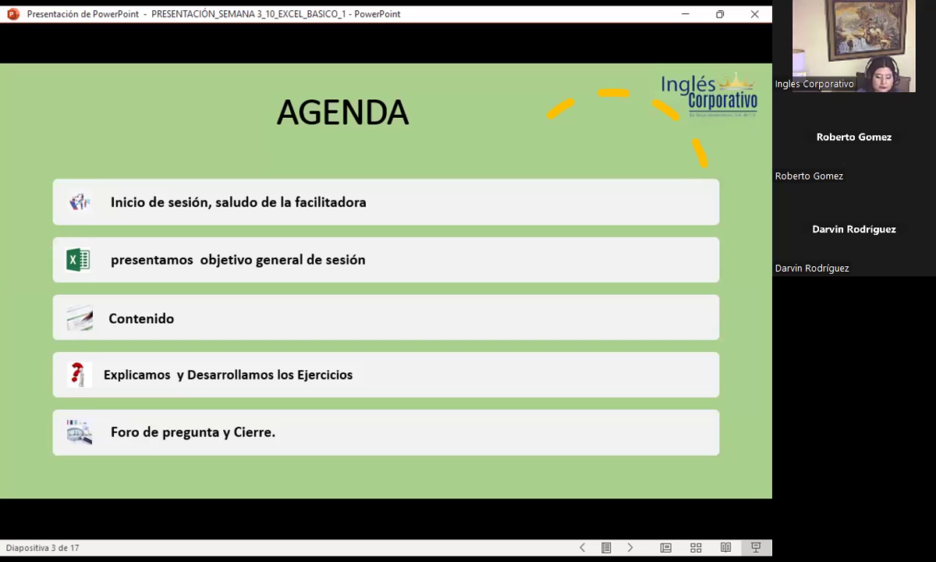
key(Right)
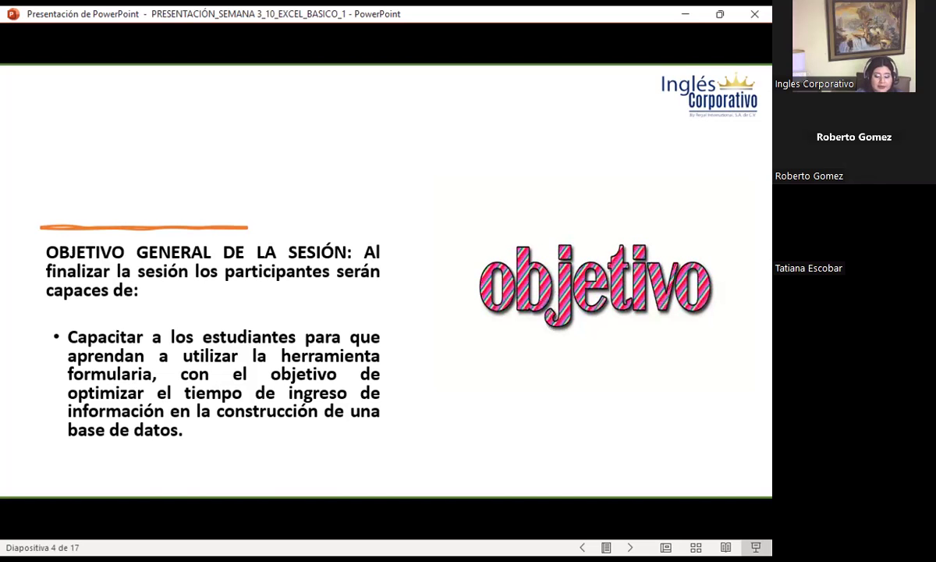
- Advance past the data forms title slide to slide 6, which defines Excel forms
key(Right)
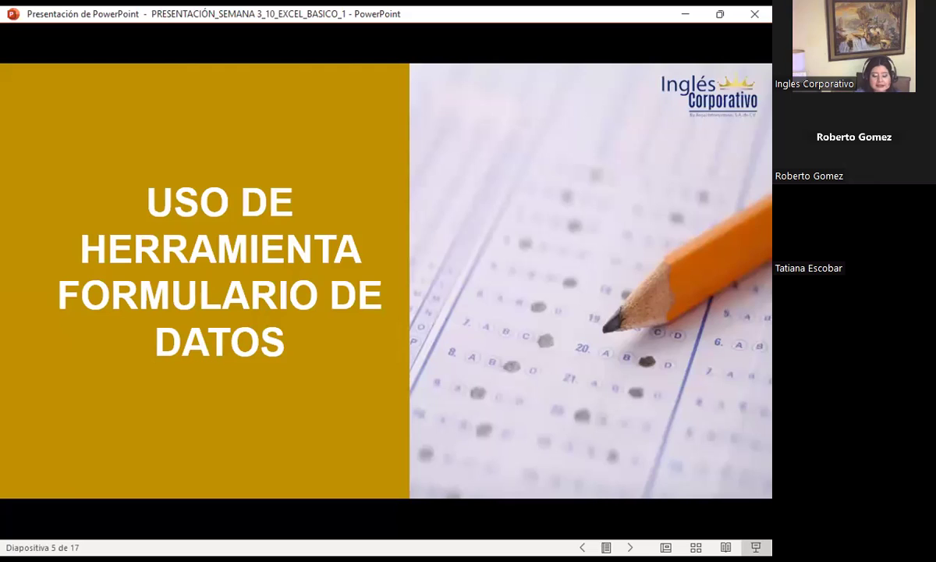
key(Right)
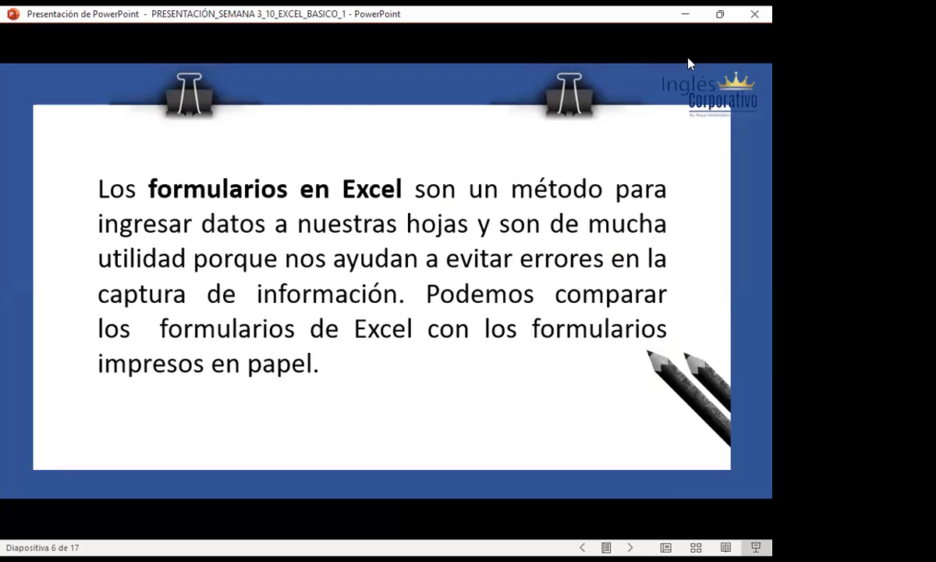
- Advance to slide 7, Tipos de formularios en Excel
key(Right)
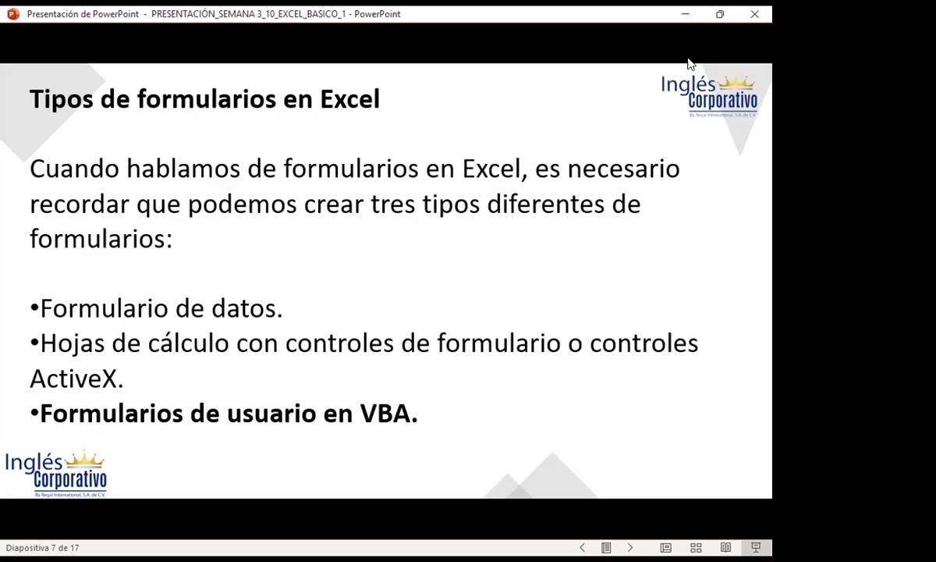
- Advance to slide 8, Formulario de datos, with the sample Clientes form
key(Right)
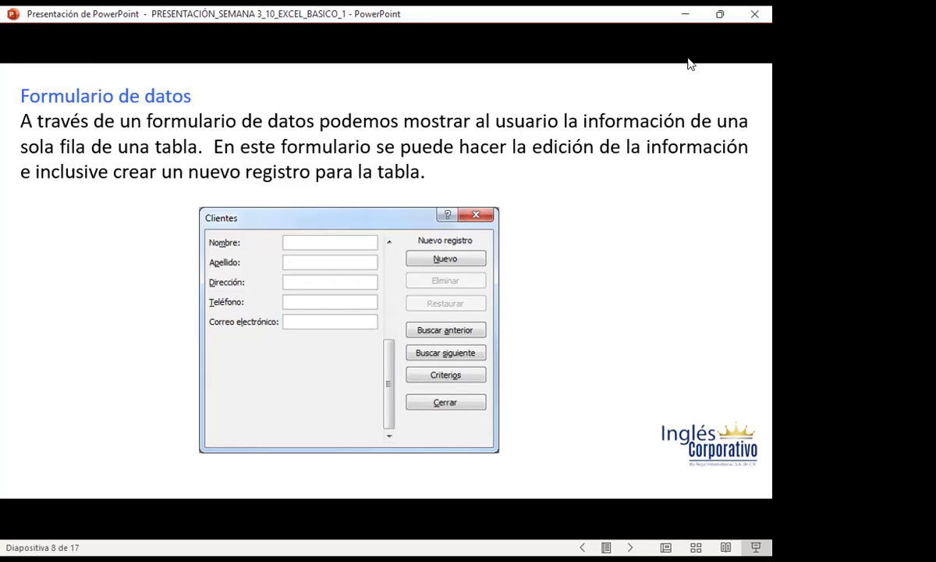
- Advance to slide 9, Ejercicios a trabajar
click(690, 64)
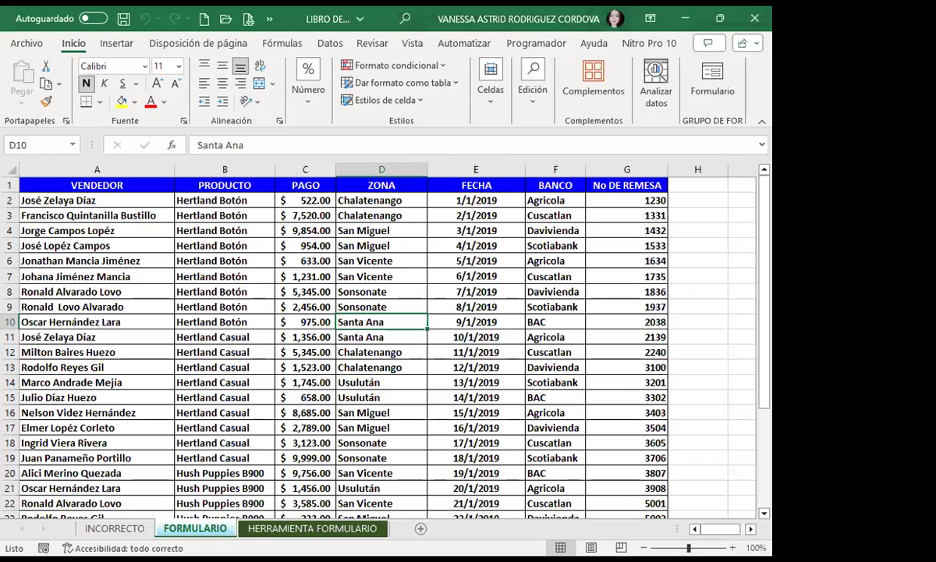
- Select the BAC bank entry in row 10, then inspect INCORRECTO's vendors and empty B19 and D19
click(537, 323)
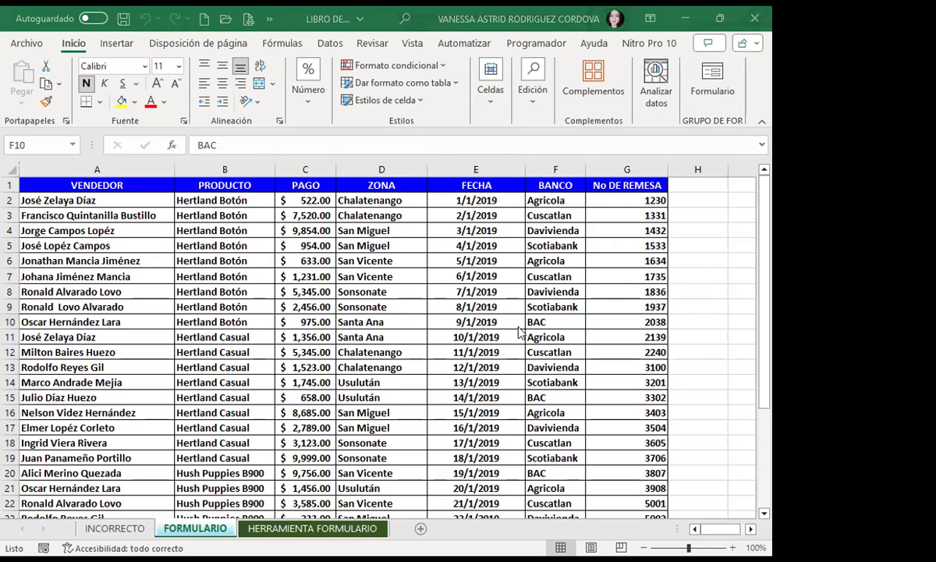
click(114, 529)
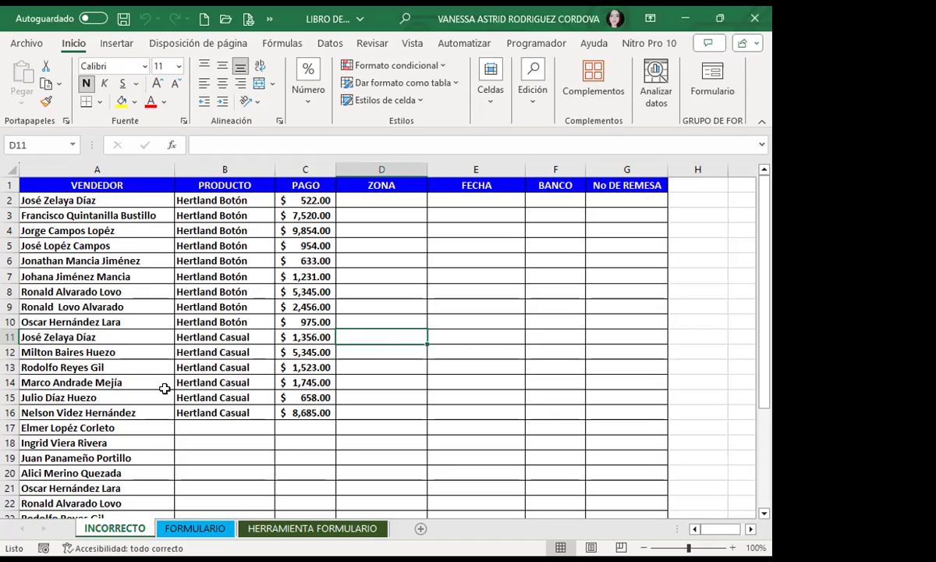
scroll(176, 363, down, 7)
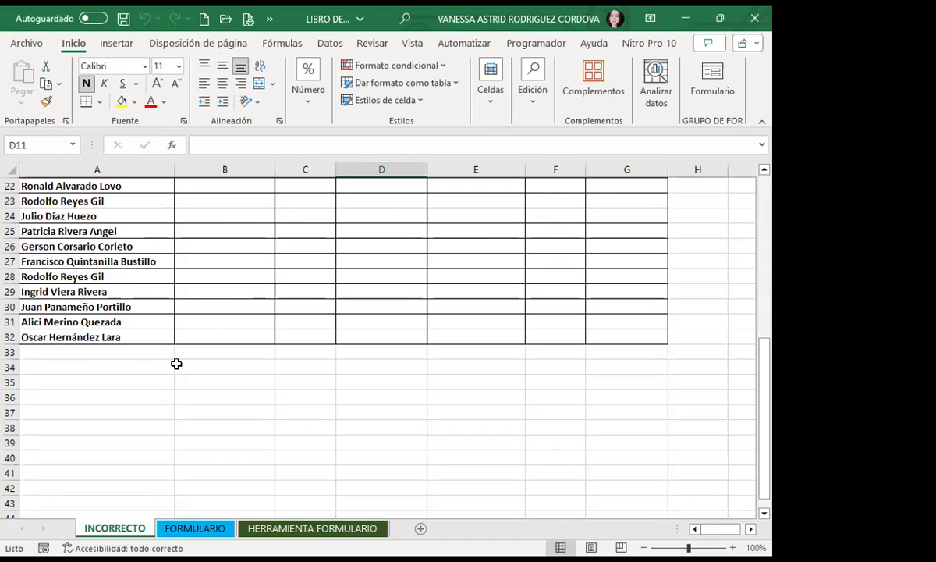
scroll(70, 341, up, 7)
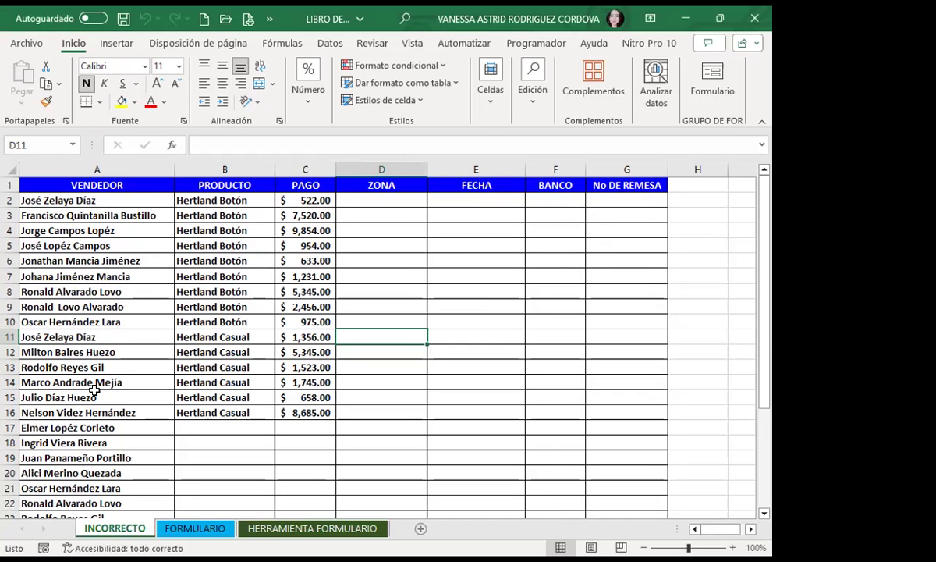
drag(94, 388, 124, 394)
click(236, 453)
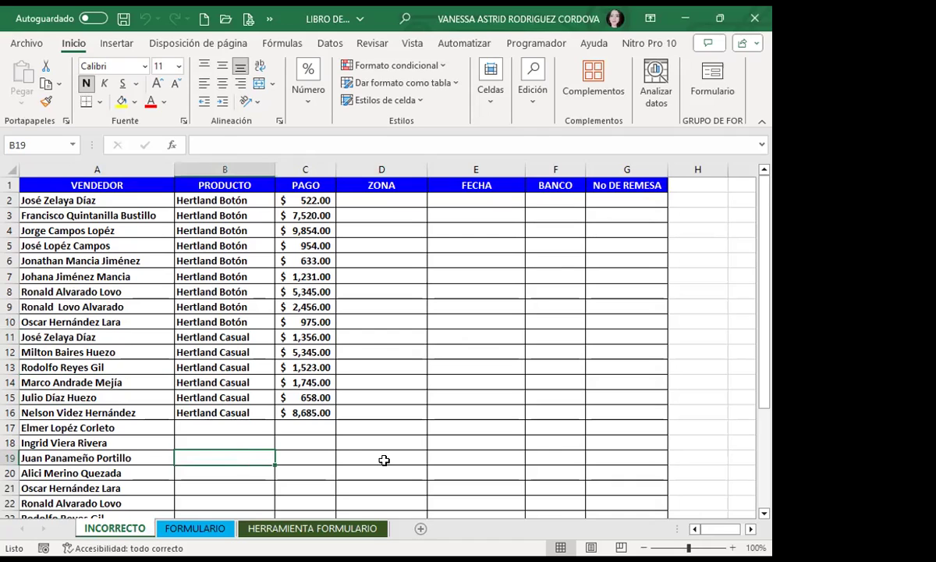
click(349, 456)
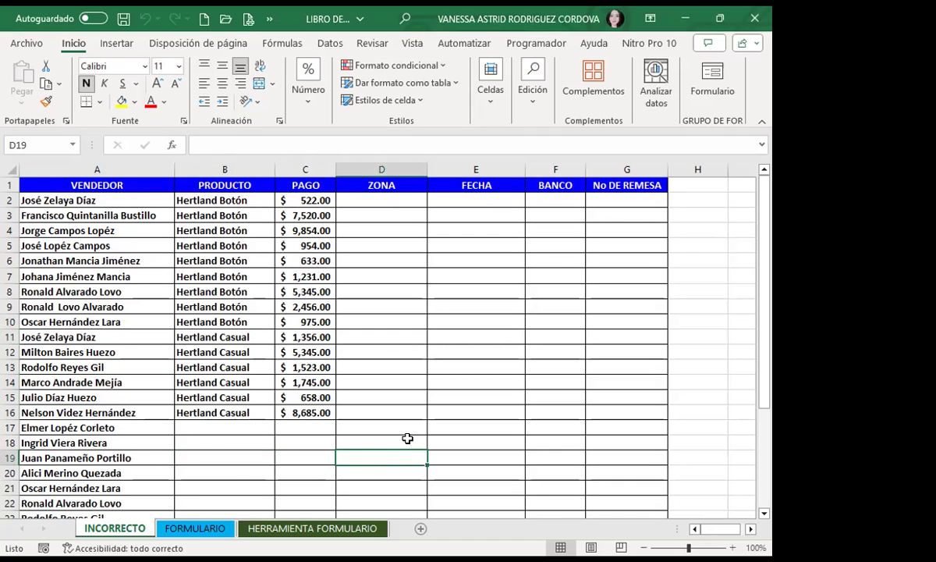
- Scroll through the INCORRECTO table and select an empty cell below it
scroll(110, 328, down, 3)
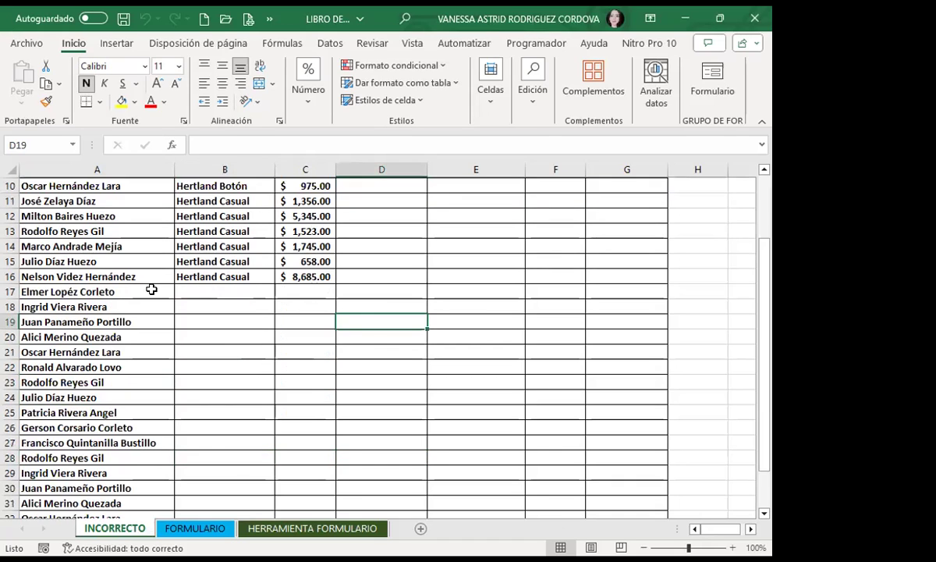
scroll(164, 337, down, 4)
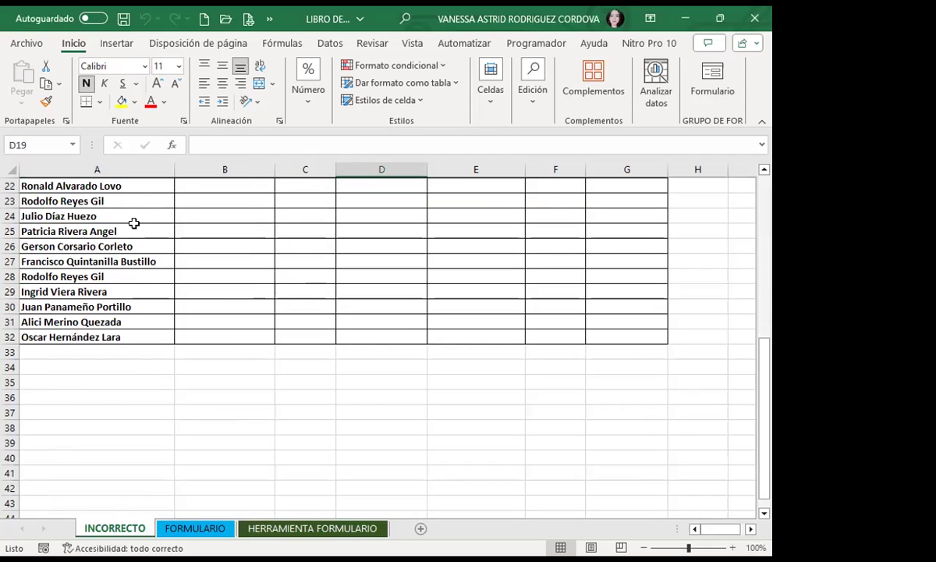
scroll(144, 359, up, 2)
scroll(121, 390, up, 1)
scroll(160, 376, down, 4)
click(172, 348)
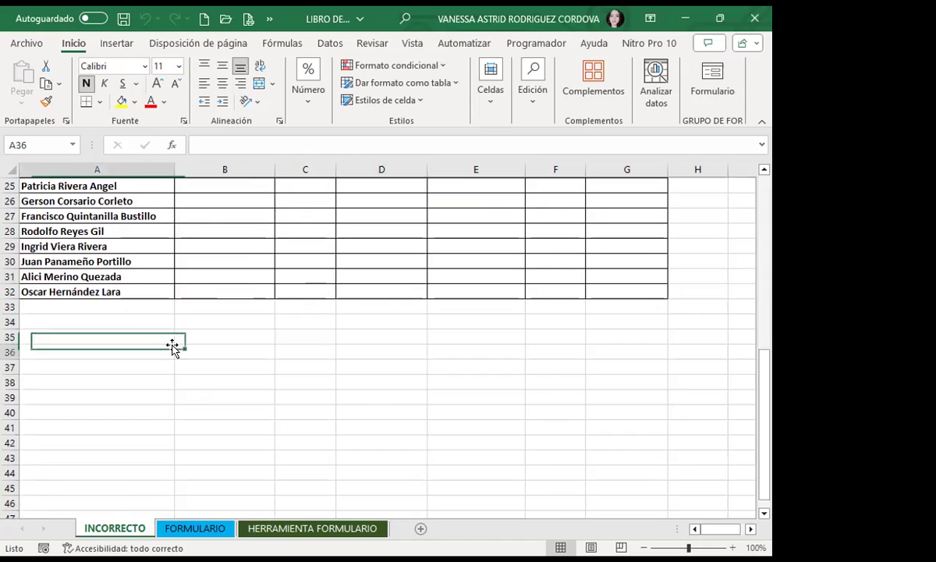
scroll(336, 406, up, 8)
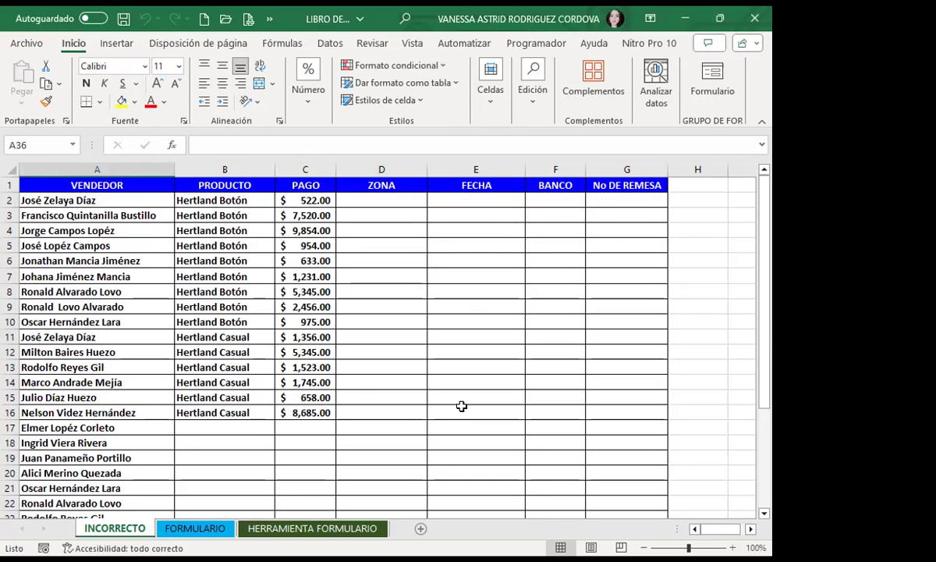
scroll(359, 399, down, 3)
scroll(164, 355, down, 3)
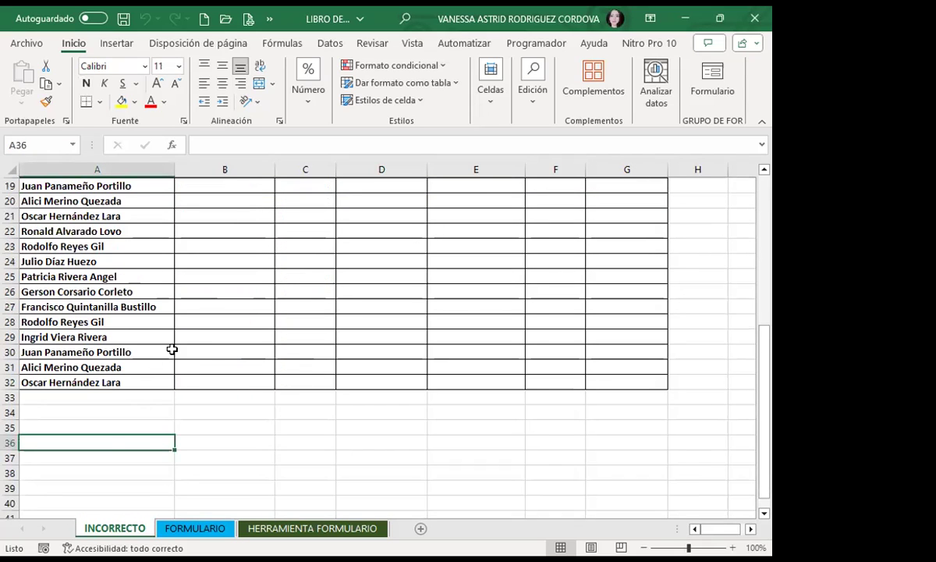
scroll(192, 329, up, 3)
scroll(131, 320, up, 3)
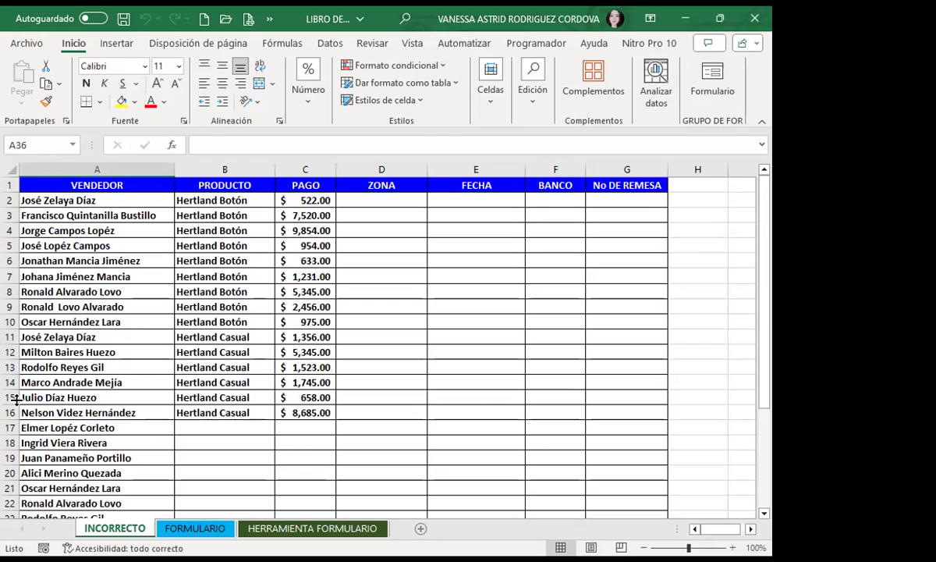
- Shrink row 17's height, then undo to restore it to normal
drag(11, 423, 481, 424)
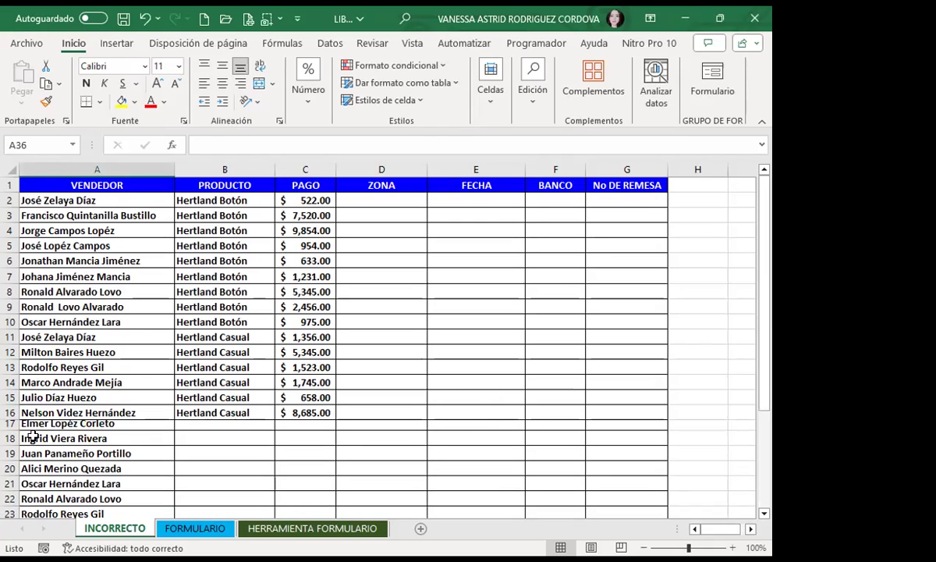
scroll(149, 327, down, 8)
key(ctrl+z)
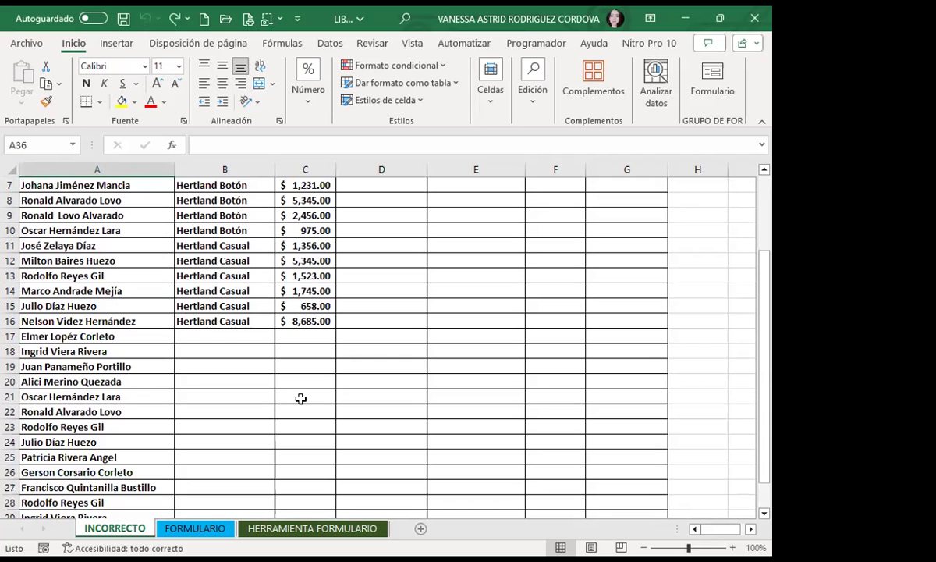
scroll(373, 358, up, 2)
- Inspect the empty ZONA column and B17, the first empty PRODUCTO cell
click(372, 357)
scroll(354, 367, down, 5)
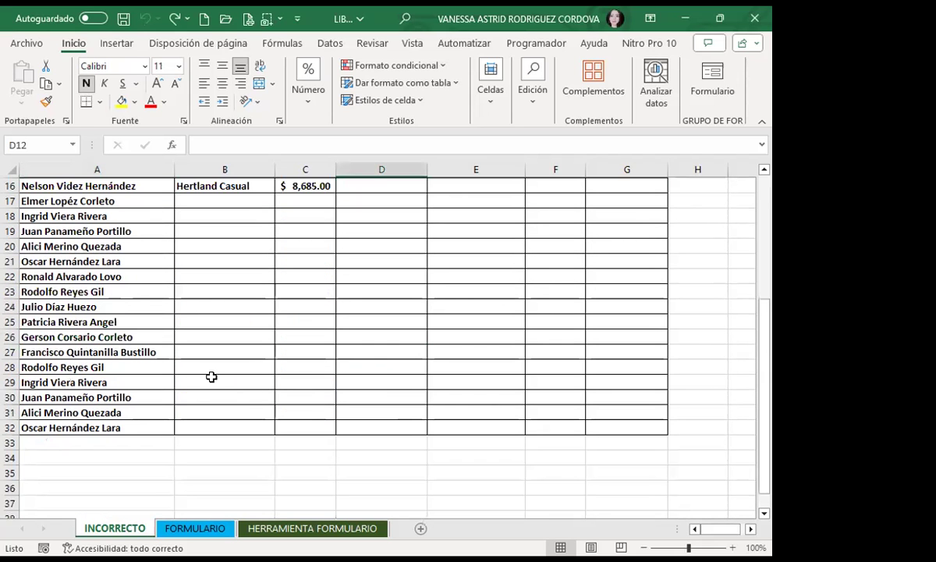
scroll(226, 374, down, 4)
scroll(745, 334, up, 9)
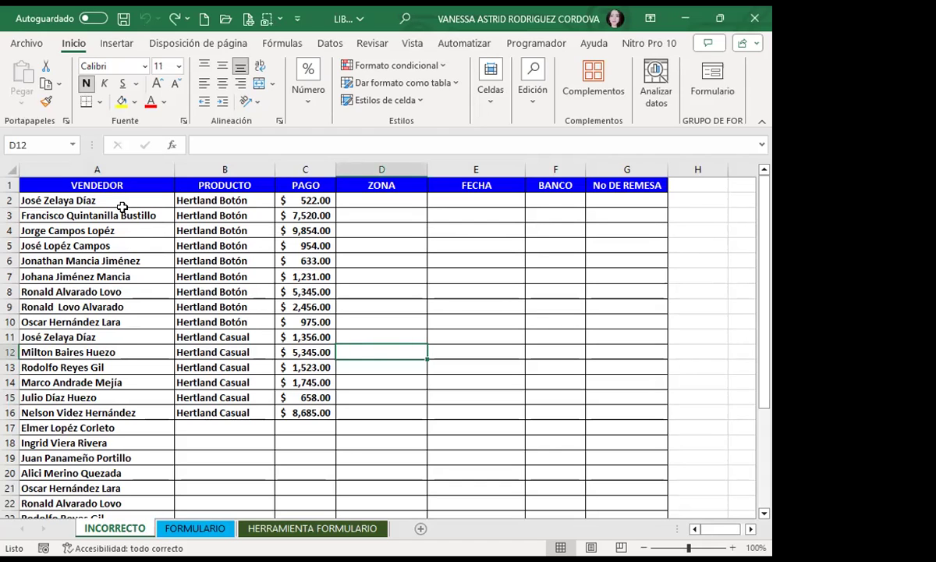
scroll(126, 382, down, 6)
scroll(125, 381, up, 6)
scroll(117, 387, down, 2)
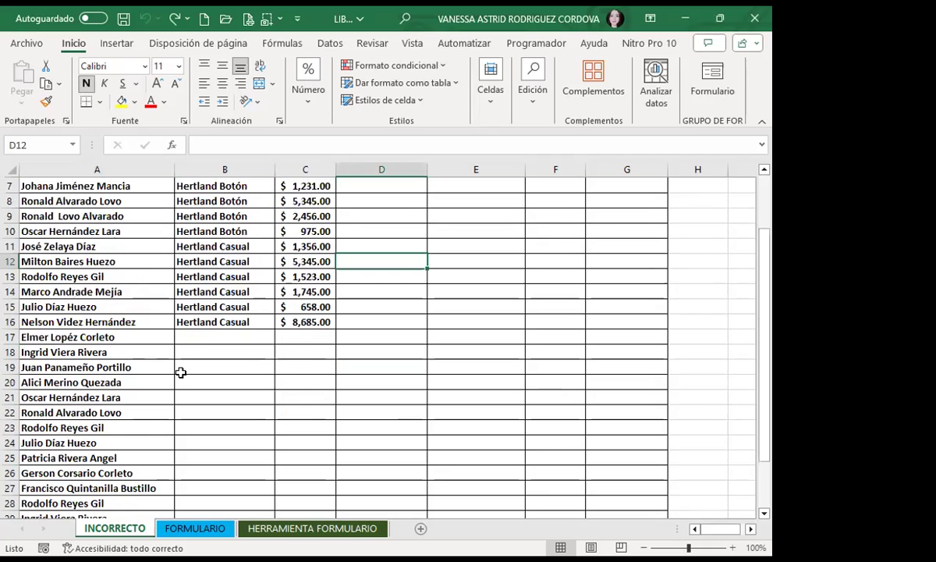
click(201, 337)
scroll(244, 271, up, 2)
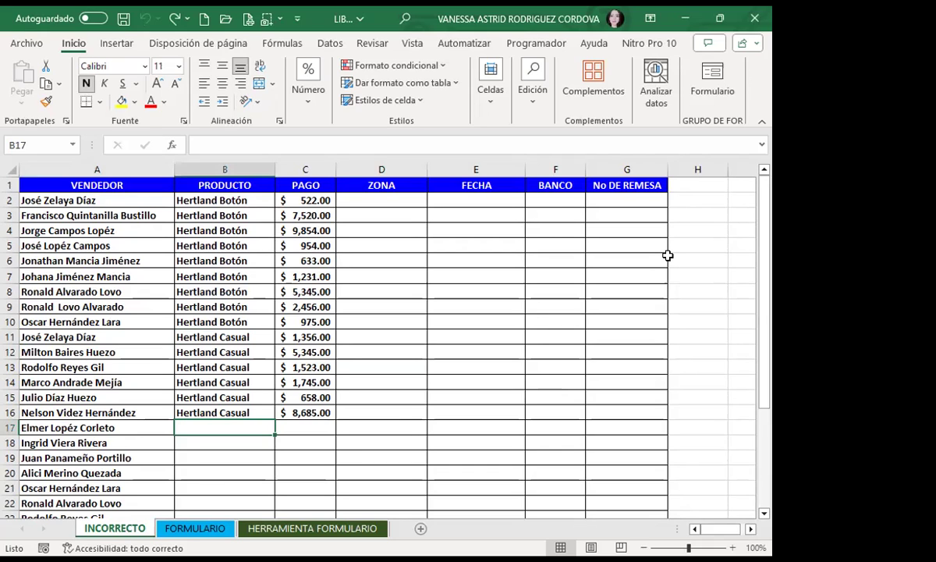
- Check the empty No DE REMESA, payment C25, ZONA D13 and product B19 cells
click(625, 394)
scroll(306, 347, down, 4)
click(311, 367)
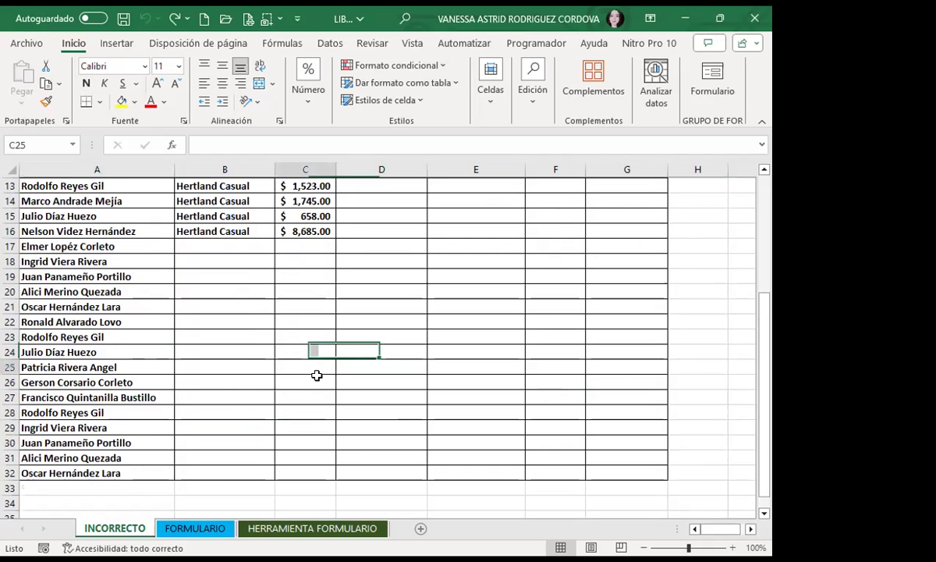
scroll(250, 391, down, 4)
scroll(263, 394, up, 8)
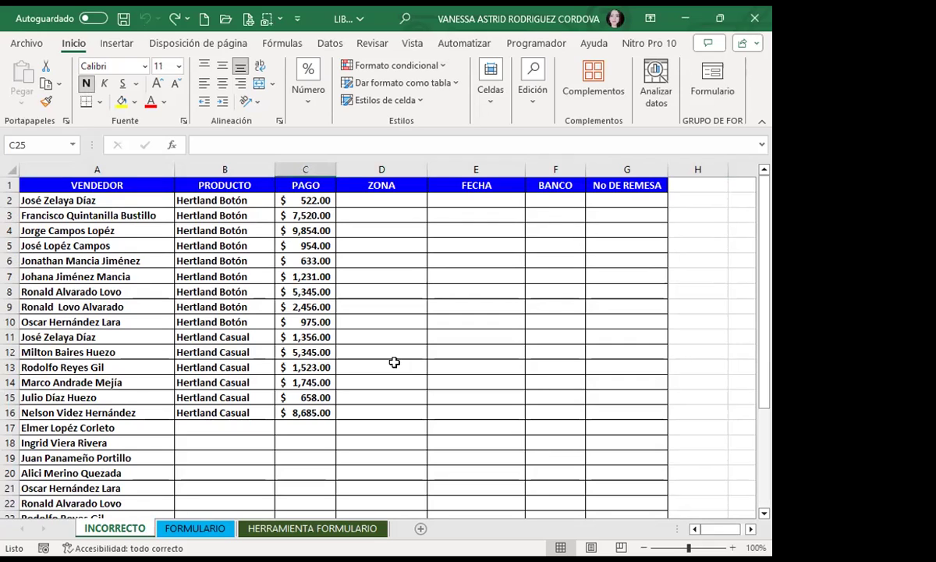
click(416, 367)
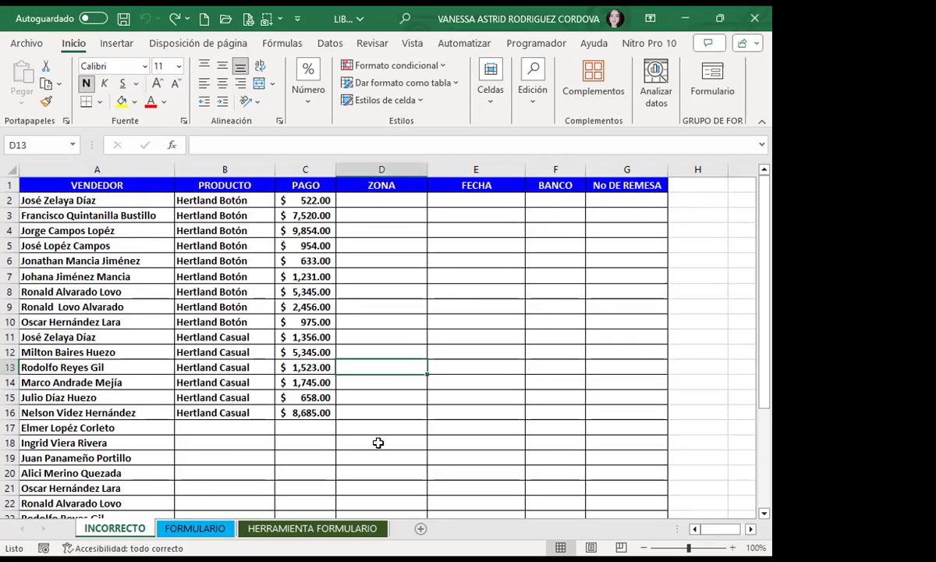
click(211, 457)
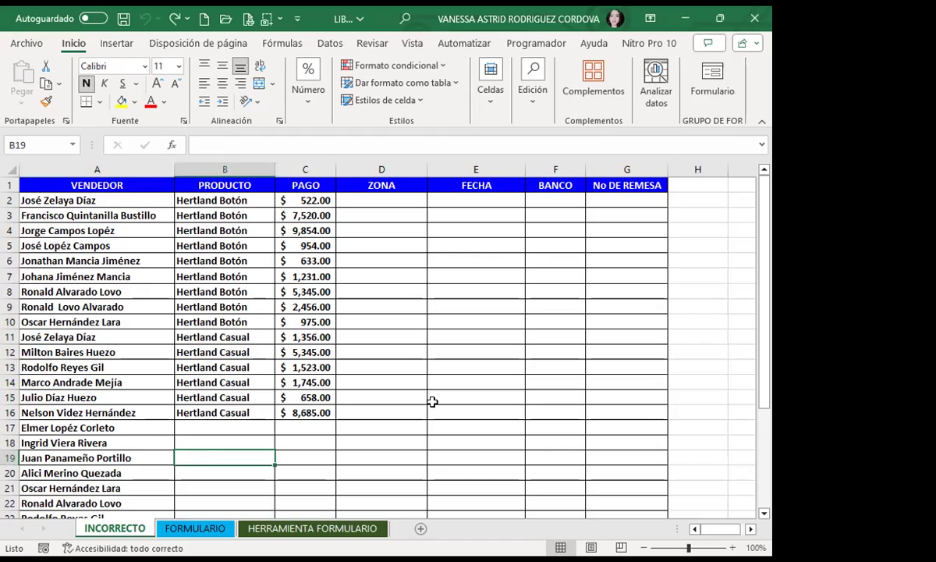
- Review vendor names in A2 and A6, then scroll down to A138 and back up
click(137, 203)
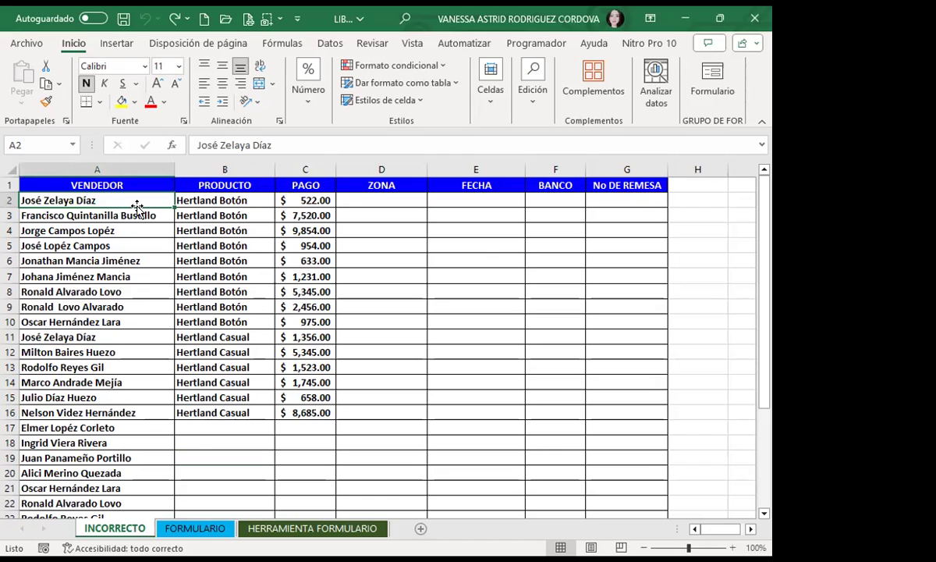
click(156, 262)
scroll(114, 472, down, 7)
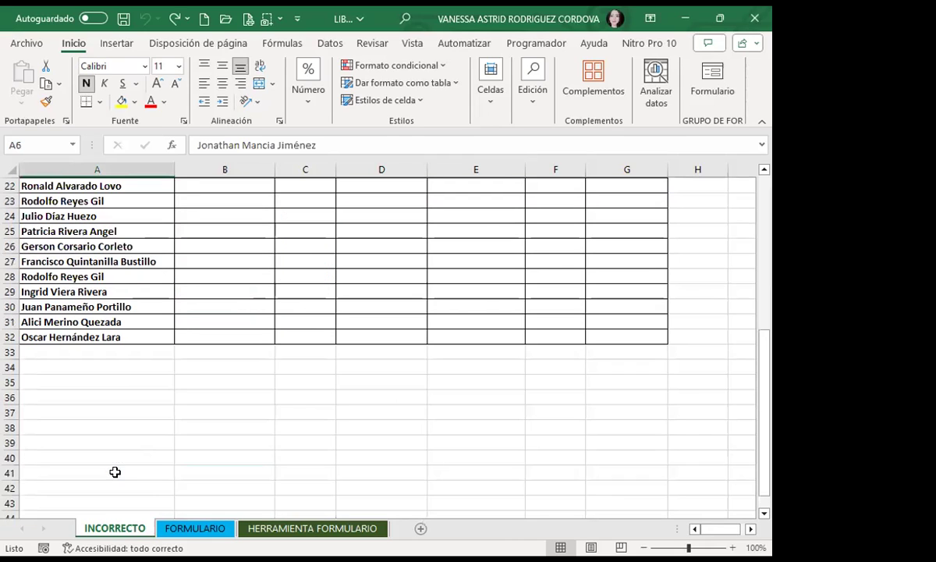
scroll(128, 400, down, 15)
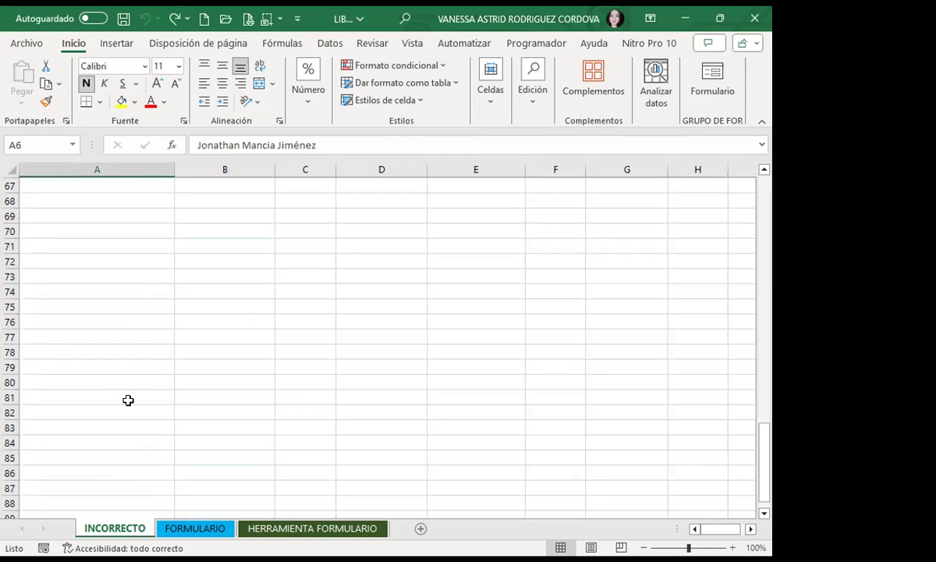
scroll(88, 422, down, 15)
scroll(84, 345, down, 5)
click(84, 346)
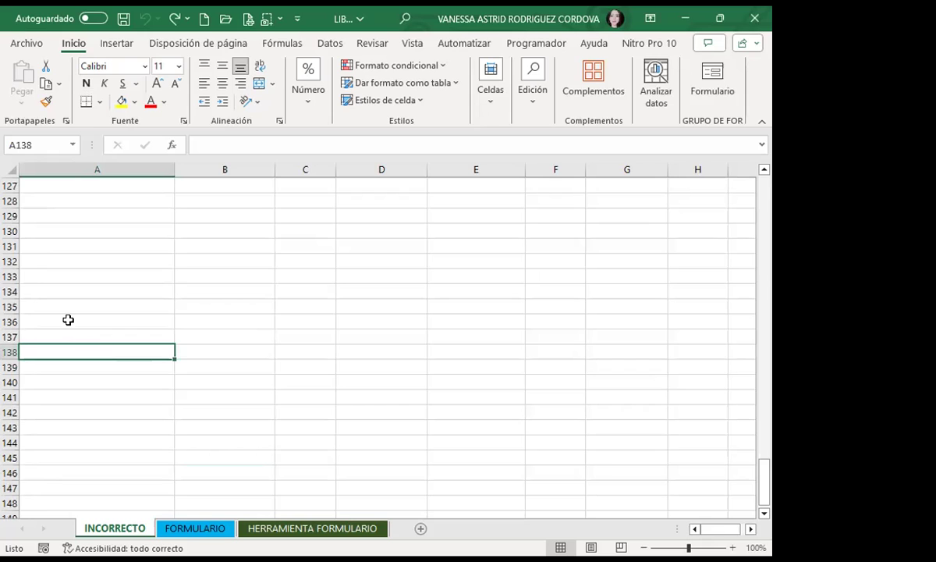
scroll(101, 235, up, 7)
scroll(94, 191, up, 20)
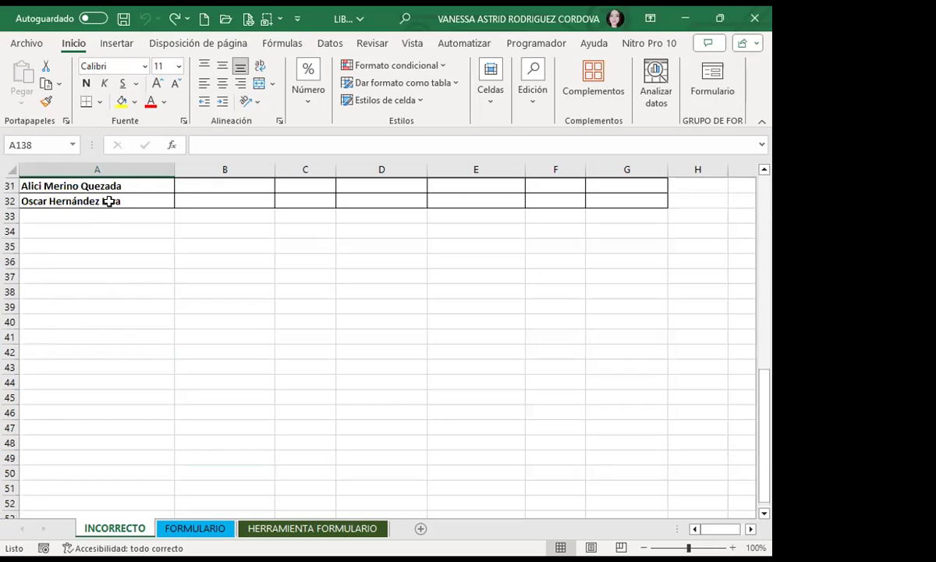
scroll(124, 273, up, 10)
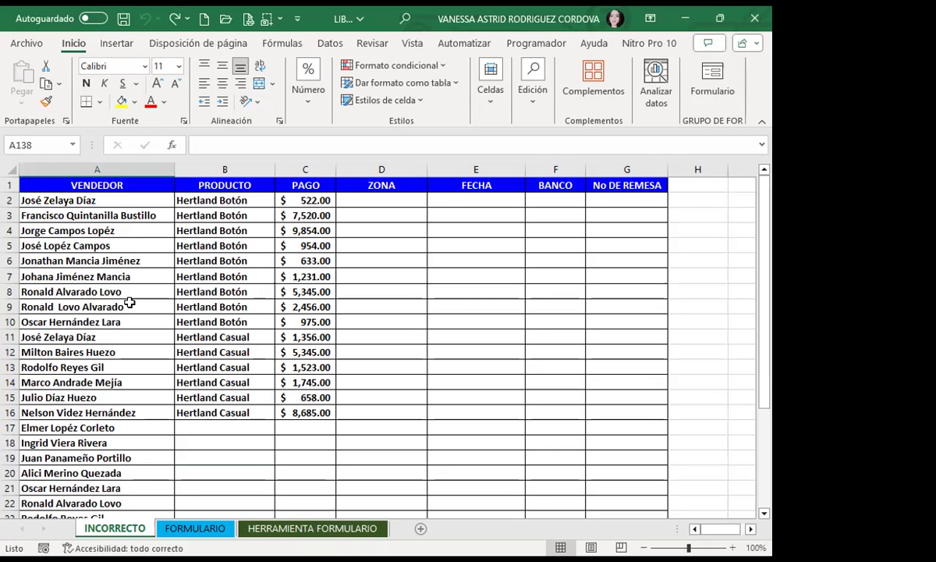
scroll(127, 258, down, 3)
scroll(121, 289, down, 13)
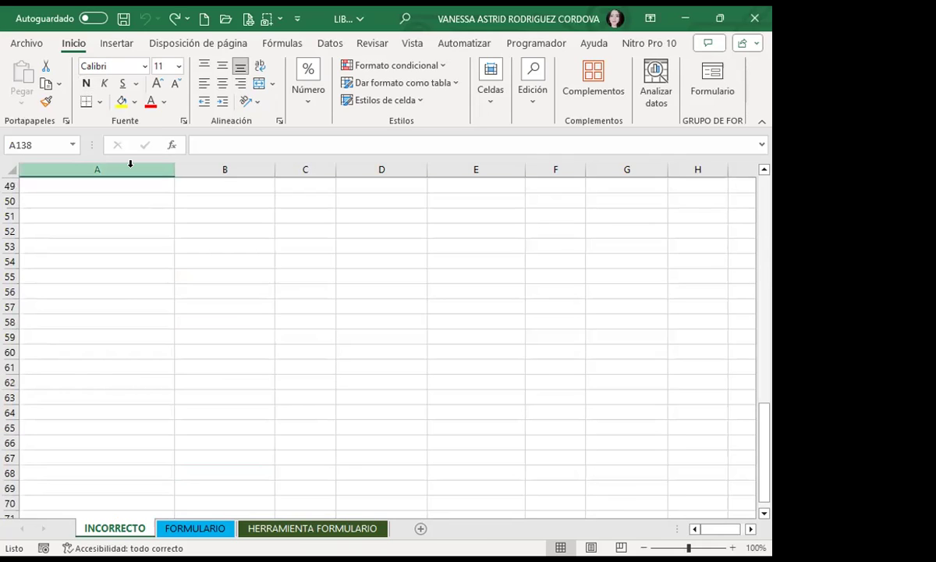
scroll(401, 315, up, 5)
scroll(401, 316, up, 5)
scroll(372, 294, up, 6)
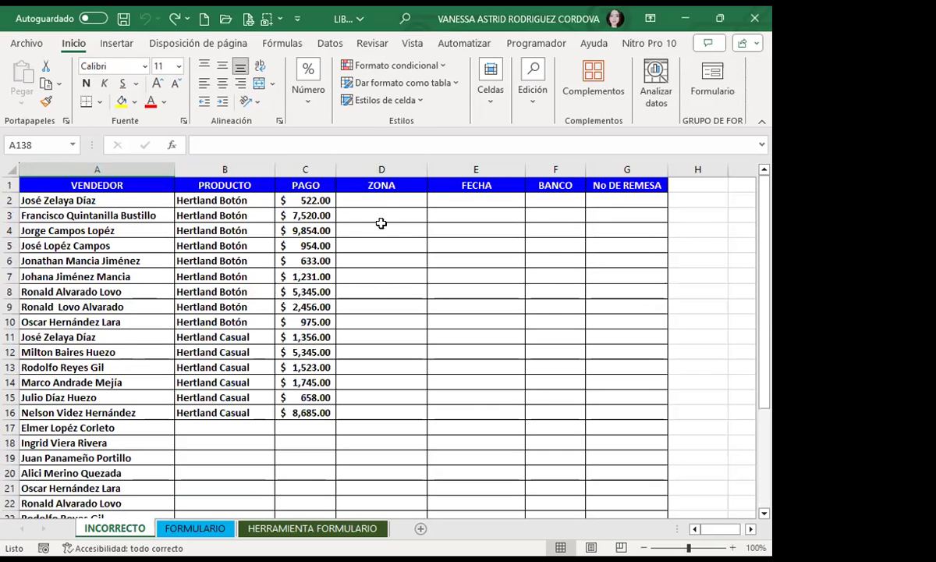
- Select the ZONA header in D1 and scroll sideways past the table's right edge and back
click(390, 185)
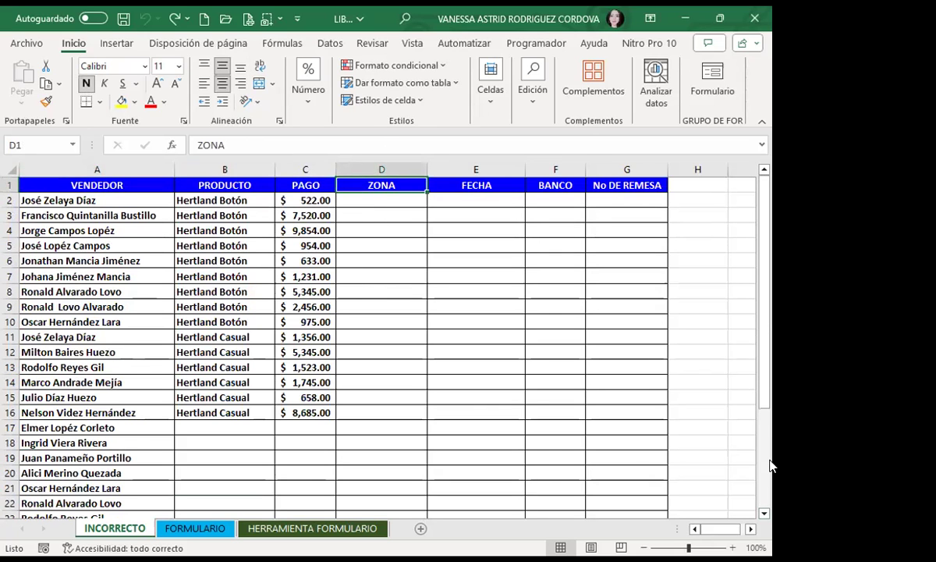
click(770, 466)
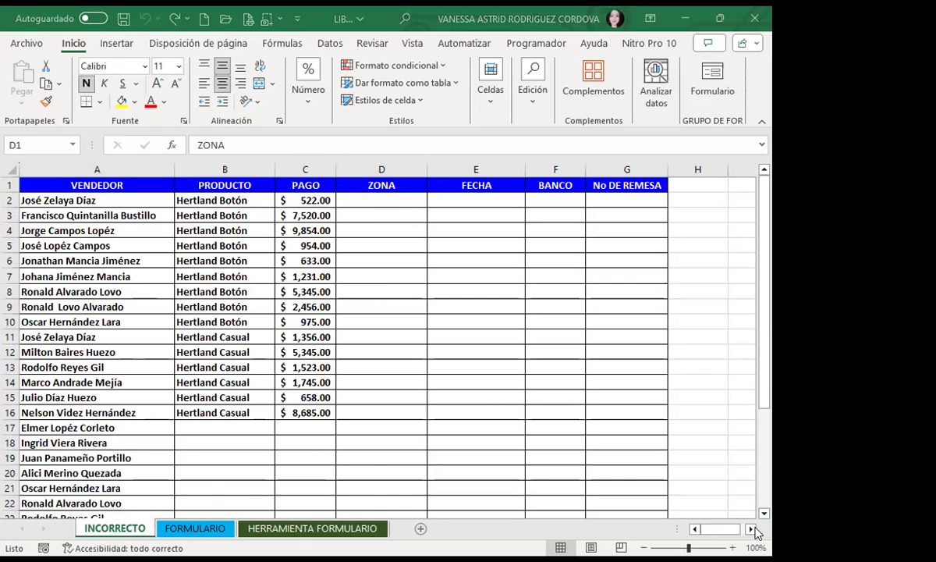
click(752, 529)
click(752, 529)
click(752, 529)
click(752, 529)
click(752, 529)
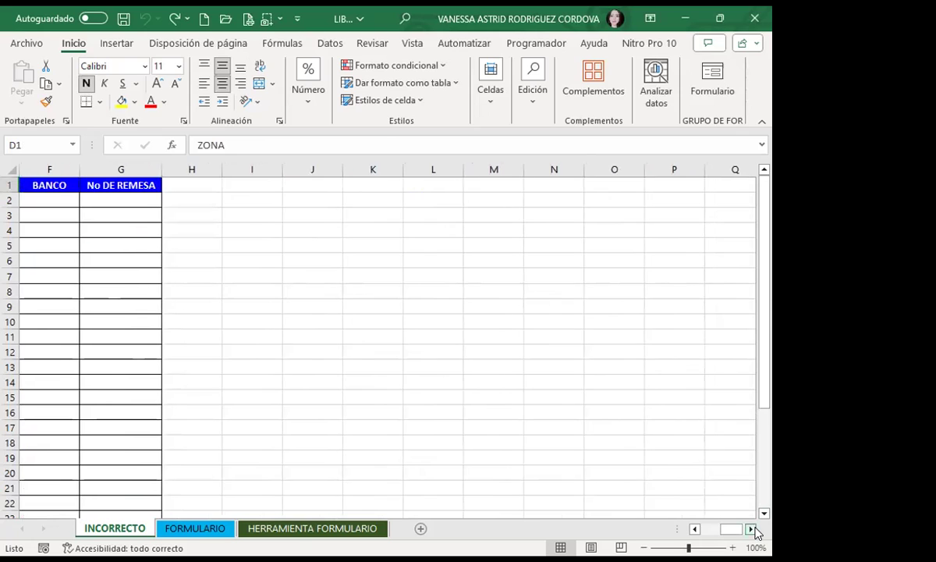
click(752, 529)
click(752, 529)
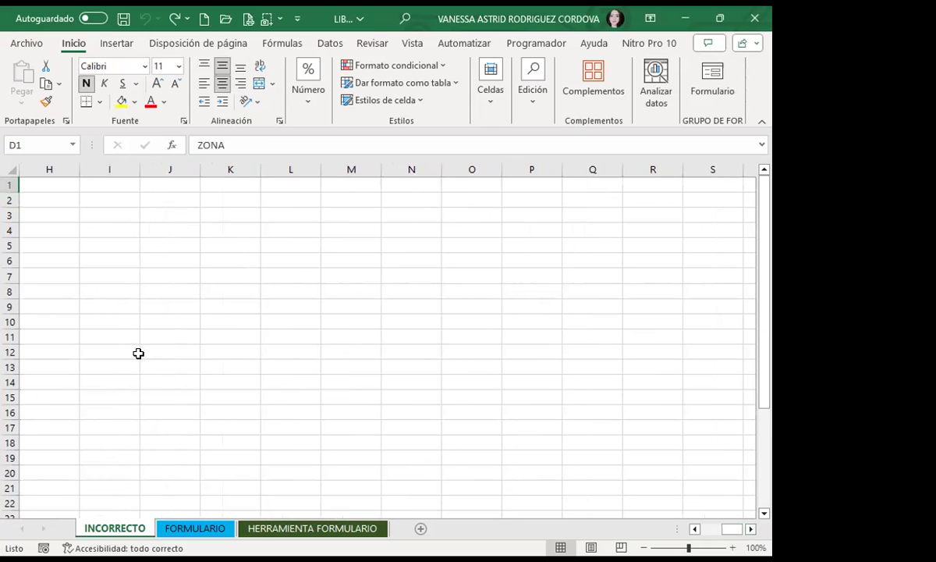
click(695, 529)
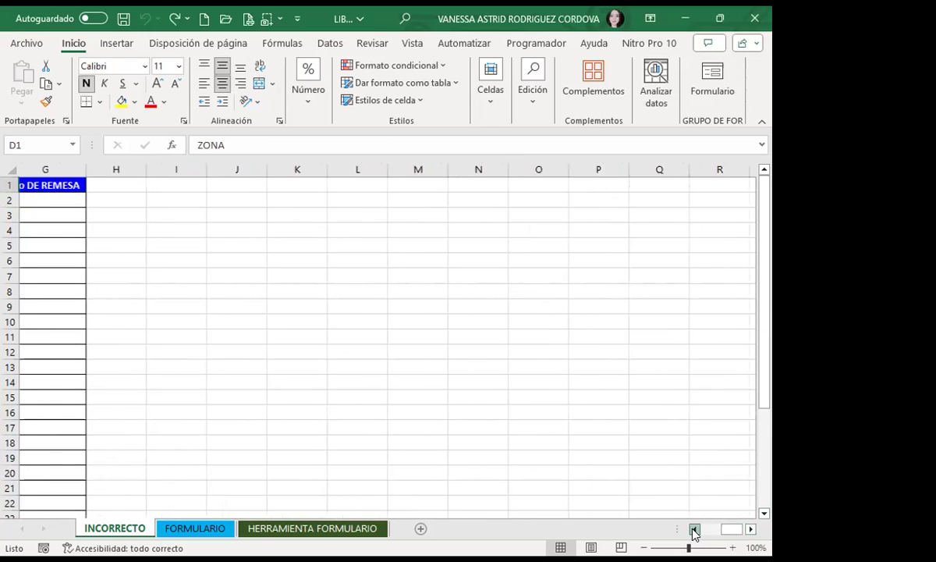
click(695, 529)
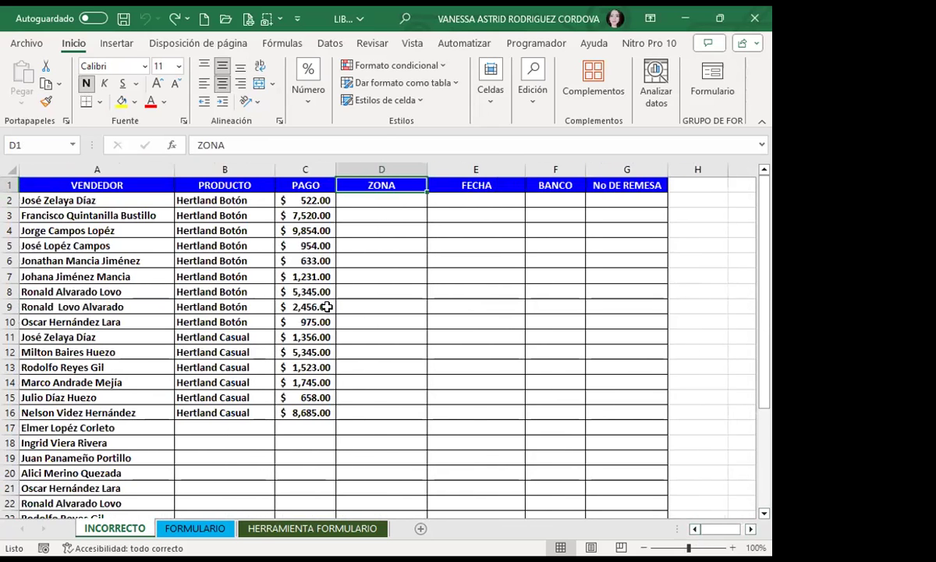
- Inspect payment 2456 in C9, B8 Hertland Botón, and empty cells B42 and B26
click(326, 307)
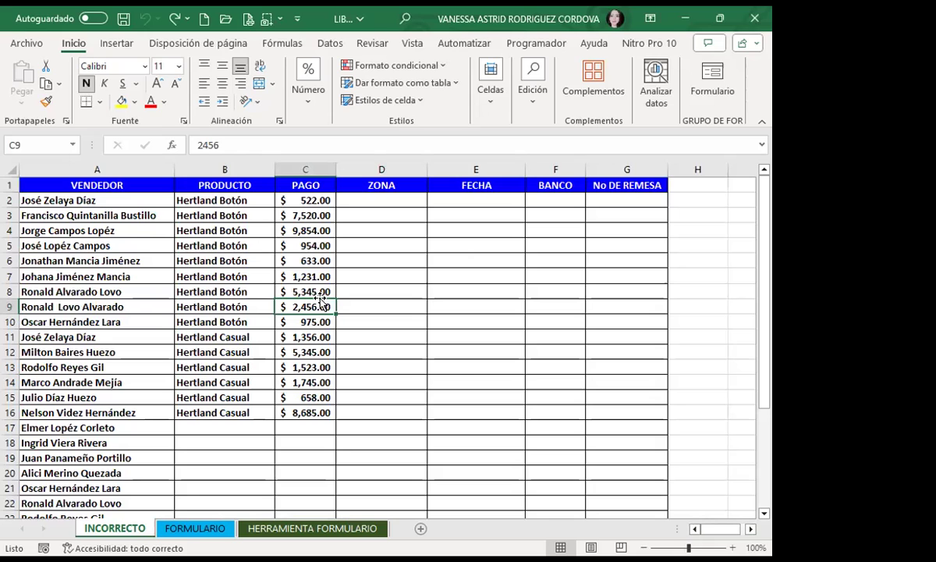
scroll(225, 279, down, 8)
scroll(223, 293, down, 5)
click(220, 303)
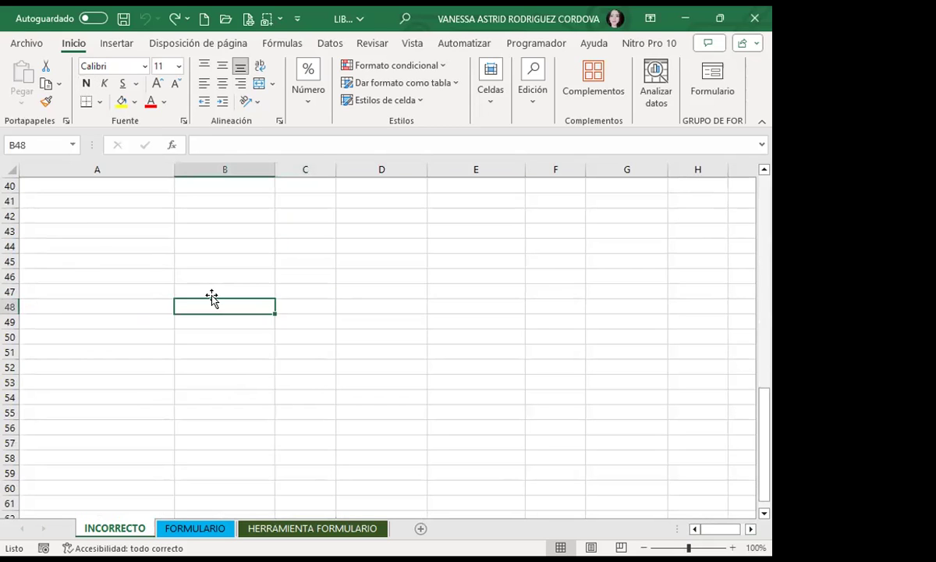
scroll(210, 296, up, 10)
scroll(211, 294, up, 3)
click(215, 293)
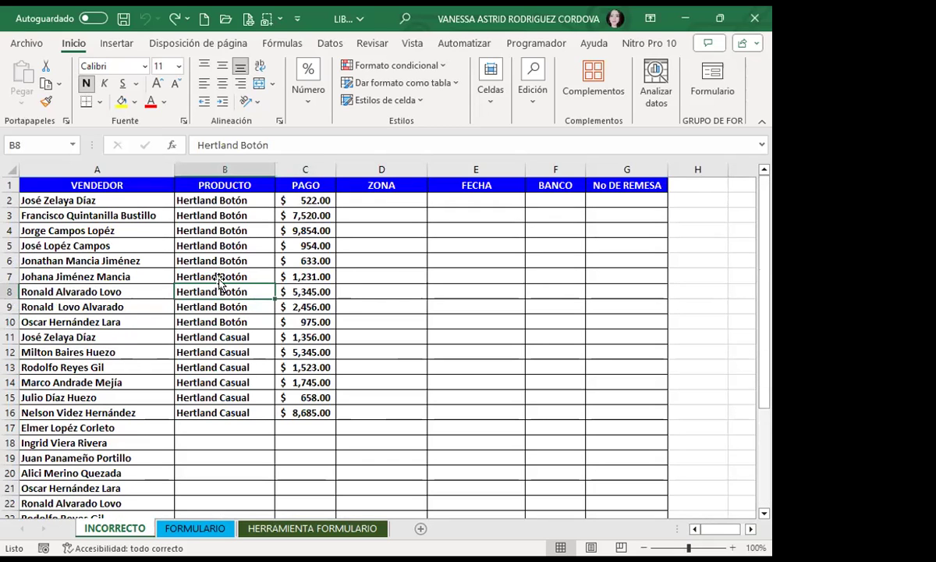
scroll(205, 343, down, 11)
click(213, 307)
scroll(212, 300, up, 5)
click(207, 289)
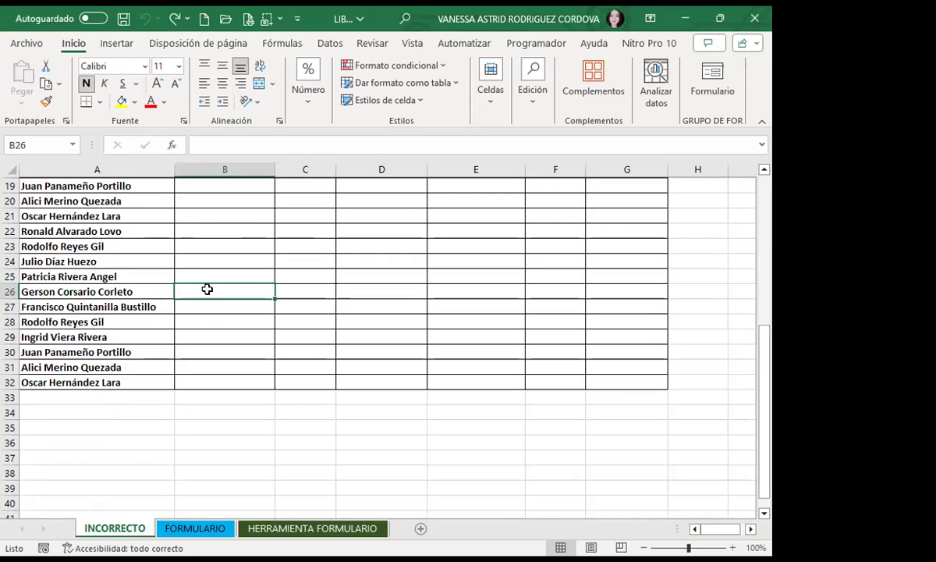
- On the FORMULARIO sheet, enter two new seller names in cells A33 and A34
click(194, 529)
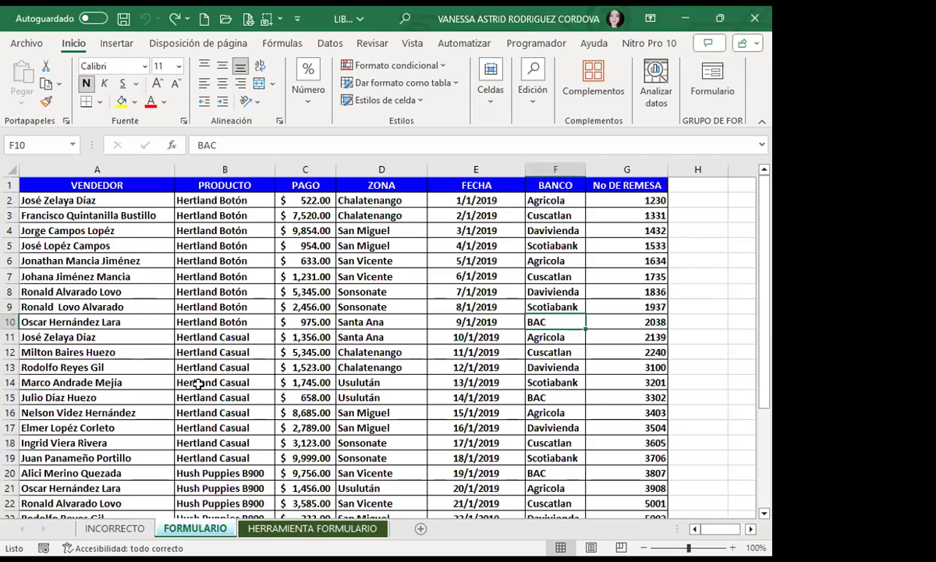
scroll(374, 277, down, 4)
scroll(304, 242, down, 3)
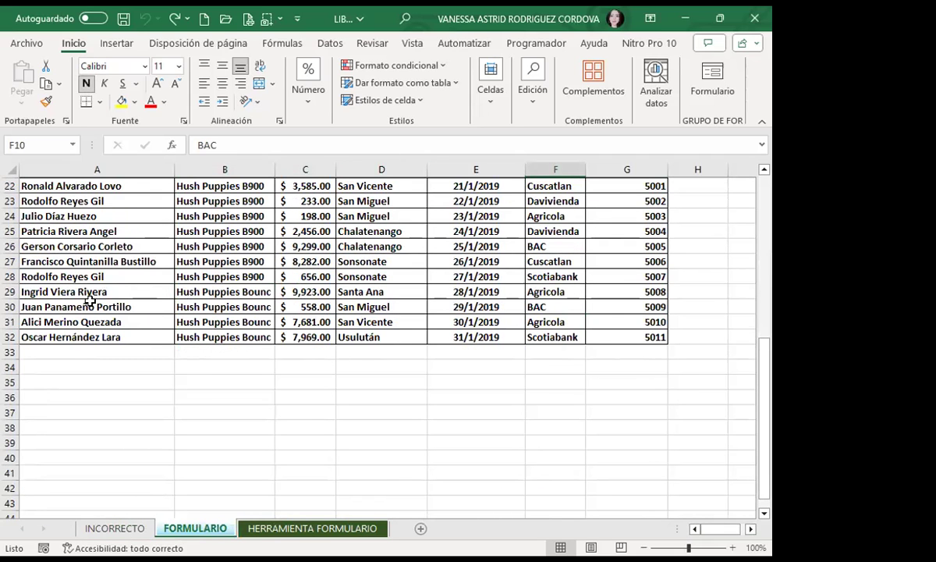
click(99, 352)
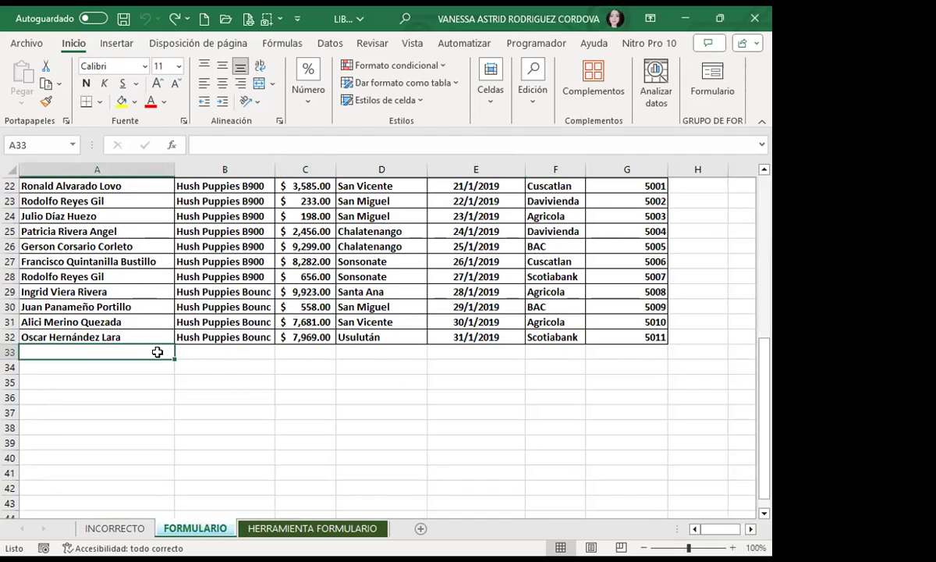
text(CARLOS)
key(Return)
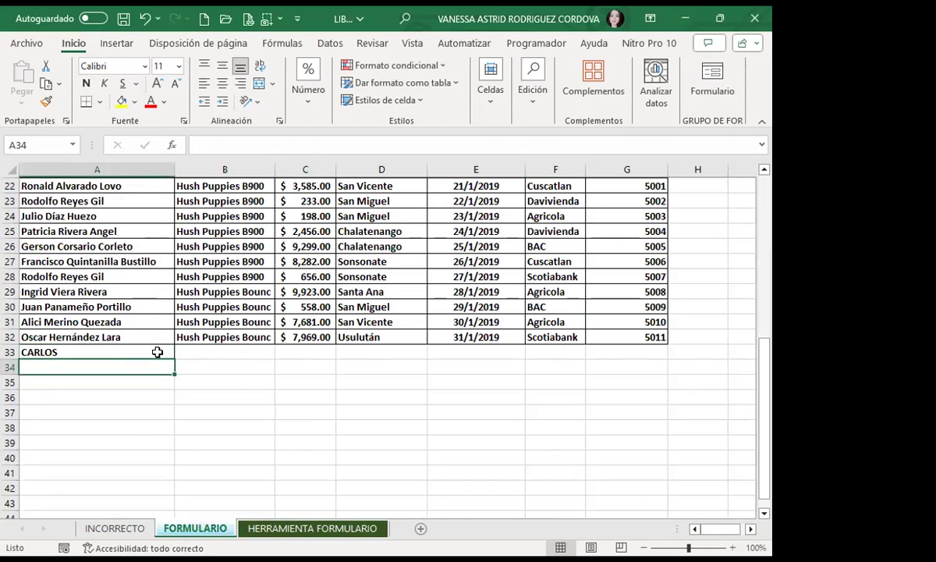
text(MARIA)
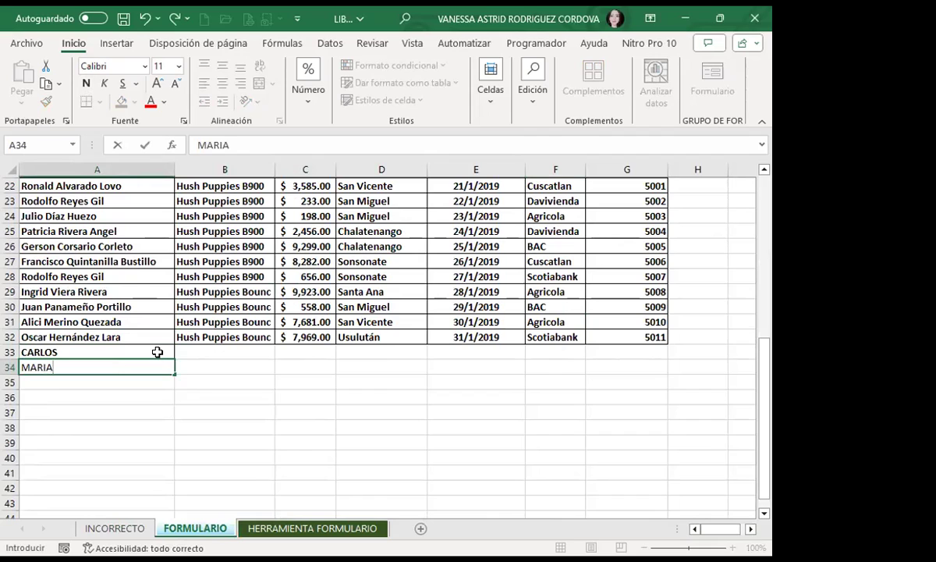
key(Return)
- Enter product HUSH in B33 and BOUNC in B34
click(248, 352)
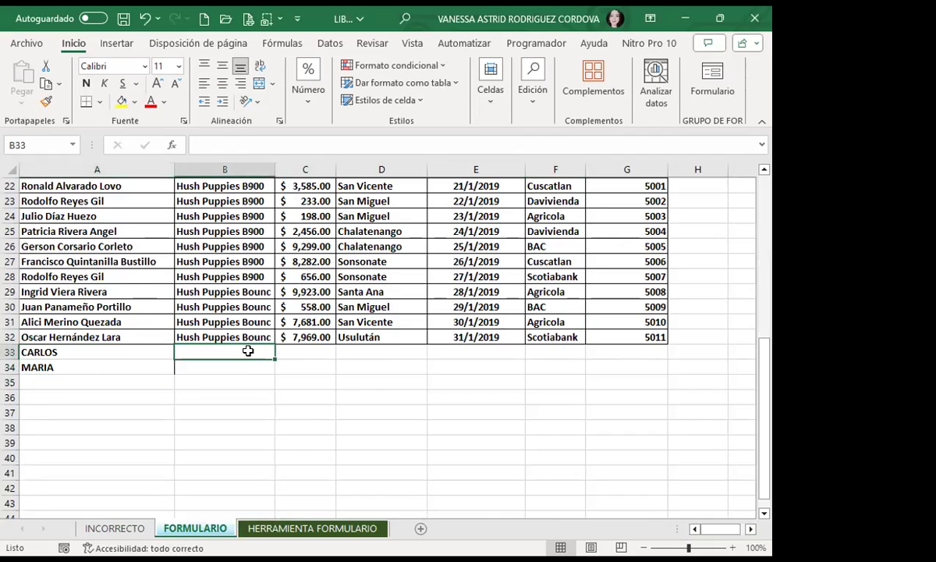
text(HUS)
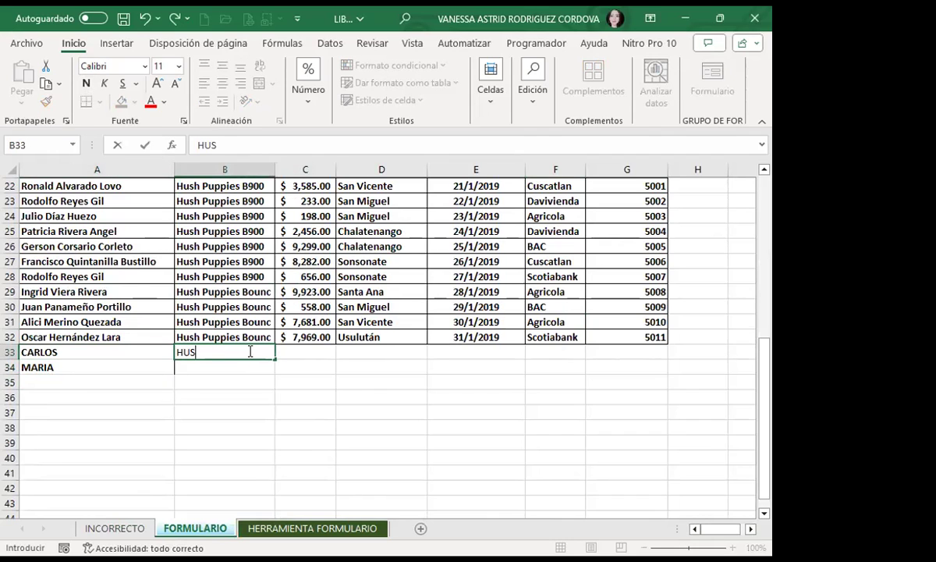
text(H)
key(Return)
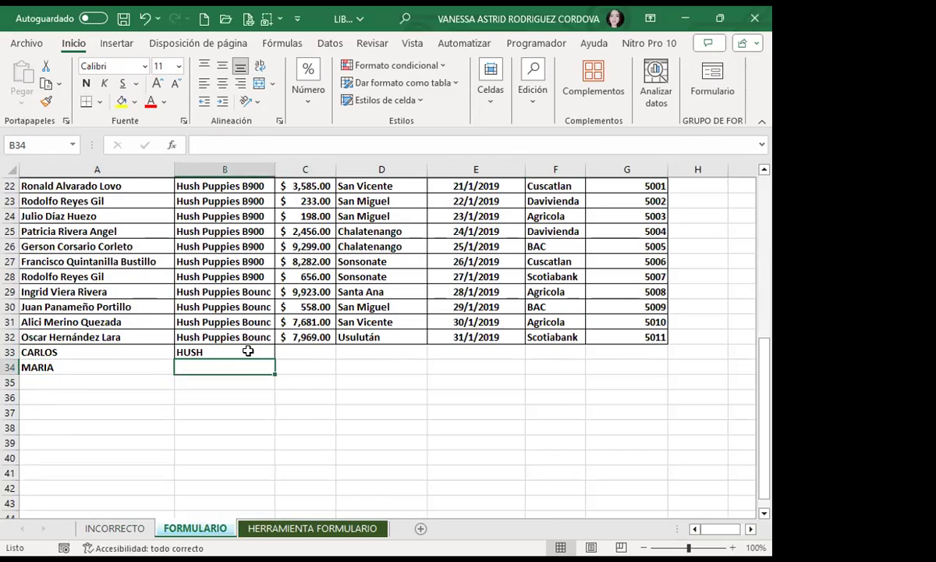
text(BON)
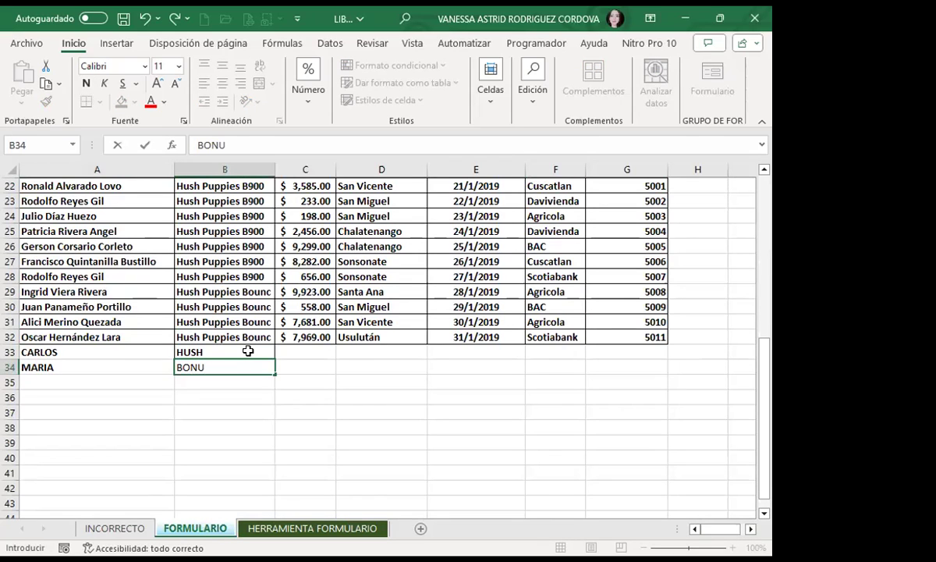
key(BackSpace)
text(U)
text(NC)
click(314, 353)
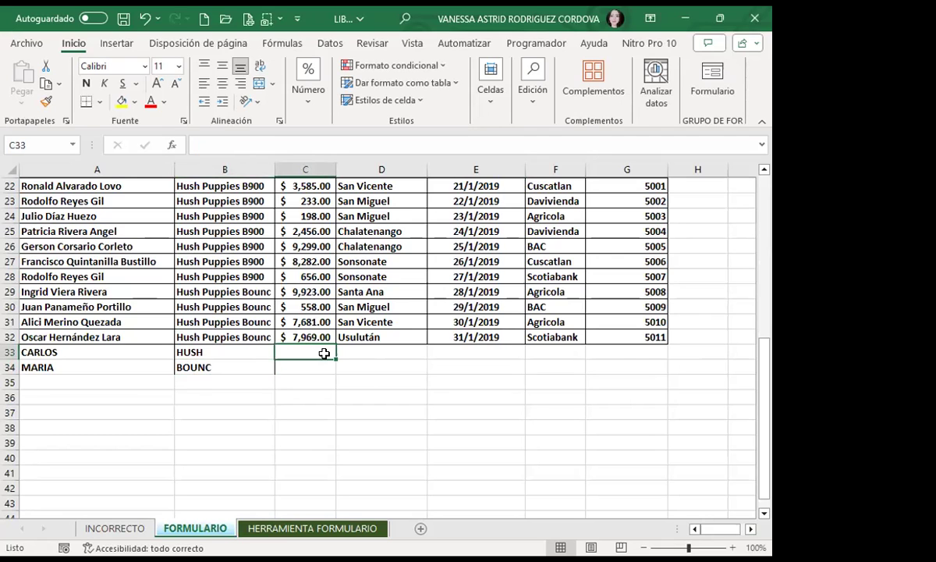
- Fill row 33 with payment 7,800, zone SANTA ANA and date 12/1/2019
text(7,8)
text(00)
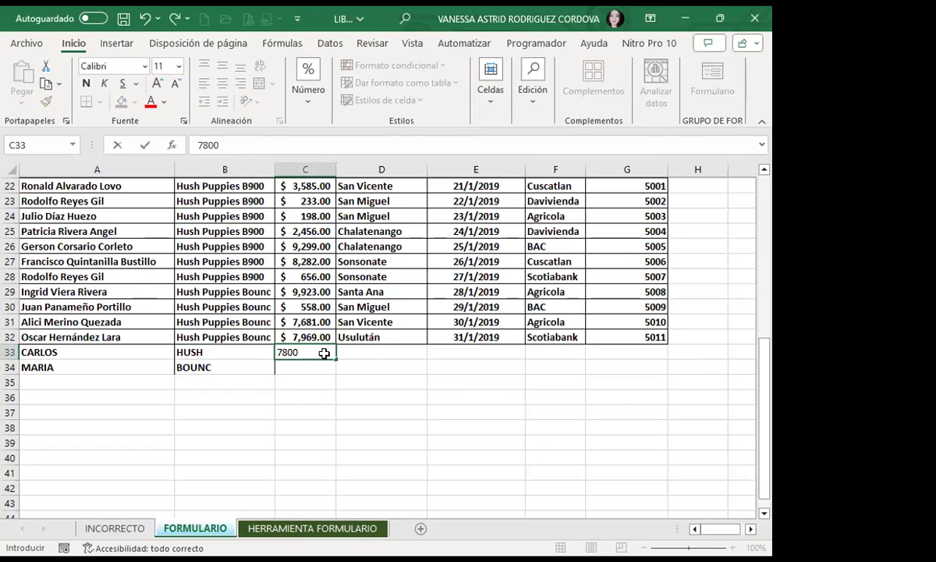
key(Tab)
text(SANTA ANA)
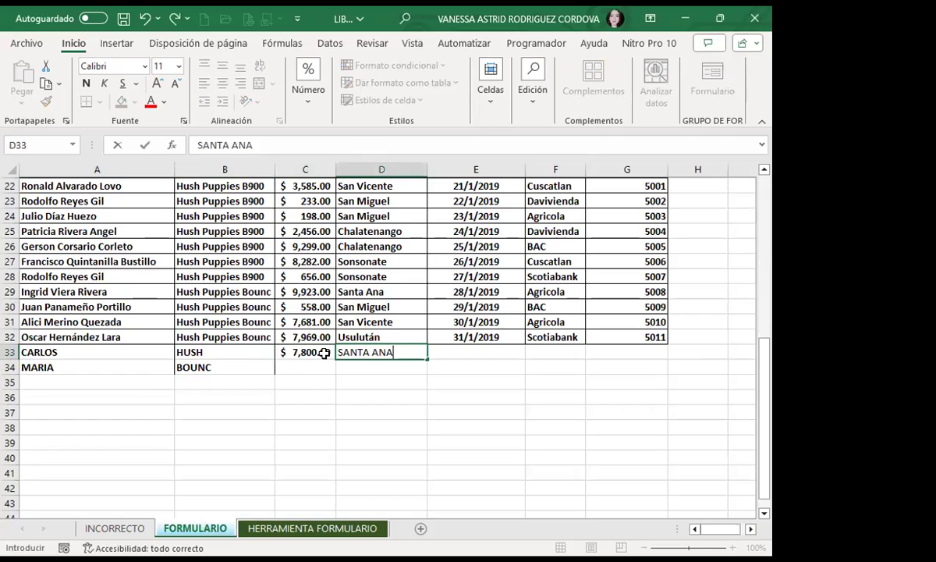
key(Tab)
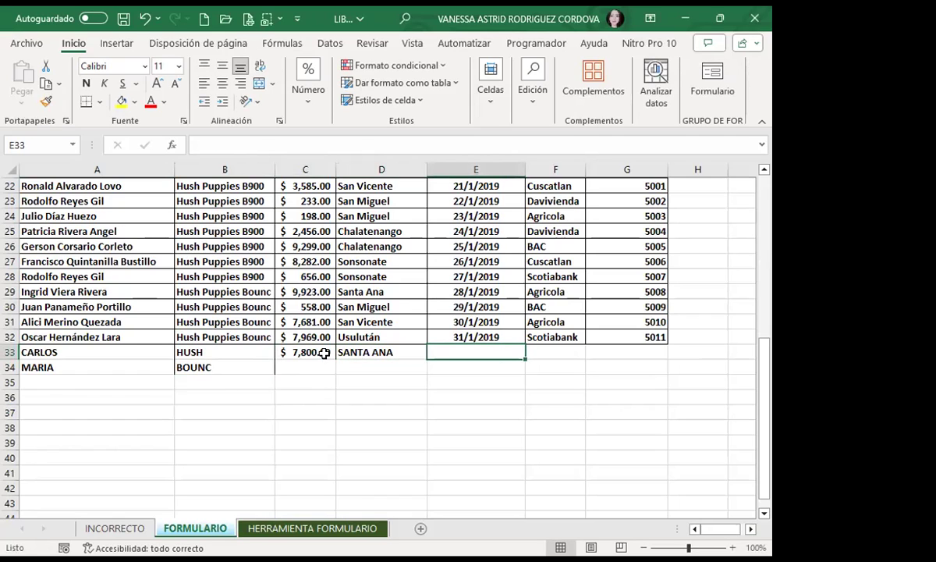
text(12/1/2019)
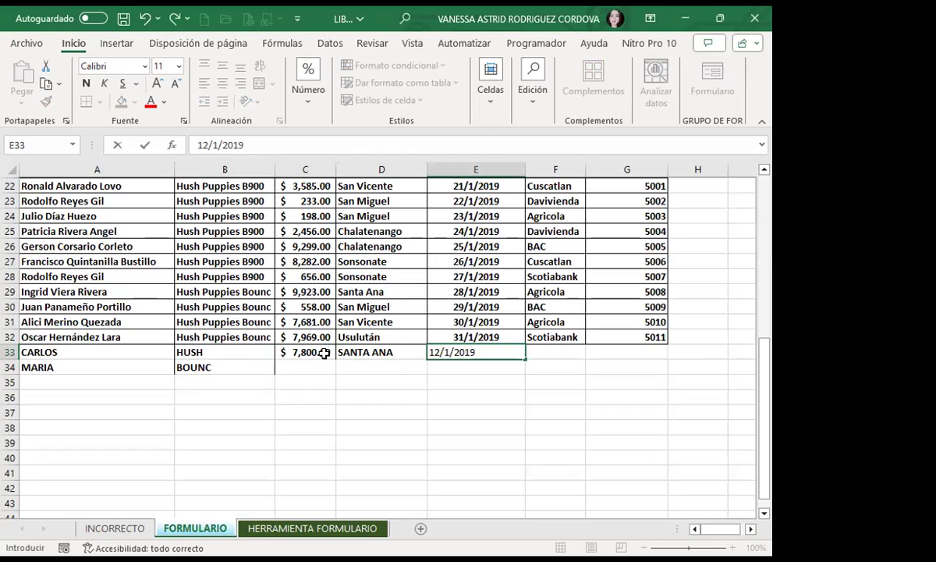
key(Return)
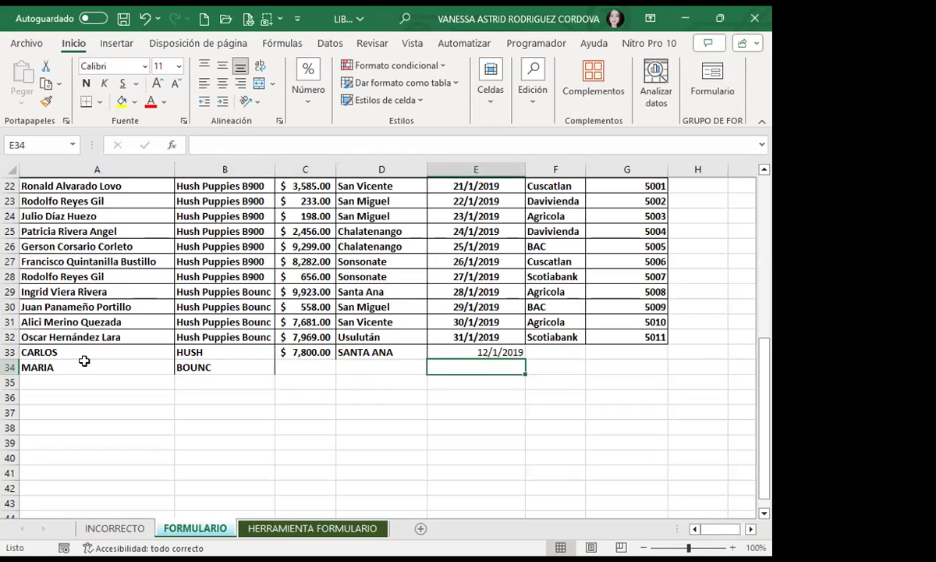
click(66, 346)
click(81, 337)
click(89, 353)
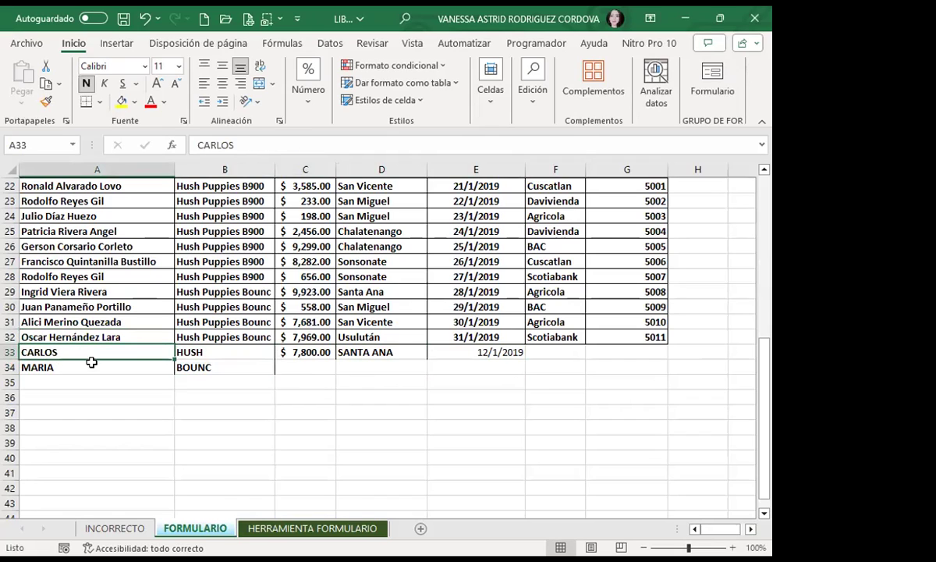
click(90, 366)
click(224, 353)
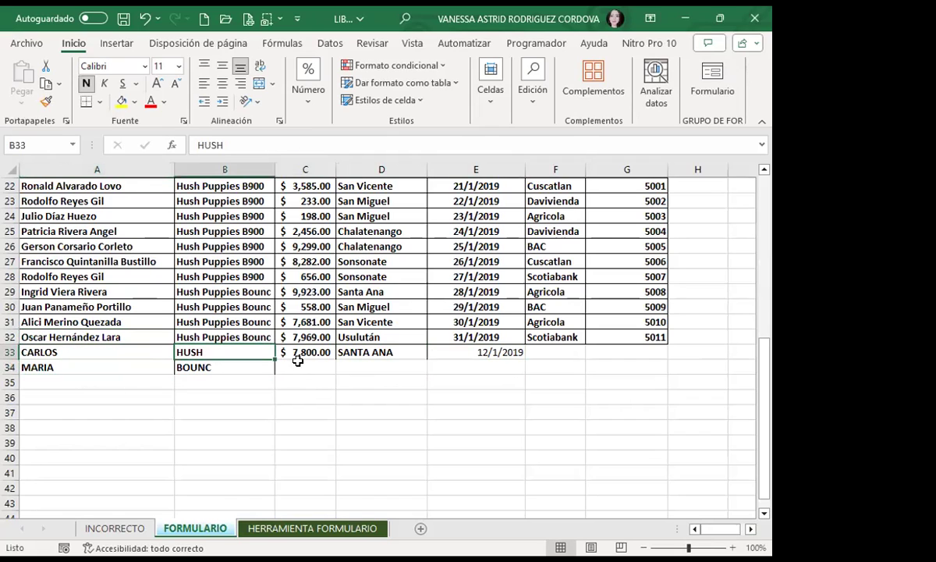
click(443, 352)
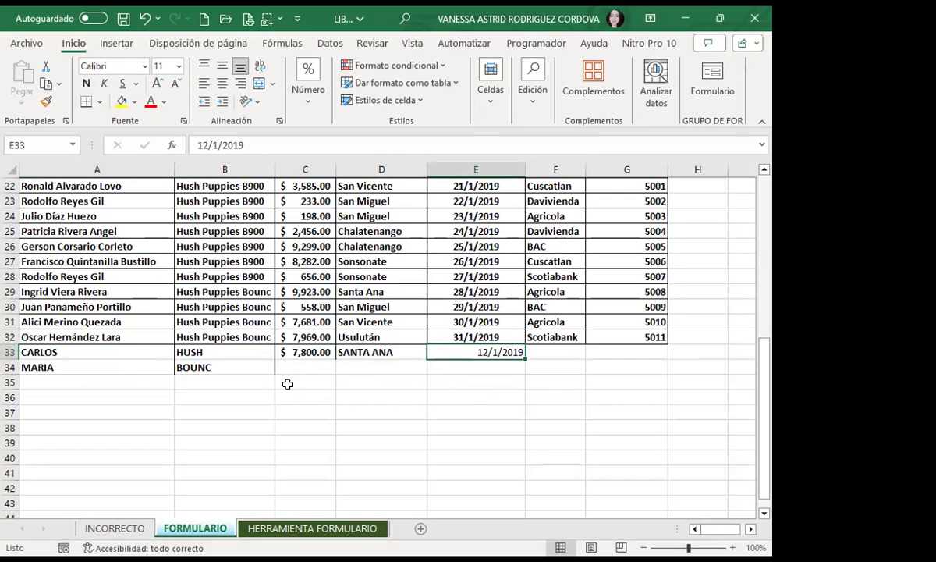
click(343, 396)
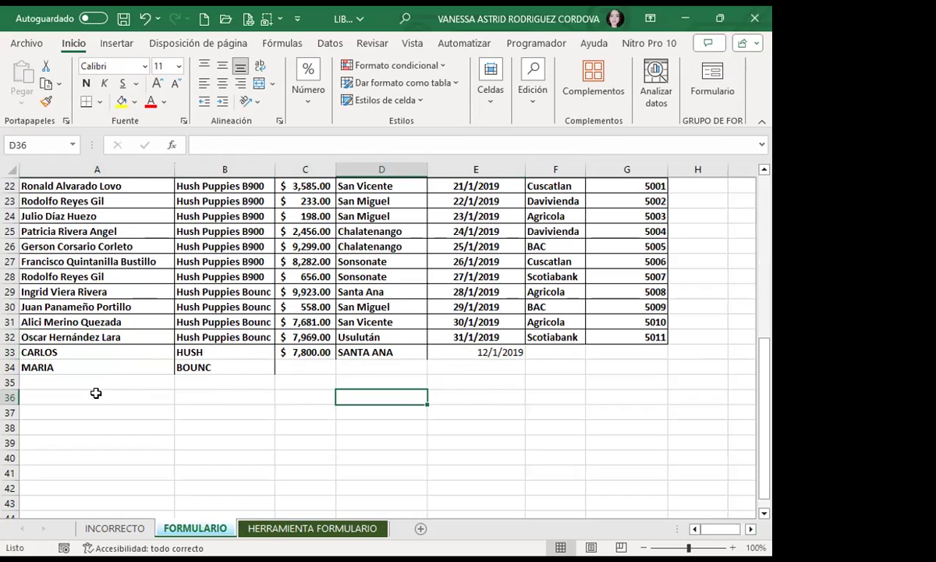
click(69, 382)
click(220, 387)
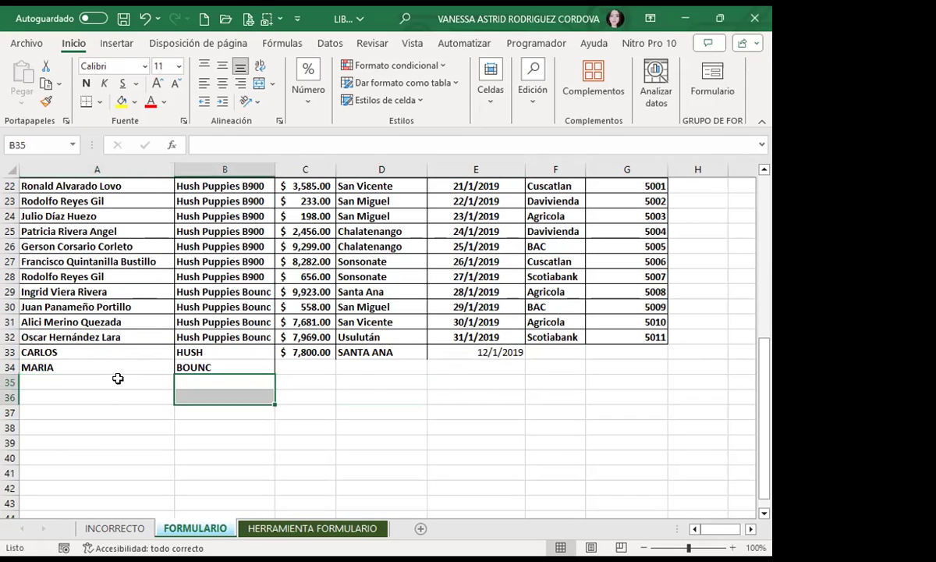
click(133, 355)
click(123, 322)
click(123, 352)
click(123, 381)
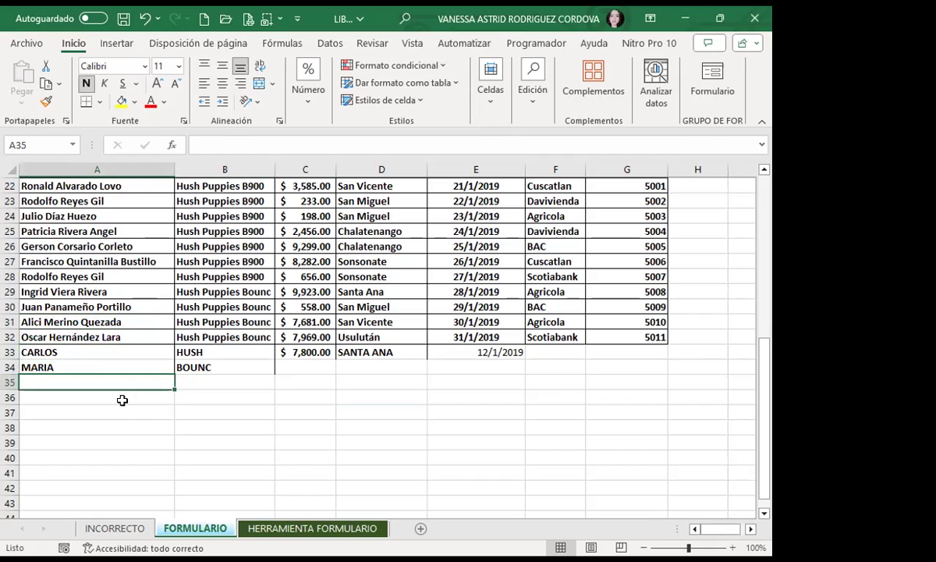
click(122, 411)
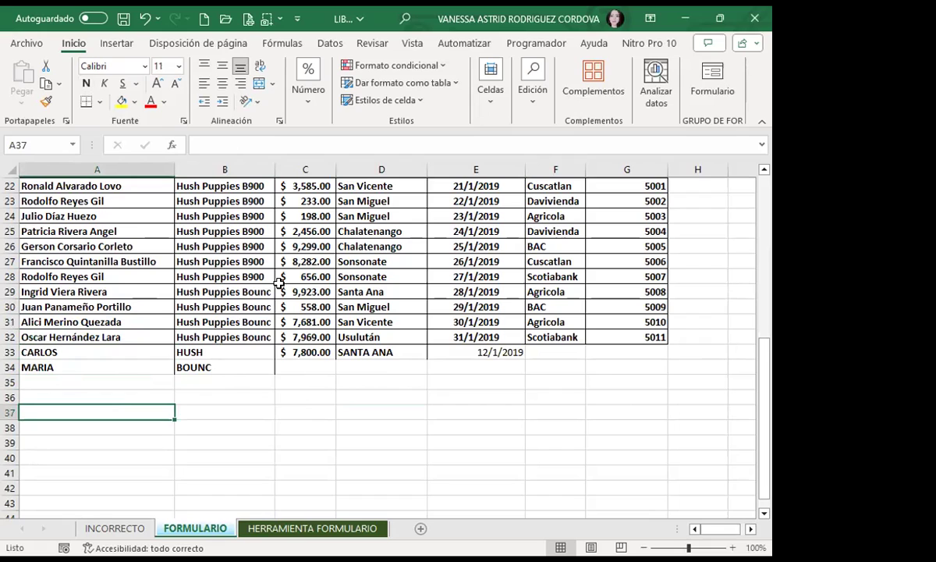
click(457, 394)
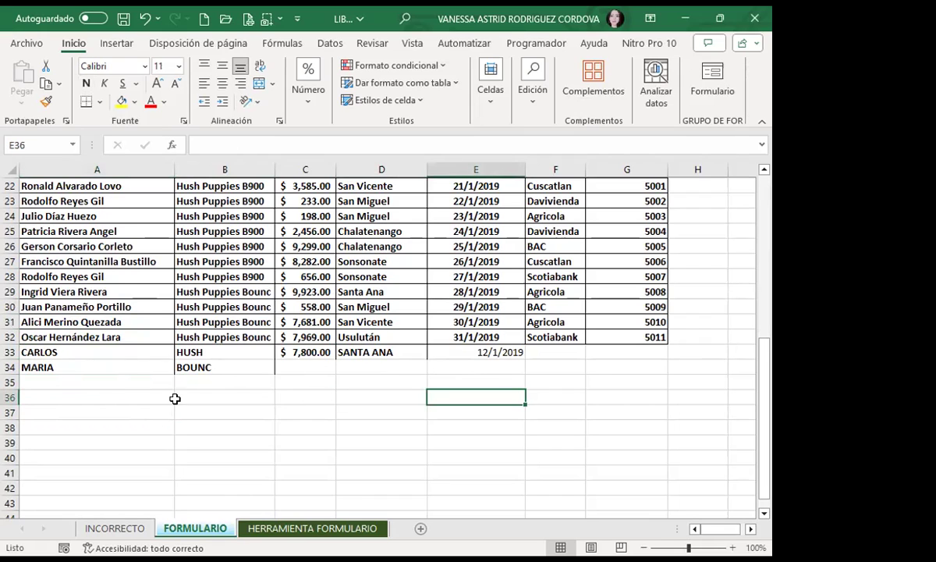
click(160, 382)
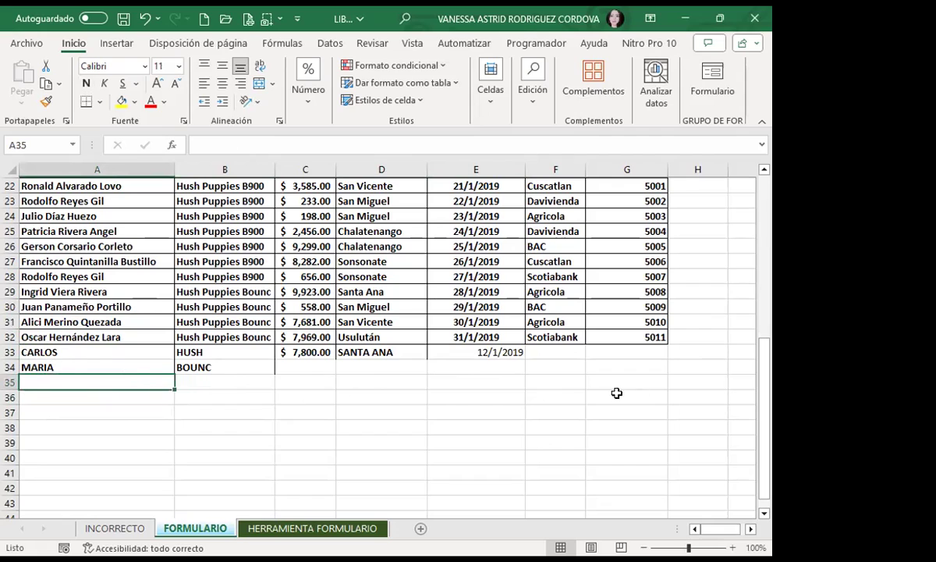
click(550, 382)
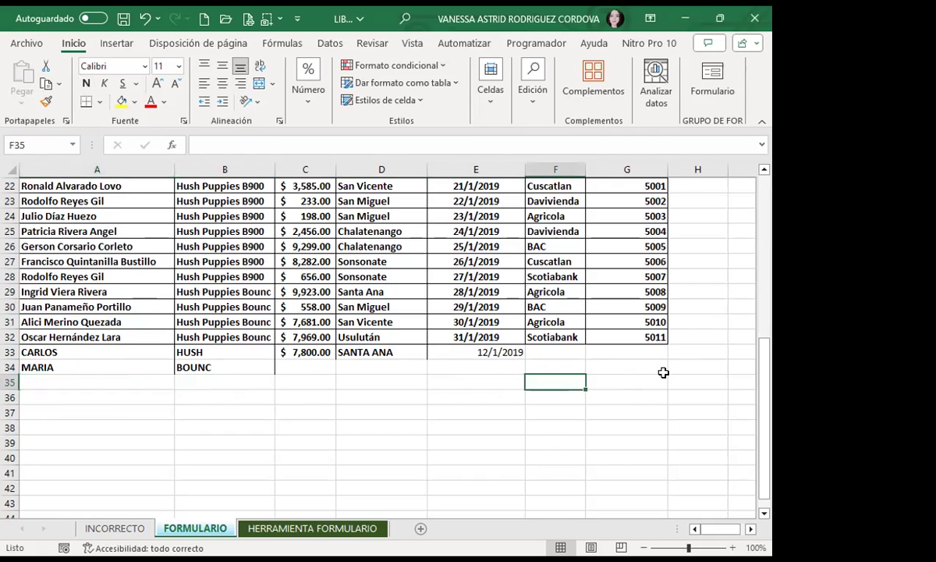
click(340, 394)
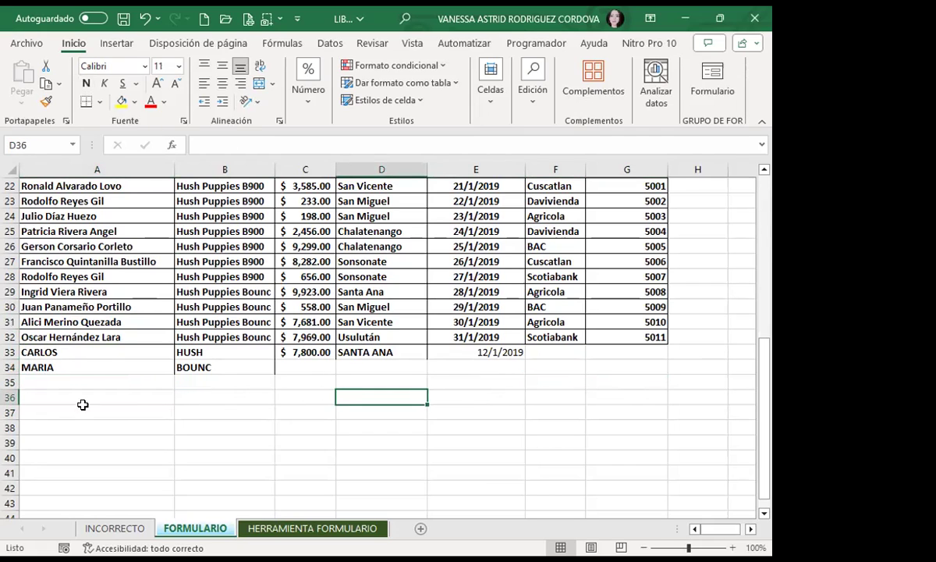
click(123, 228)
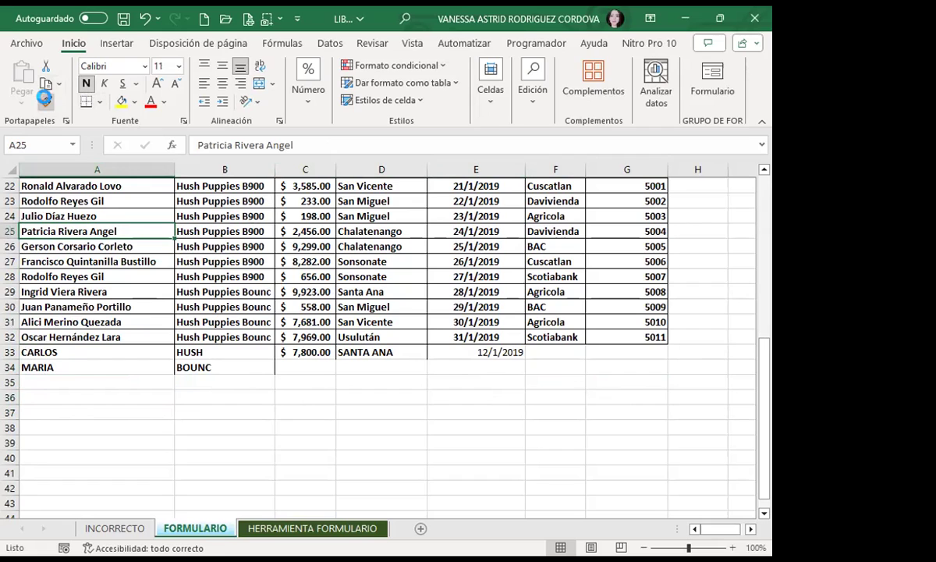
click(47, 101)
mouse_move(39, 352)
mouse_down()
mouse_move(558, 375)
mouse_move(616, 365)
mouse_up()
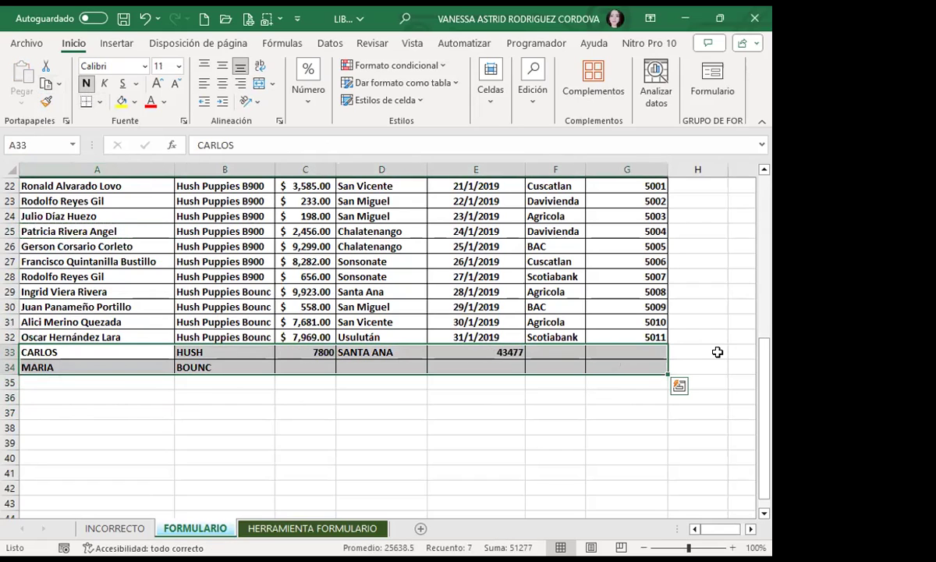
click(447, 381)
click(443, 337)
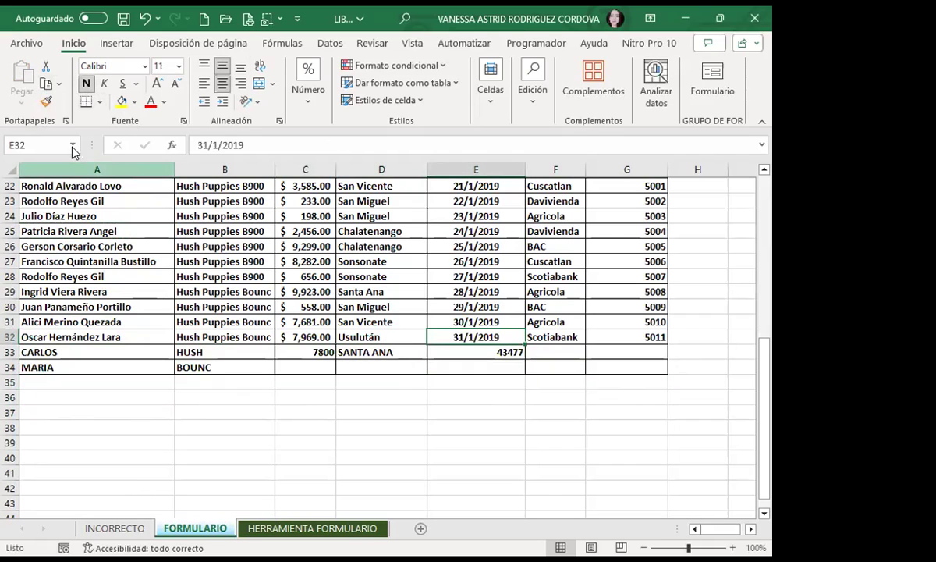
click(46, 102)
drag(484, 352, 454, 364)
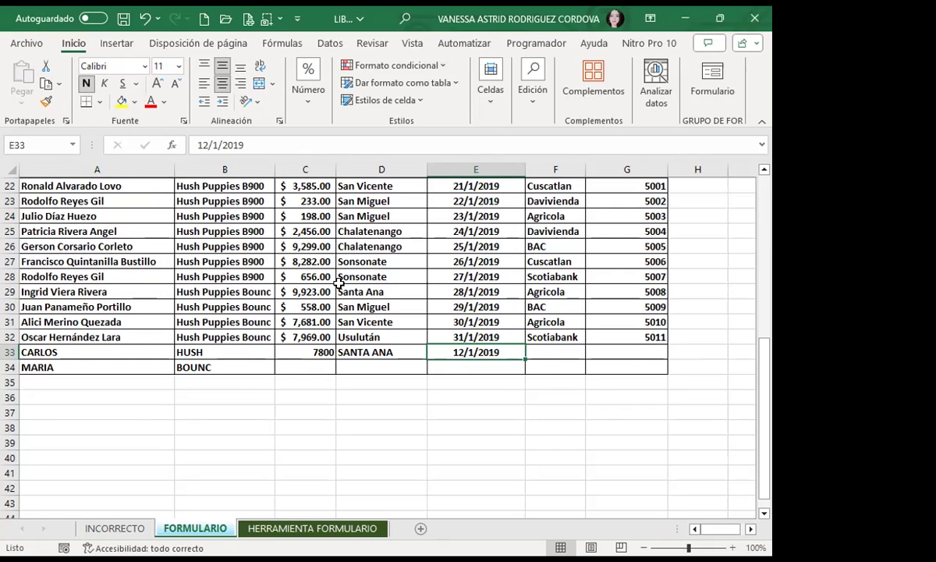
click(231, 365)
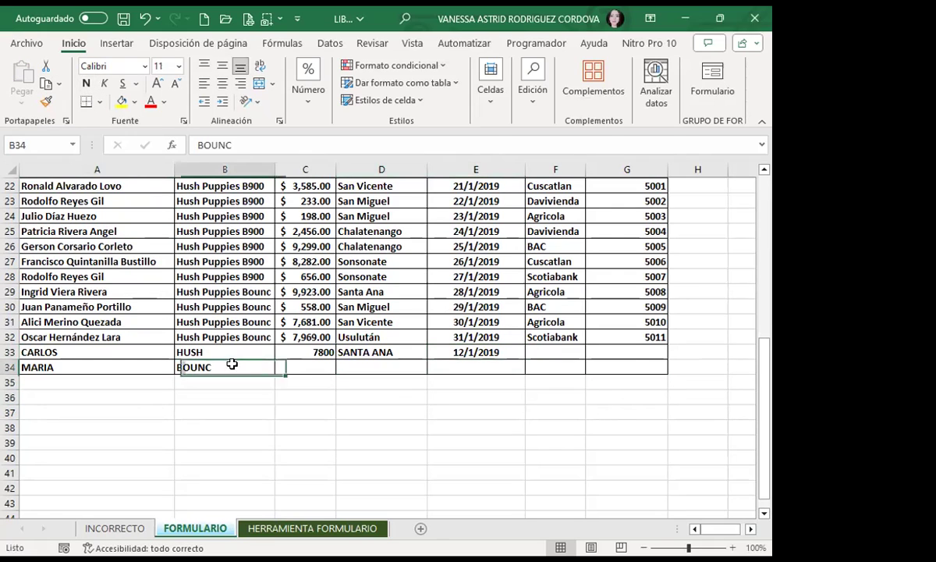
click(235, 271)
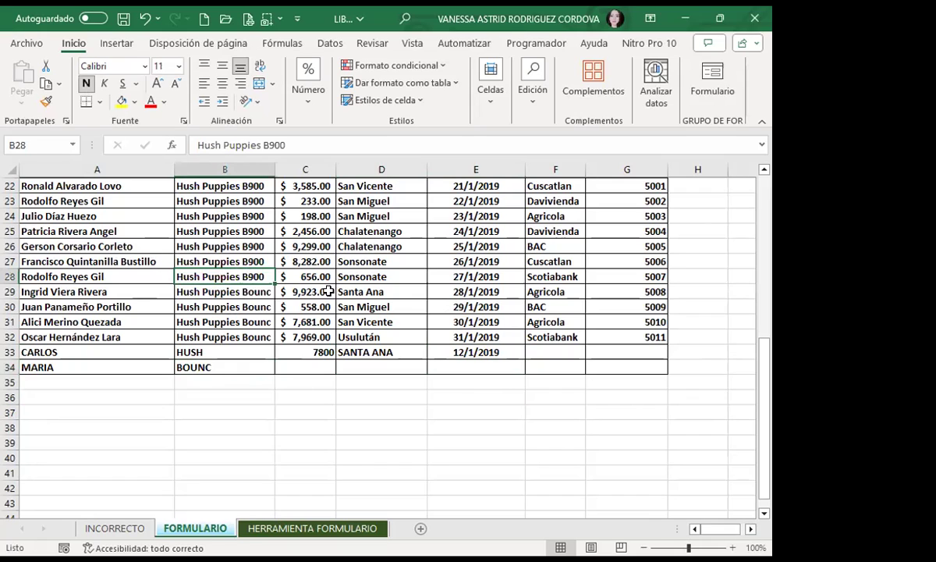
click(230, 365)
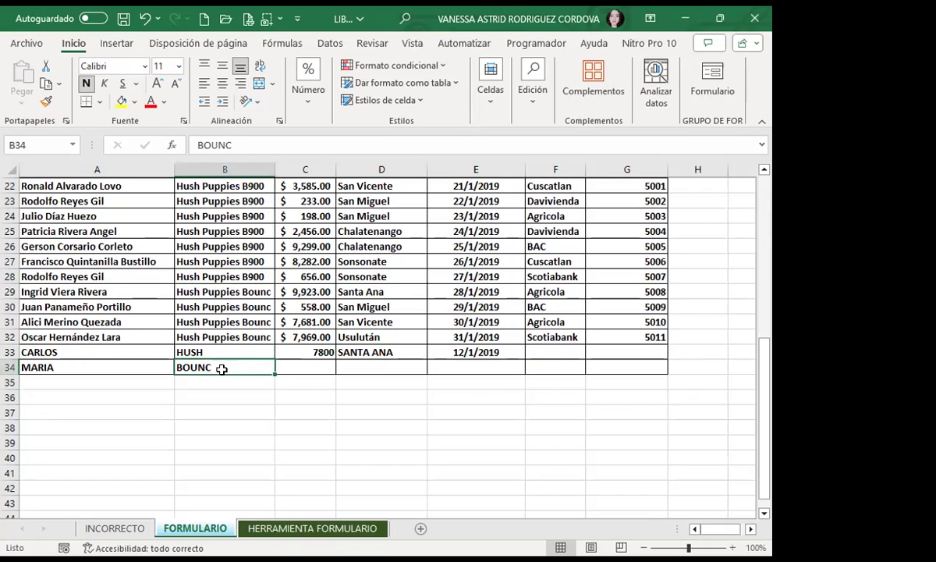
click(401, 367)
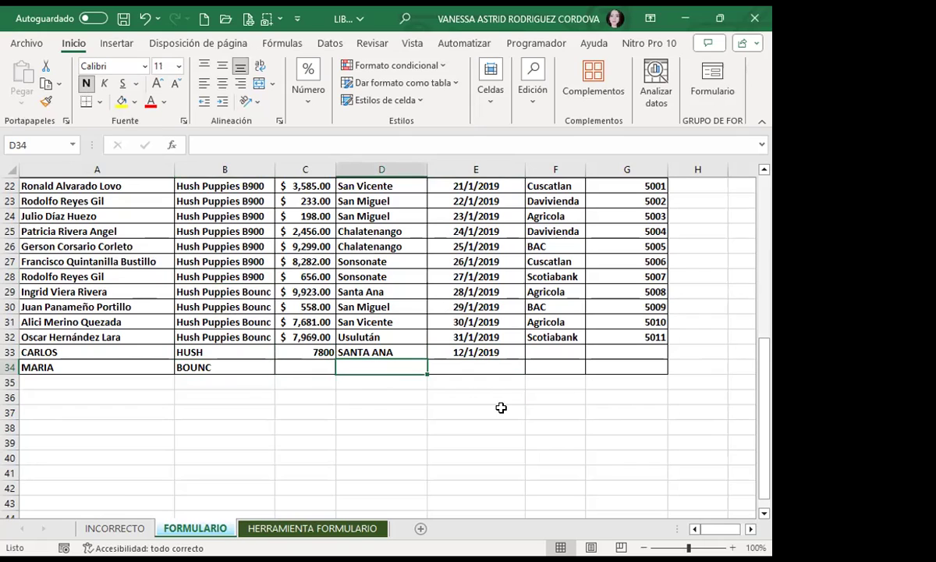
click(132, 381)
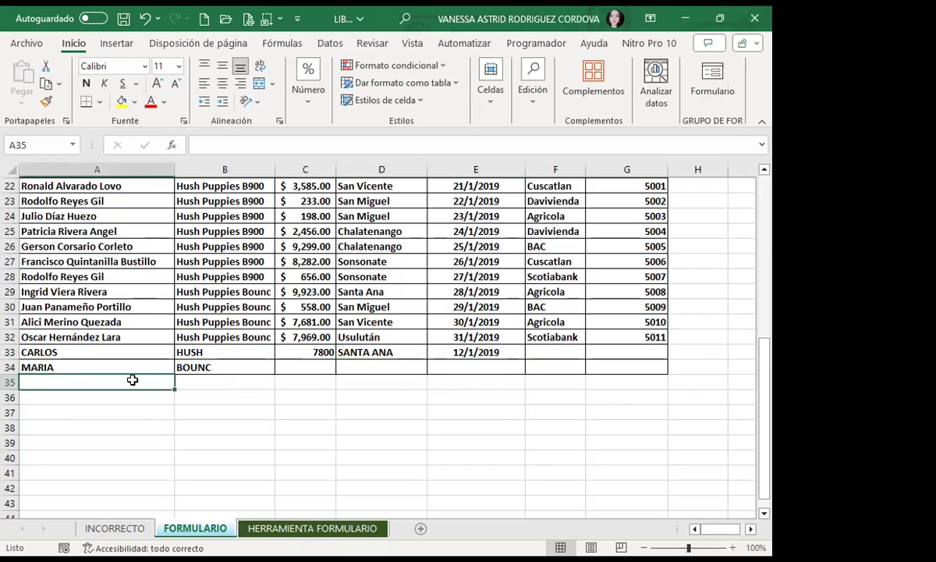
- Type a third trial seller name in A35 and tab along row 35 to column G
text(VANESSS)
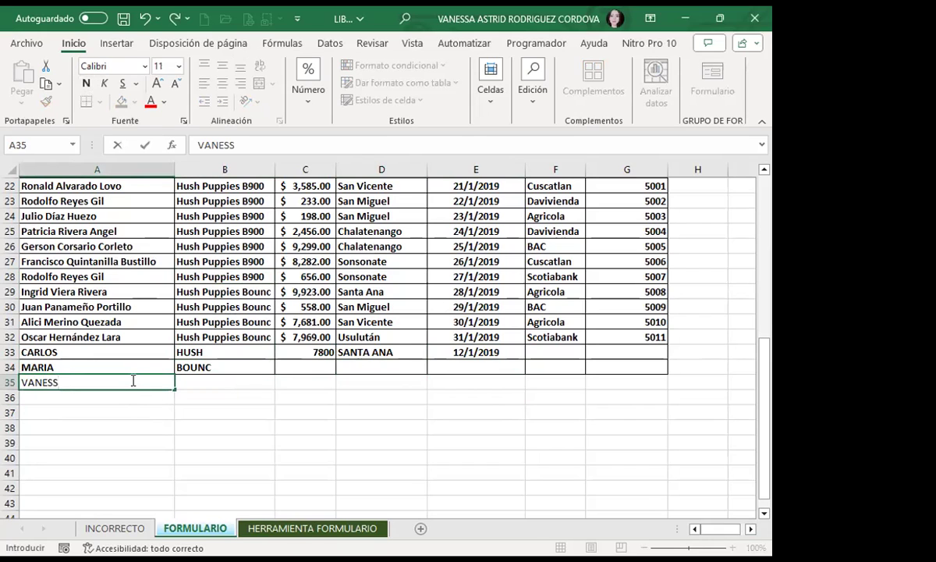
key(Tab)
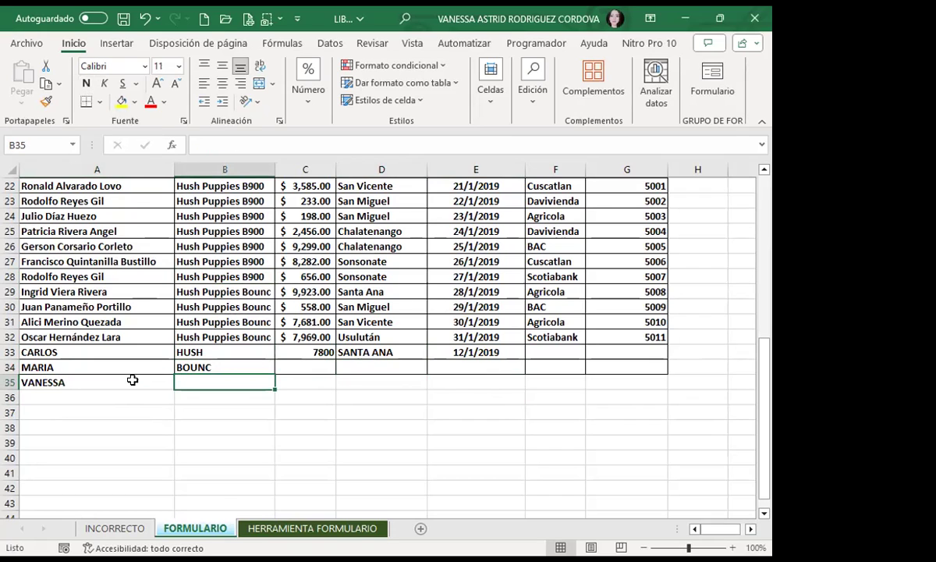
key(Tab)
key(Tab)
key(Tab)
key(Tab)
key(Tab)
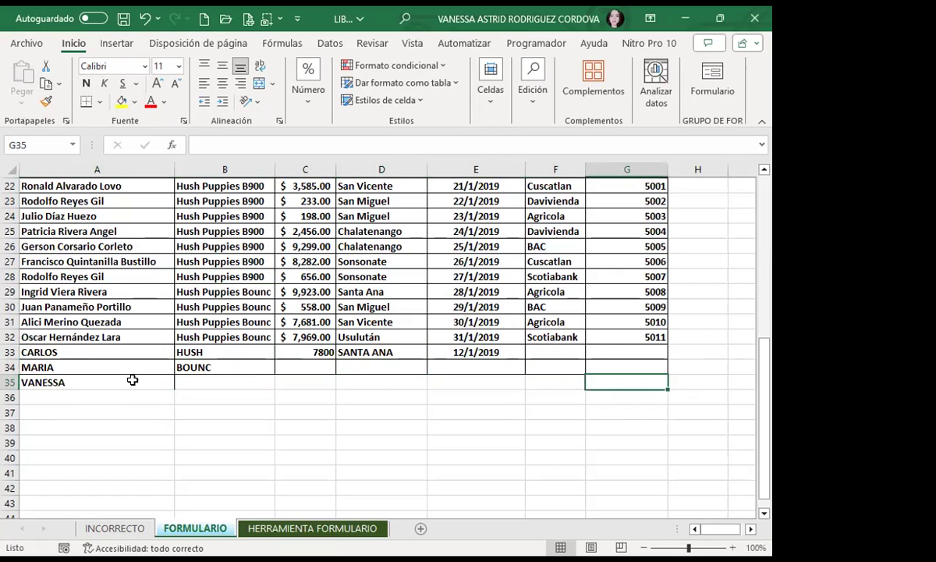
key(Tab)
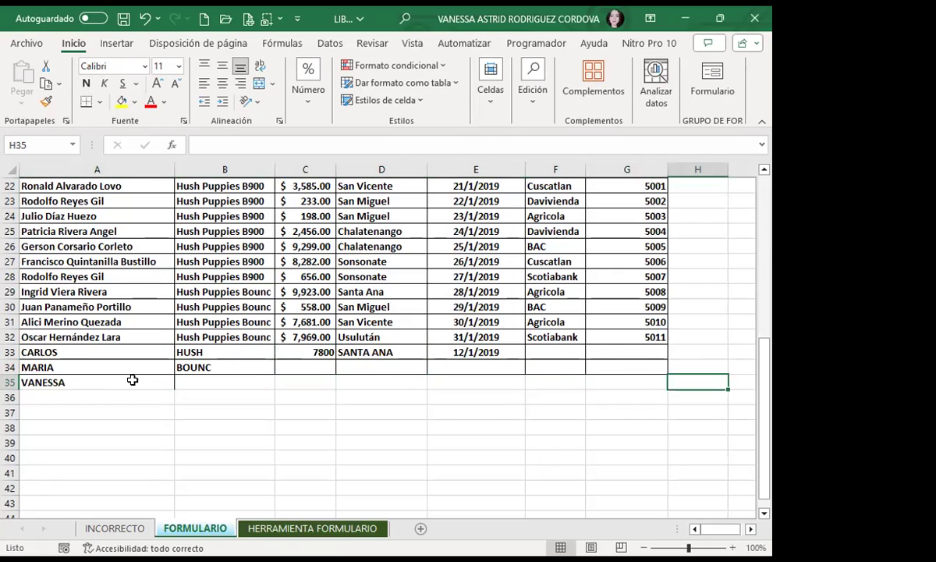
- Select rows 33–35 and remove them with Celdas > Eliminar, then scroll back up
click(97, 382)
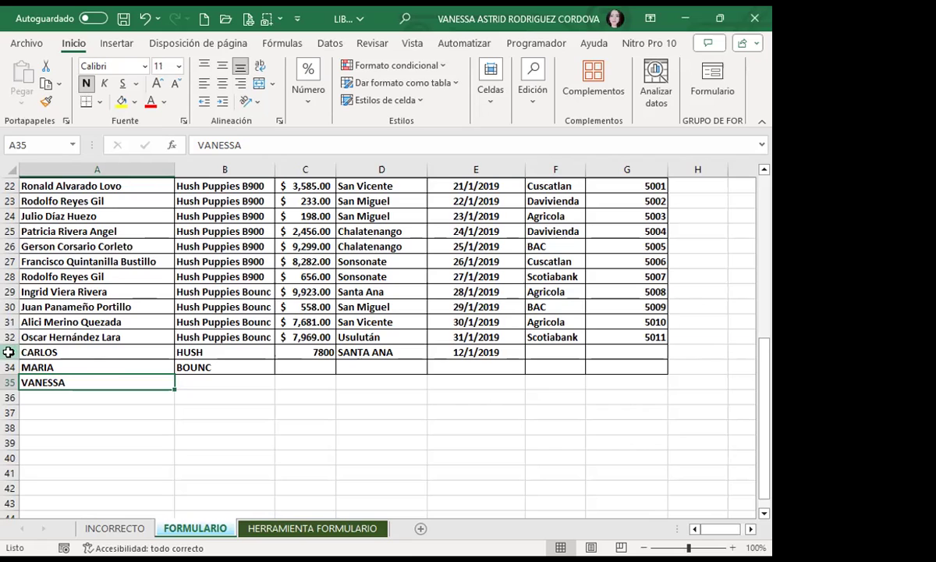
drag(7, 352, 6, 382)
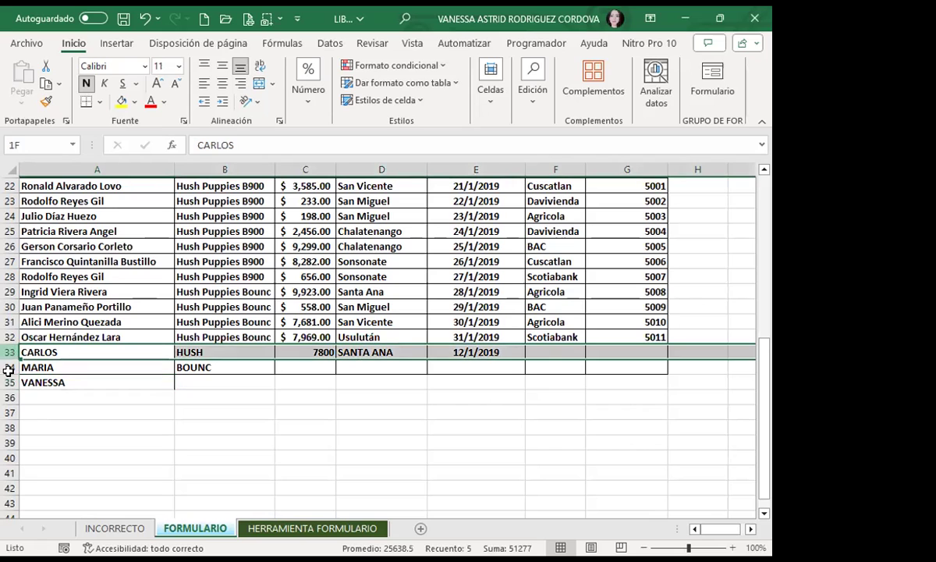
click(491, 102)
click(527, 143)
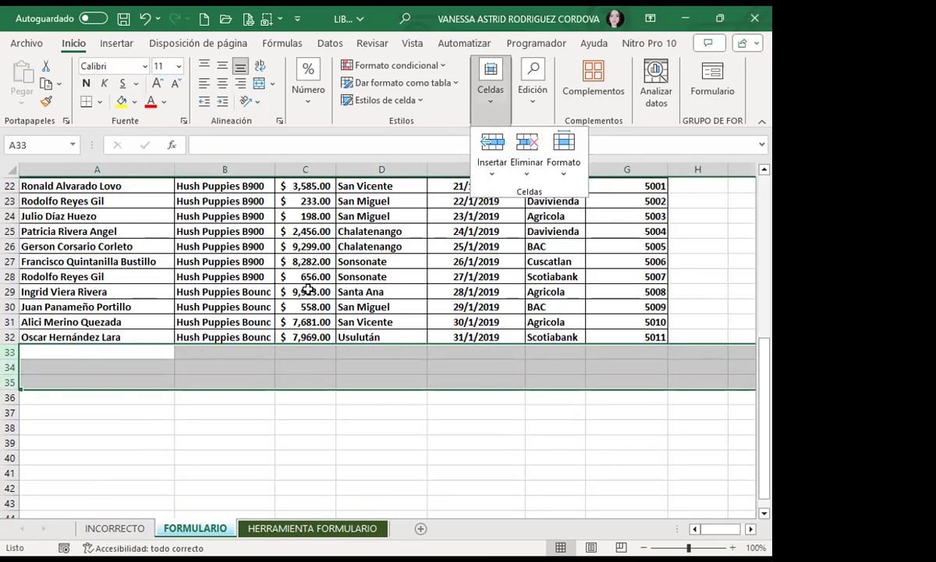
scroll(327, 297, up, 4)
scroll(381, 307, up, 3)
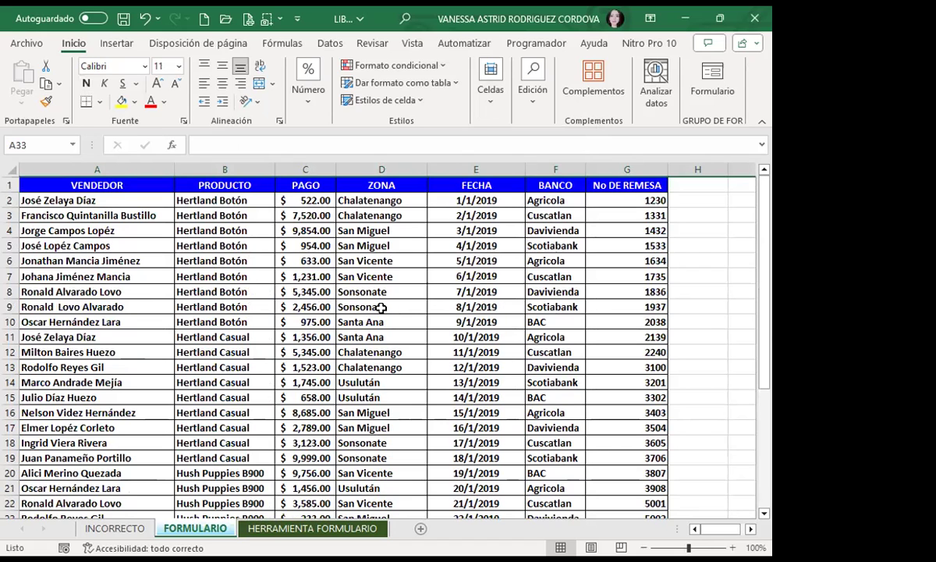
scroll(381, 320, down, 5)
scroll(281, 320, down, 4)
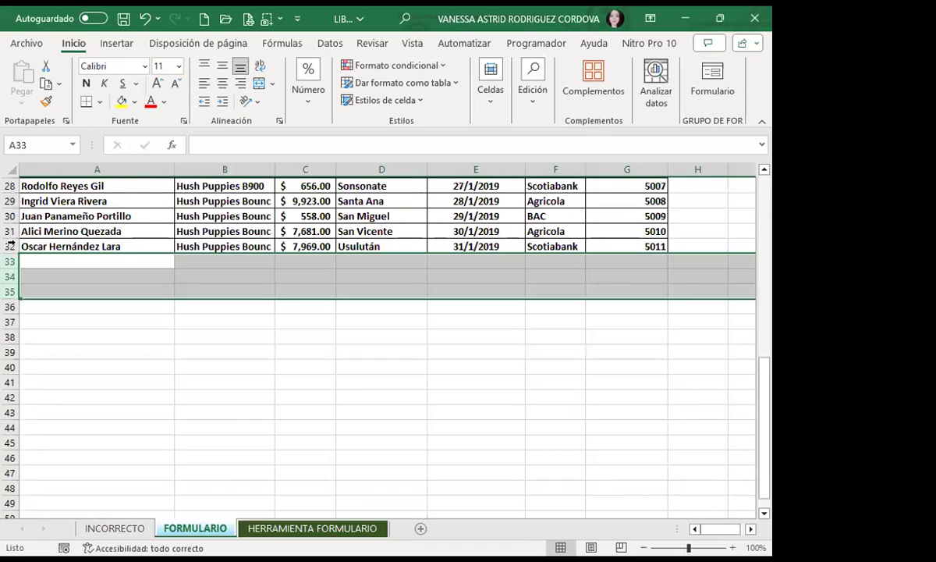
click(64, 258)
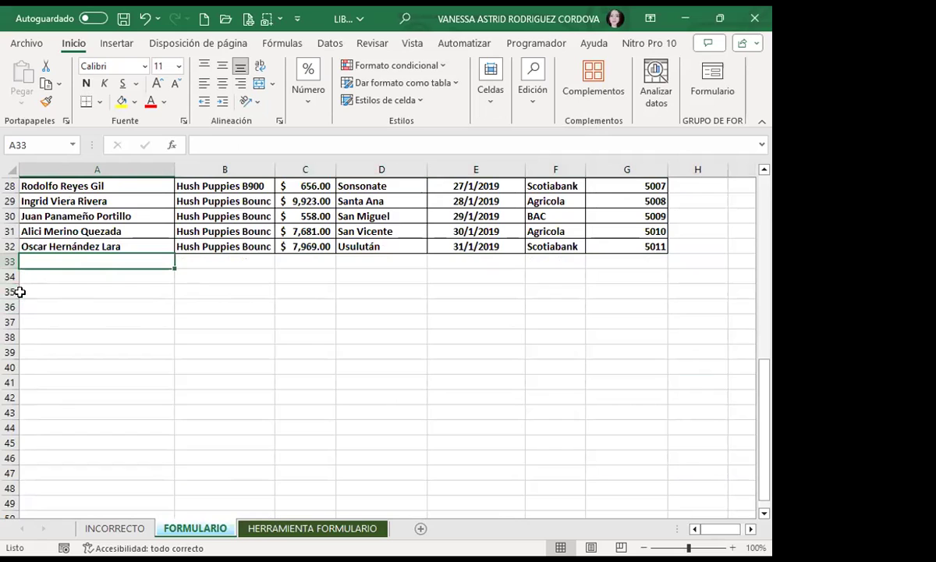
scroll(154, 339, down, 15)
scroll(154, 339, down, 7)
scroll(152, 340, down, 16)
scroll(153, 341, down, 10)
scroll(150, 349, down, 15)
scroll(150, 349, down, 11)
scroll(149, 349, down, 13)
scroll(150, 349, down, 15)
scroll(149, 349, down, 7)
scroll(150, 349, down, 13)
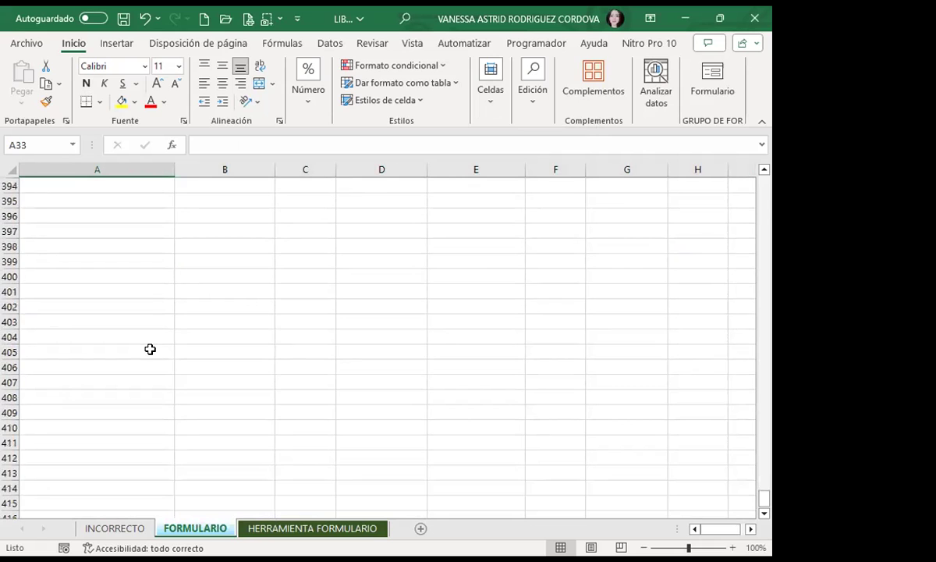
scroll(150, 349, down, 3)
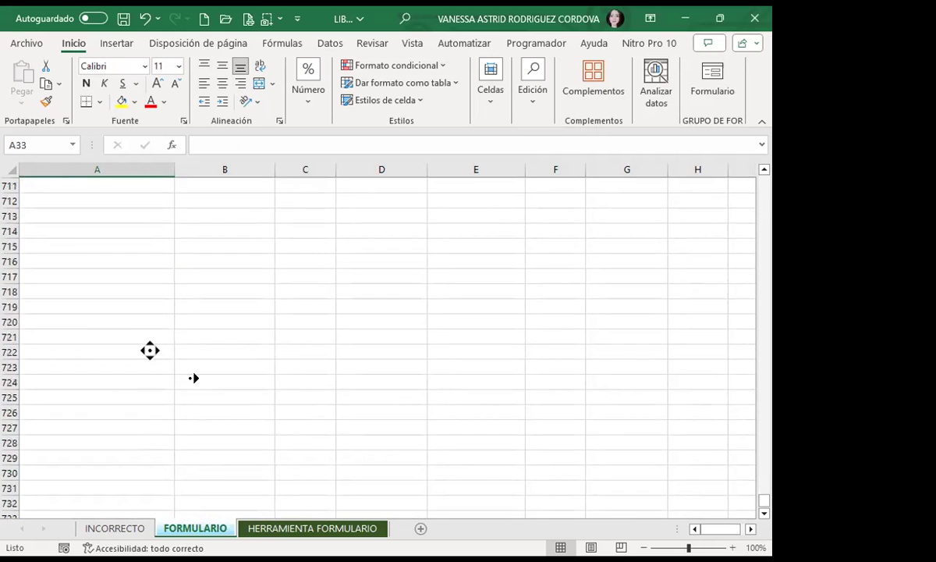
click(317, 420)
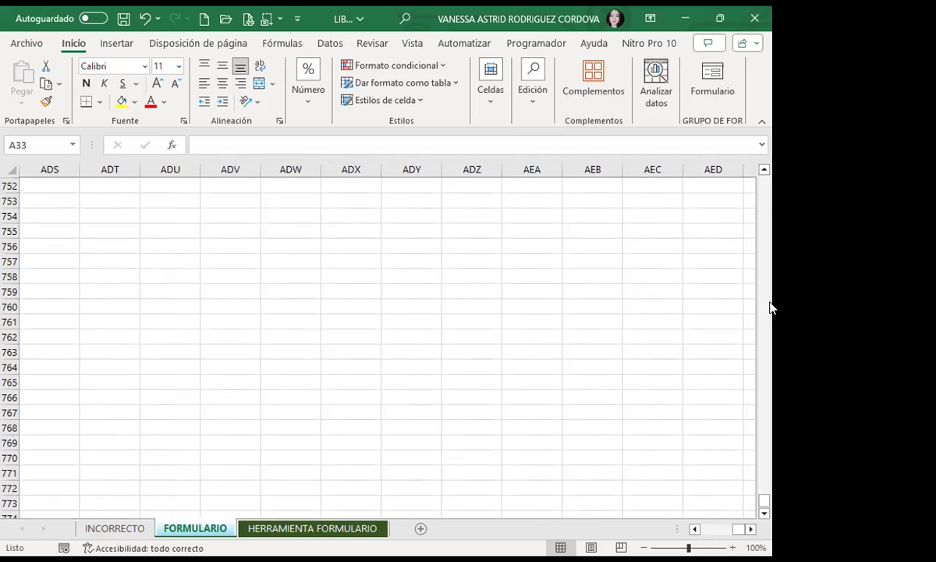
drag(764, 500, 765, 130)
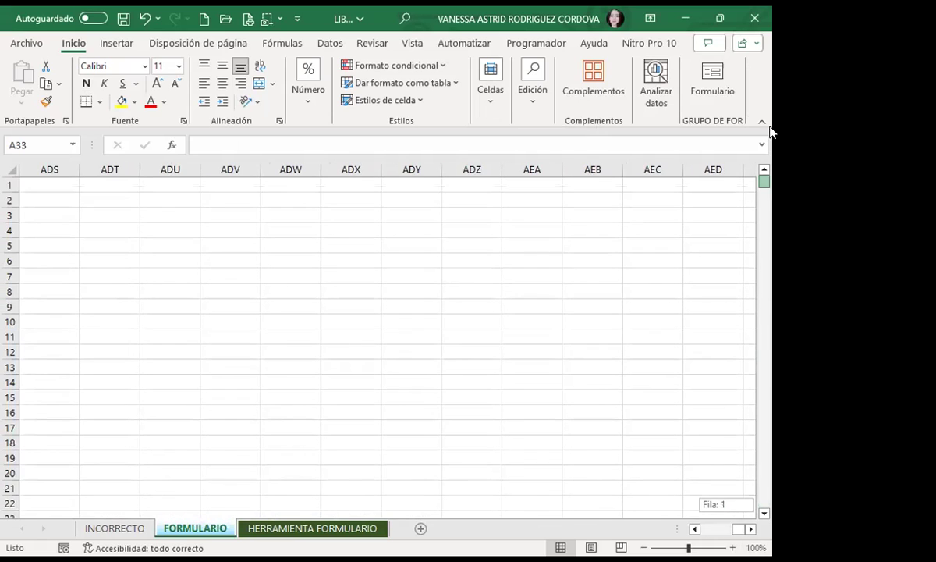
drag(737, 529, 671, 531)
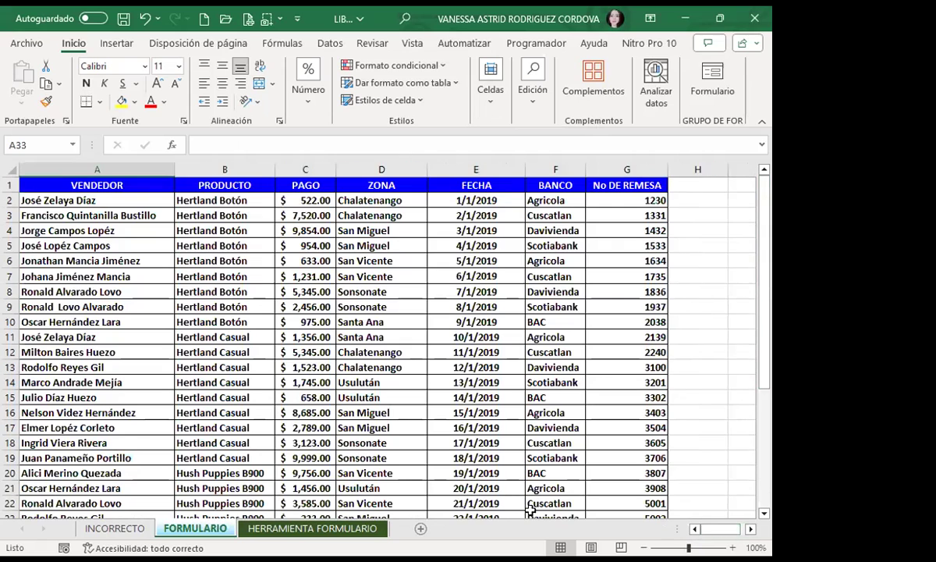
- Select cells A11, B30, the first empty row below the table, and D7
click(103, 331)
scroll(103, 331, down, 6)
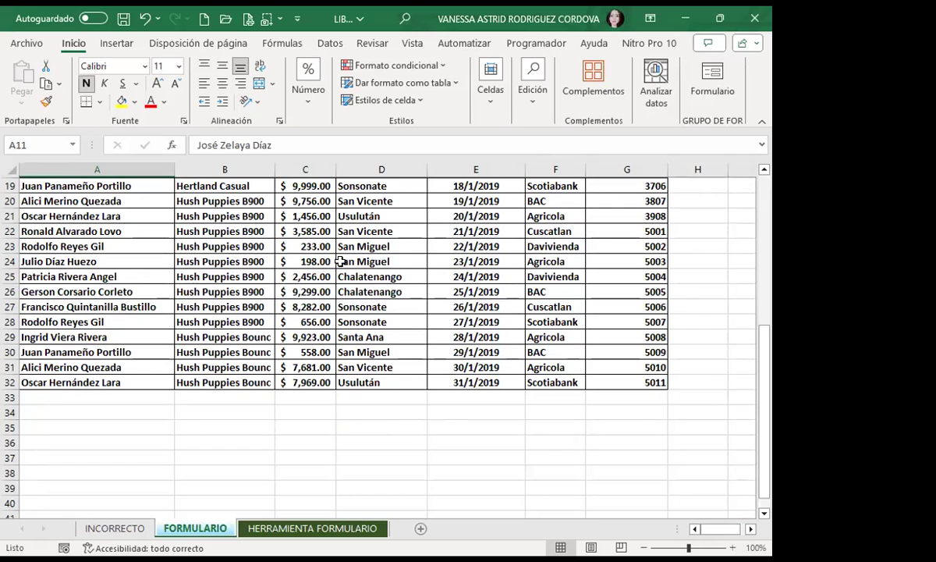
click(226, 350)
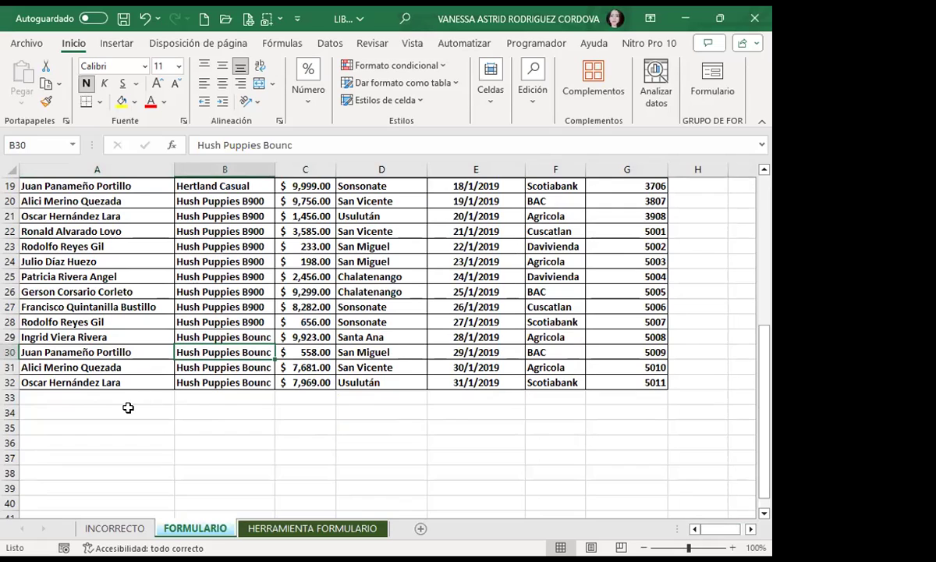
click(141, 397)
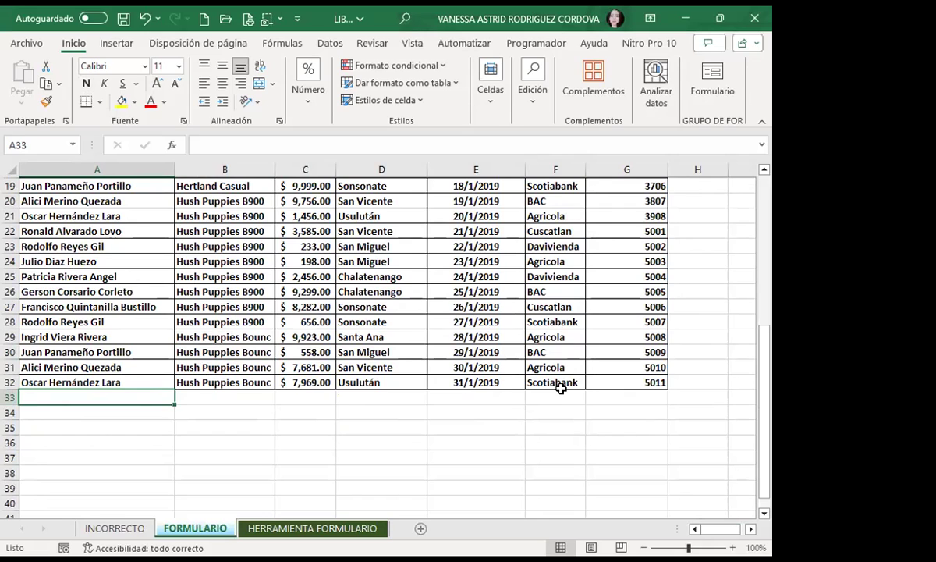
scroll(173, 307, up, 5)
scroll(173, 306, up, 1)
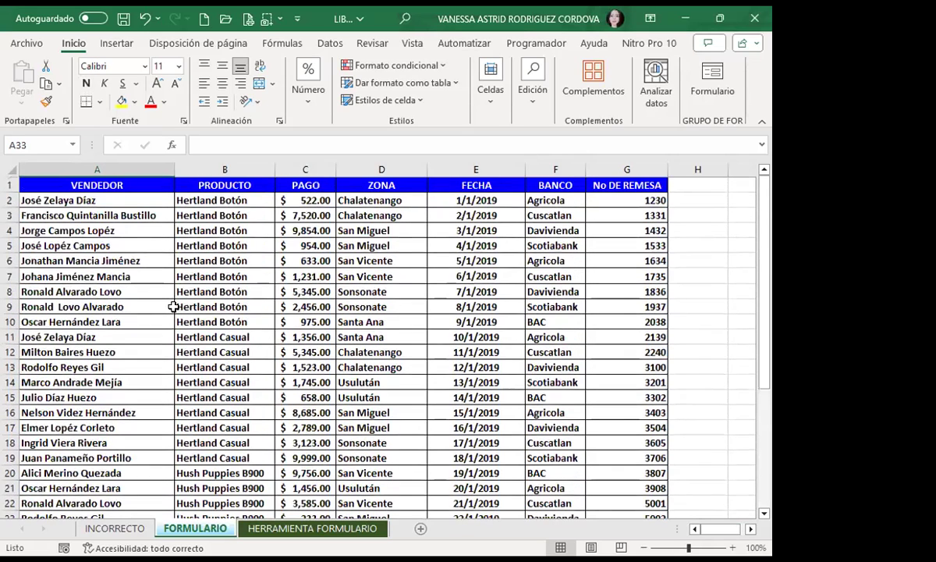
click(347, 275)
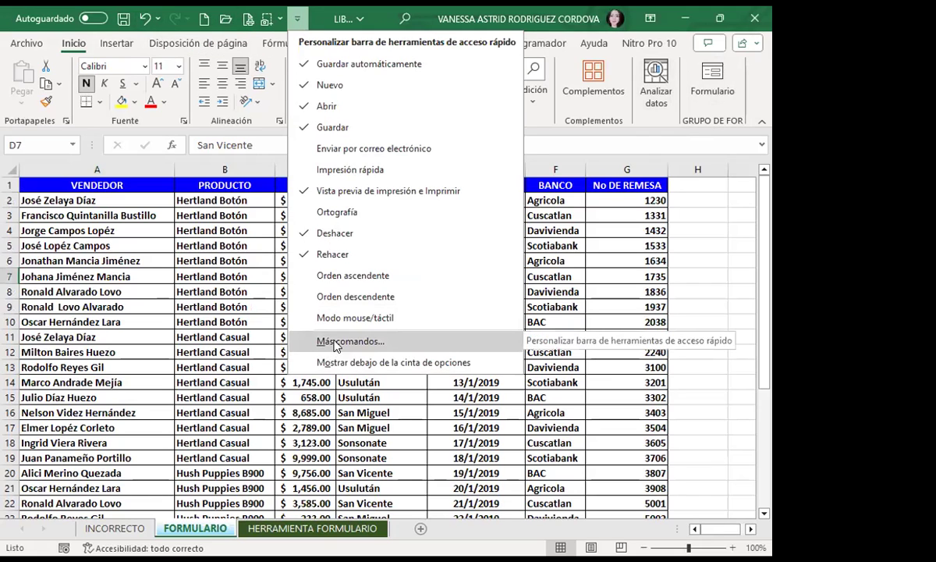
- Open the Quick Access Toolbar options and list All Commands
click(335, 342)
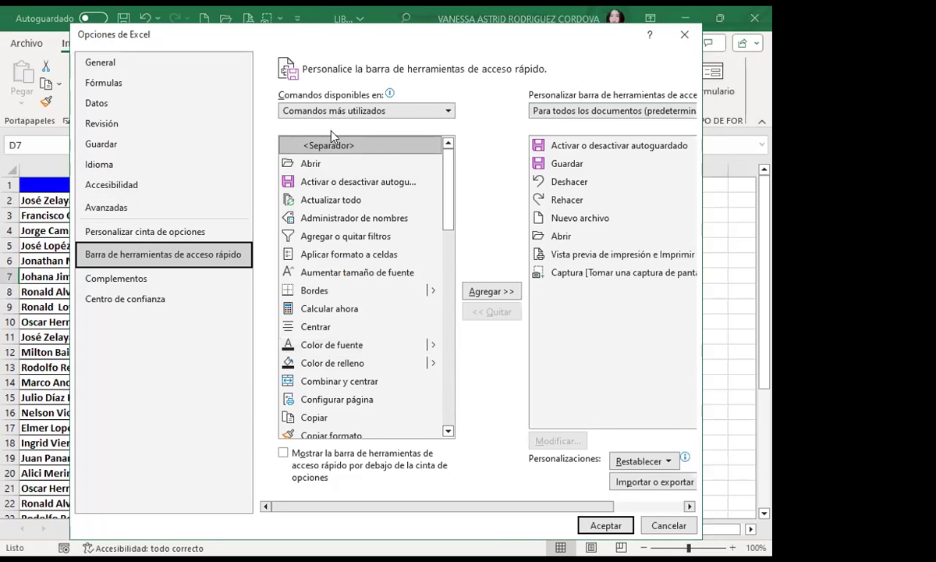
mouse_move(448, 188)
mouse_down()
mouse_move(450, 330)
mouse_move(449, 170)
mouse_up()
click(450, 111)
click(449, 112)
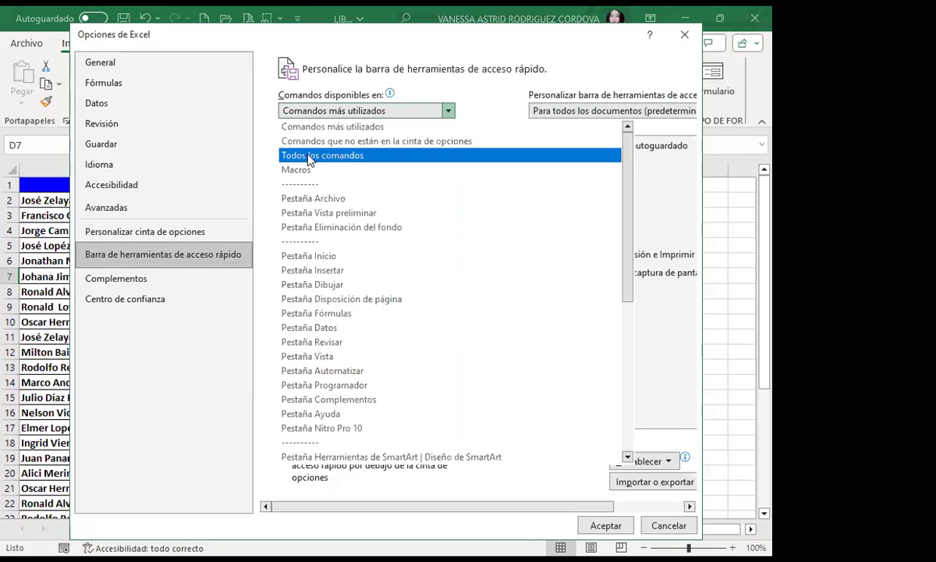
click(482, 134)
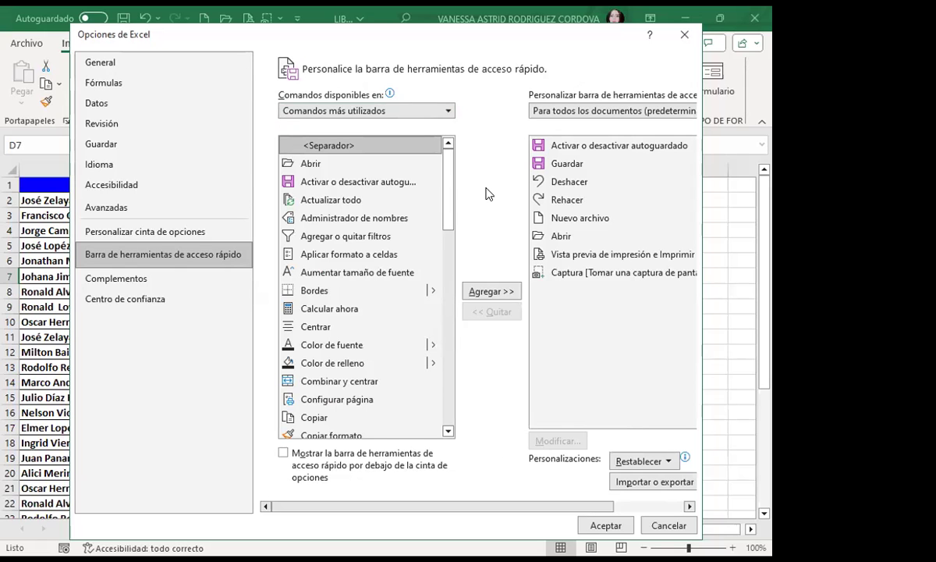
- Find Formulario... in the command list, add it to the toolbar and confirm with Aceptar
scroll(342, 328, down, 2)
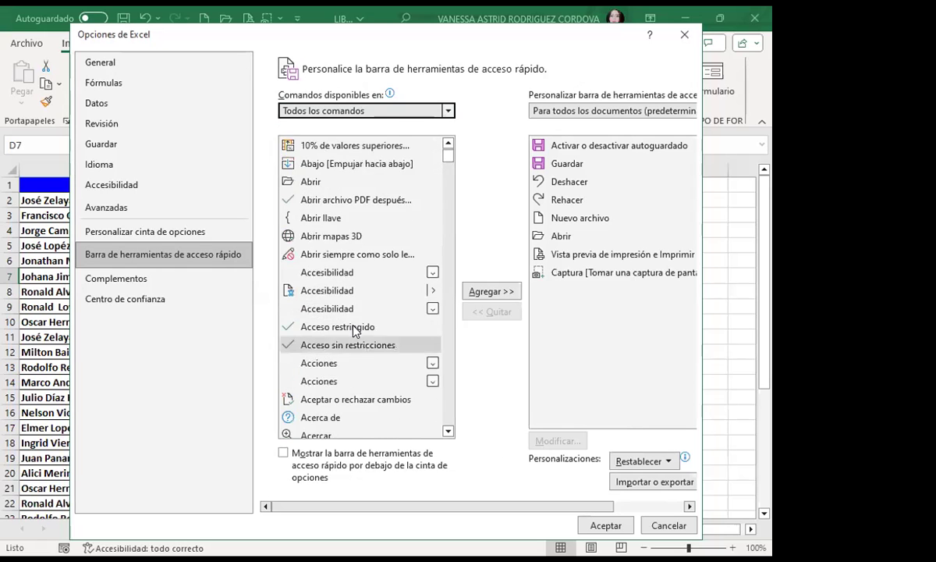
scroll(353, 331, down, 4)
scroll(353, 330, down, 4)
scroll(353, 331, down, 3)
scroll(355, 324, down, 1)
scroll(355, 324, down, 5)
scroll(373, 182, down, 4)
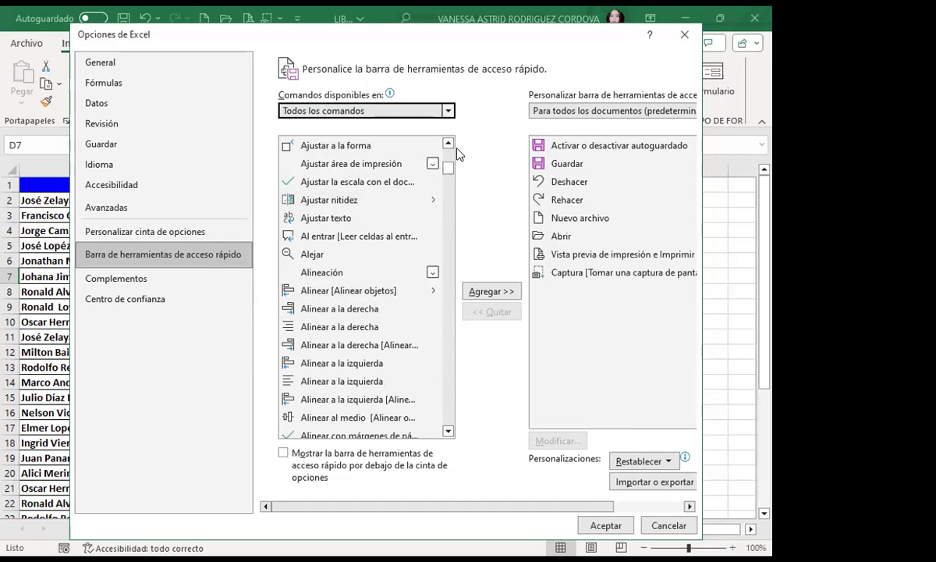
mouse_move(451, 170)
mouse_down()
mouse_move(454, 315)
mouse_move(468, 271)
mouse_up()
scroll(413, 340, down, 2)
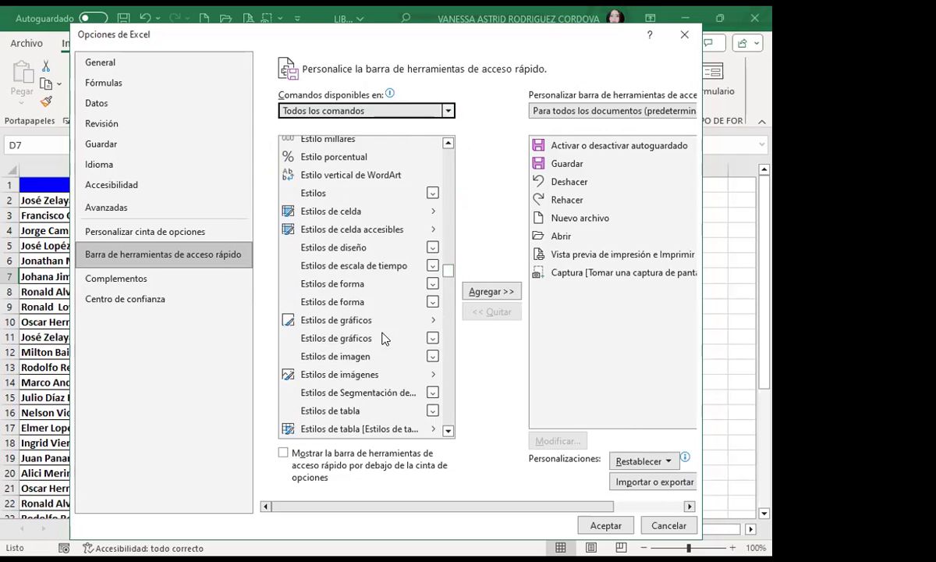
scroll(382, 335, down, 4)
scroll(359, 336, down, 3)
scroll(356, 327, down, 3)
scroll(328, 331, down, 3)
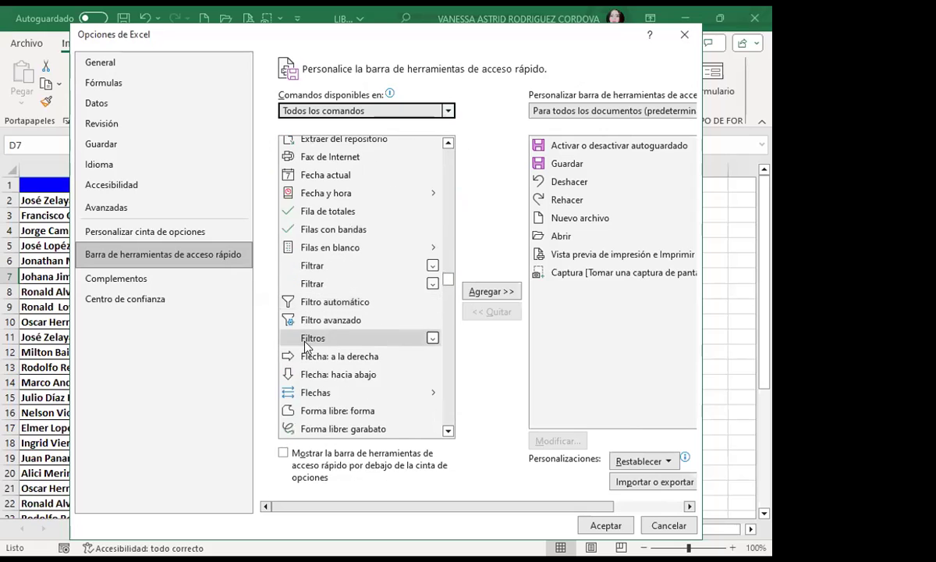
scroll(316, 322, down, 3)
scroll(309, 312, down, 2)
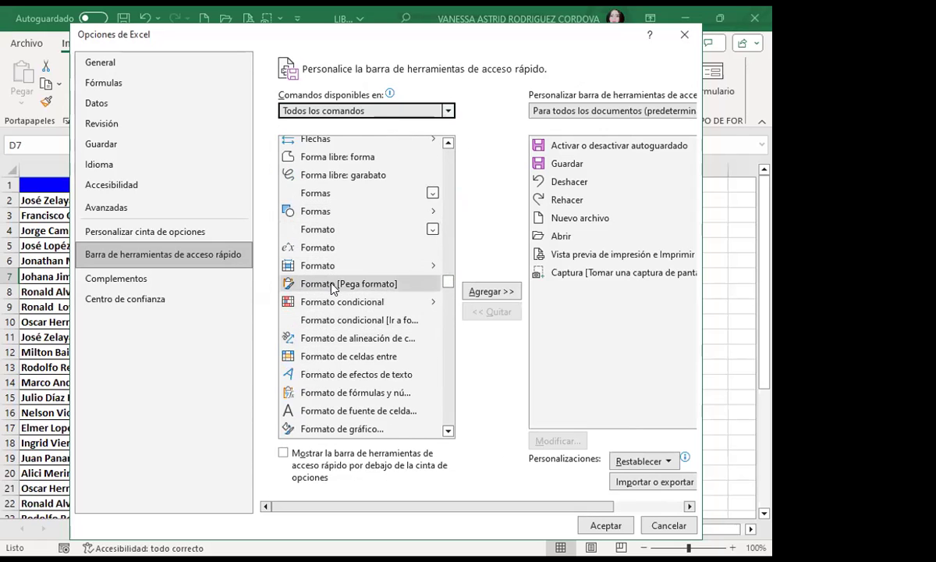
scroll(333, 285, up, 1)
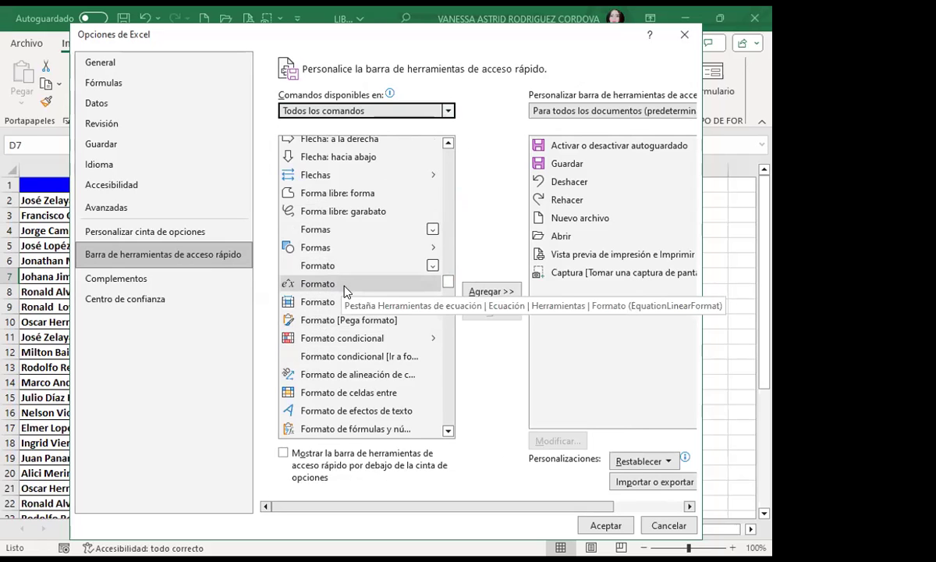
scroll(327, 337, down, 2)
scroll(320, 340, down, 1)
scroll(312, 336, down, 2)
scroll(306, 319, down, 1)
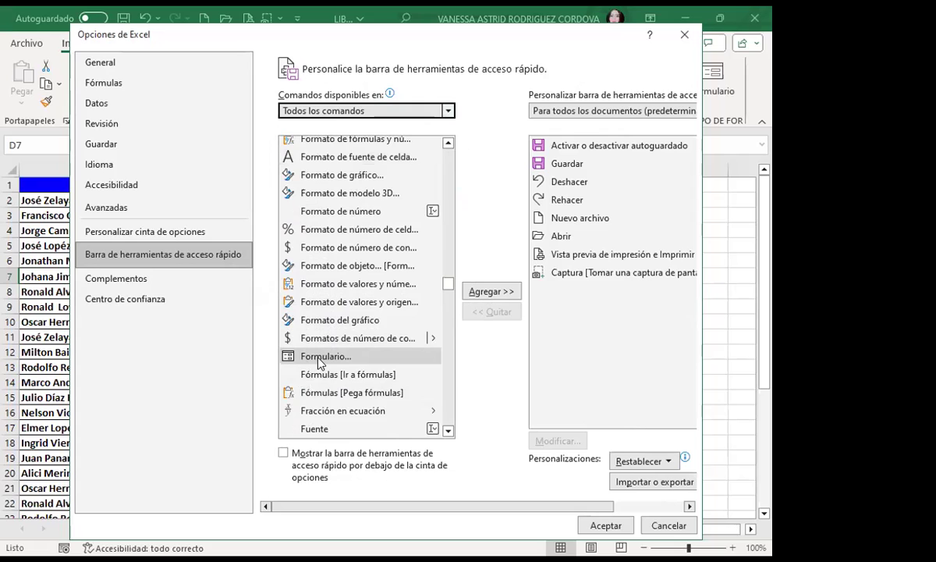
click(318, 360)
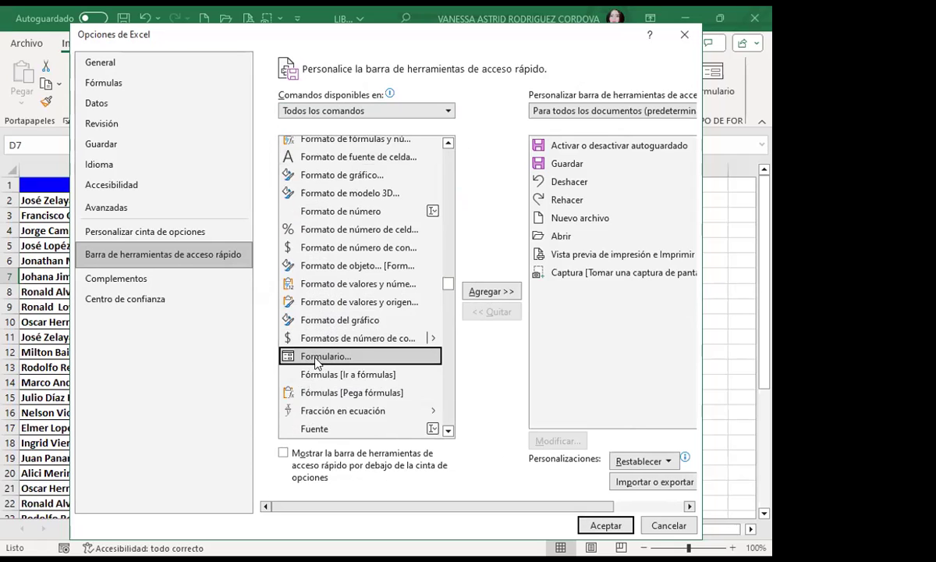
click(492, 291)
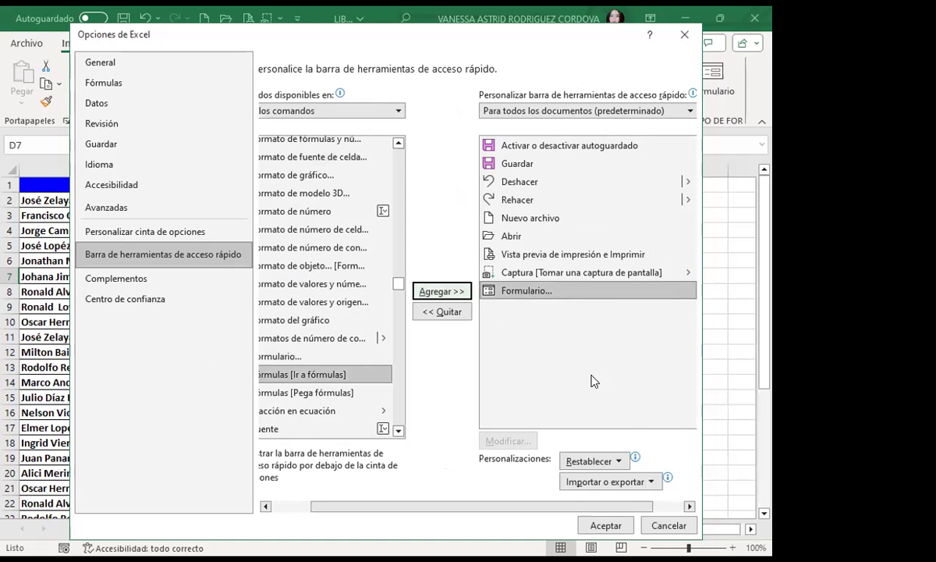
click(612, 528)
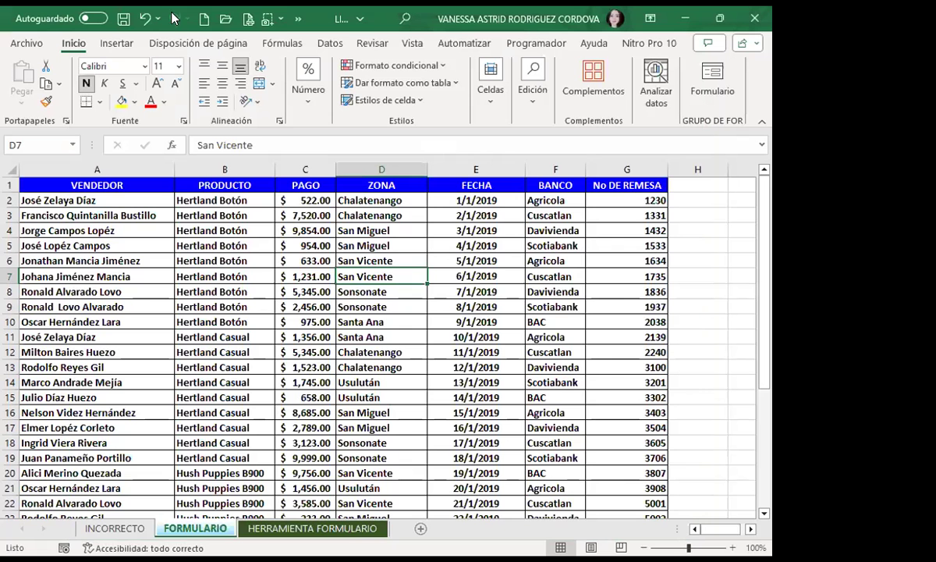
click(280, 19)
click(297, 20)
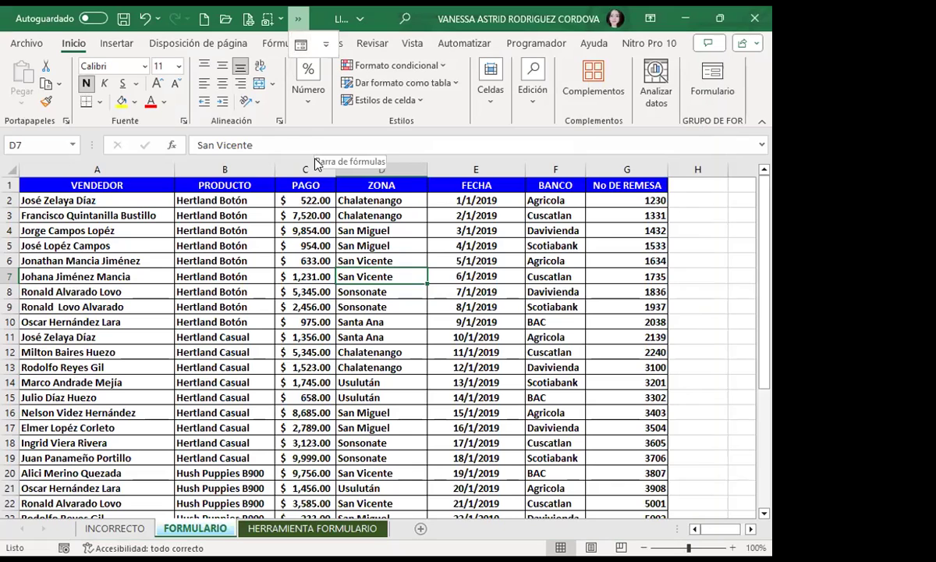
click(296, 20)
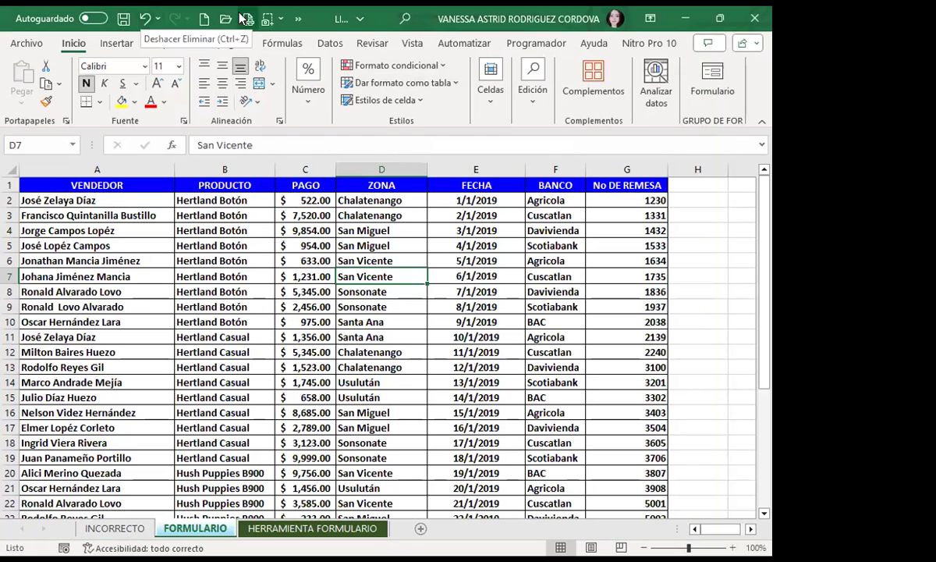
click(299, 20)
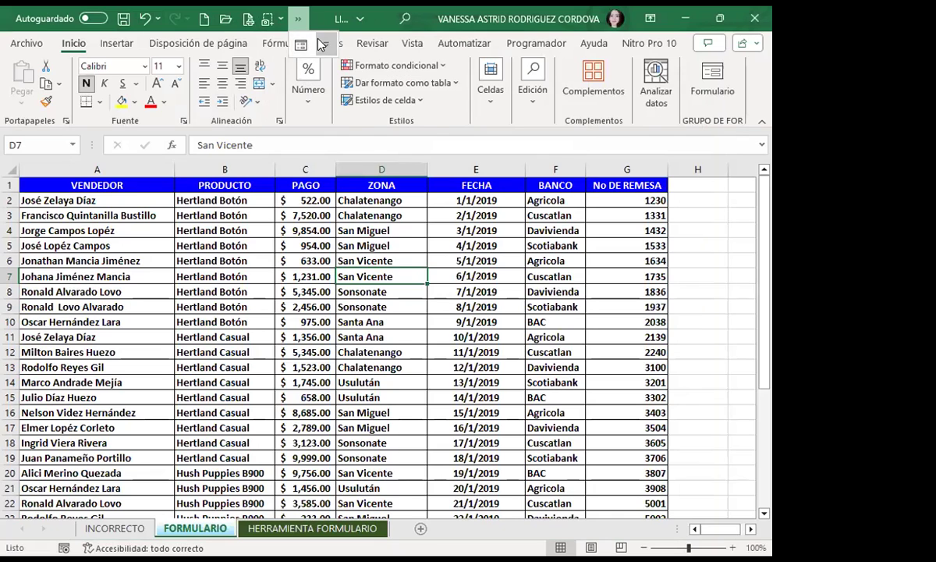
click(326, 45)
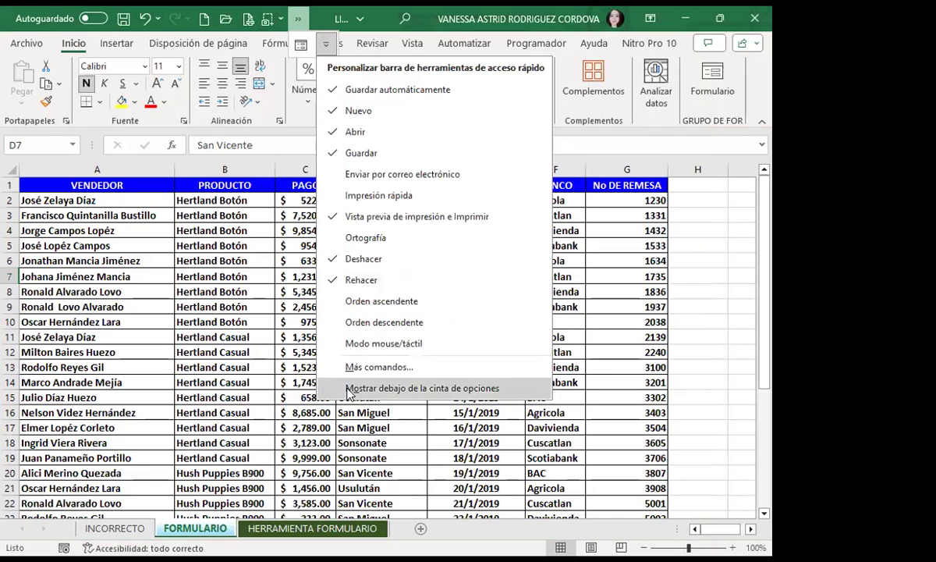
key(Return)
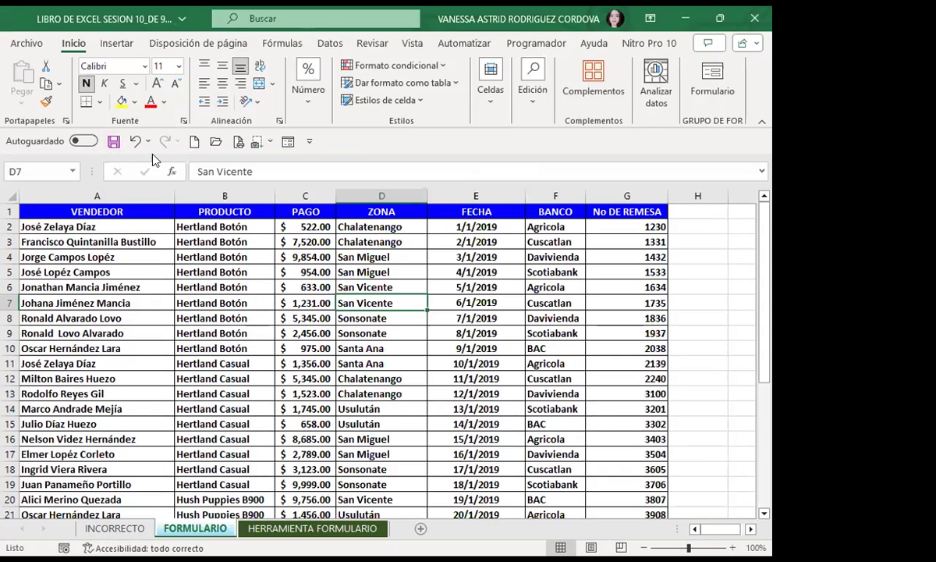
click(309, 142)
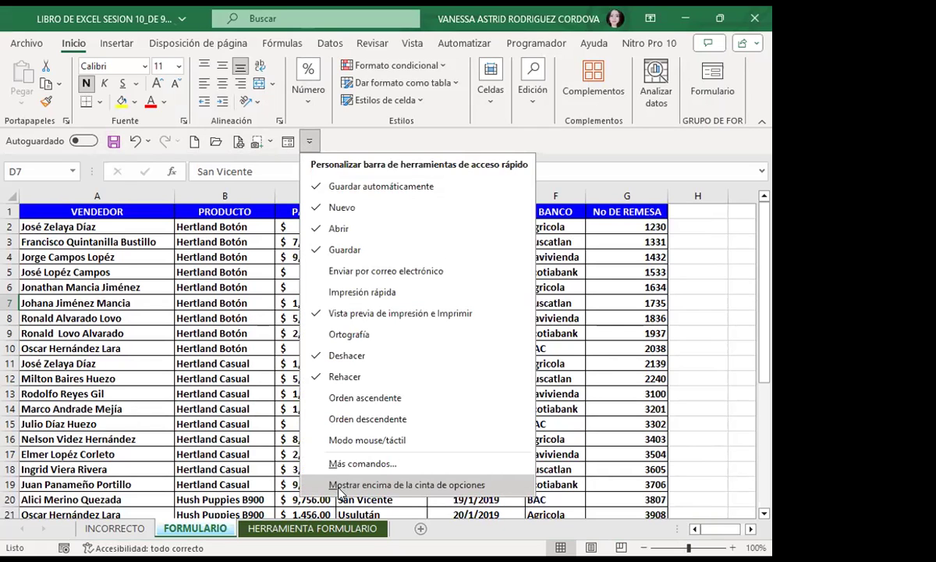
click(340, 490)
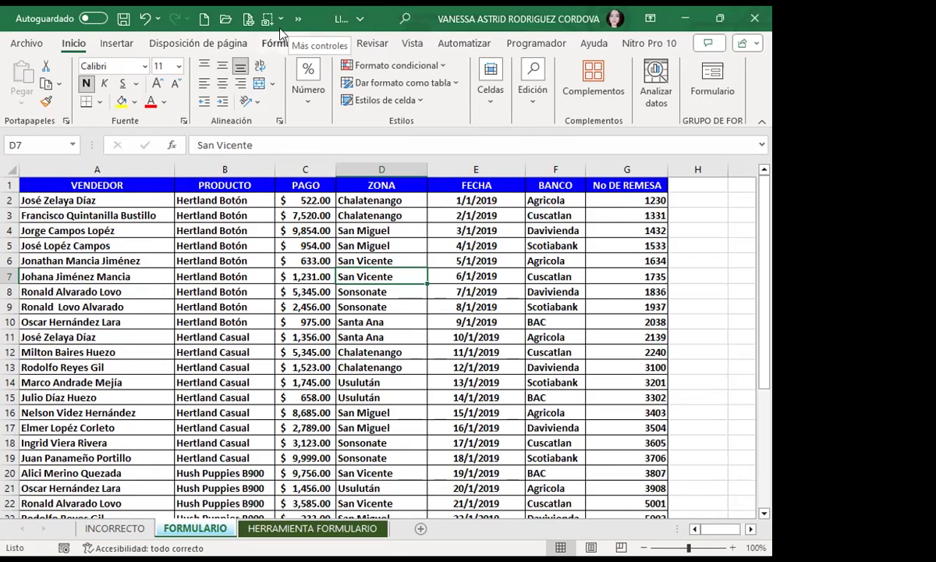
click(282, 20)
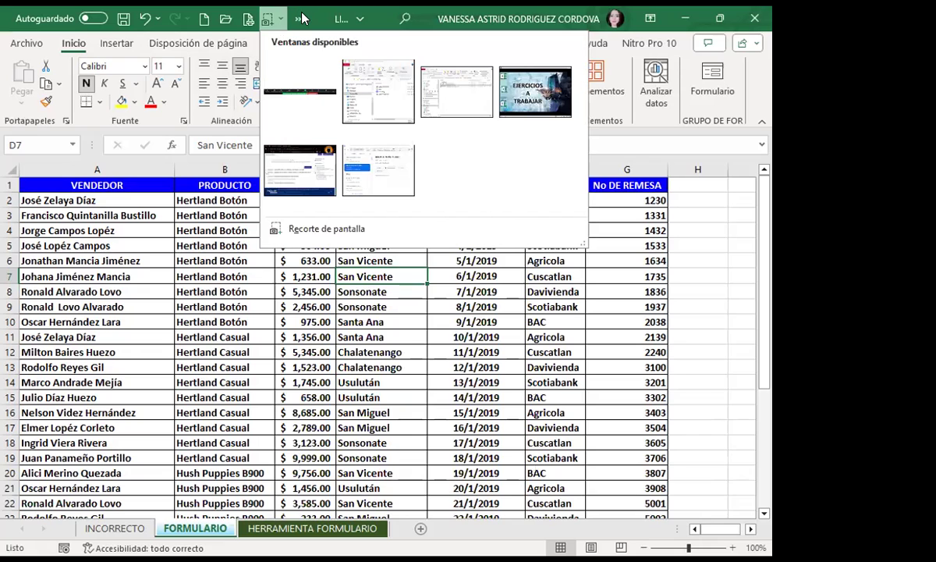
click(300, 19)
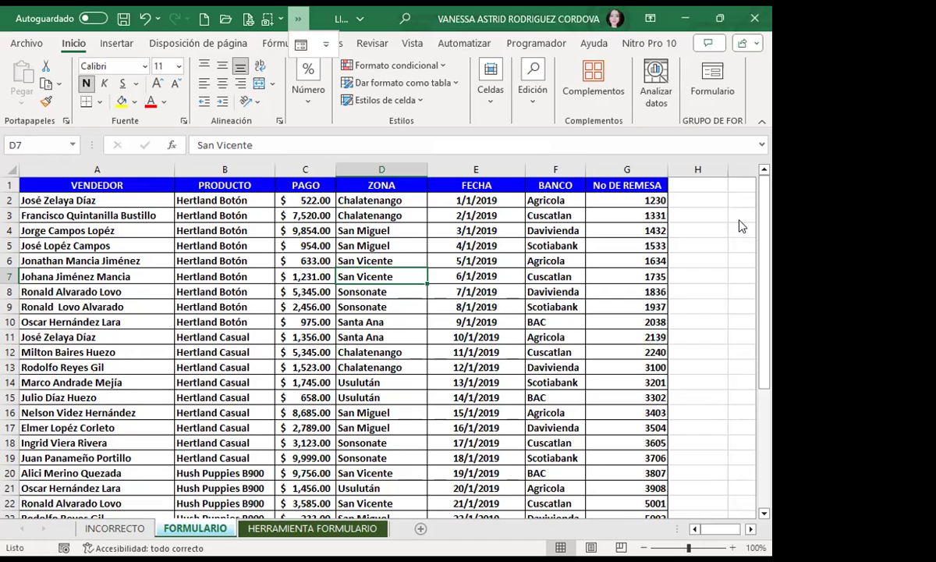
click(741, 226)
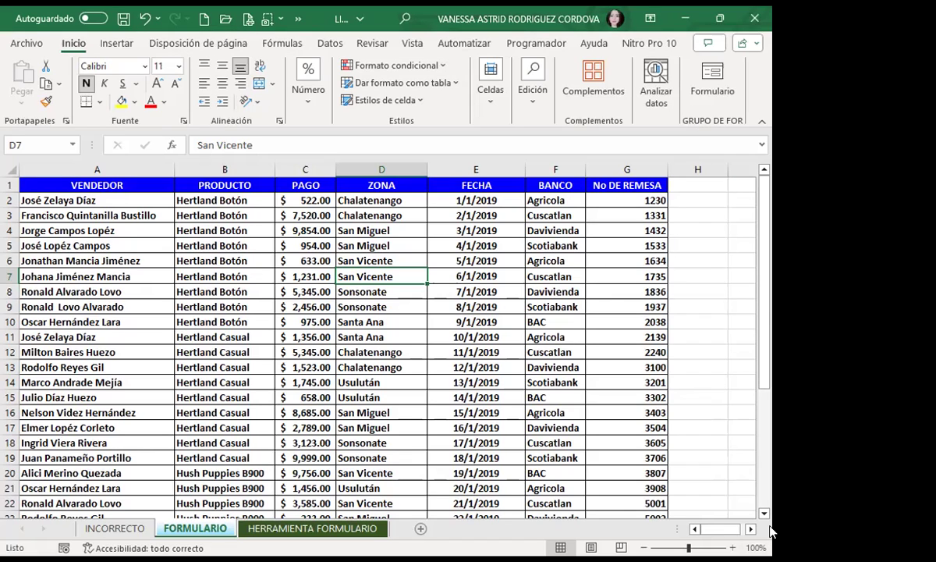
click(297, 18)
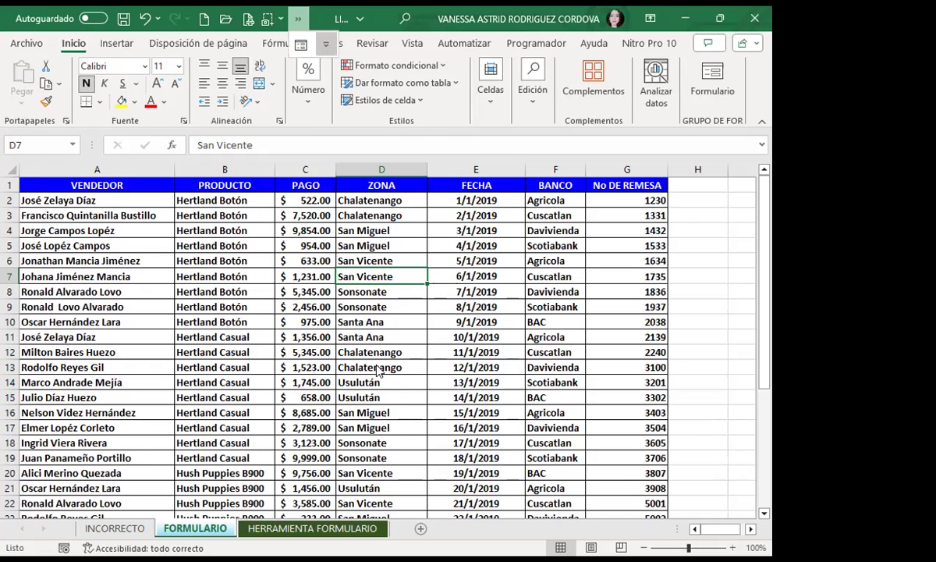
click(326, 45)
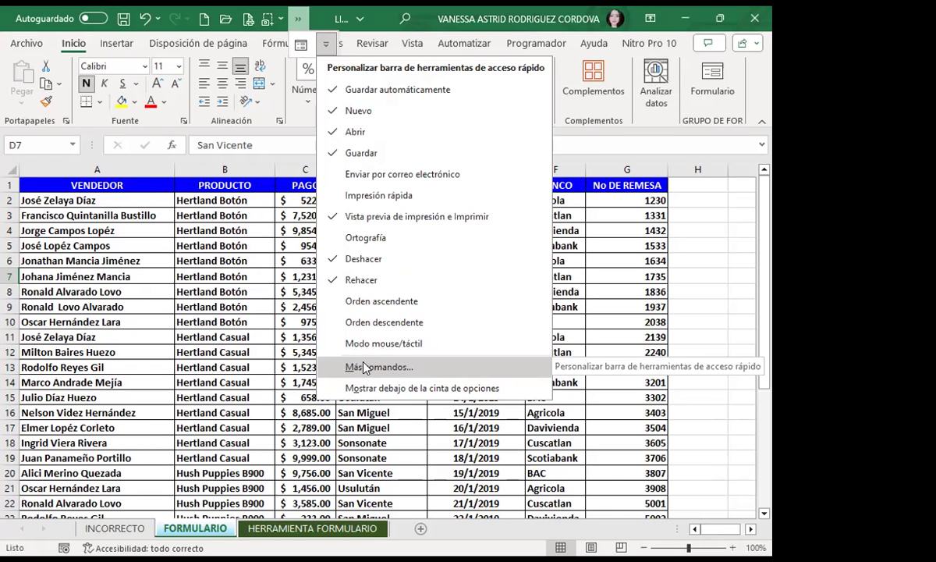
click(363, 365)
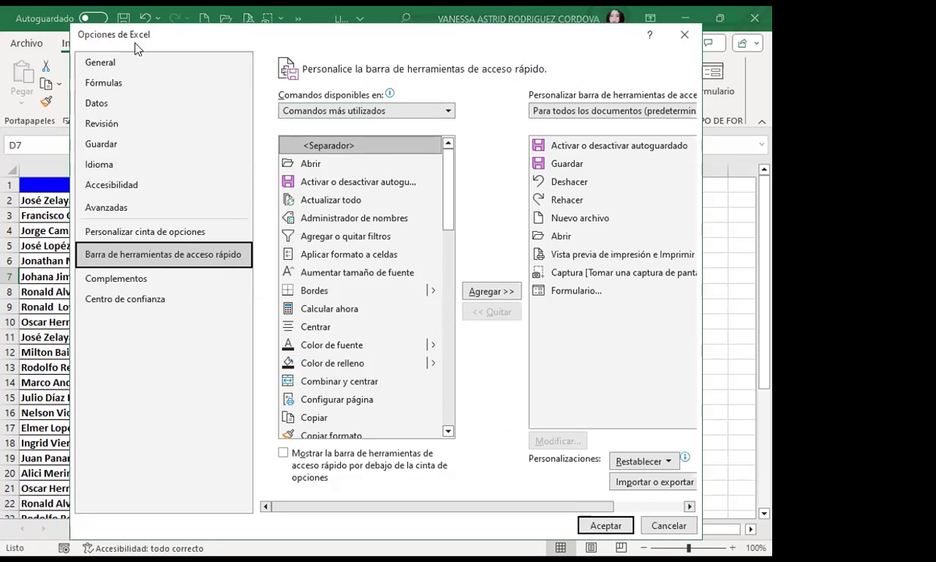
click(144, 234)
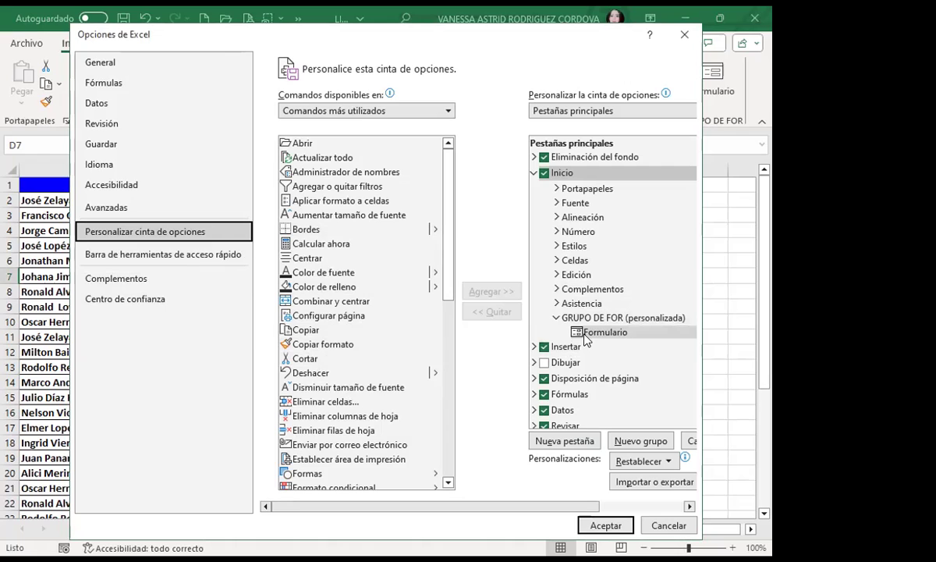
click(330, 301)
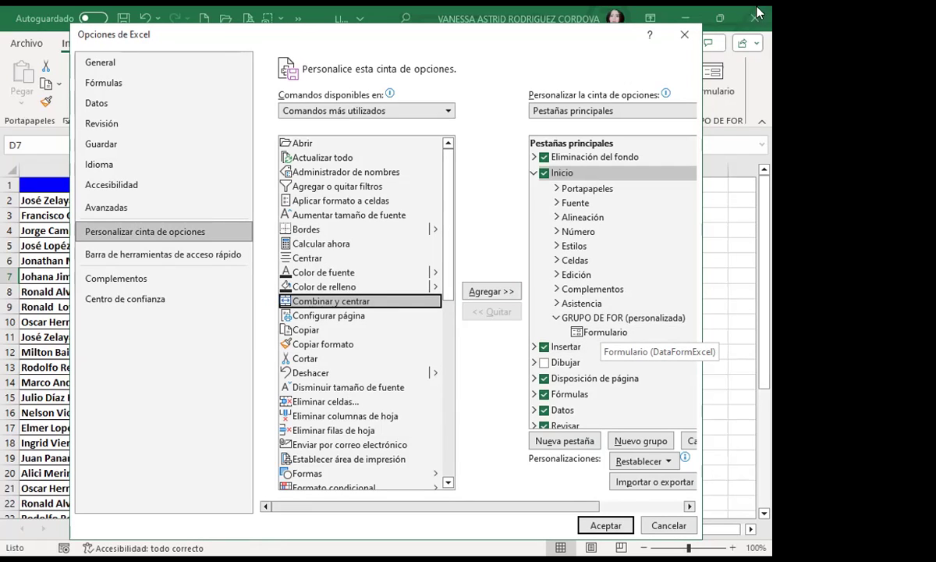
- Close the options, browse the page layout and Insert illustrations commands, then return to Inicio and cell E11
click(688, 35)
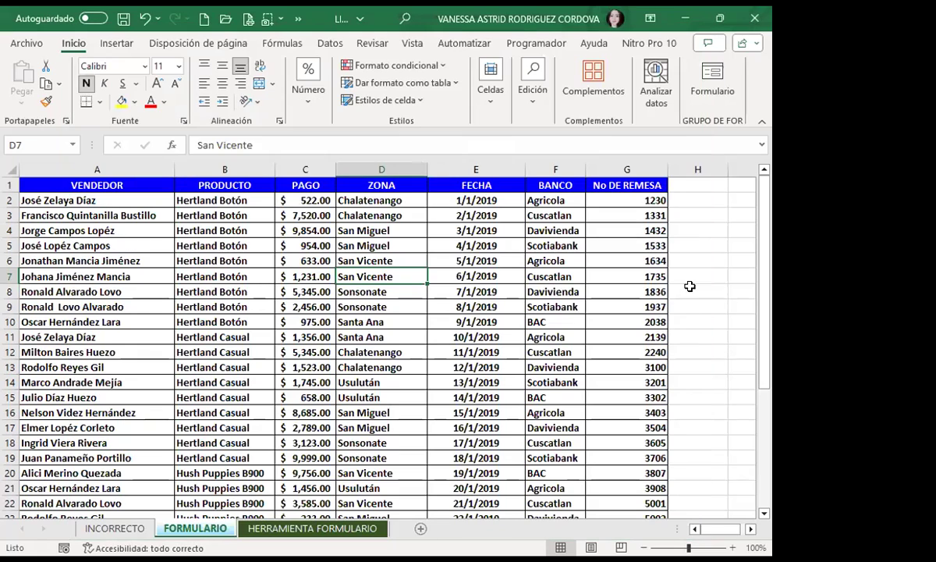
click(690, 290)
click(177, 44)
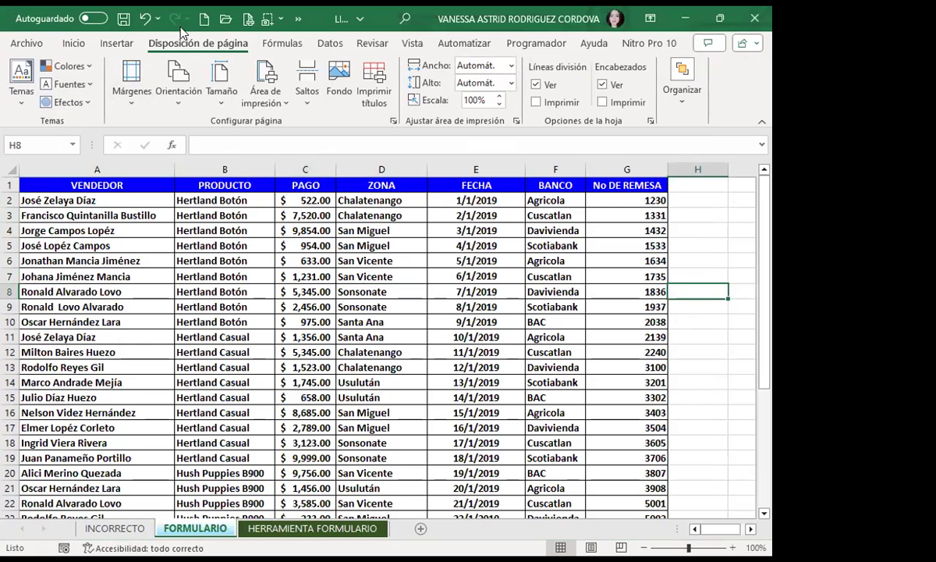
click(117, 44)
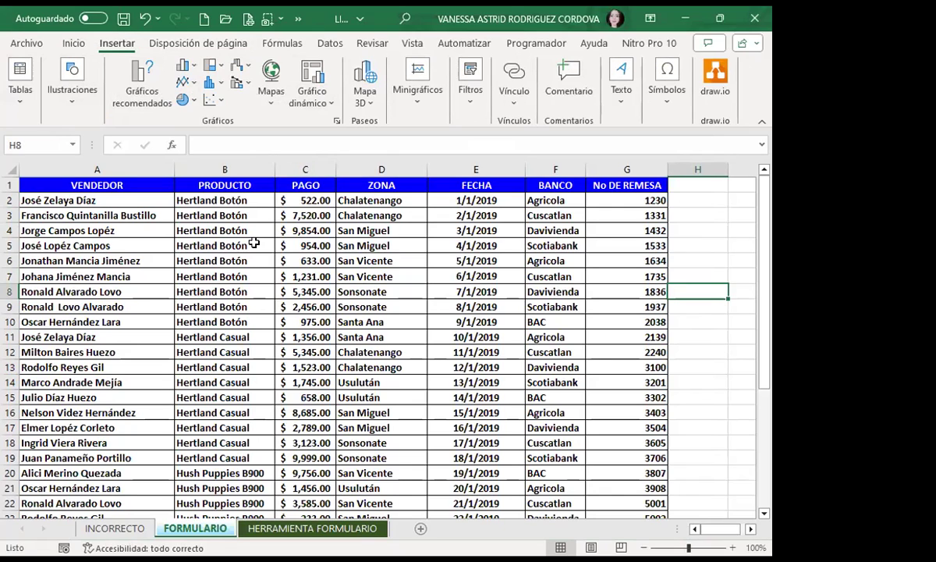
click(71, 100)
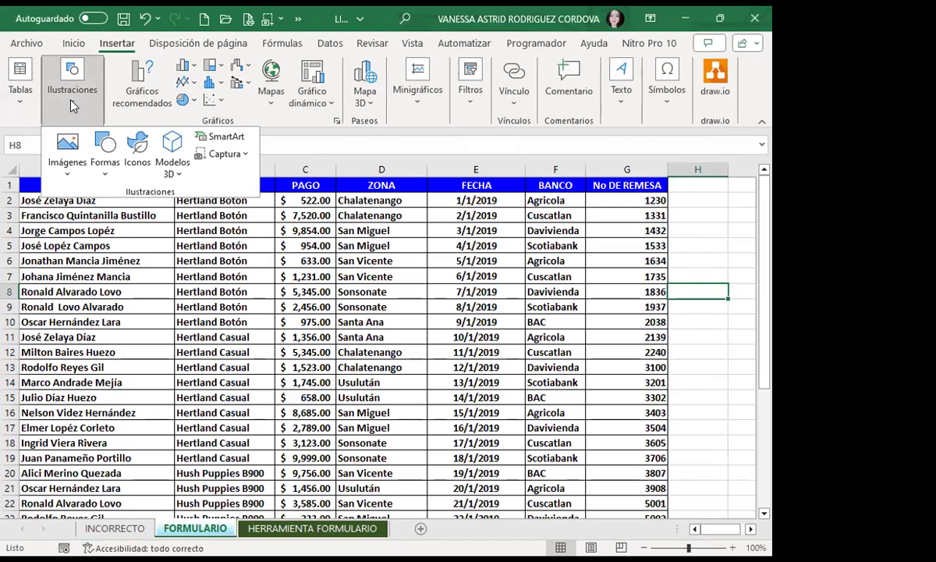
click(70, 97)
click(71, 101)
click(76, 47)
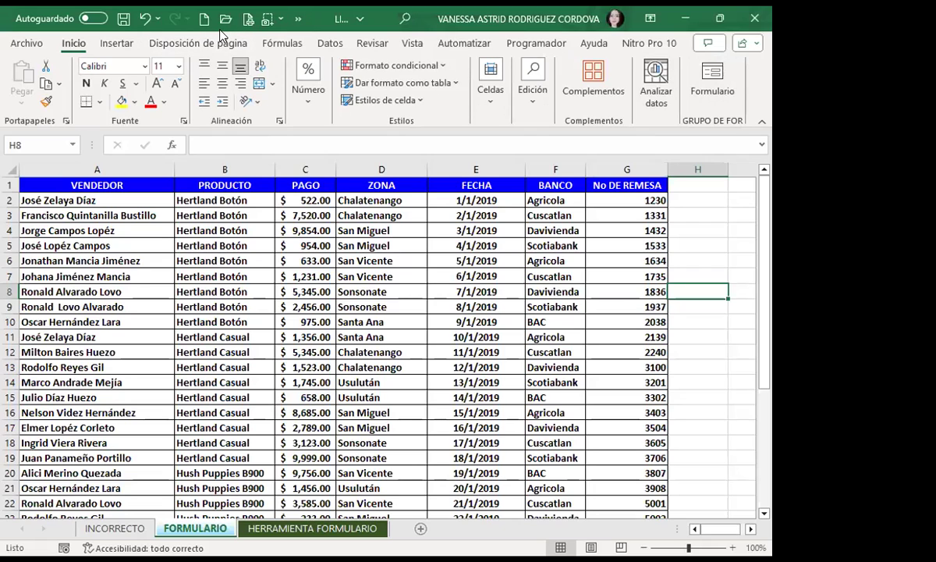
click(443, 338)
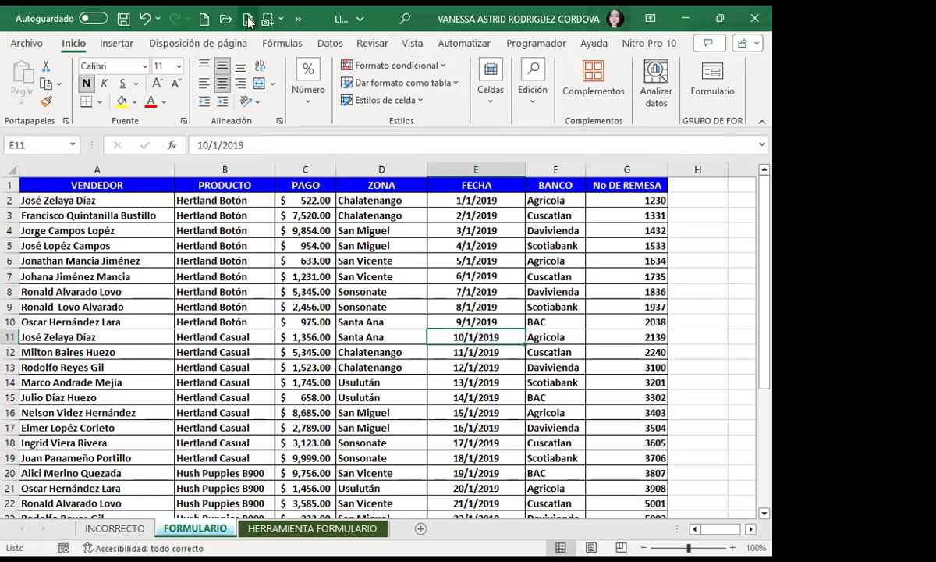
click(327, 44)
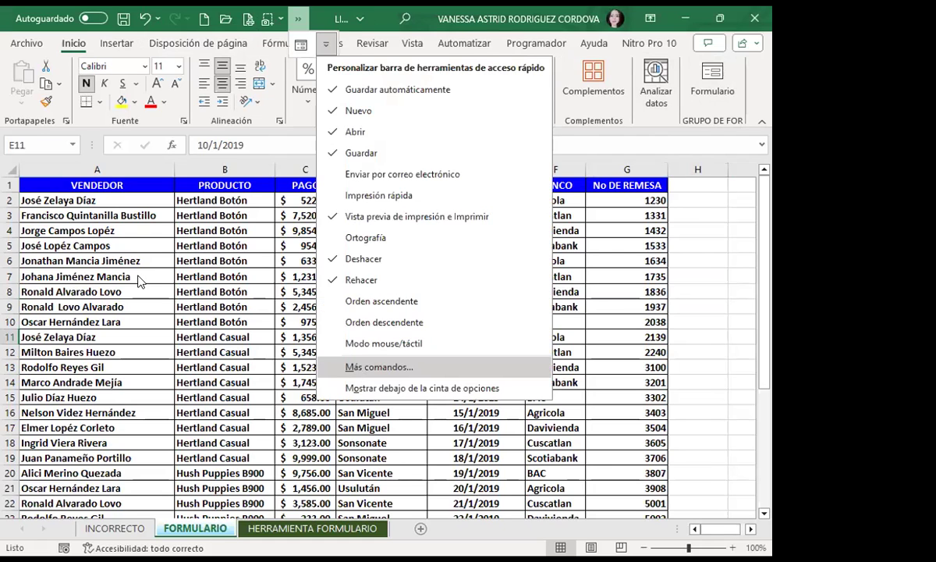
key(Return)
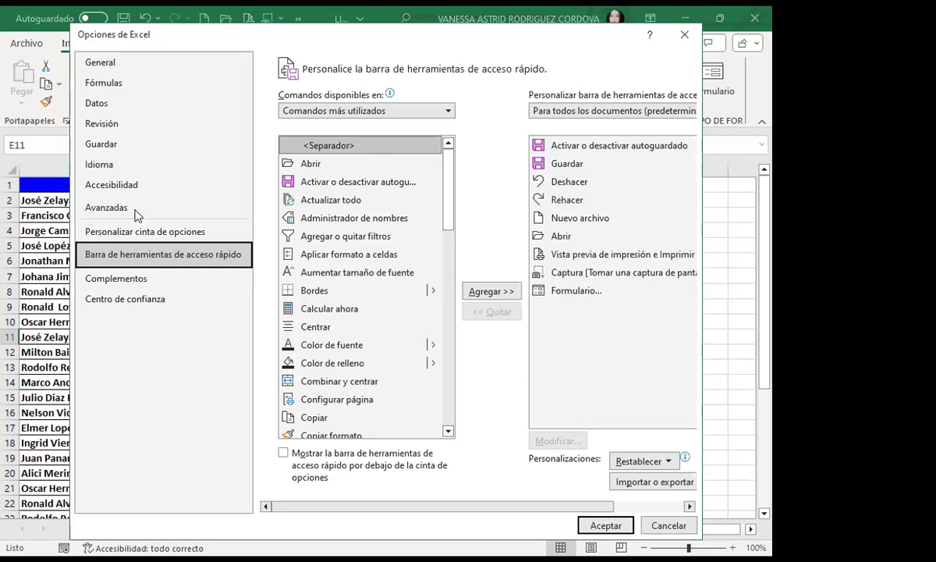
click(113, 69)
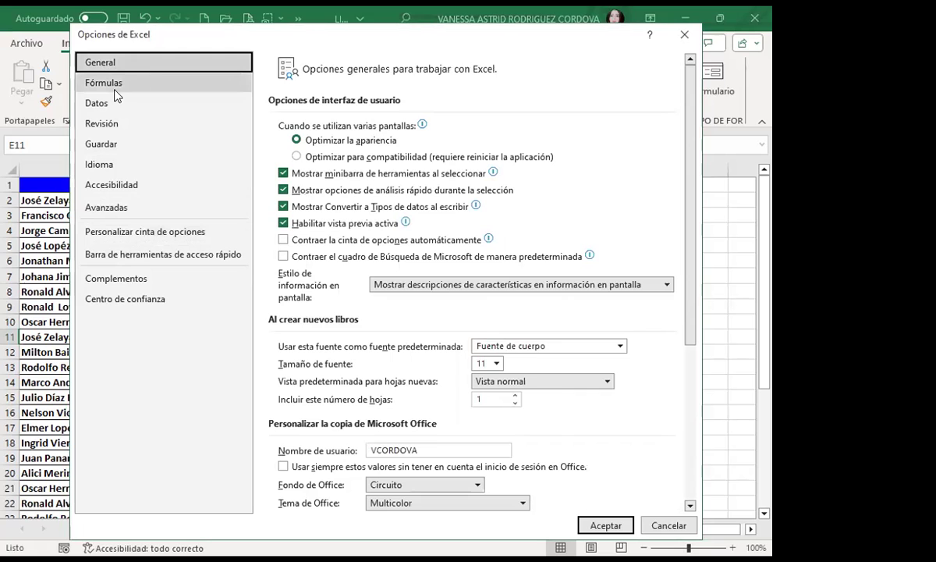
click(148, 232)
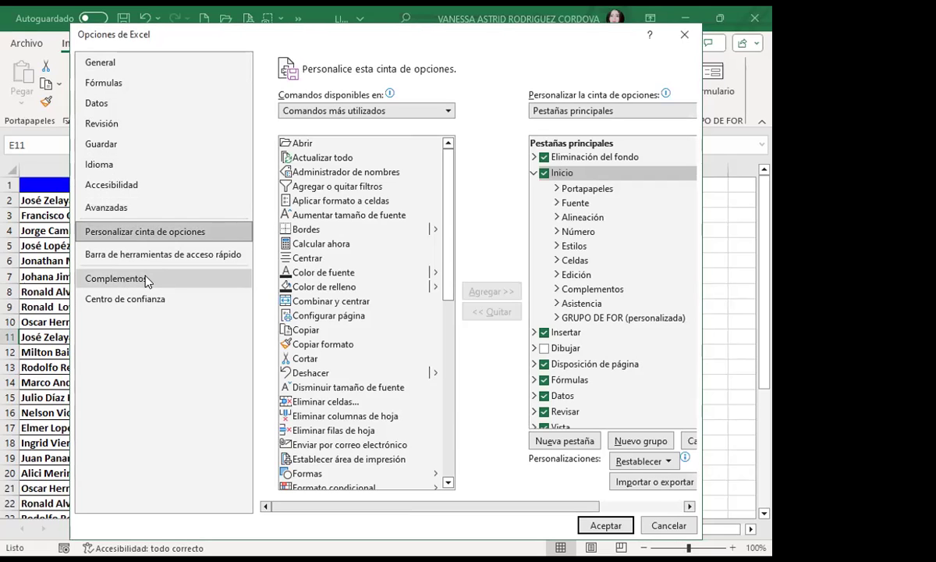
click(160, 284)
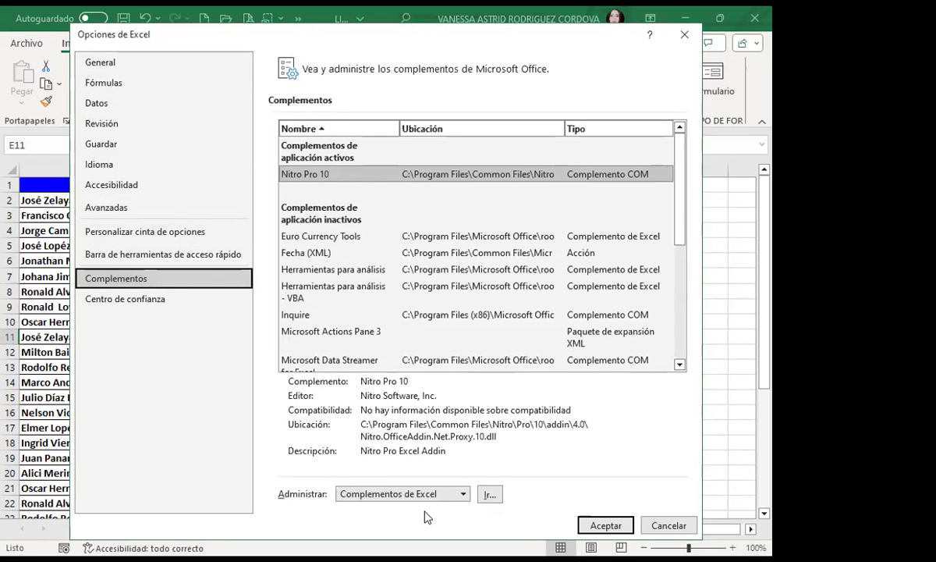
click(490, 494)
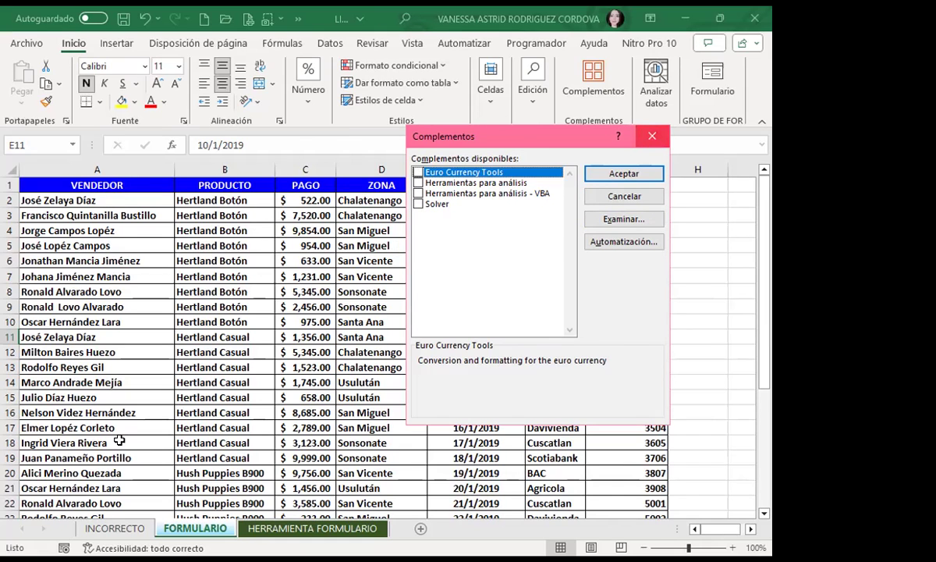
key(Escape)
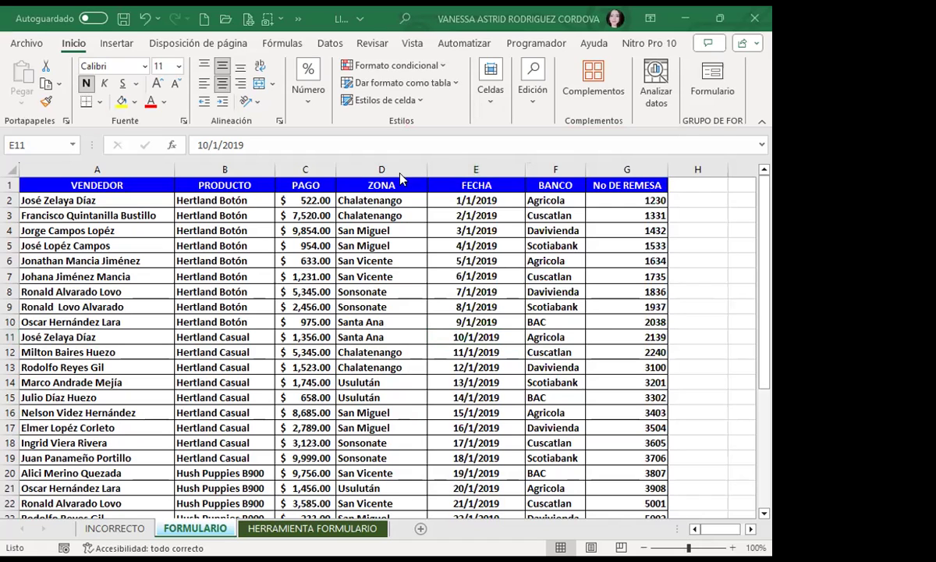
click(329, 43)
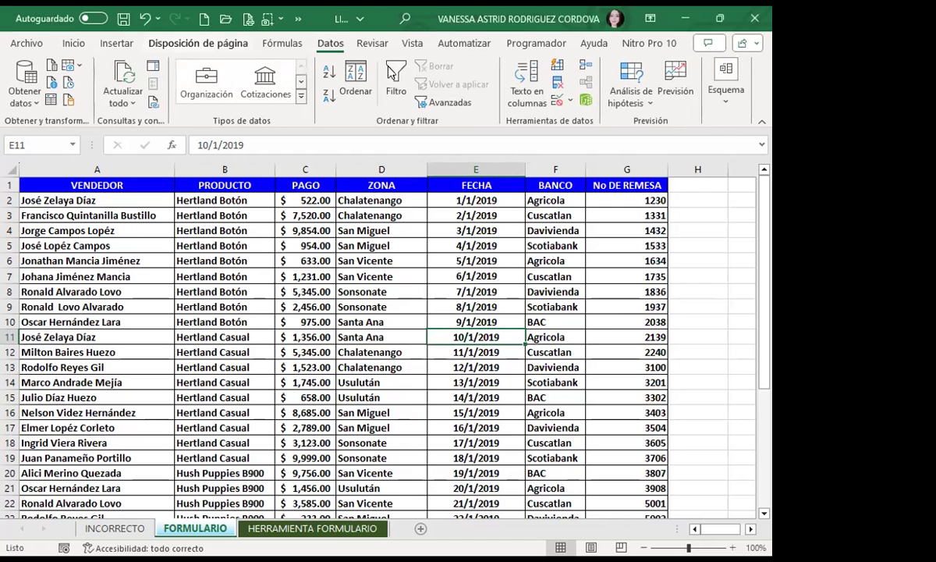
click(117, 43)
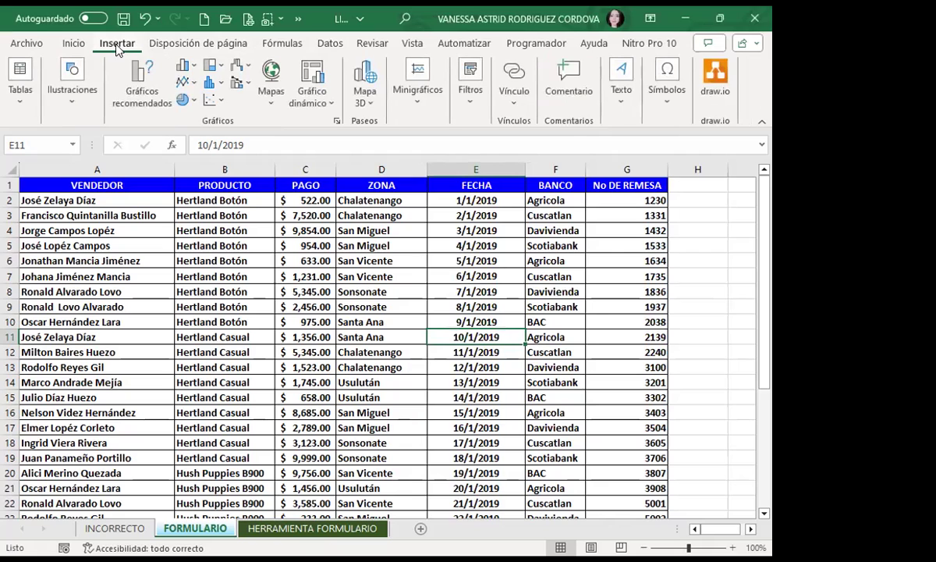
click(75, 43)
click(708, 287)
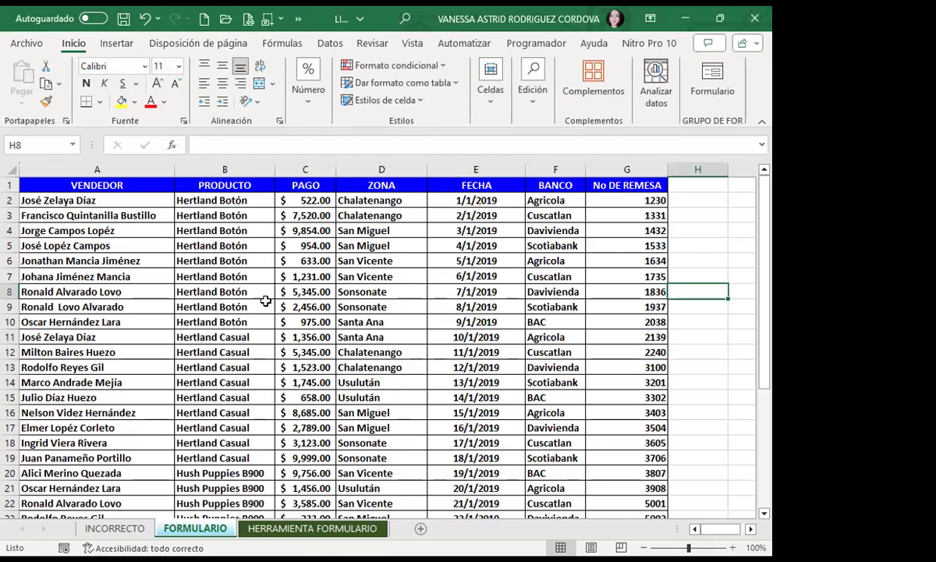
click(407, 326)
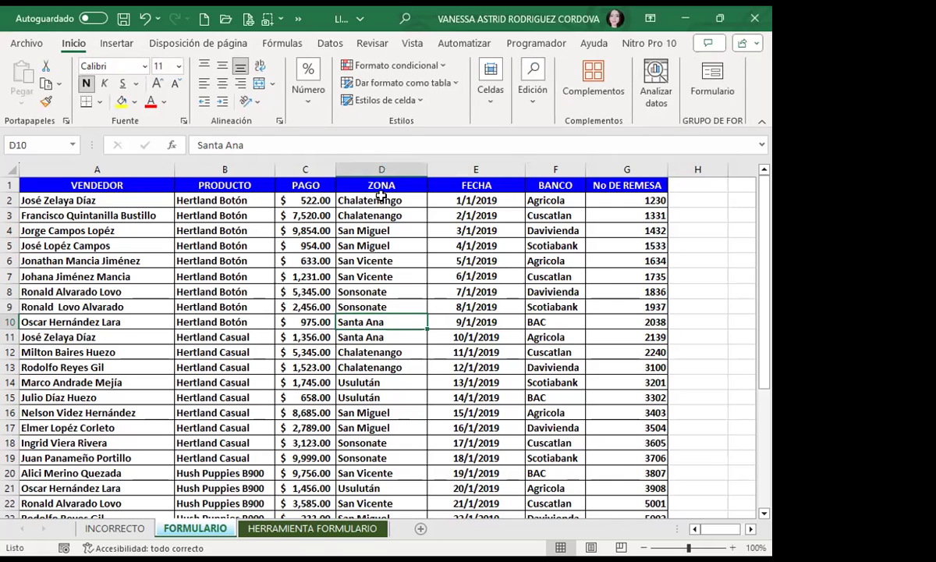
click(710, 73)
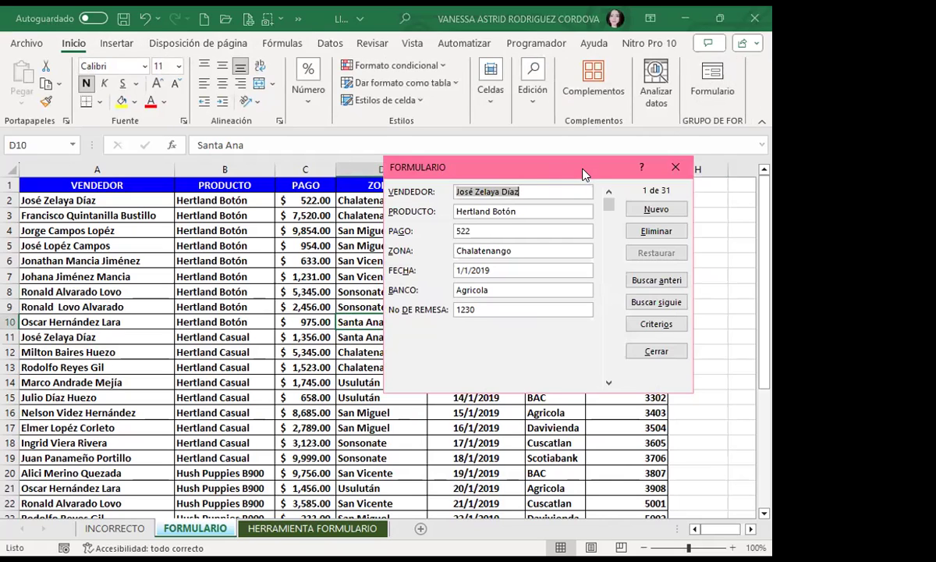
drag(583, 174, 557, 234)
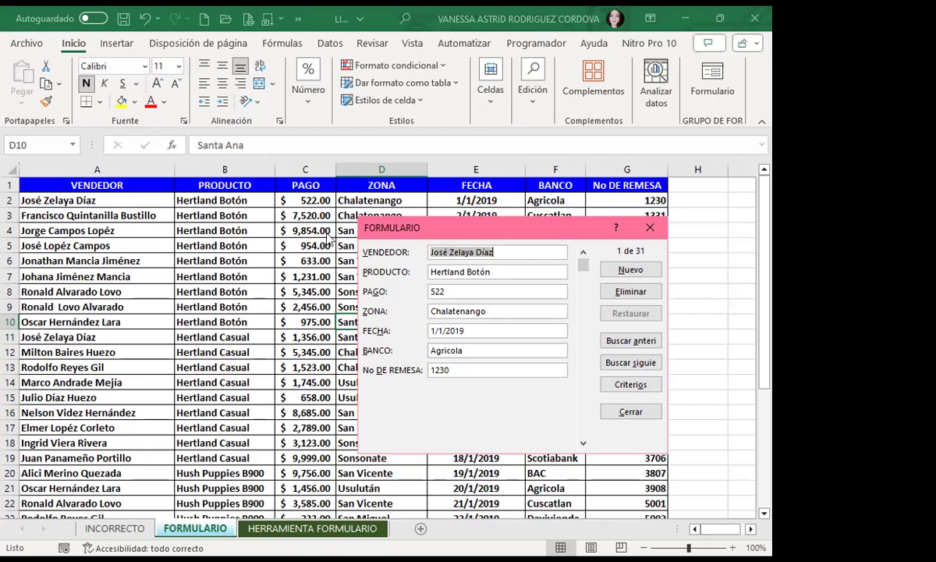
click(650, 227)
click(382, 247)
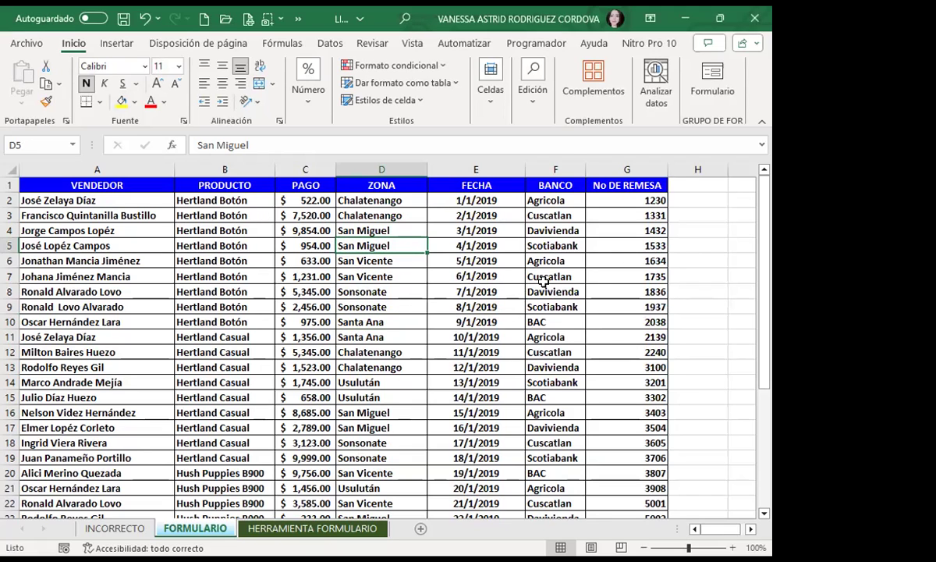
click(550, 232)
click(683, 234)
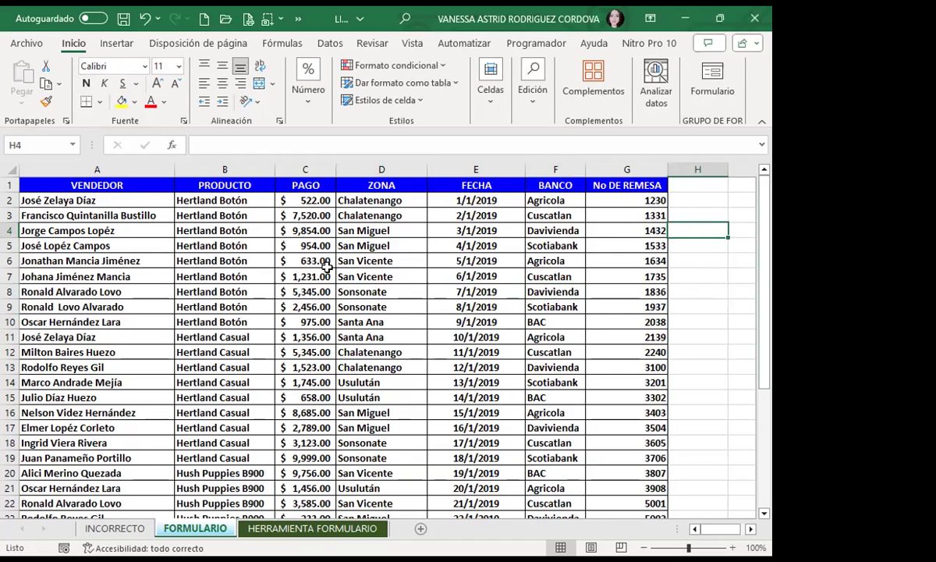
click(379, 246)
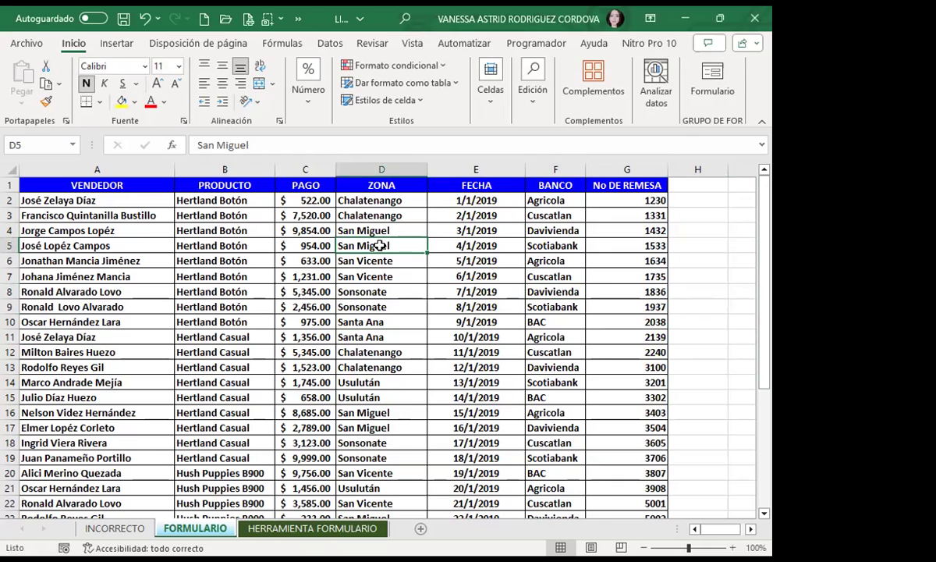
- Start a new data-form record with the seller's name, product HERTLAND and payment 1520
click(706, 75)
click(631, 270)
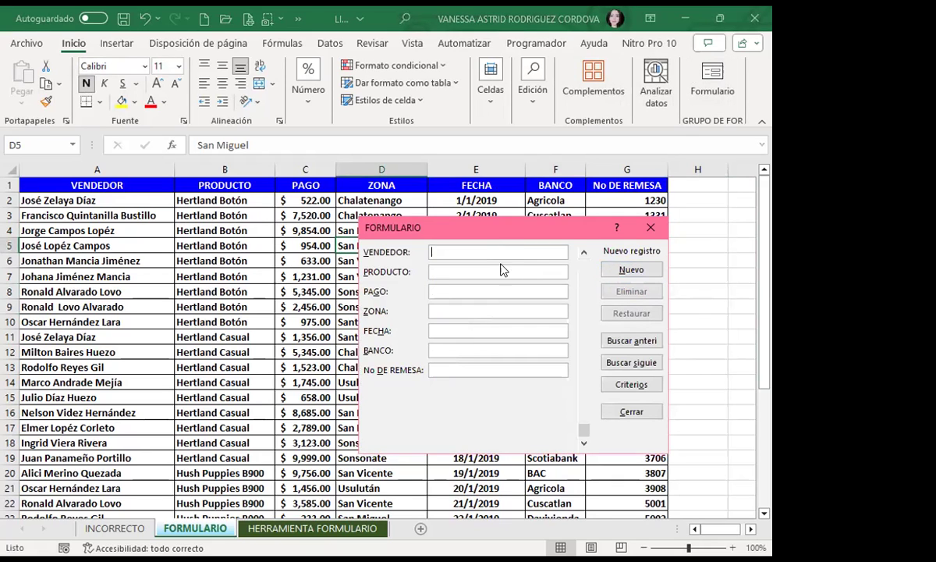
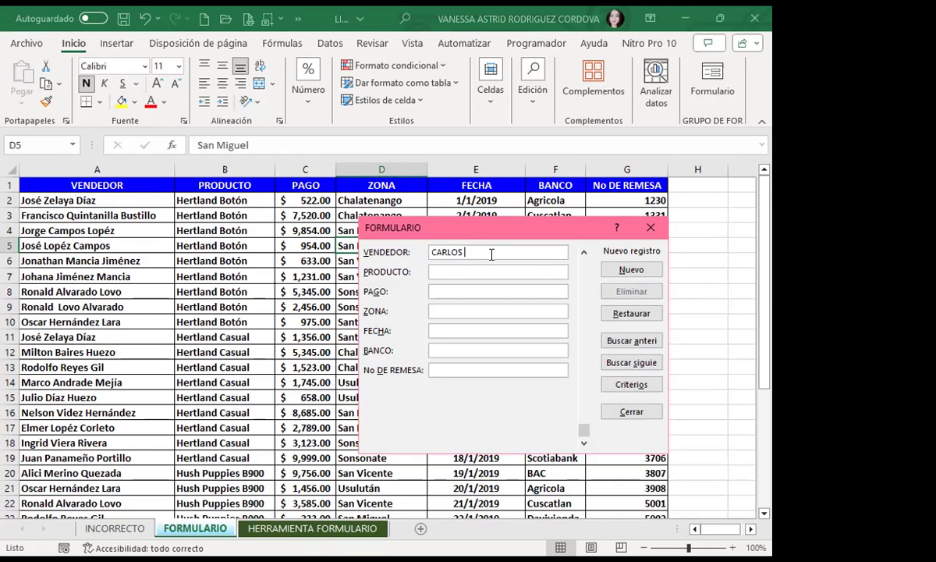
key(Tab)
text(HERTLAND)
key(Tab)
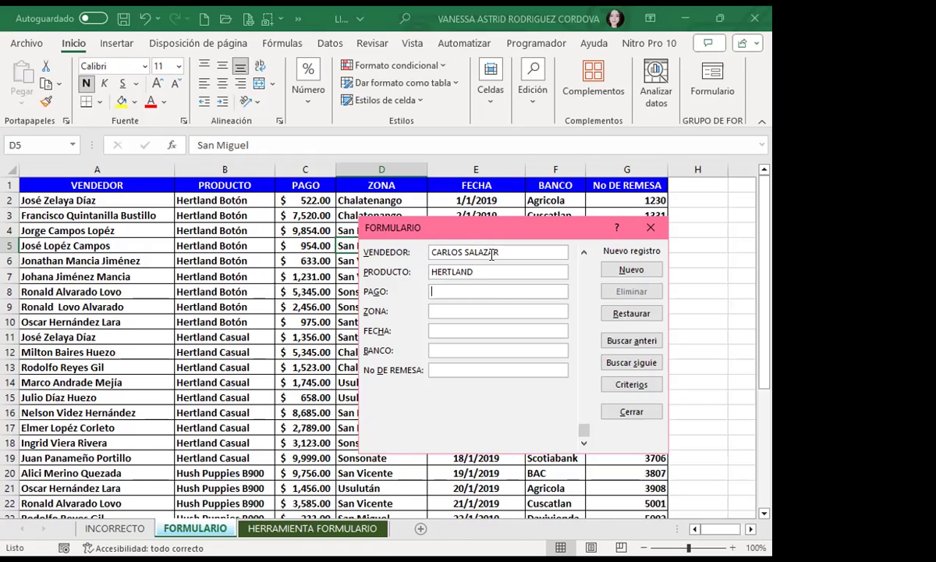
text(1520)
key(Tab)
- Complete it with zone SONSONATE, date 1/2/2019, bank AGRICOLA, remittance 5013, and save
text(SONSONATE)
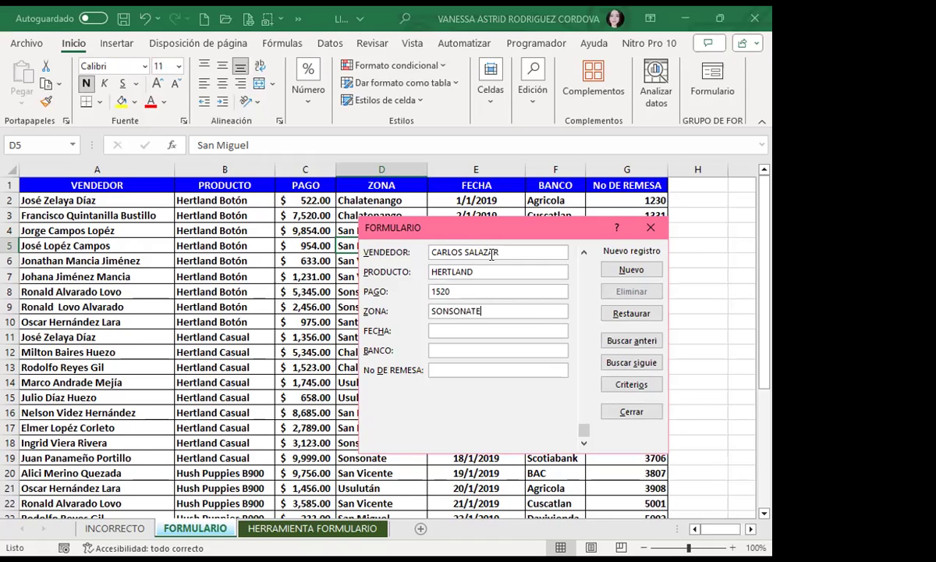
key(Tab)
text(1/2/2019)
key(Tab)
text(AGRICOLA)
key(Tab)
text(5013)
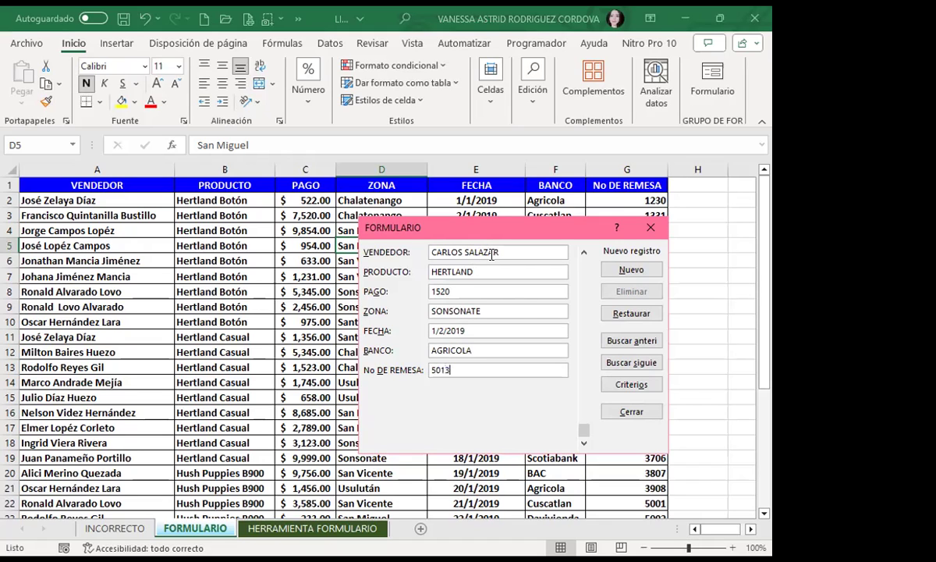
key(Return)
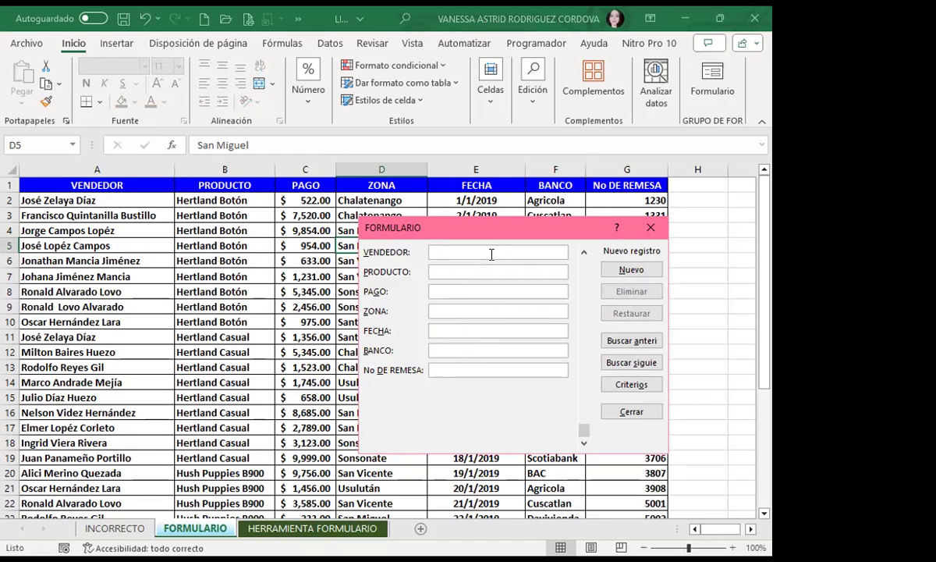
- Close the data form and scroll down to select the new HERTLAND record in A33
click(651, 227)
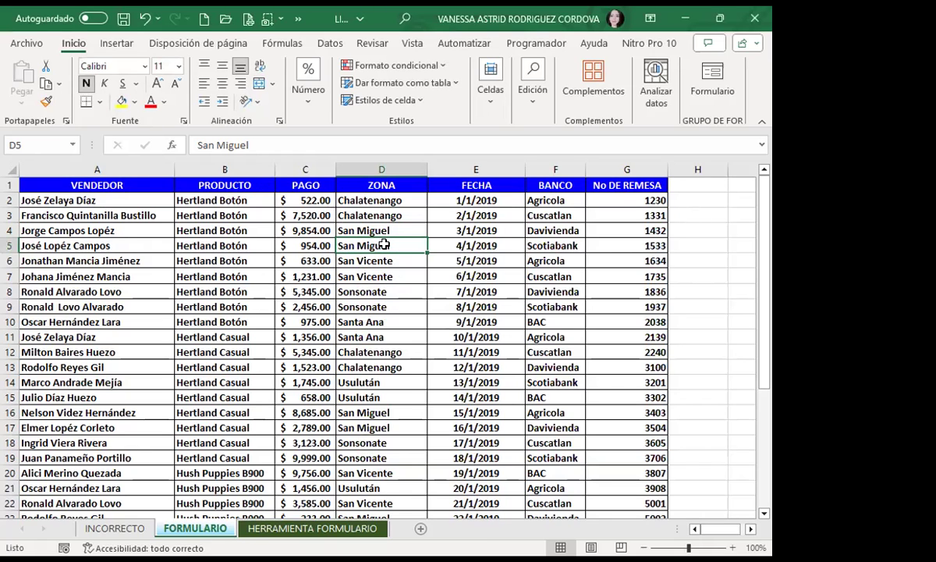
scroll(351, 269, down, 4)
scroll(351, 270, down, 2)
scroll(351, 269, down, 2)
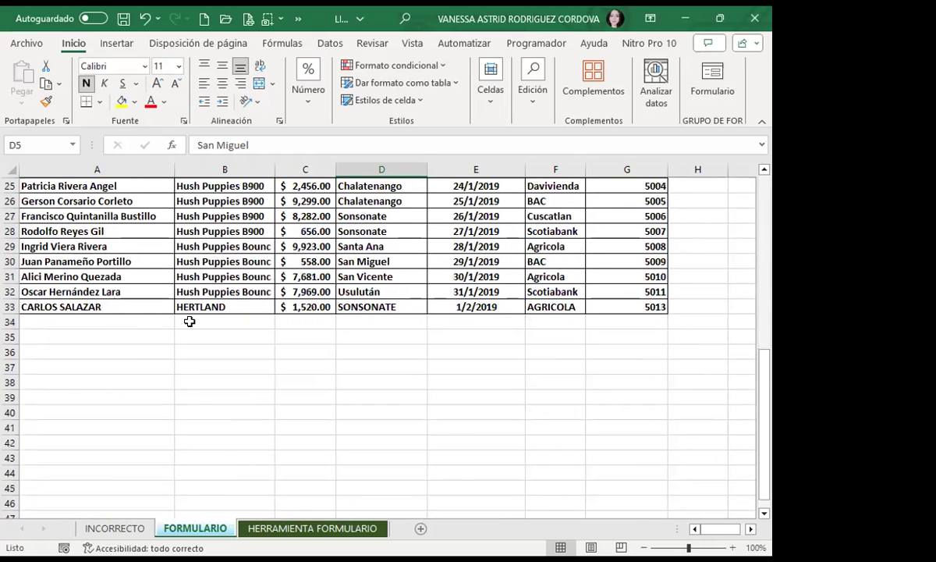
click(129, 307)
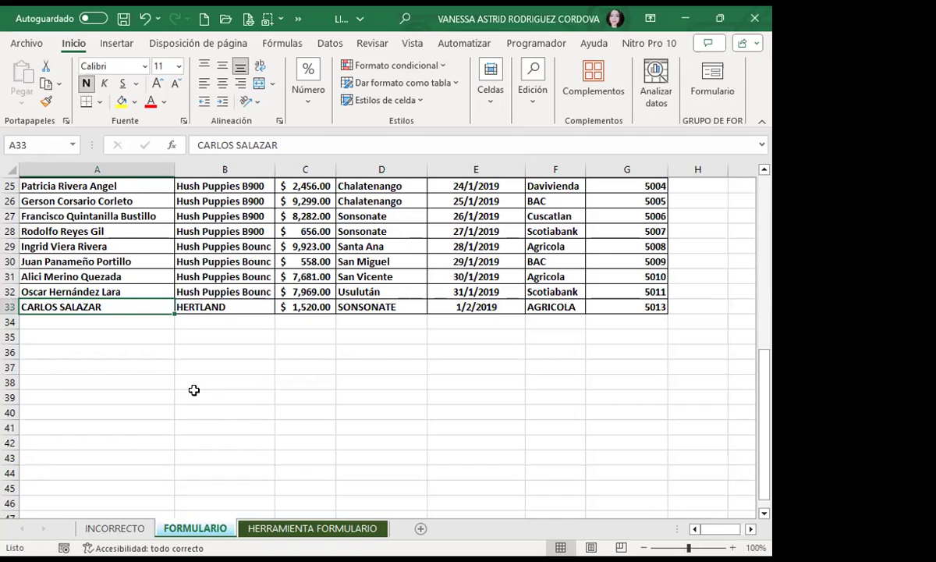
click(712, 78)
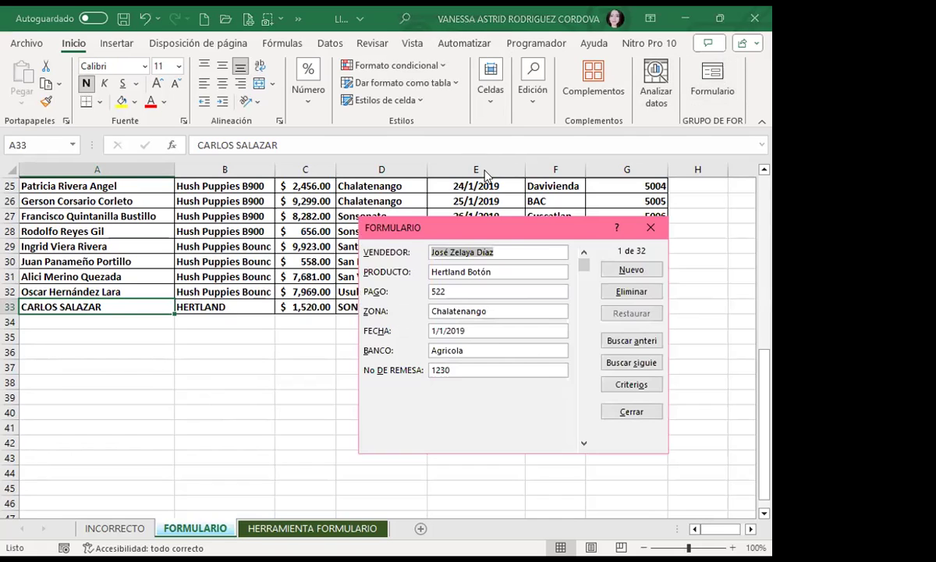
click(631, 269)
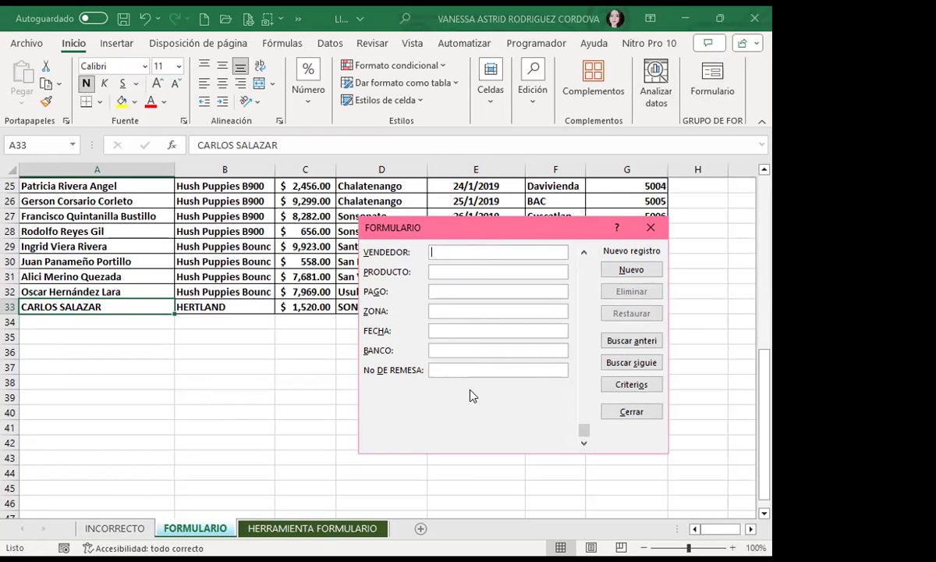
click(651, 227)
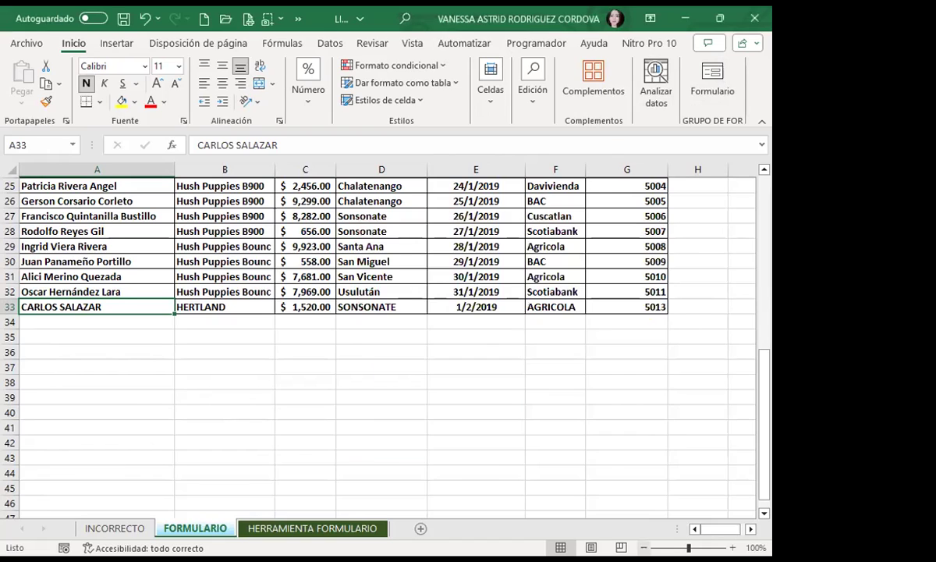
scroll(378, 335, down, 1)
scroll(379, 335, down, 1)
scroll(378, 336, down, 1)
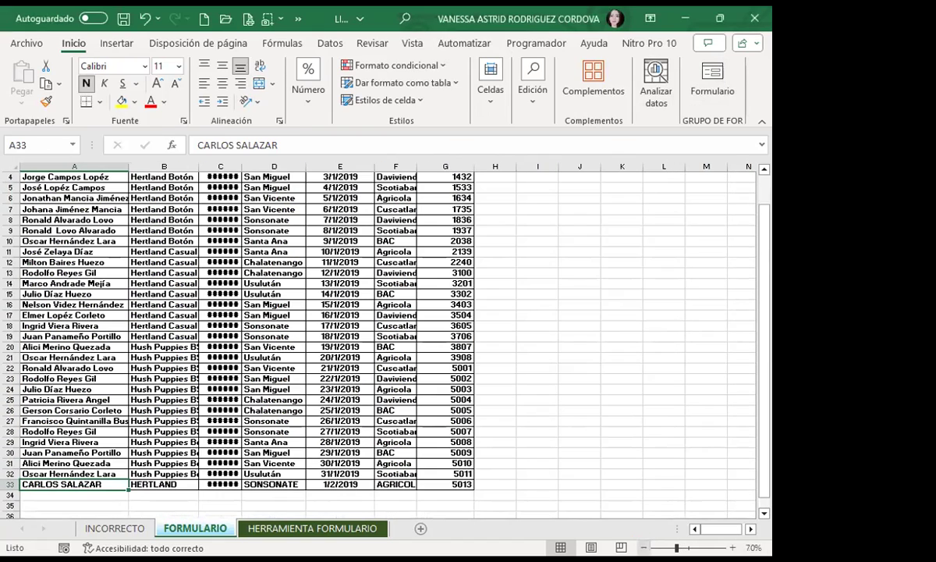
scroll(159, 284, down, 4)
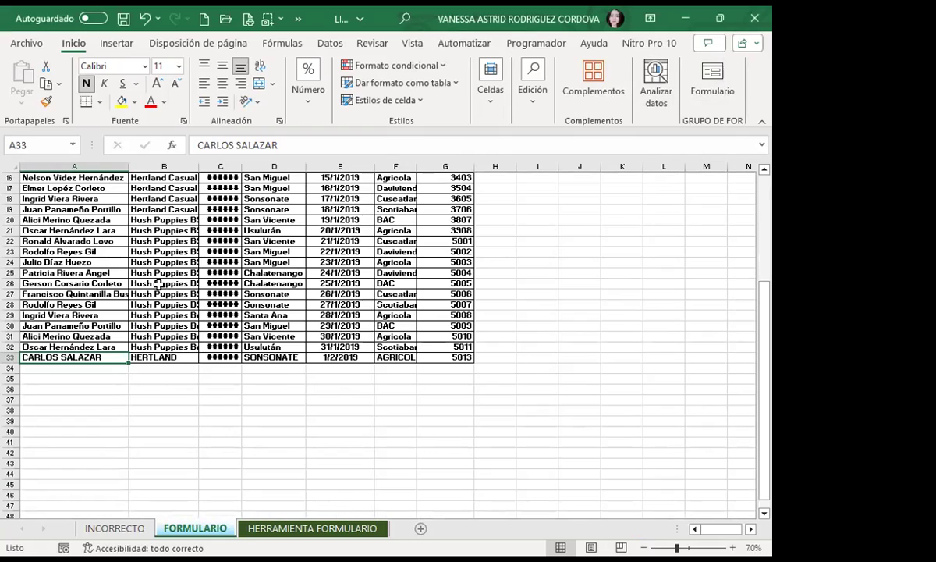
click(660, 72)
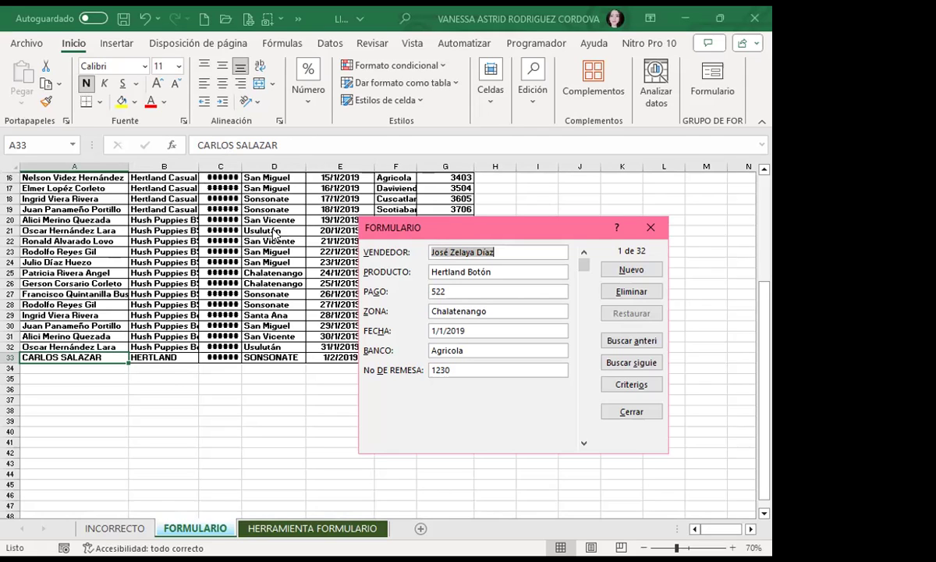
click(649, 229)
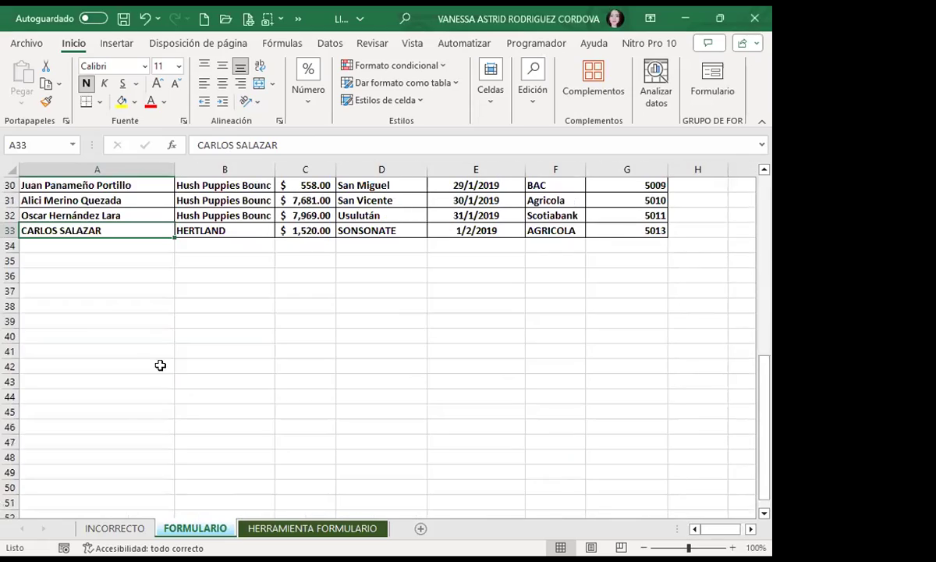
scroll(112, 364, up, 3)
scroll(112, 363, up, 4)
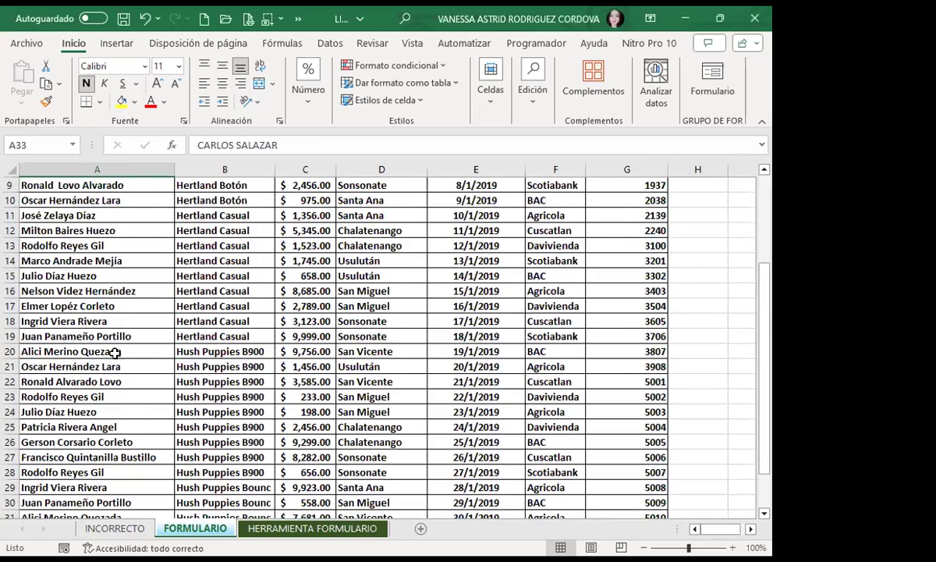
scroll(75, 288, up, 3)
- Select row 6, insert a blank row via Celdas > Insertar, and select A6
click(11, 260)
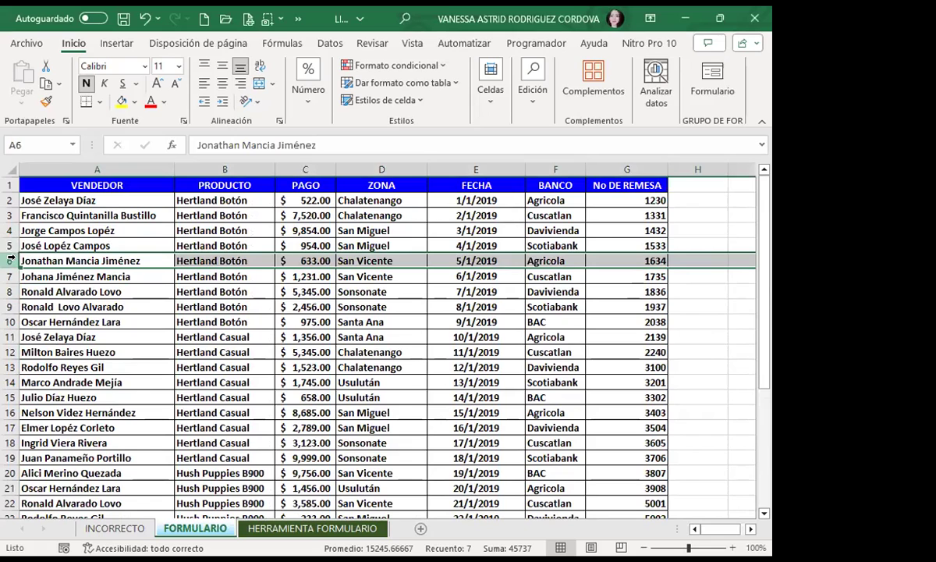
click(491, 85)
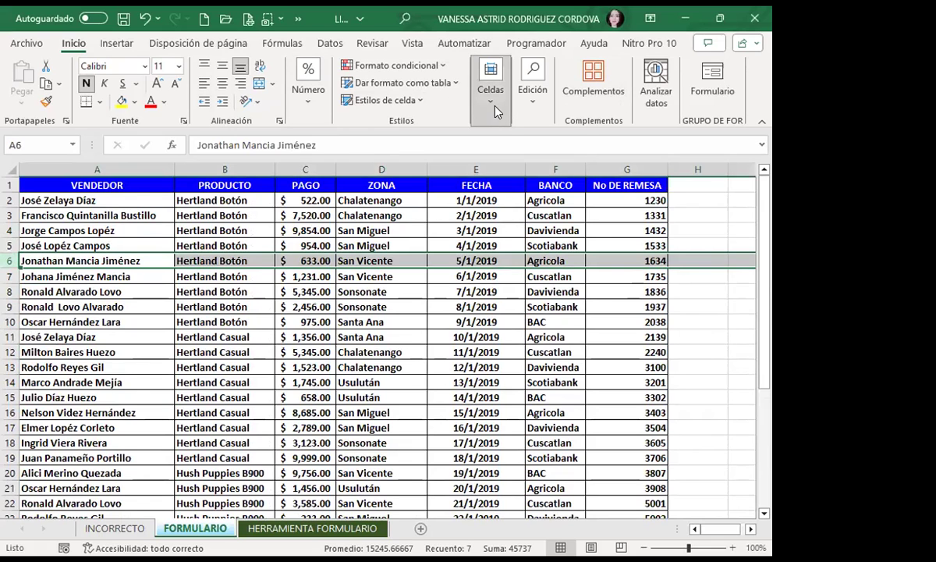
click(492, 143)
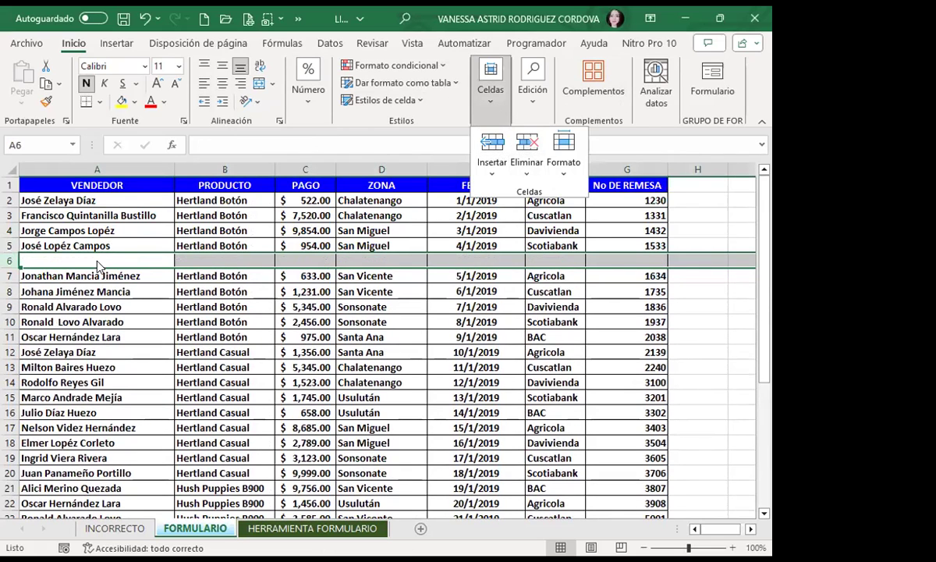
click(113, 257)
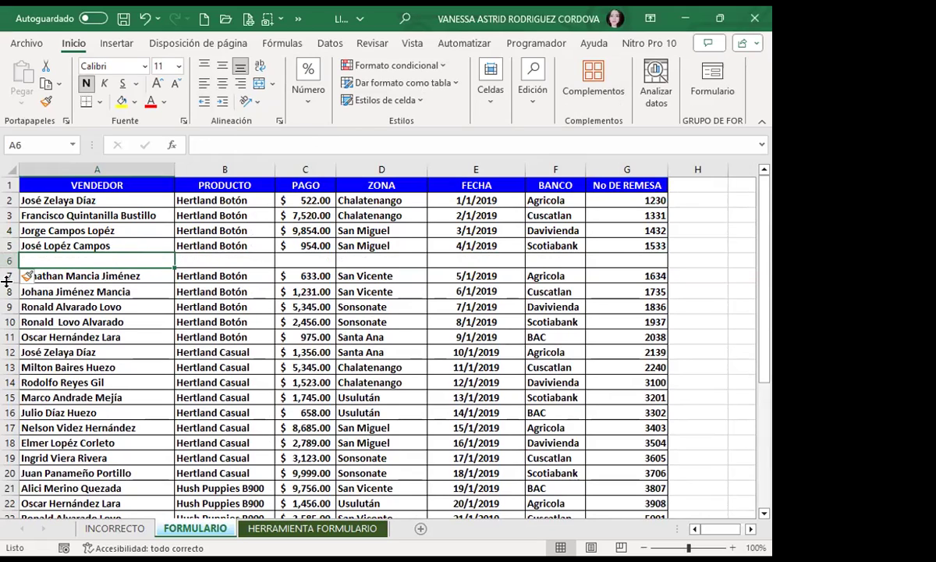
- Open the data form, move it higher, and step forward to blank record 5
click(709, 78)
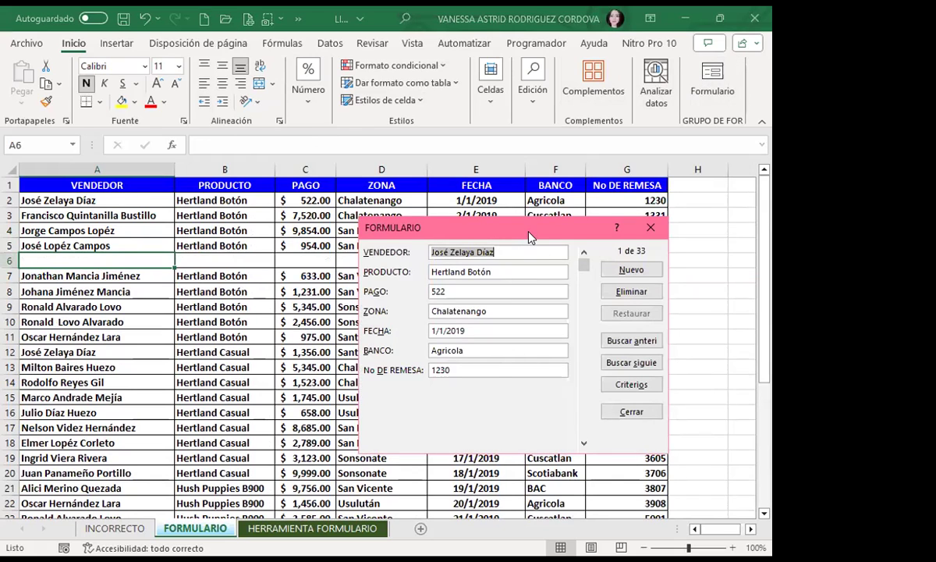
drag(528, 236, 527, 152)
click(582, 359)
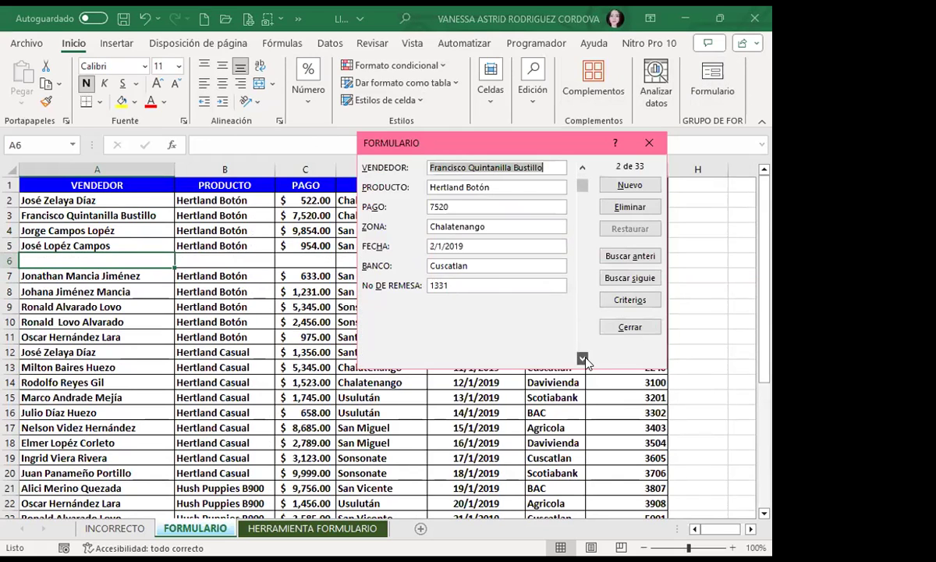
click(583, 360)
click(582, 360)
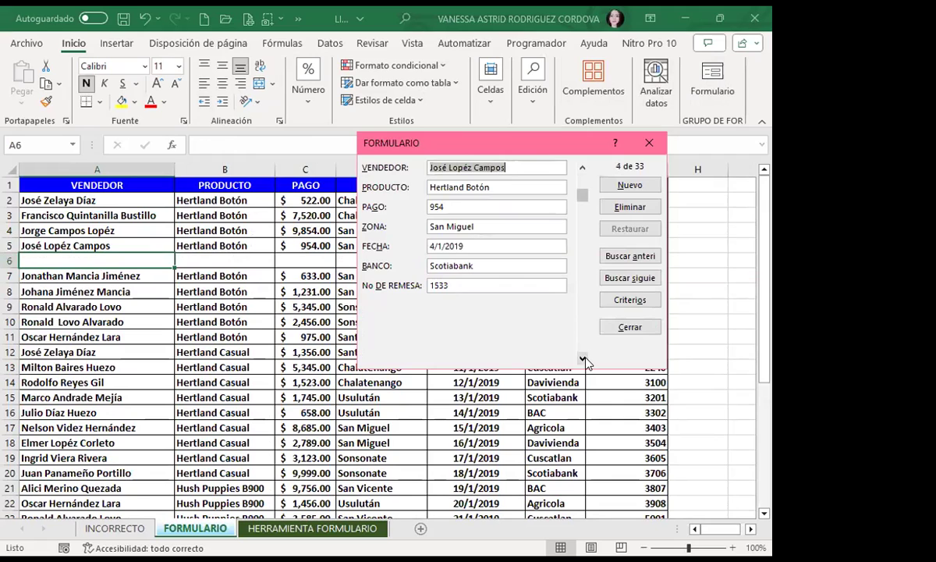
click(583, 360)
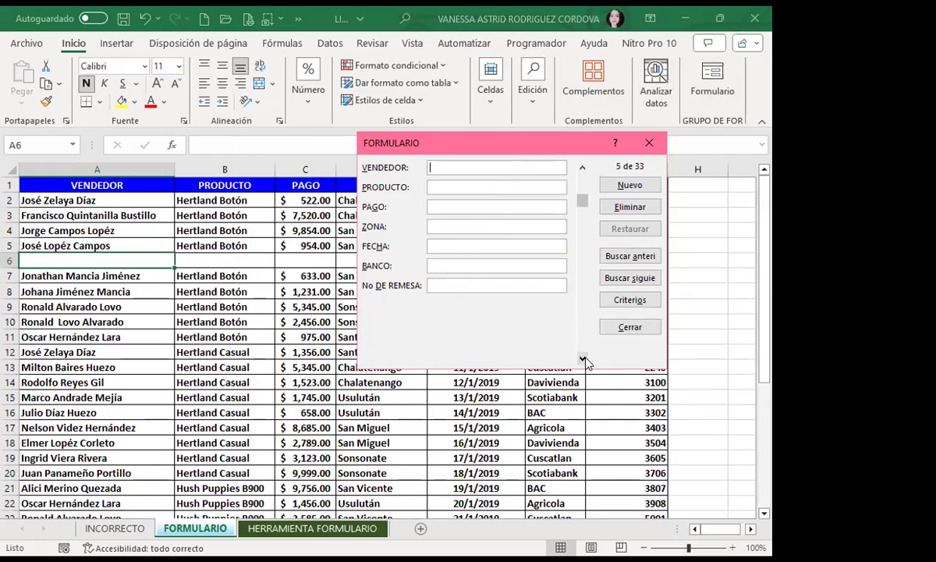
- Enter the seller's name, product BOTÓN and payment 500
click(460, 168)
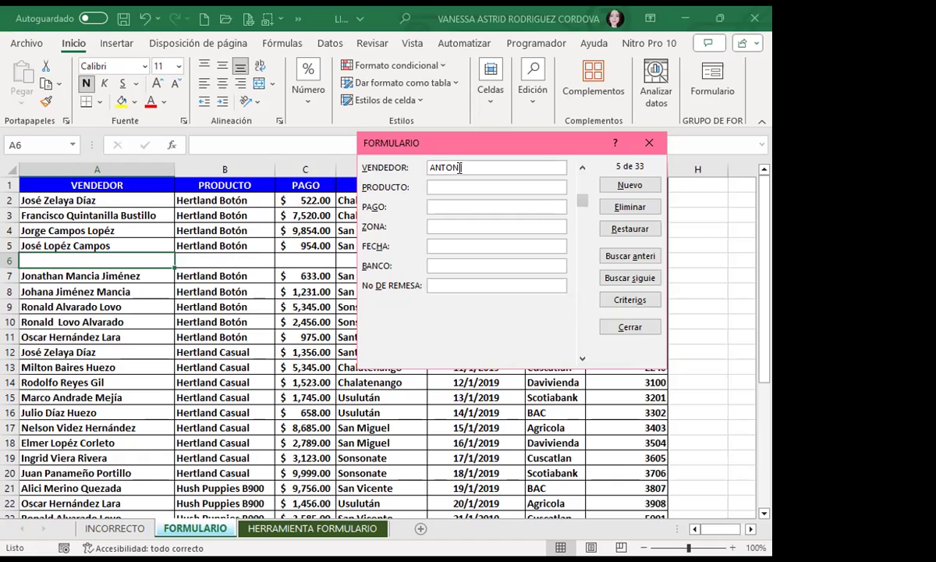
text(BOT)
text(ÓN)
key(Tab)
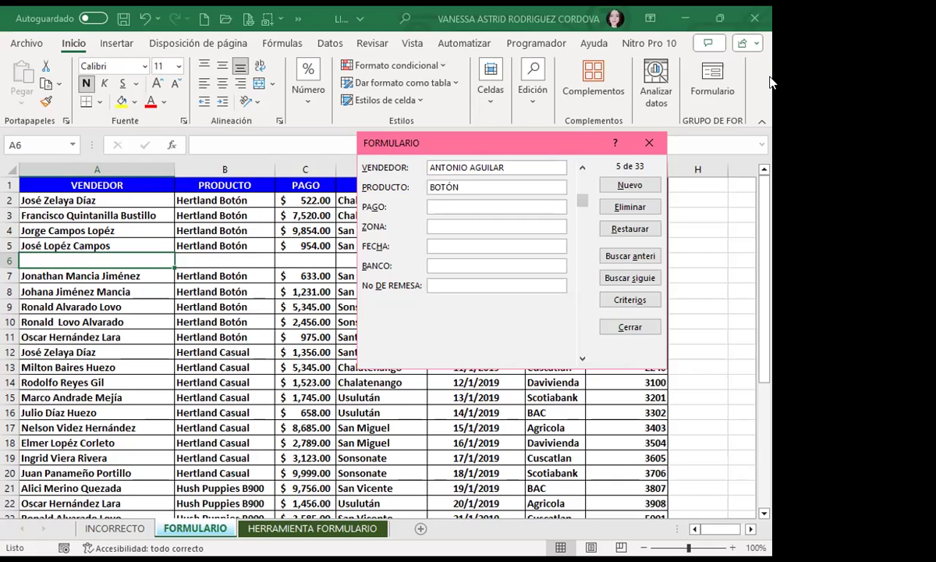
text(500)
key(Tab)
- Add zone SAN SALVADOR, date 15/1/2019, bank BAC, remittance 3010, save, and close the form
text(SAN SALVADOR)
key(Tab)
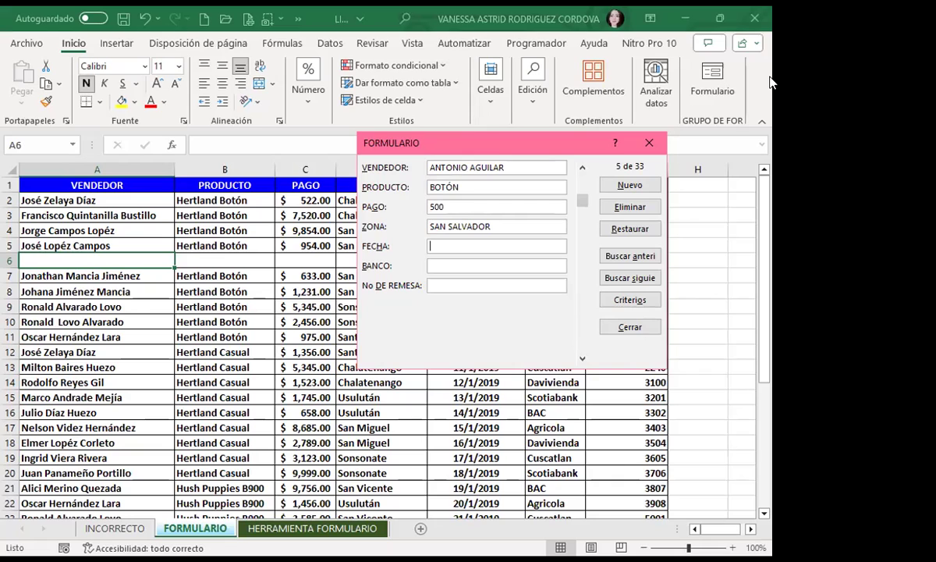
text(15/1/2019)
key(Tab)
text(BAC)
key(Tab)
text(3010)
key(Return)
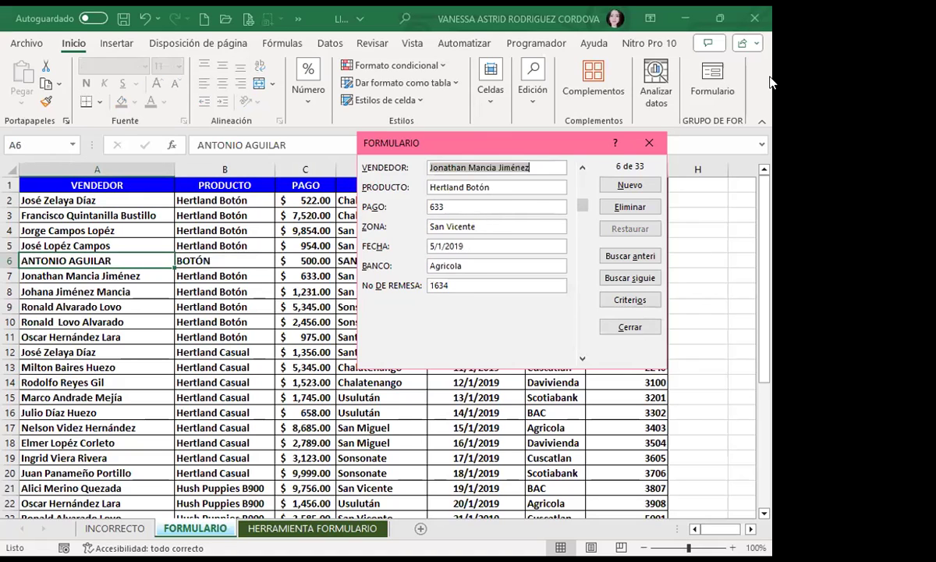
click(648, 143)
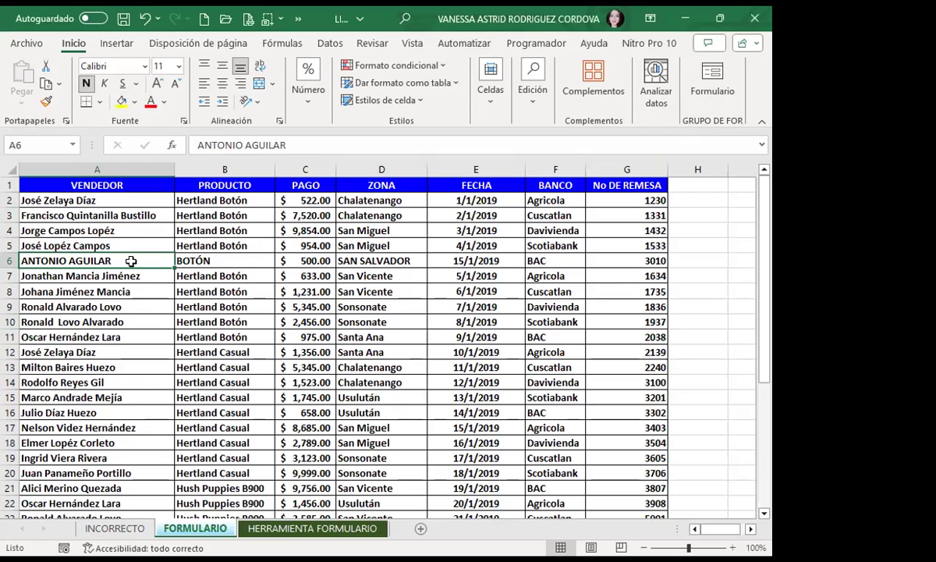
scroll(133, 289, down, 5)
scroll(133, 289, down, 4)
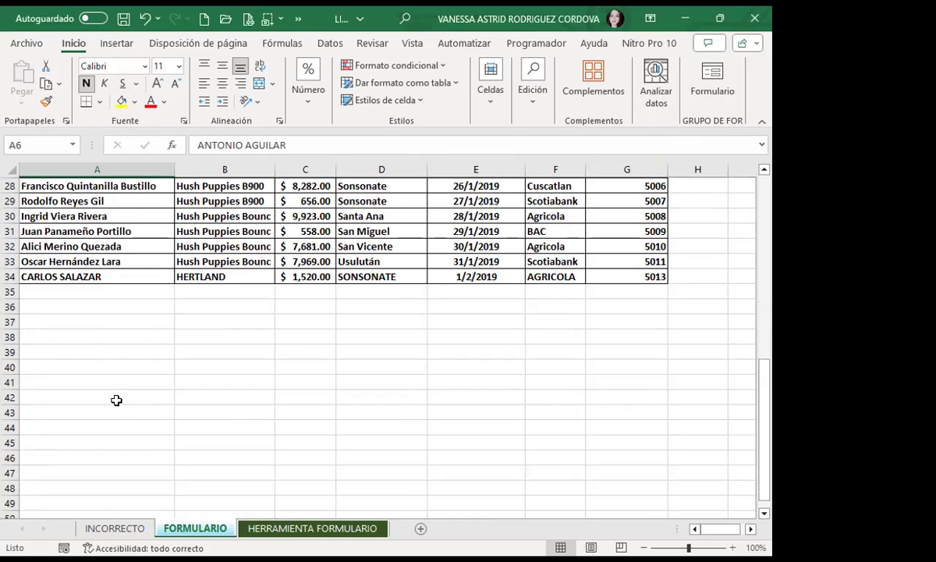
scroll(117, 397, up, 2)
scroll(124, 351, up, 7)
click(129, 292)
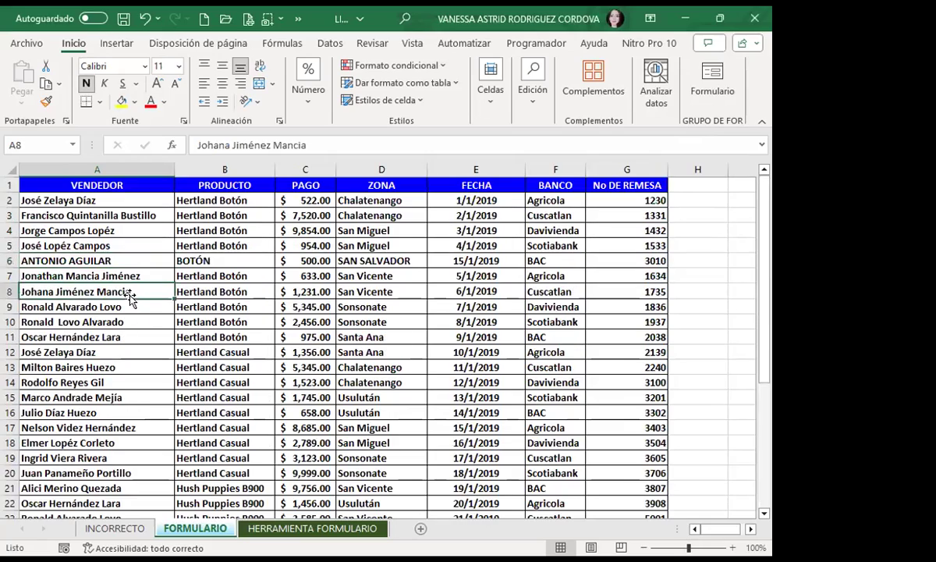
scroll(129, 312, down, 4)
scroll(131, 329, down, 5)
scroll(137, 336, up, 4)
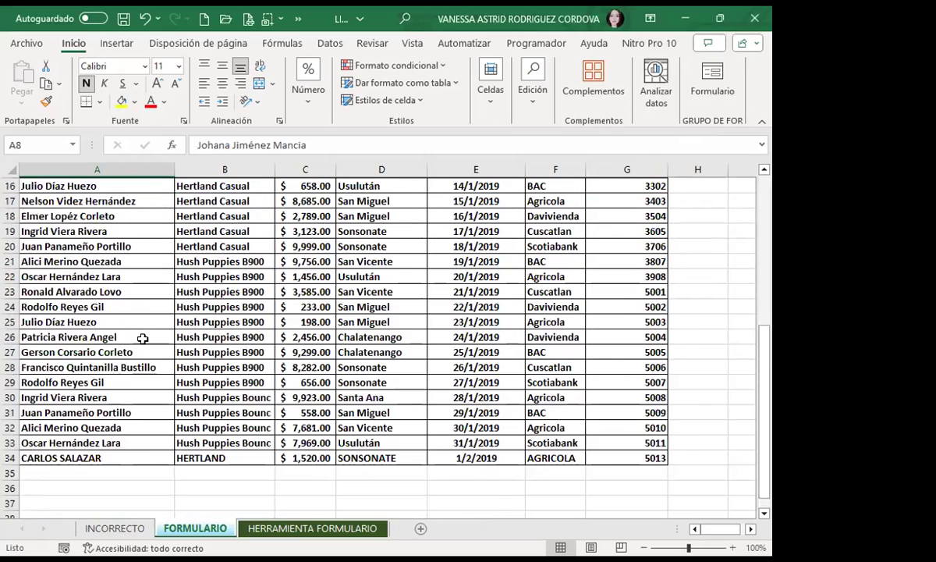
scroll(143, 336, up, 5)
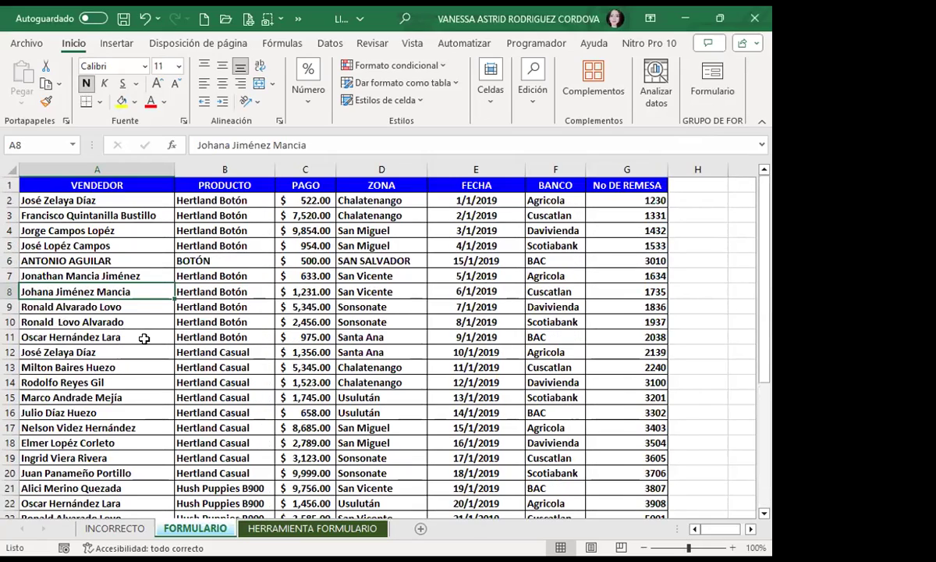
click(11, 291)
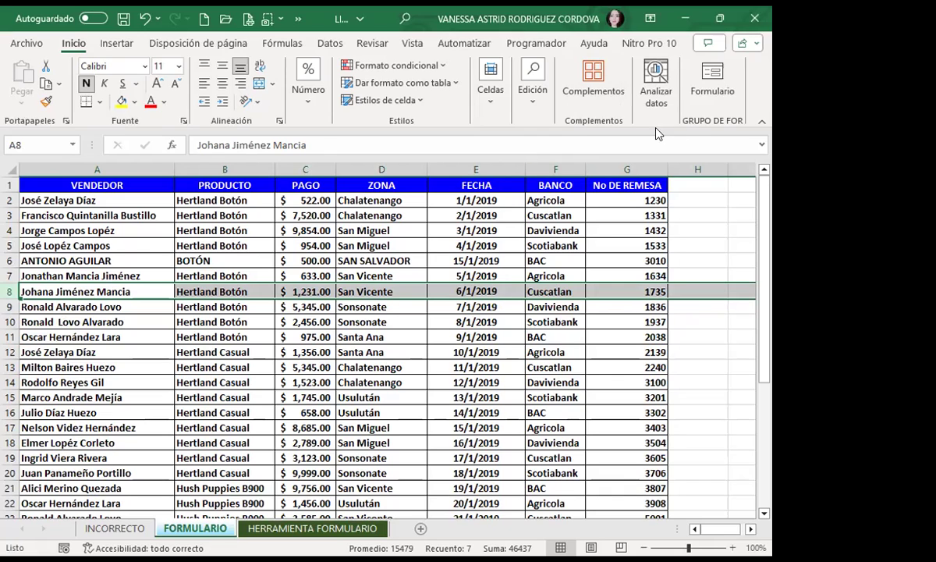
- Open the FORMULARIO table's data form, accept the label warning, and start a blank record
click(711, 82)
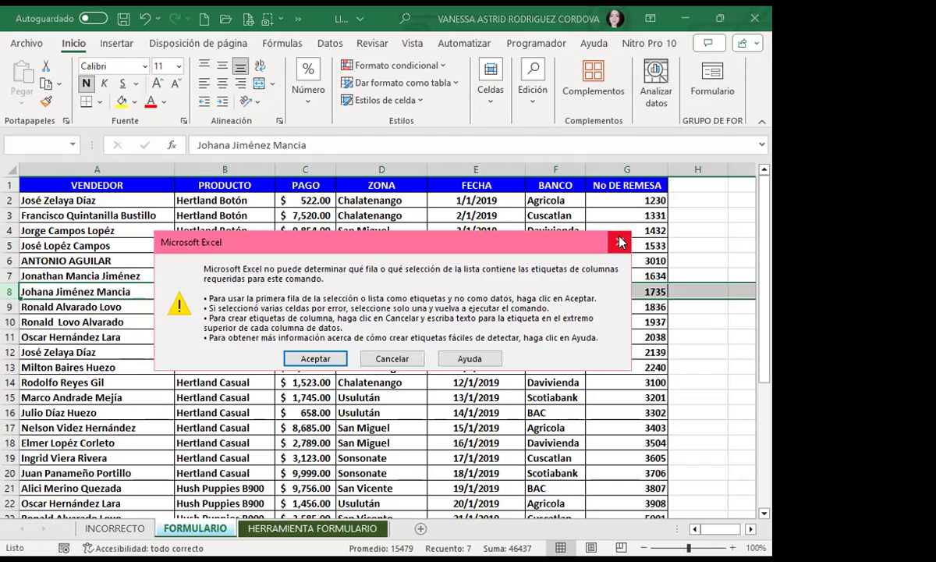
click(621, 242)
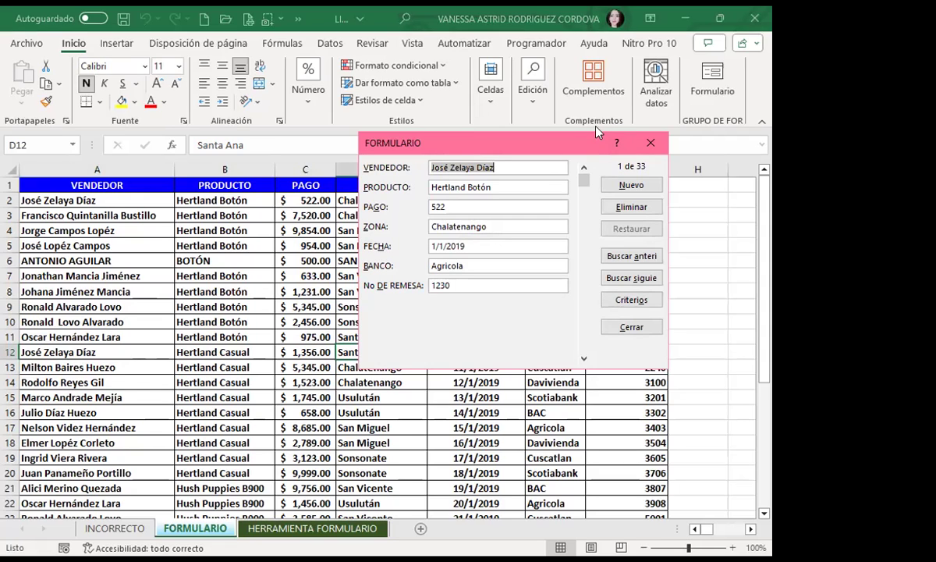
drag(485, 149, 407, 150)
click(554, 186)
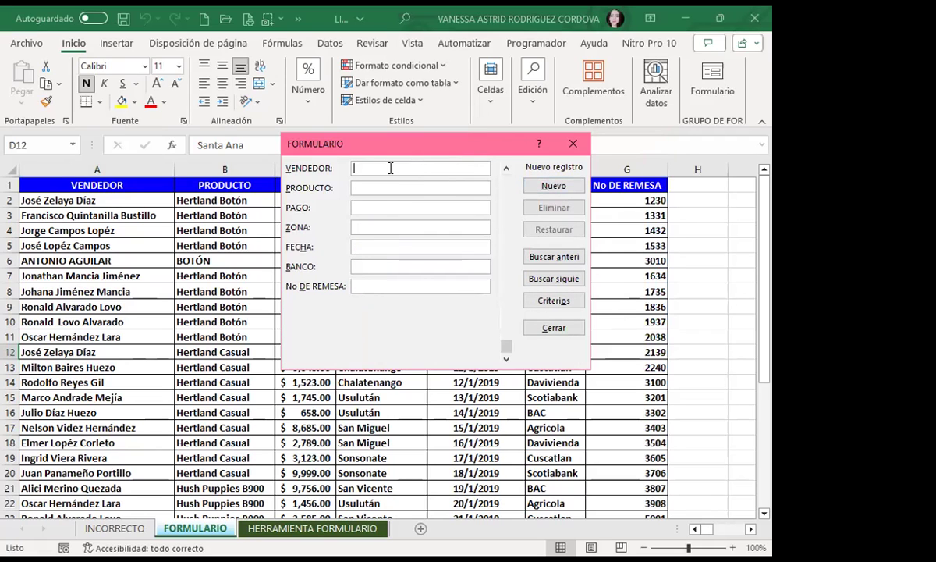
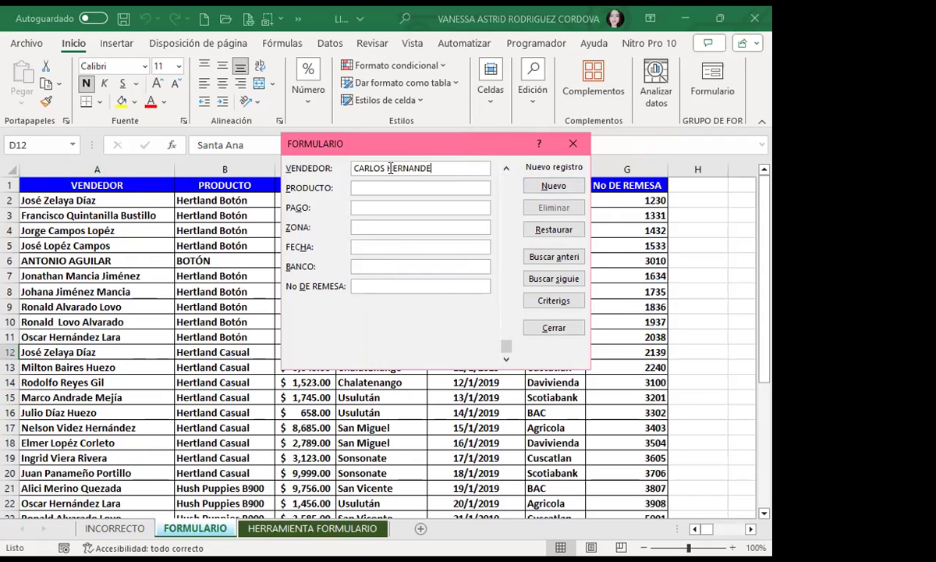
- Enter a vendor name and filler text in every field, add the record, and close the form
key(Tab)
text(DJFJDHF)
key(Tab)
text(jhjkhkJH)
key(Tab)
text(hjhkj)
key(Tab)
text(hkjhkj)
key(Tab)
text(jhkjhk)
key(Tab)
text(hk)
key(Return)
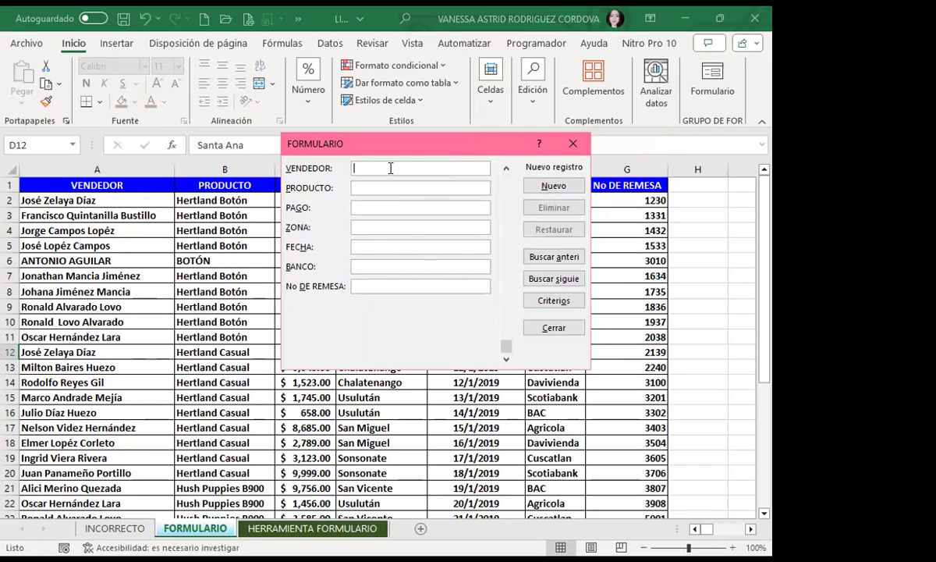
click(575, 144)
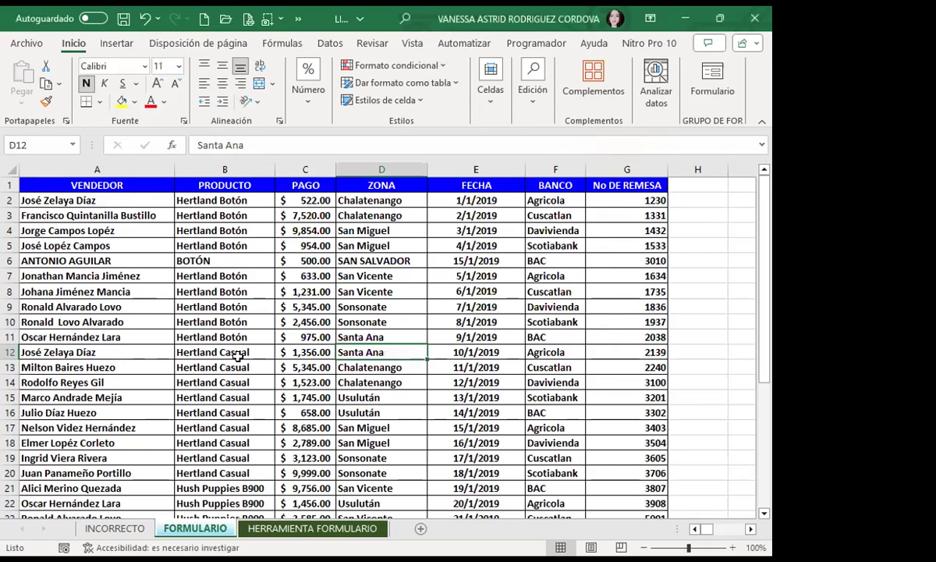
- Delete the test record in row 35 and return to the top of the sheet
scroll(138, 316, down, 10)
click(10, 246)
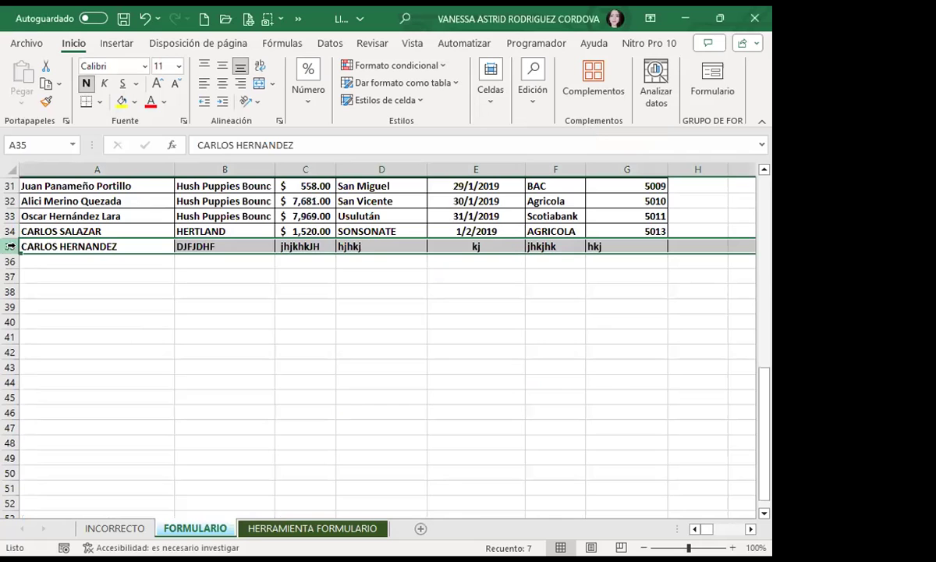
click(496, 117)
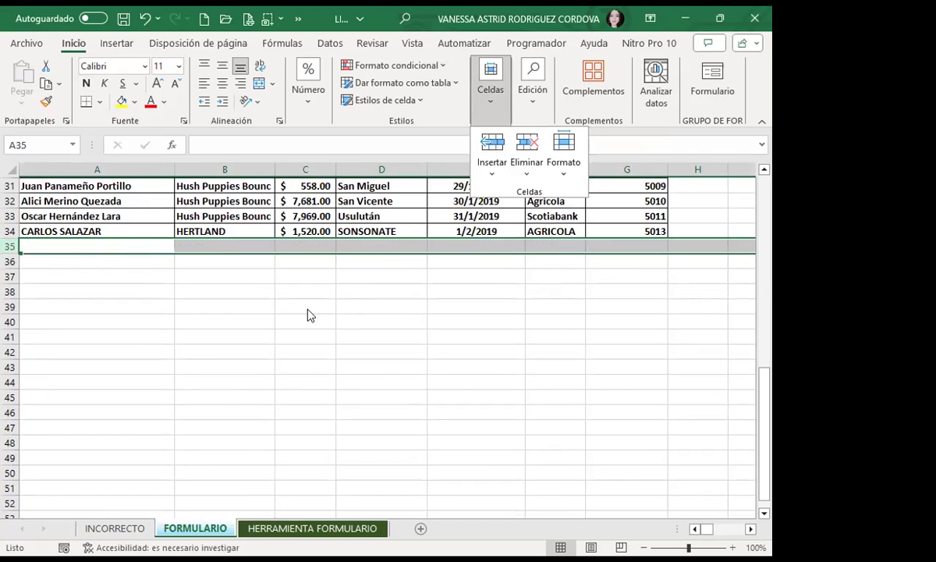
scroll(309, 315, up, 11)
click(319, 306)
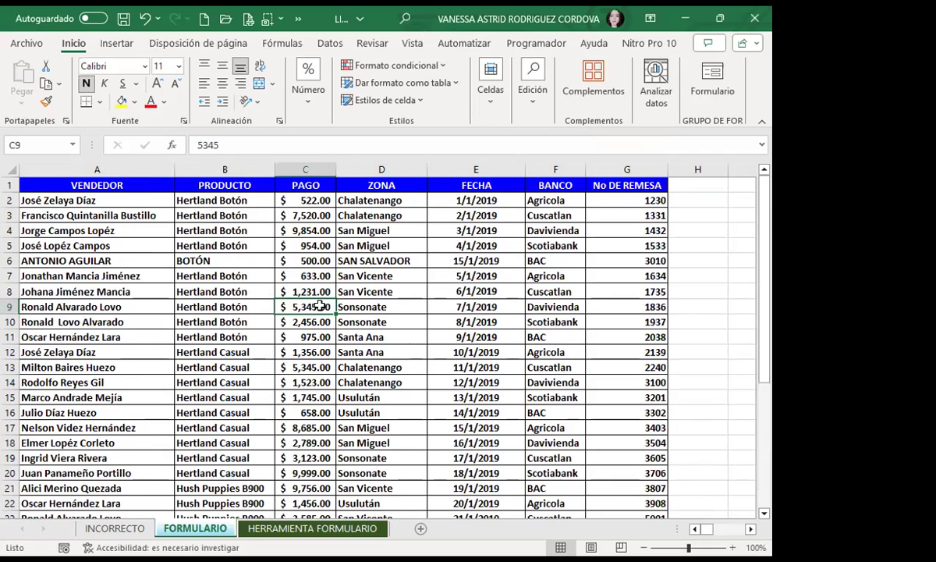
scroll(339, 276, down, 2)
scroll(351, 351, down, 1)
scroll(292, 352, down, 6)
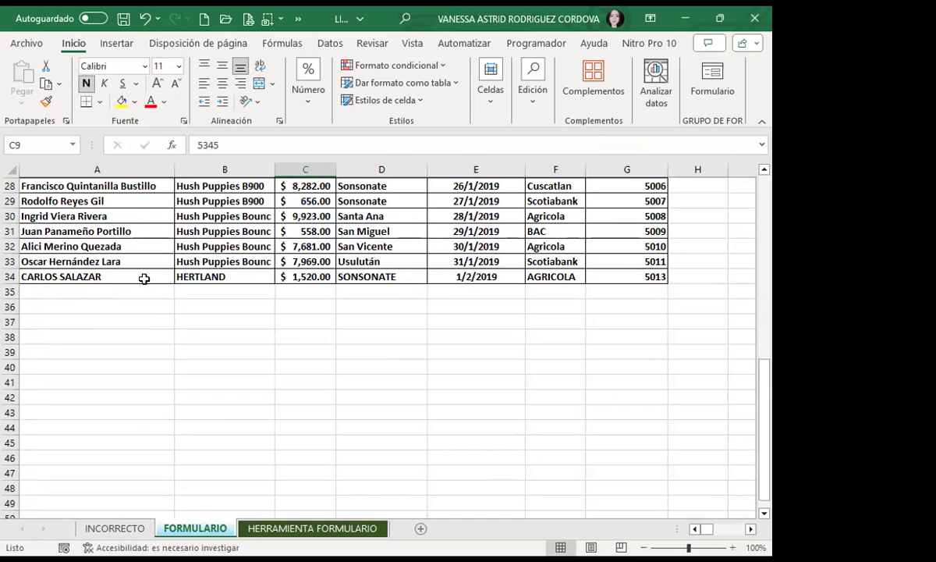
drag(141, 277, 609, 261)
click(572, 263)
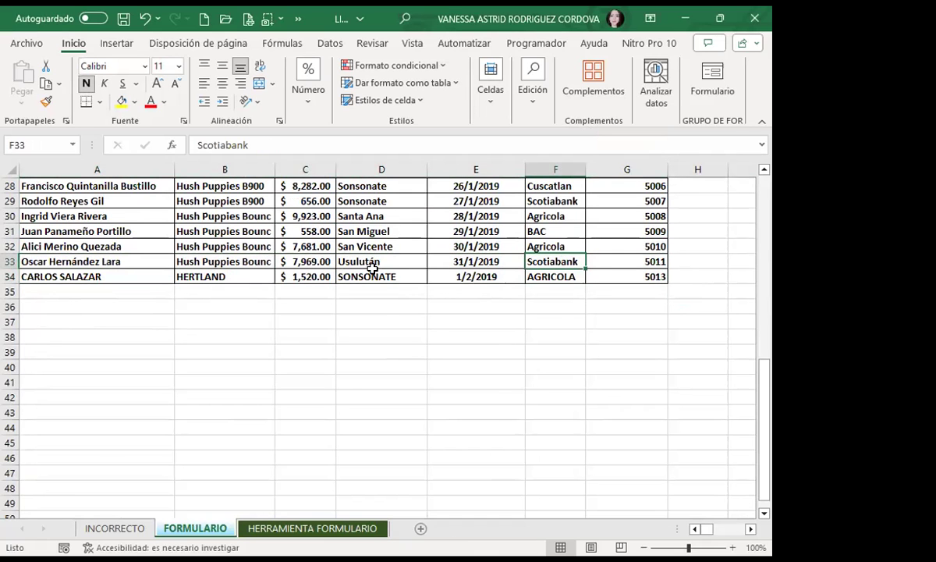
scroll(352, 251, up, 9)
click(280, 332)
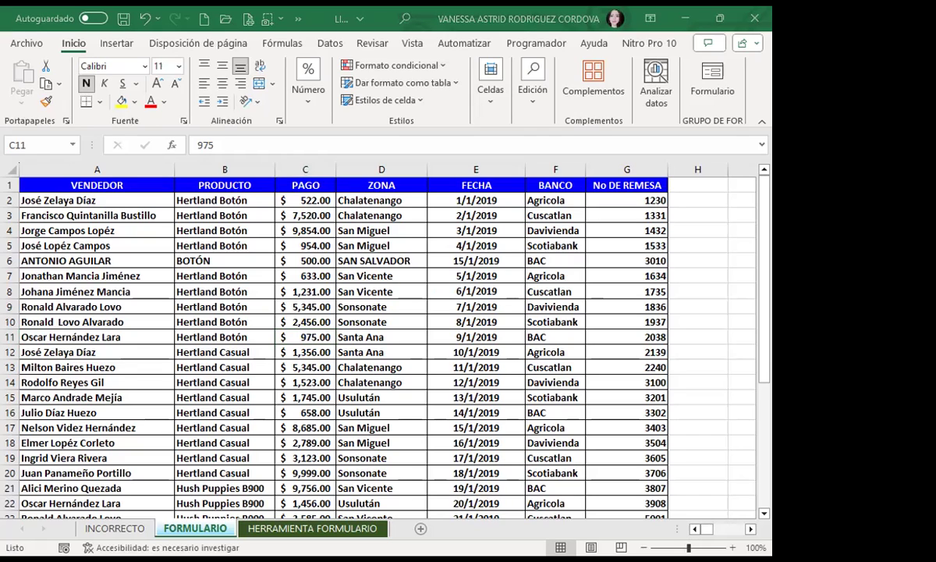
click(343, 337)
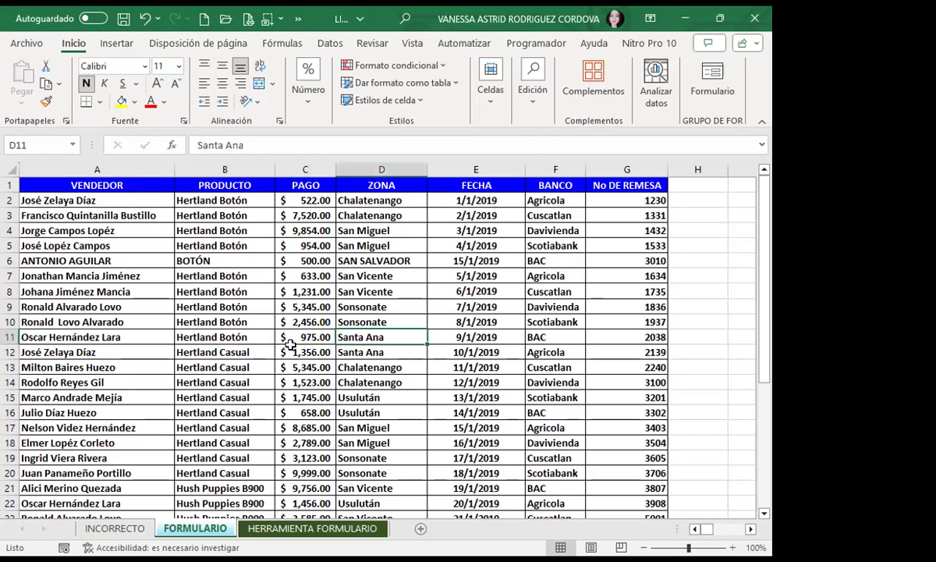
- Go to the HERRAMIENTA FORMULARIO sheet, select A3 and try a data form there
click(283, 530)
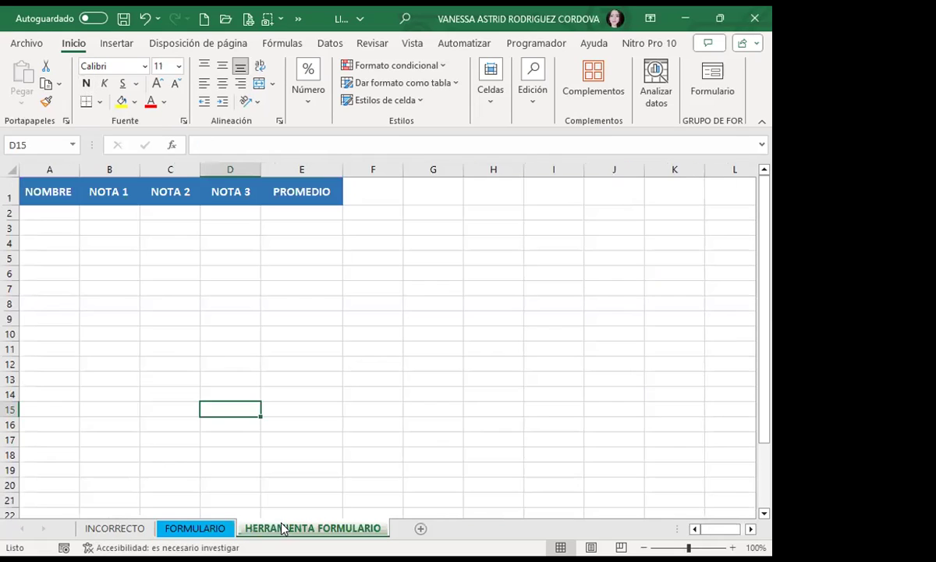
click(272, 360)
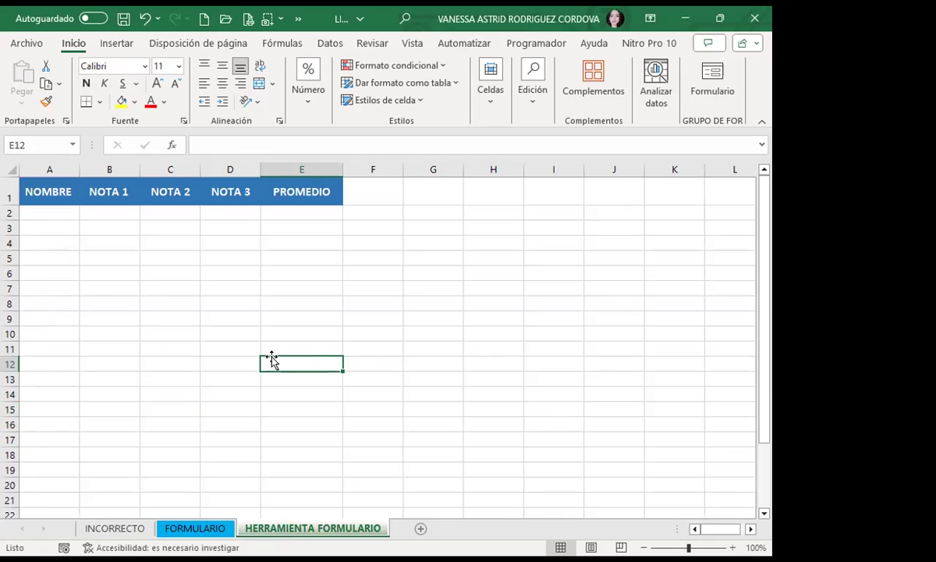
click(121, 254)
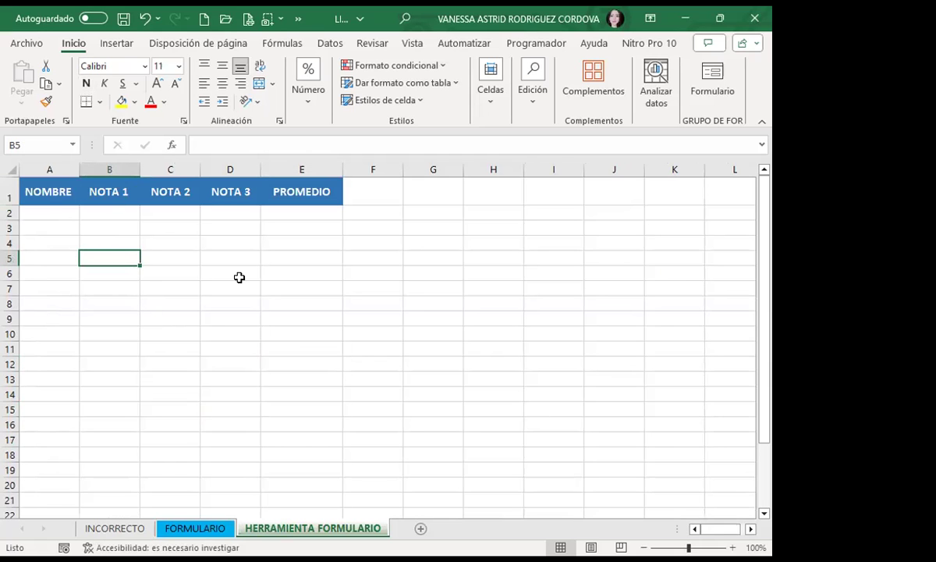
click(184, 529)
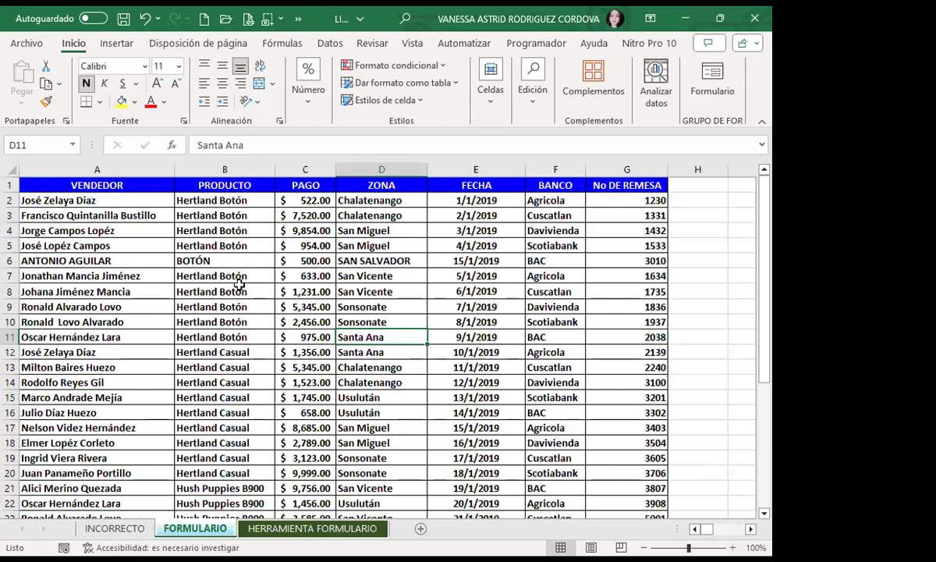
click(226, 306)
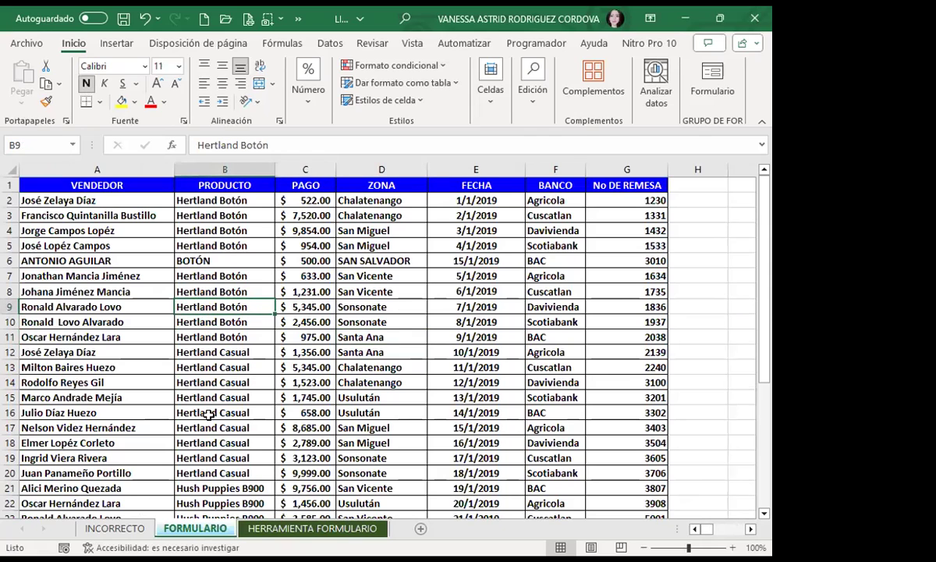
click(264, 530)
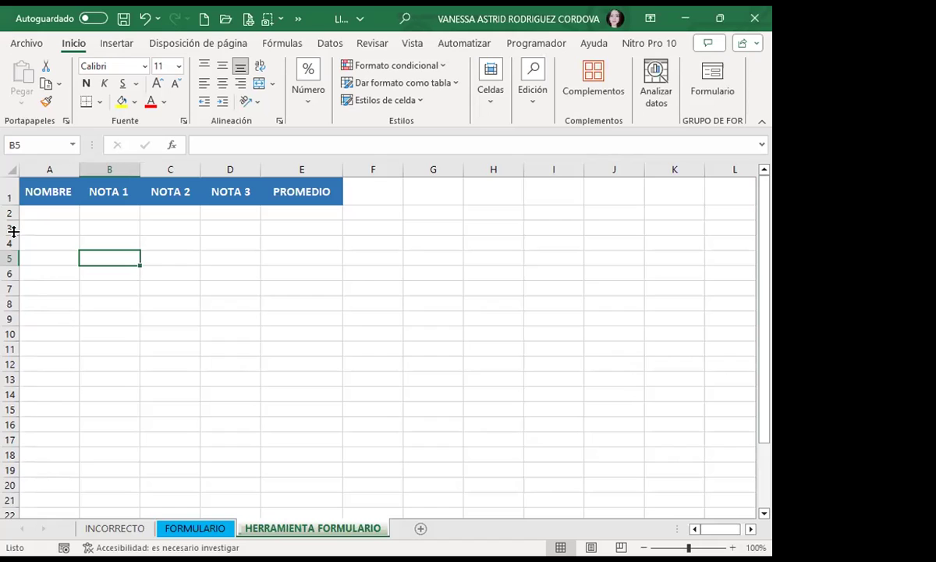
click(41, 224)
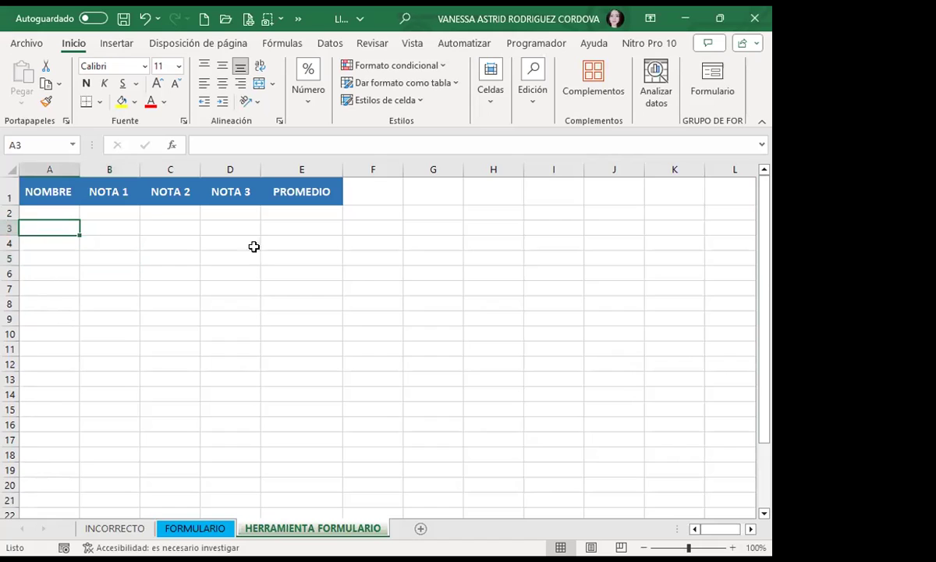
click(719, 76)
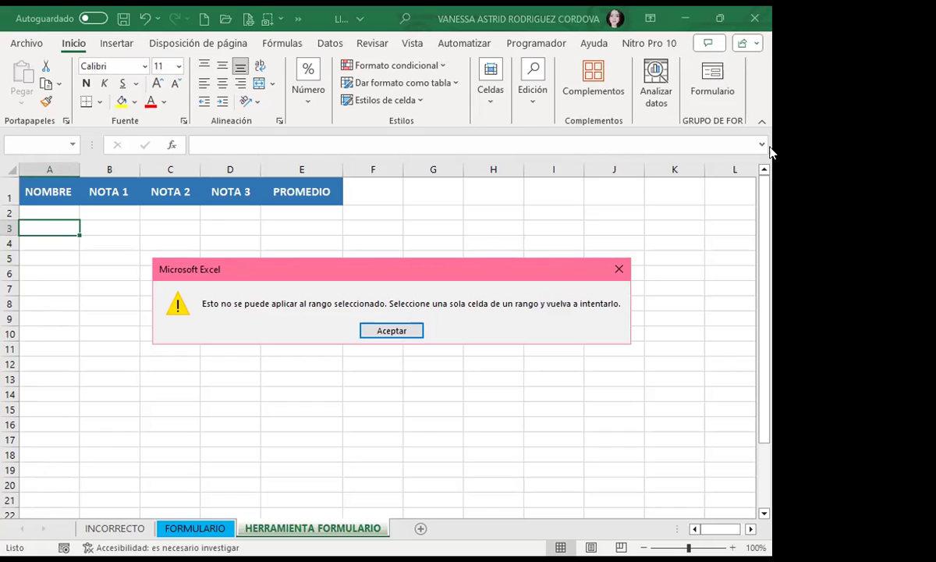
- Dismiss the range warning and retry the data form from cell A2
click(382, 328)
click(48, 213)
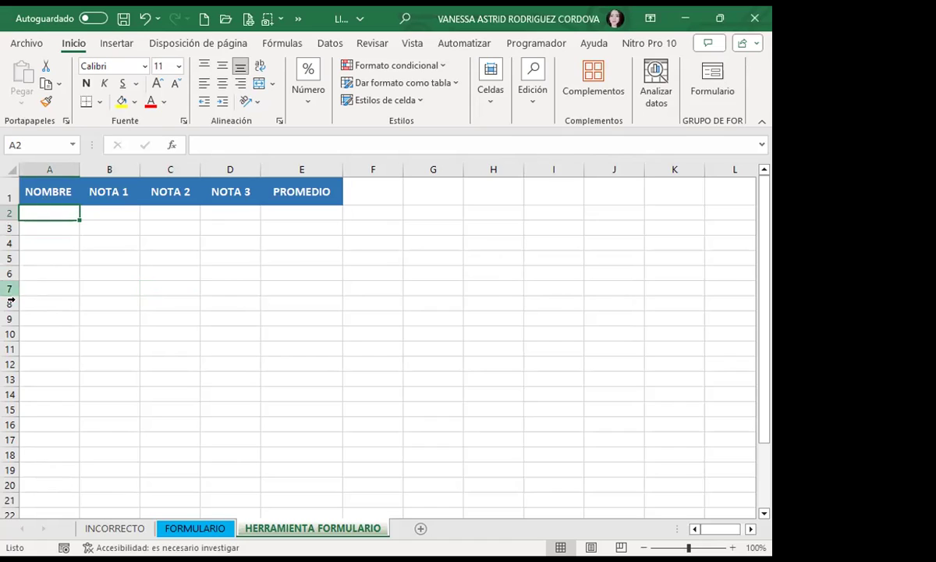
click(706, 75)
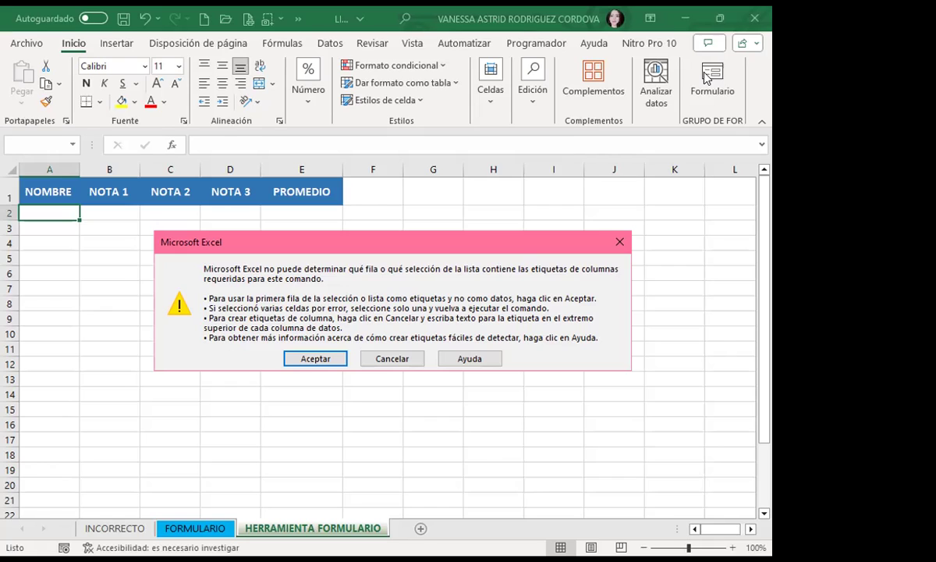
- Accept the header row as labels and enter the first student's name with grades 10, 10, 10
click(316, 360)
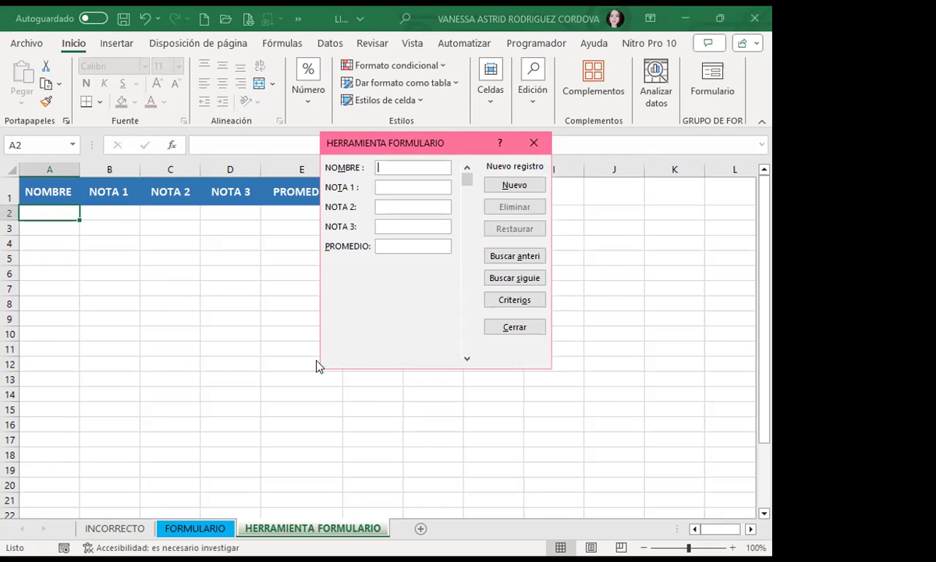
text(camila)
key(BackSpace)
key(BackSpace)
key(BackSpace)
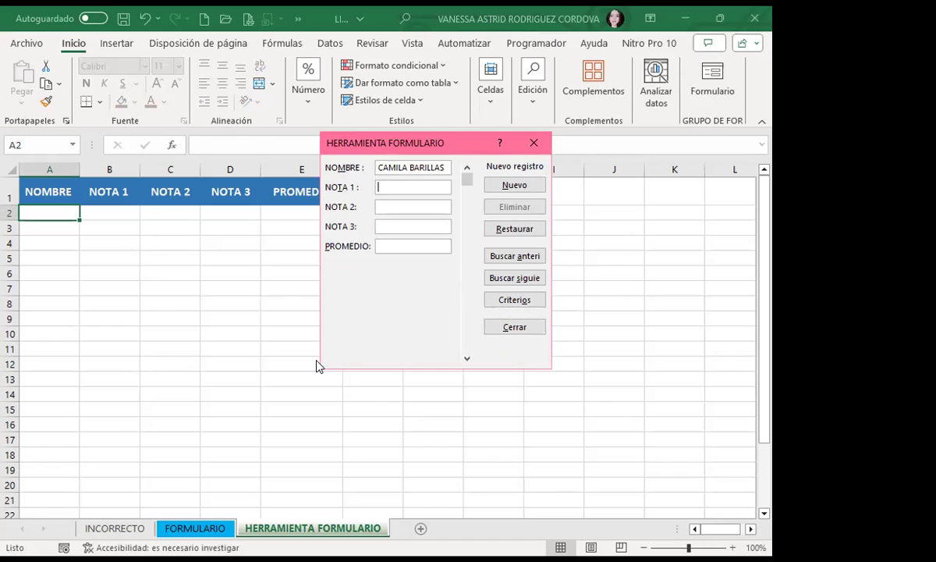
text(10)
key(Tab)
text(0)
key(Tab)
text(10)
click(515, 187)
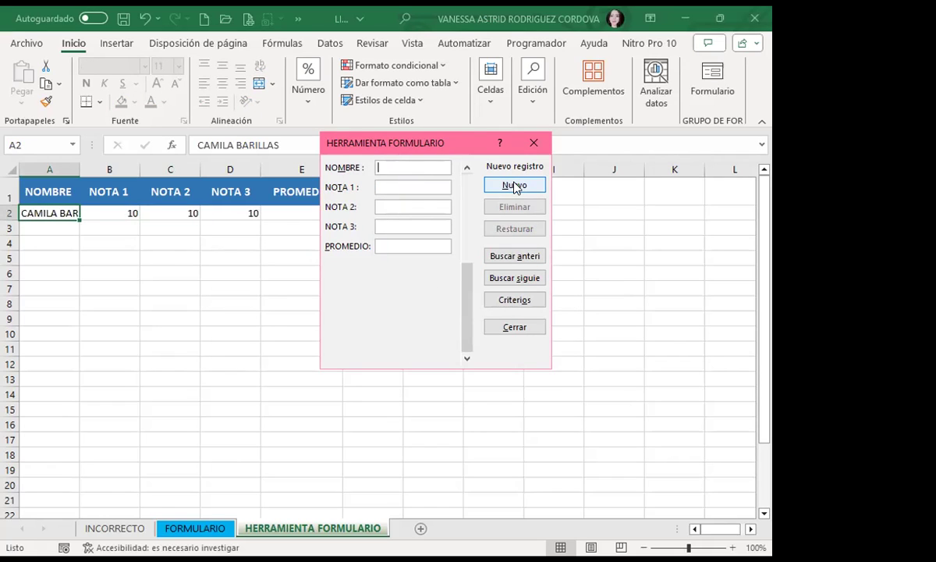
- Close the form, autofit column A, and reopen the form on a blank record
click(534, 143)
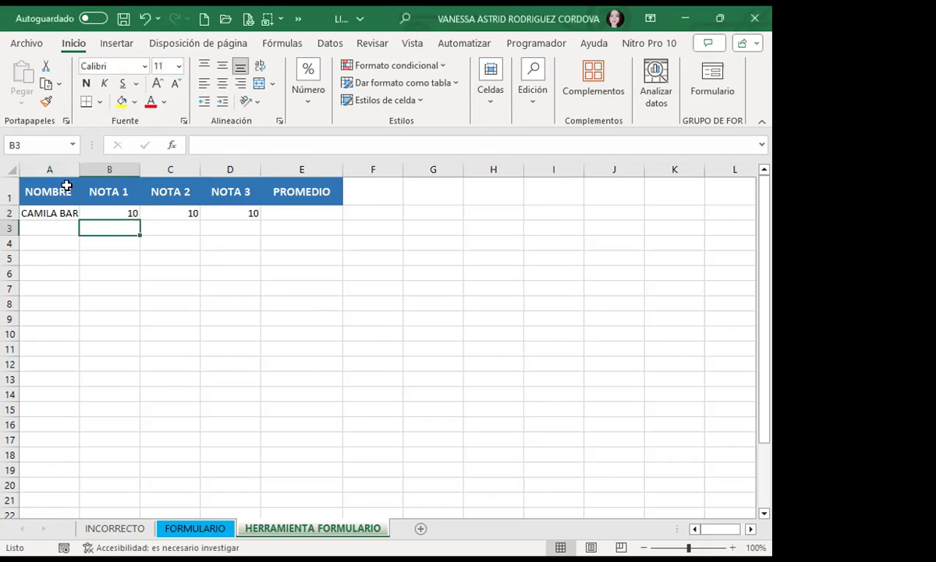
double_click(78, 168)
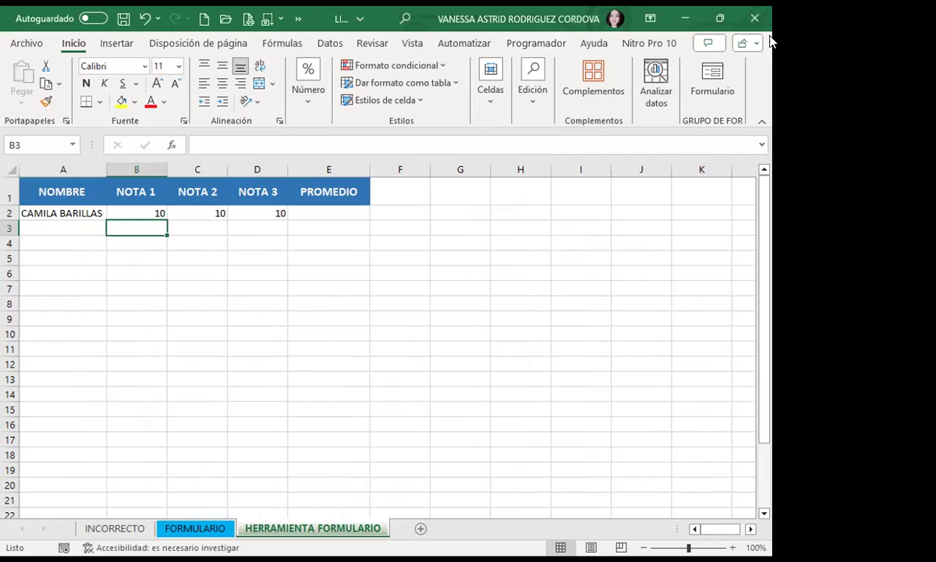
click(712, 82)
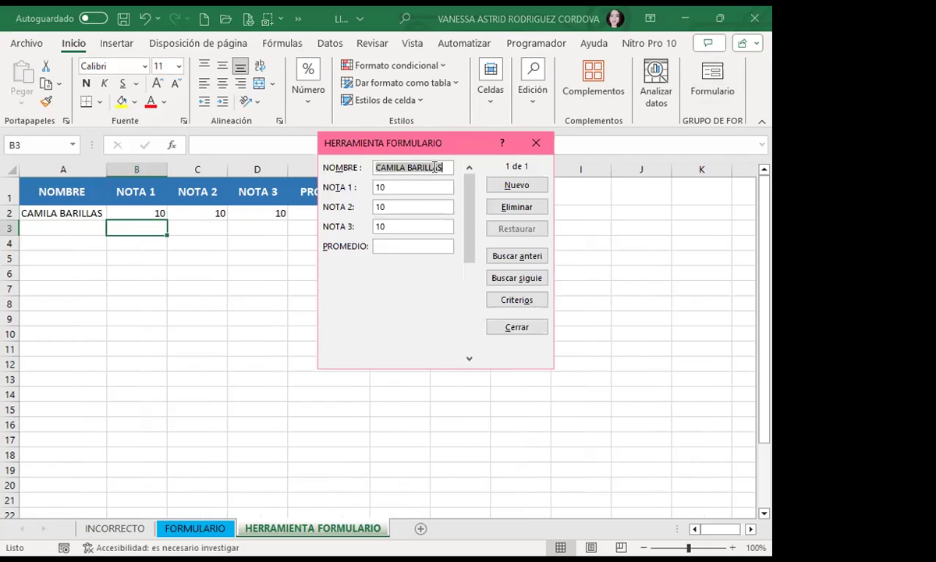
click(513, 185)
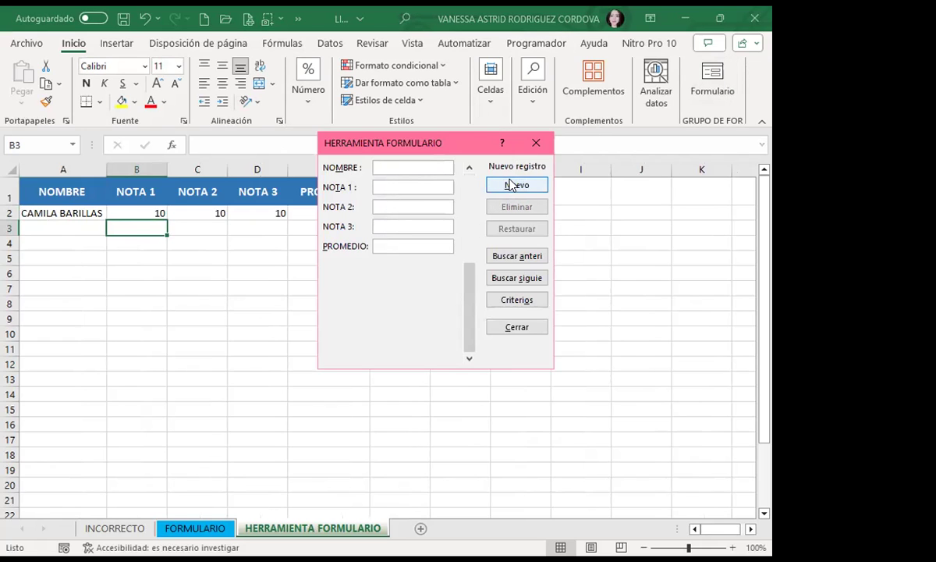
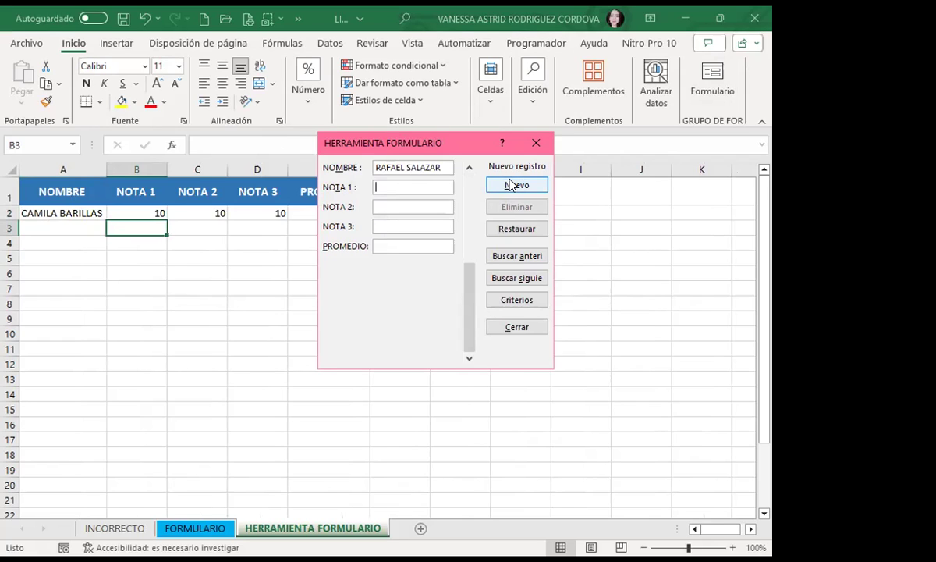
- Enter the second student's name with grades 8, 9 and 10, save it, and close the form
text(8)
key(Tab)
text(9)
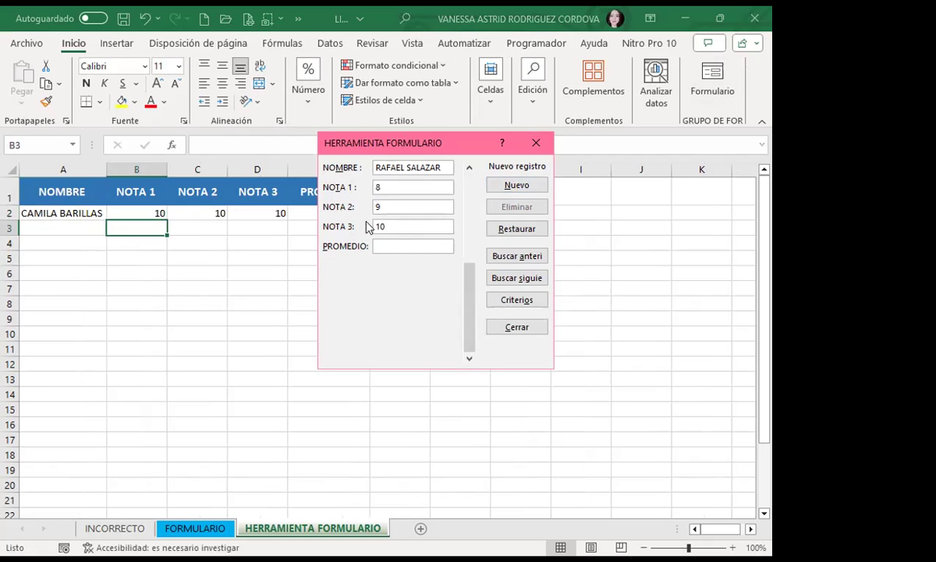
click(525, 185)
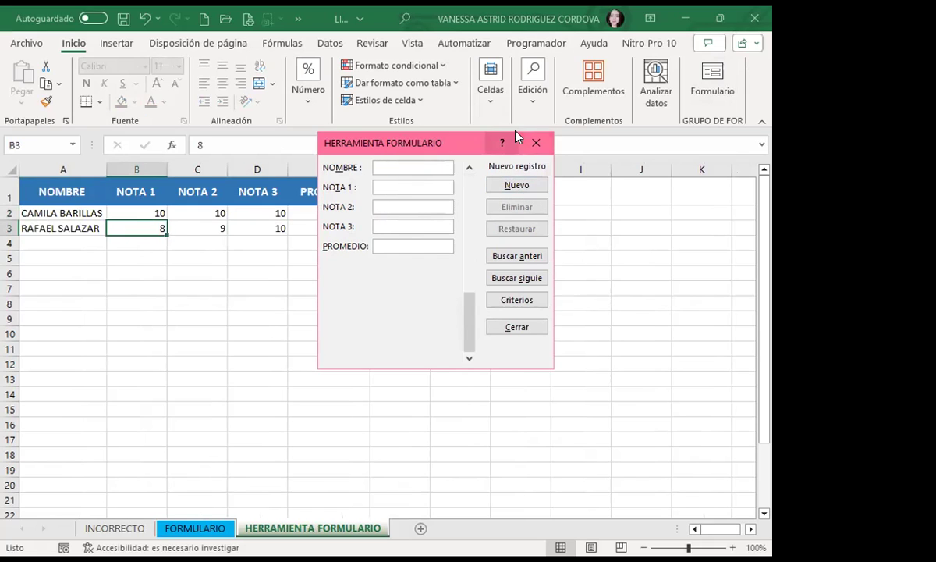
click(534, 144)
click(77, 300)
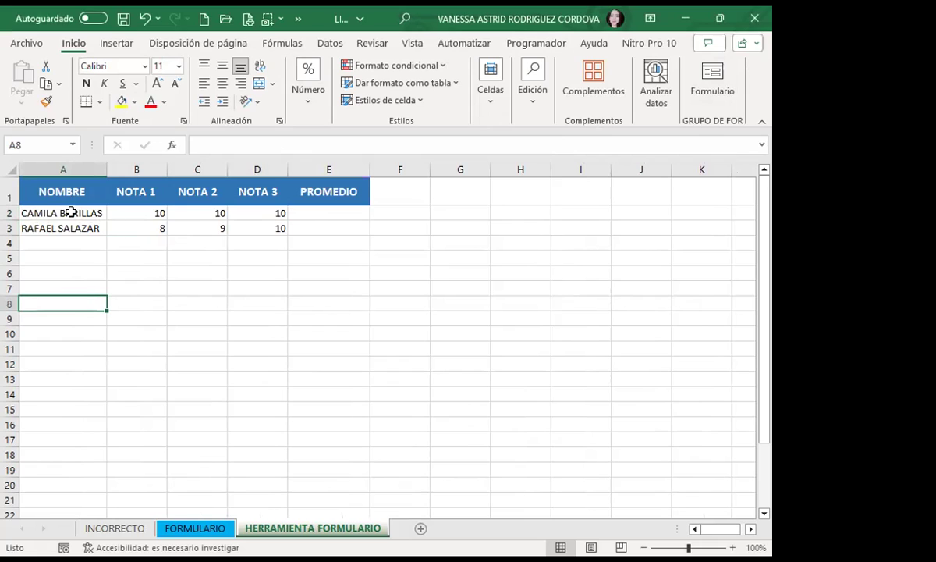
- Enter =PROMEDIO(B2:D2) in E2 and fill it down to E3, giving 10 and 9
click(315, 217)
text(=P)
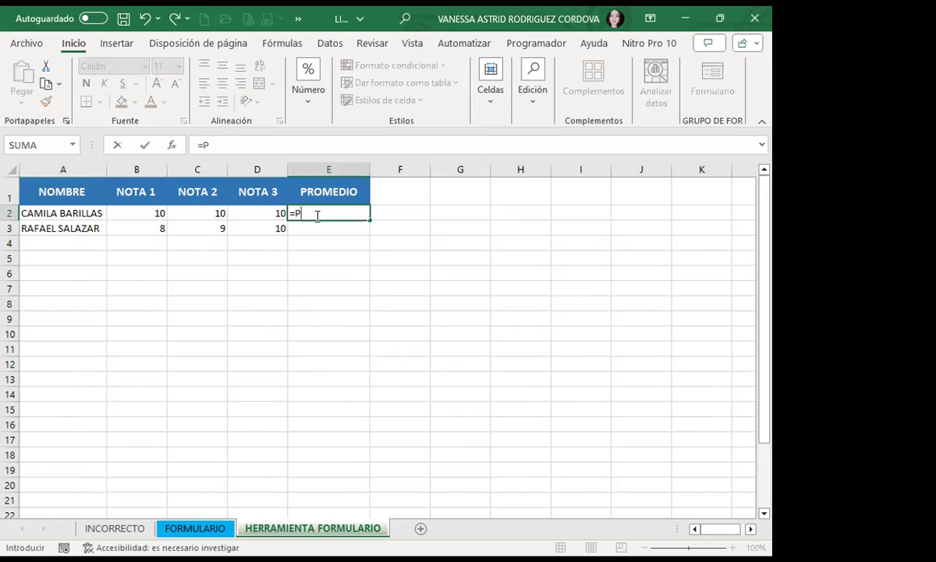
text(RO)
click(312, 256)
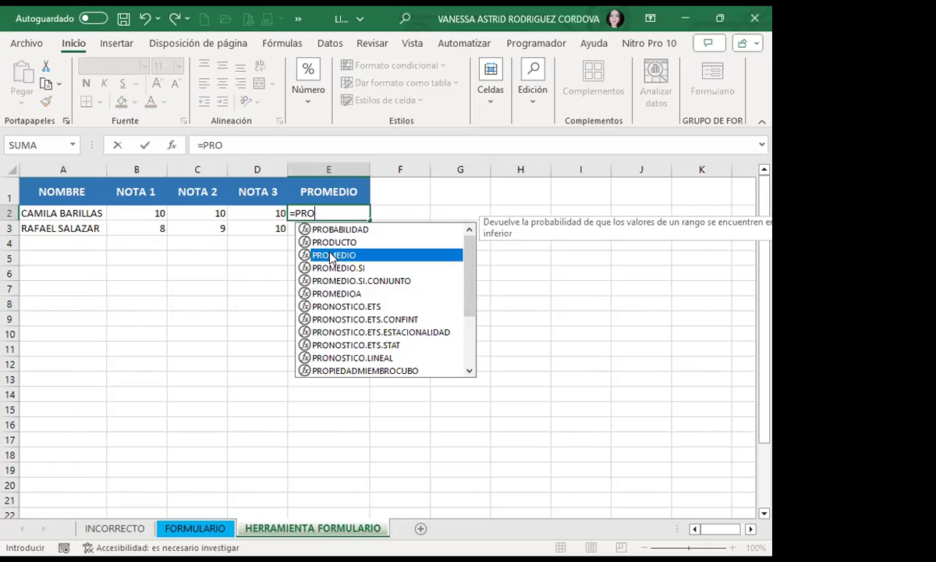
key(Tab)
drag(156, 212, 283, 220)
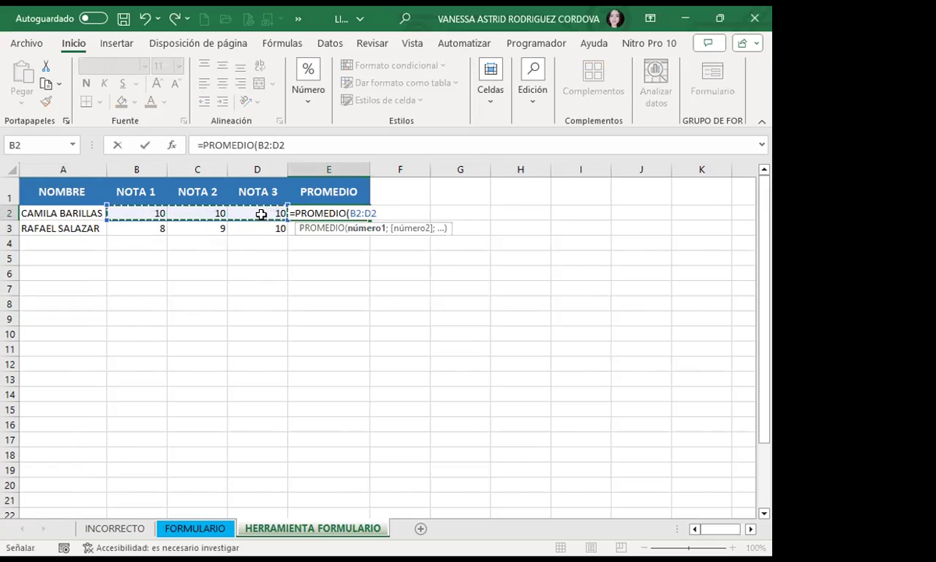
key(Return)
click(363, 221)
drag(364, 221, 365, 229)
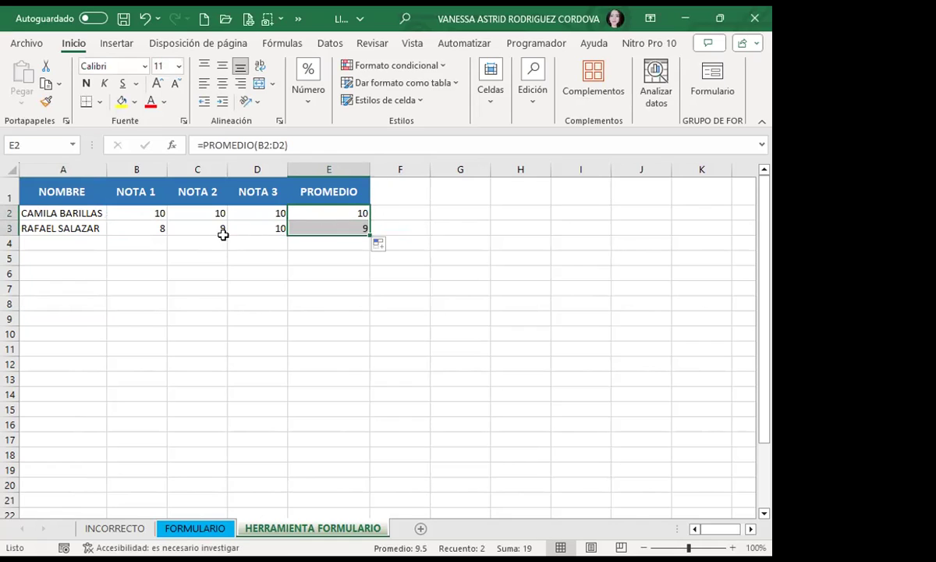
click(173, 226)
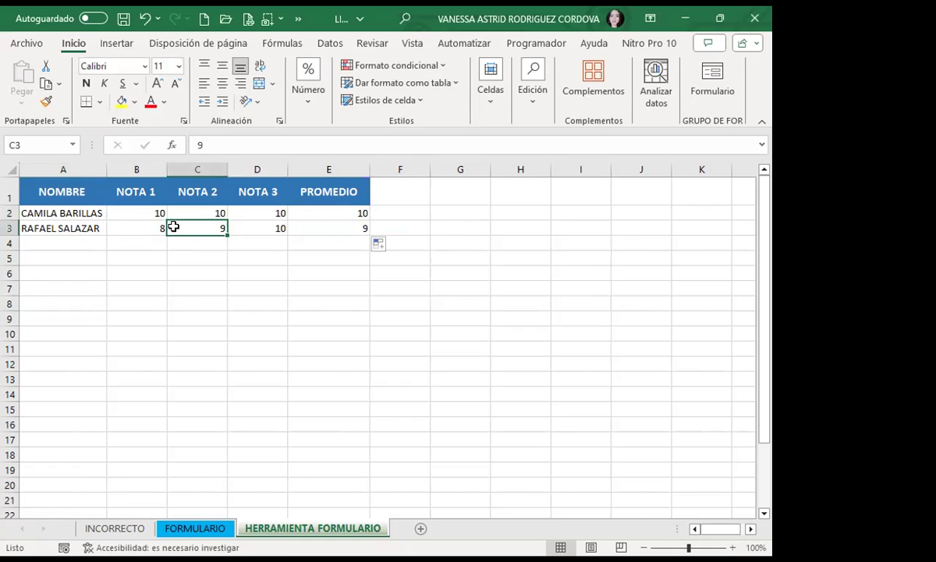
- Open the data form and browse back to the second student's record
click(712, 82)
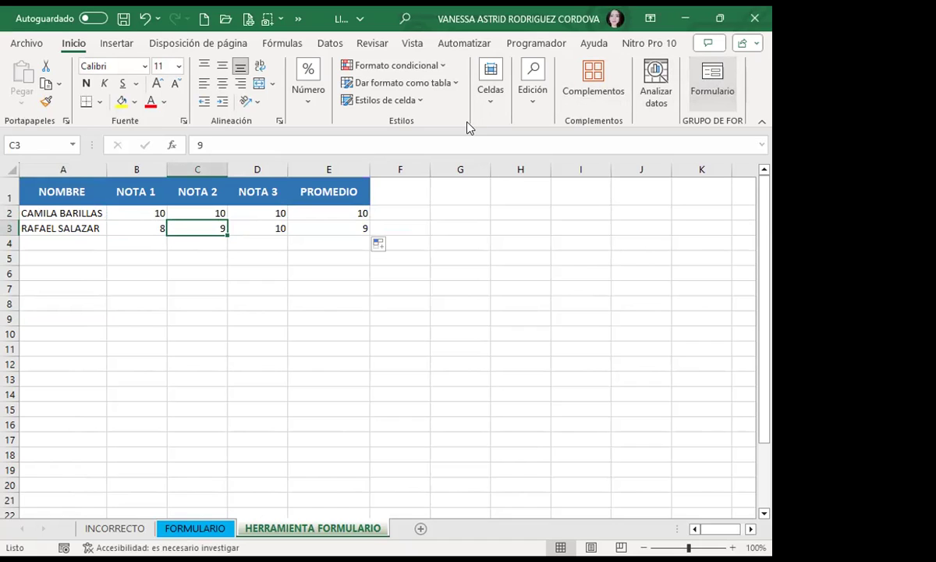
click(516, 185)
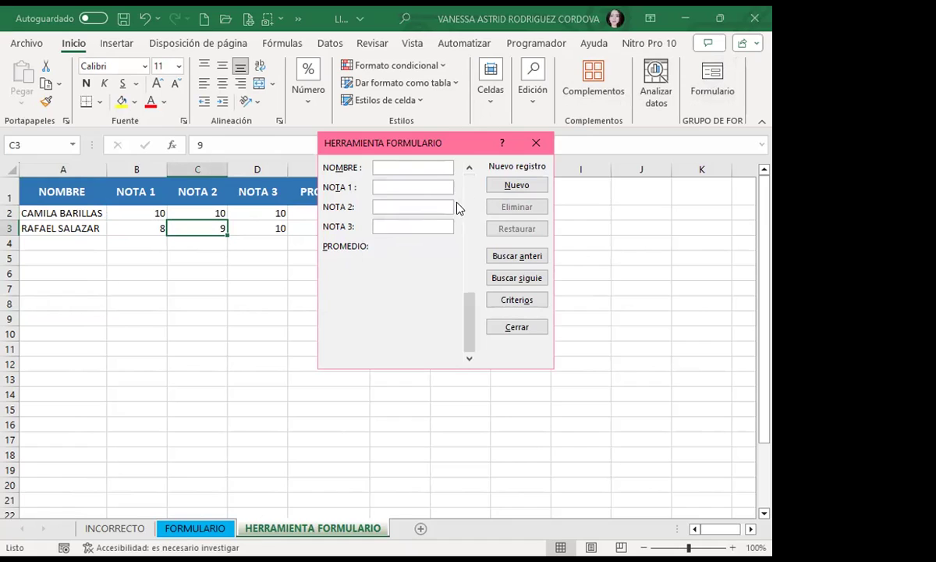
click(469, 167)
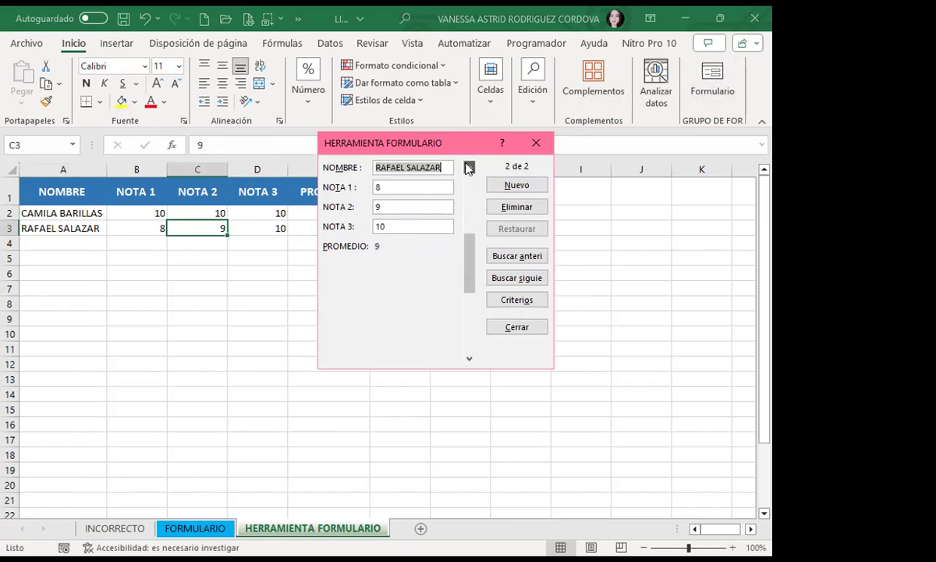
click(410, 185)
click(394, 207)
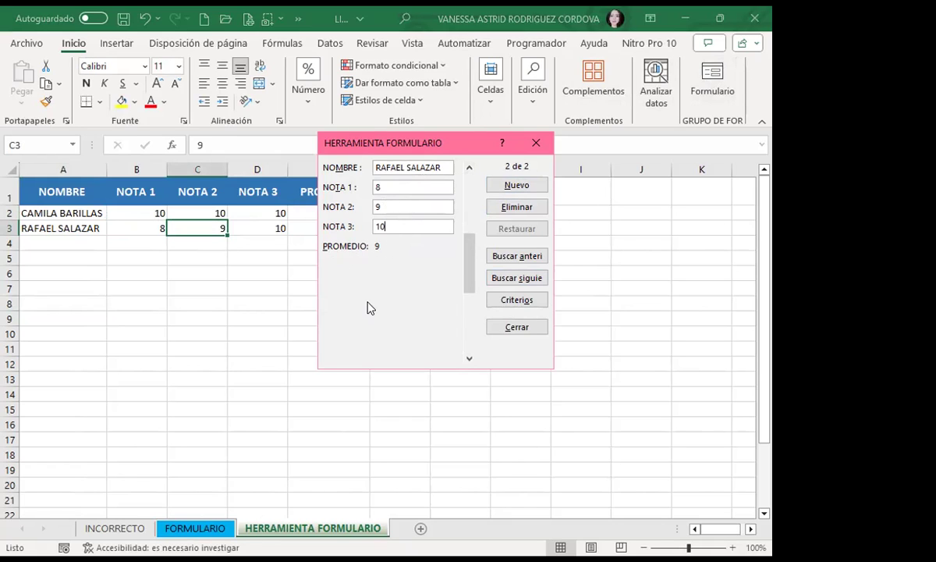
- Add a third student with grades 9, 8 and 7 as row 4
click(469, 358)
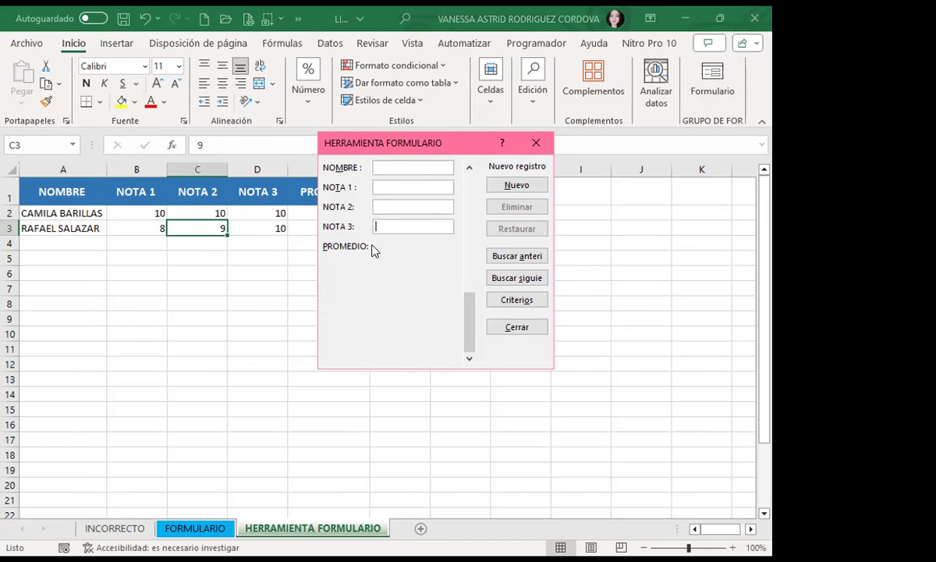
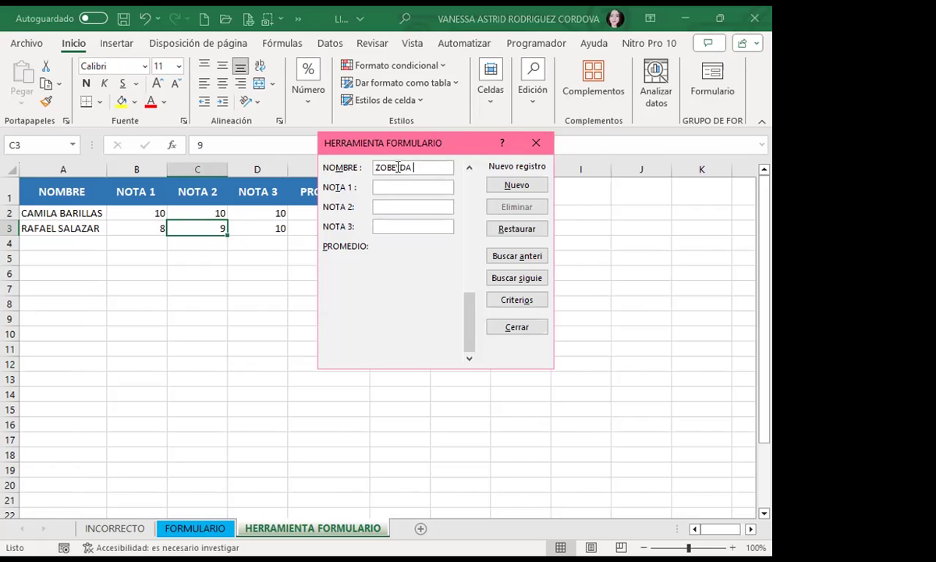
text(8)
key(Tab)
key(Return)
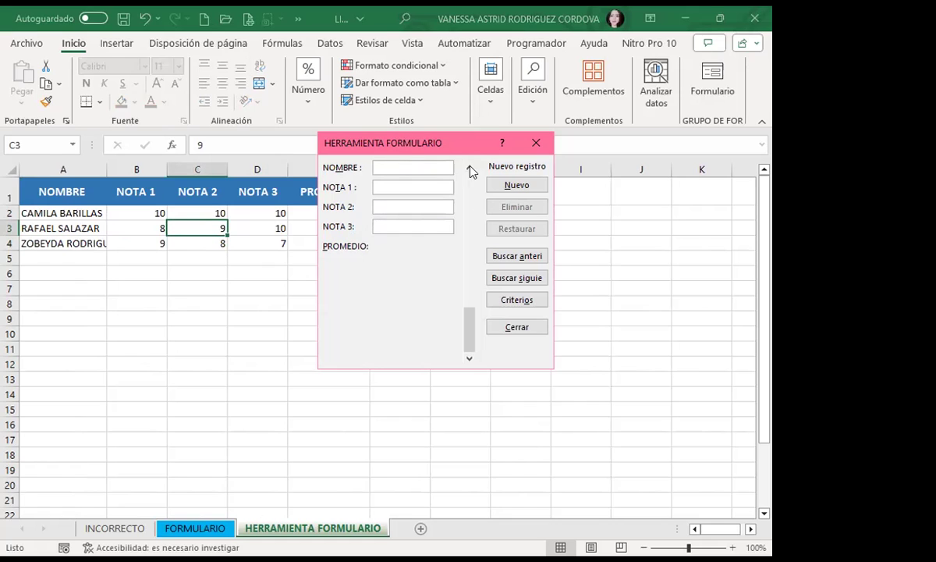
- Close the form, widen column A to fit the names, and check the E4 average formula
click(550, 145)
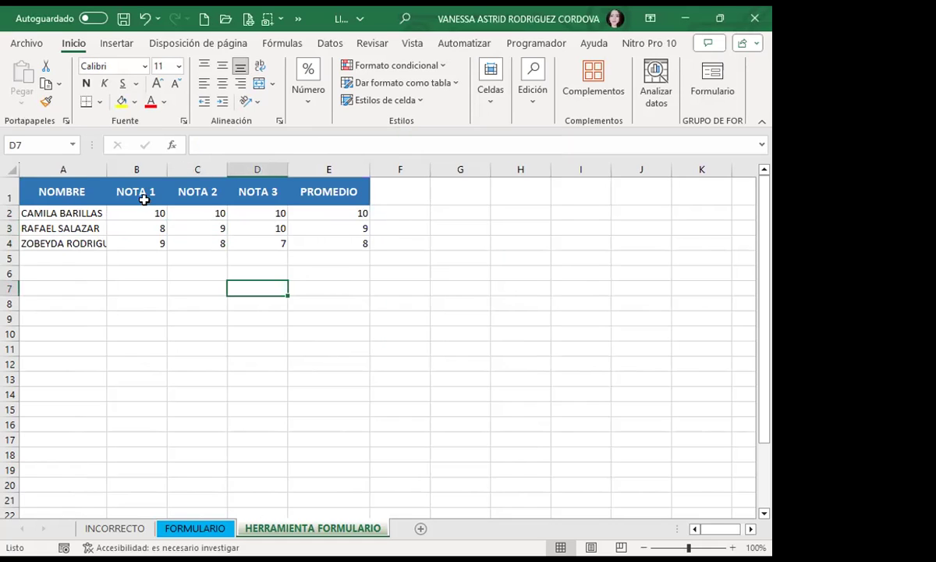
click(97, 168)
drag(106, 166, 126, 167)
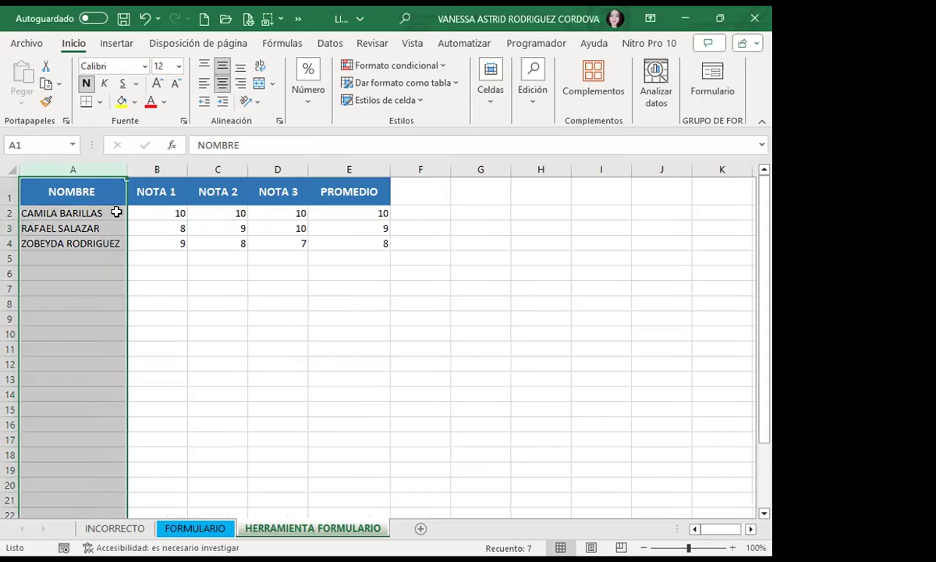
drag(109, 228, 105, 236)
click(128, 298)
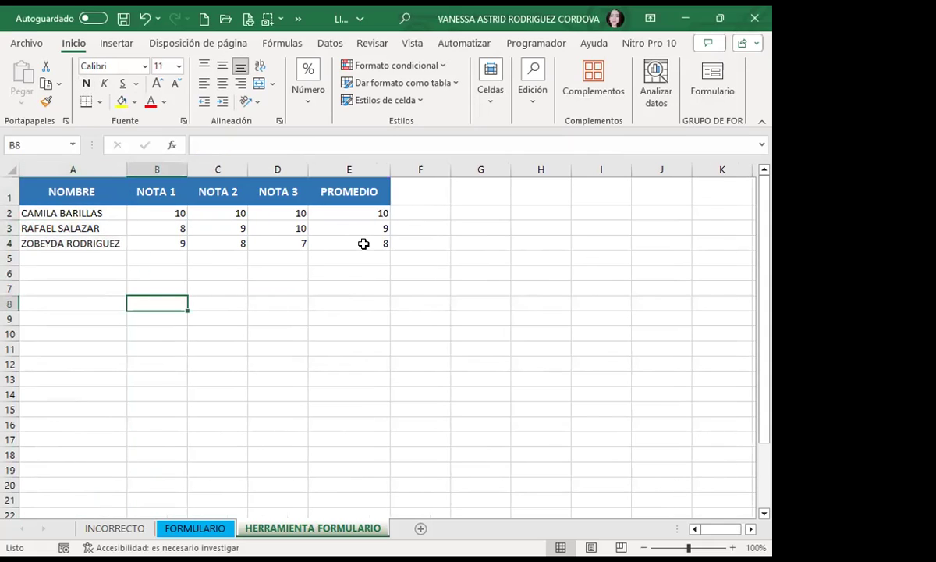
click(331, 241)
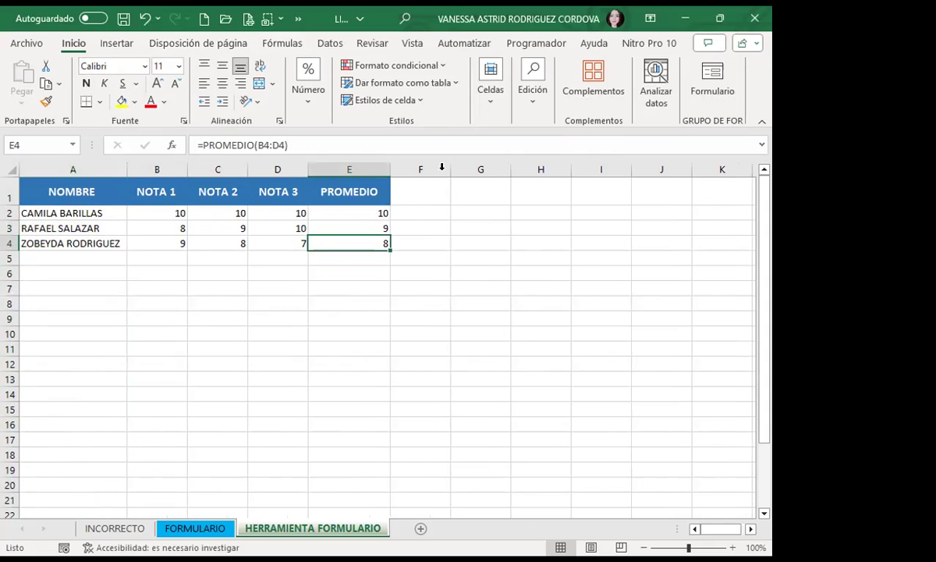
click(327, 330)
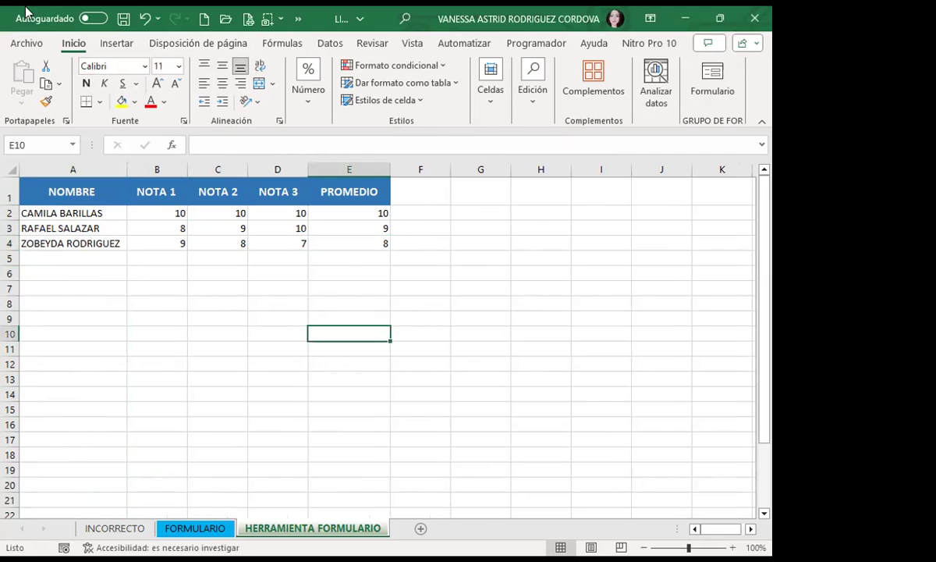
click(229, 294)
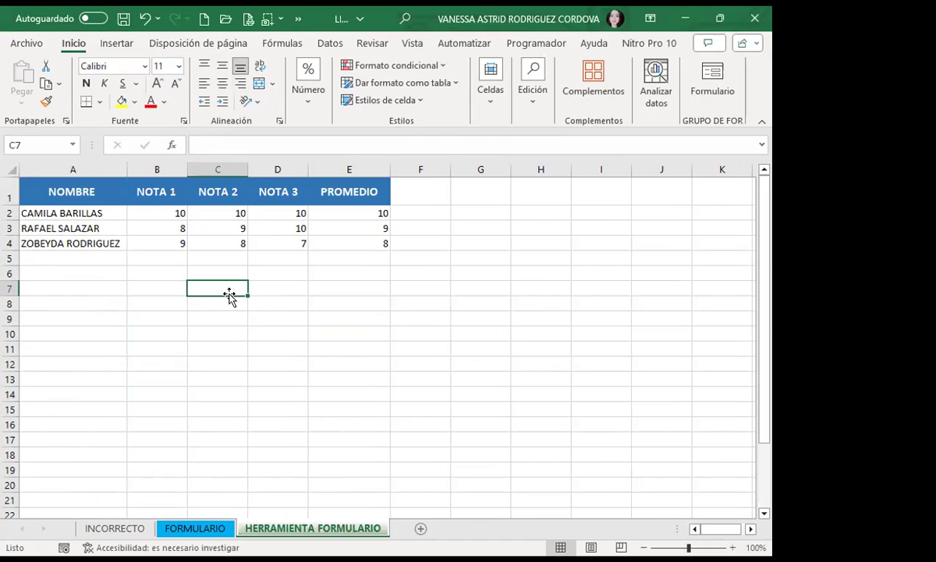
click(361, 243)
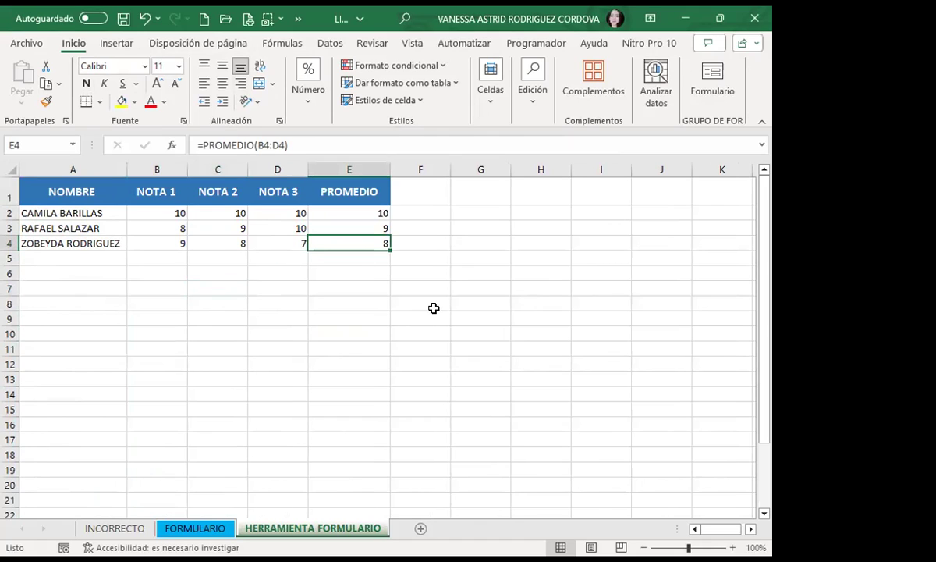
click(310, 319)
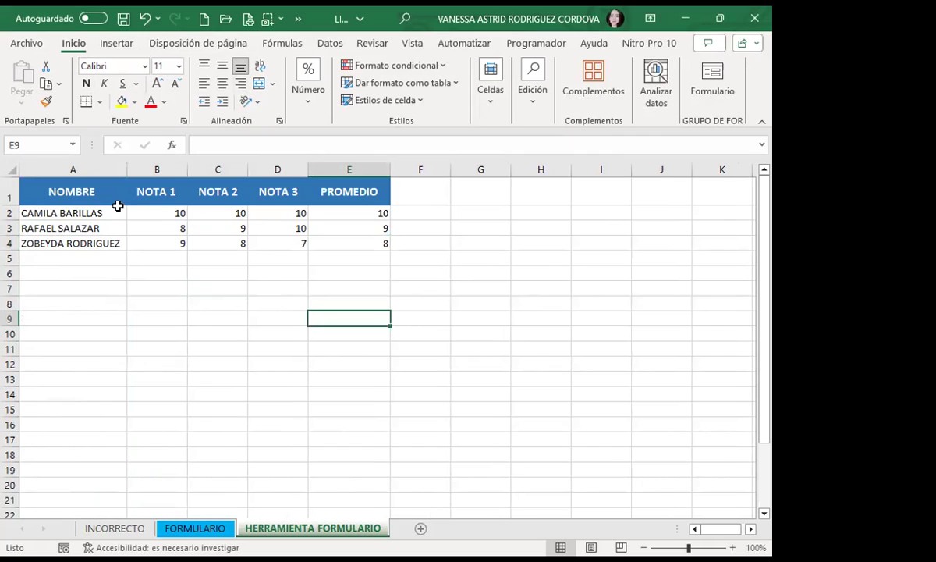
- Put borders on every cell of A1:E4 and make the data rows A2:E4 bold red
drag(40, 184, 362, 240)
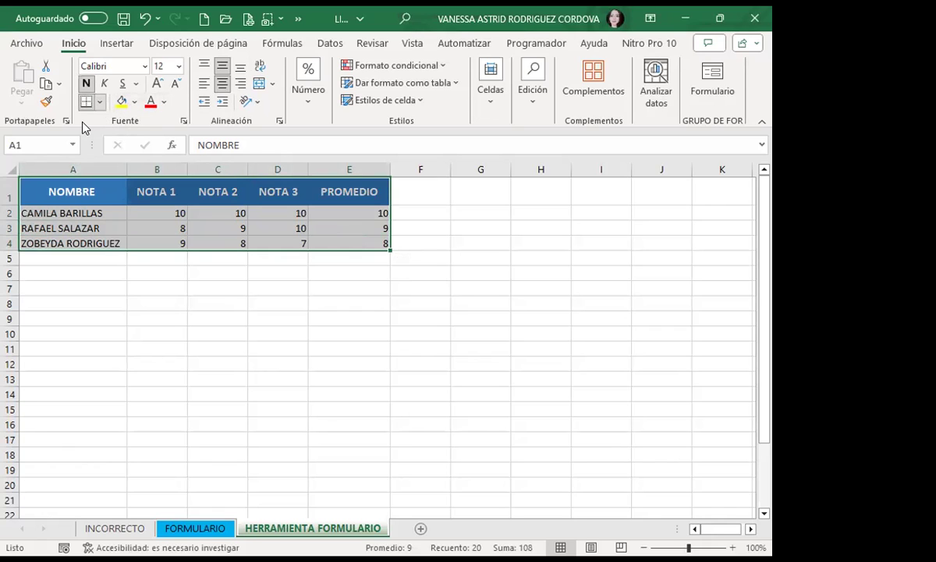
click(100, 102)
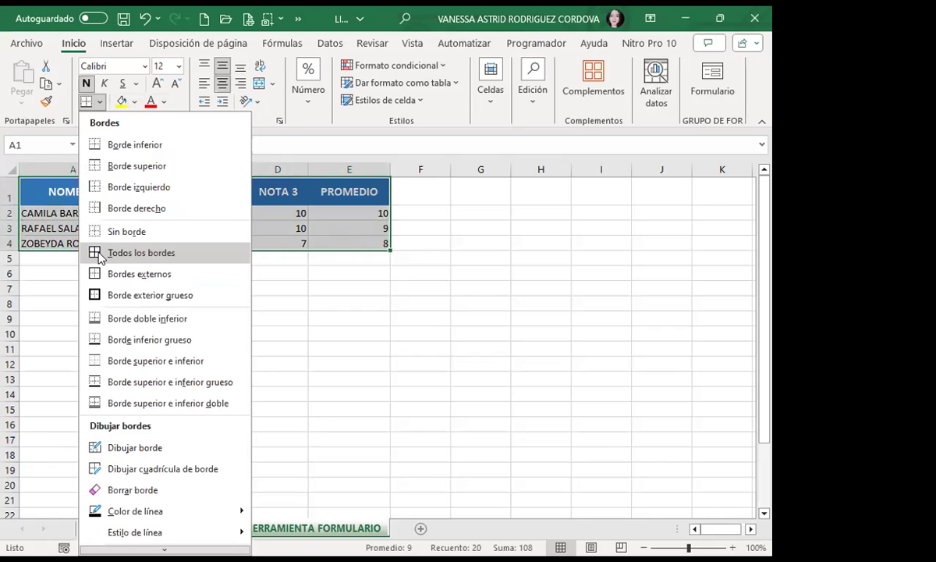
click(99, 253)
drag(117, 213, 345, 244)
click(151, 102)
click(86, 84)
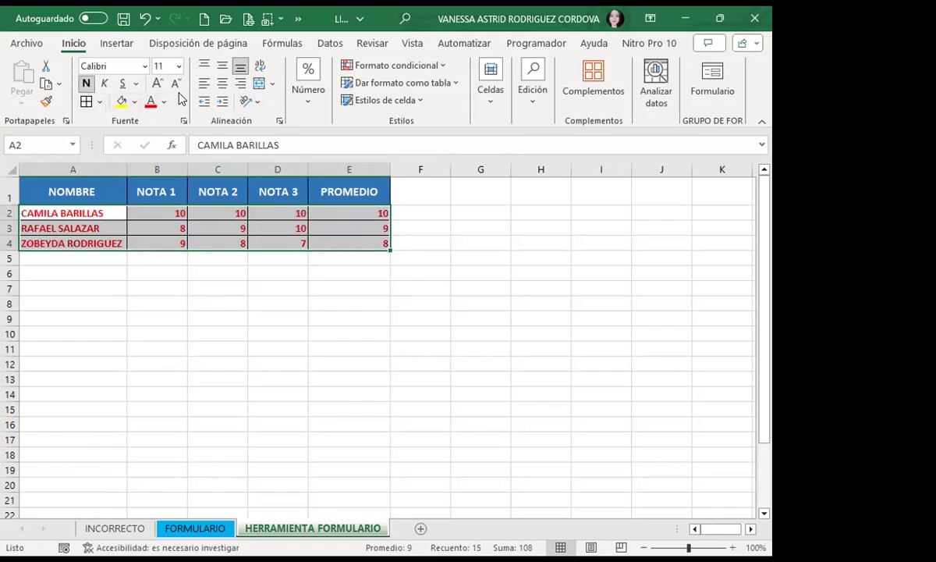
- Centre the grades and averages in B2:E4 and show them with one decimal place
drag(168, 212, 349, 236)
click(222, 66)
click(223, 84)
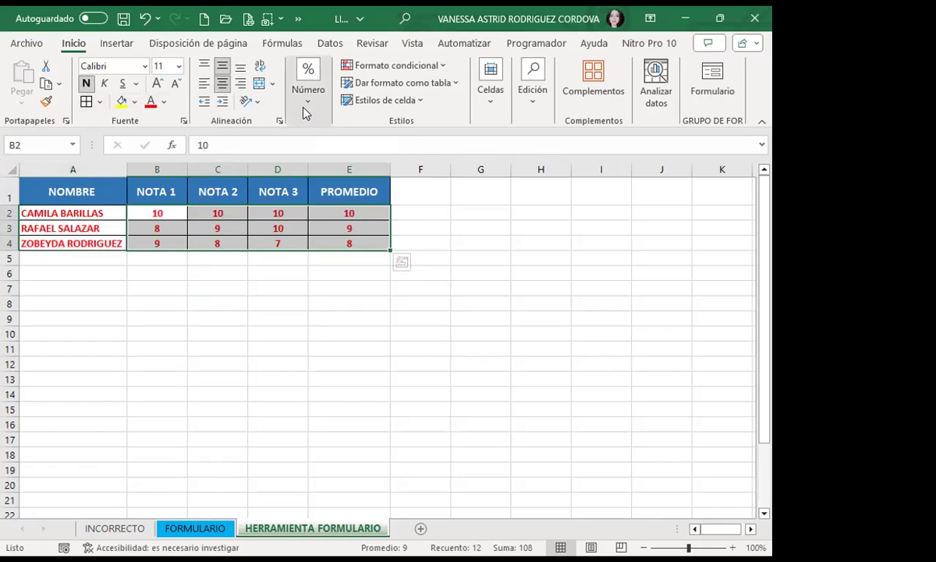
click(306, 99)
click(370, 166)
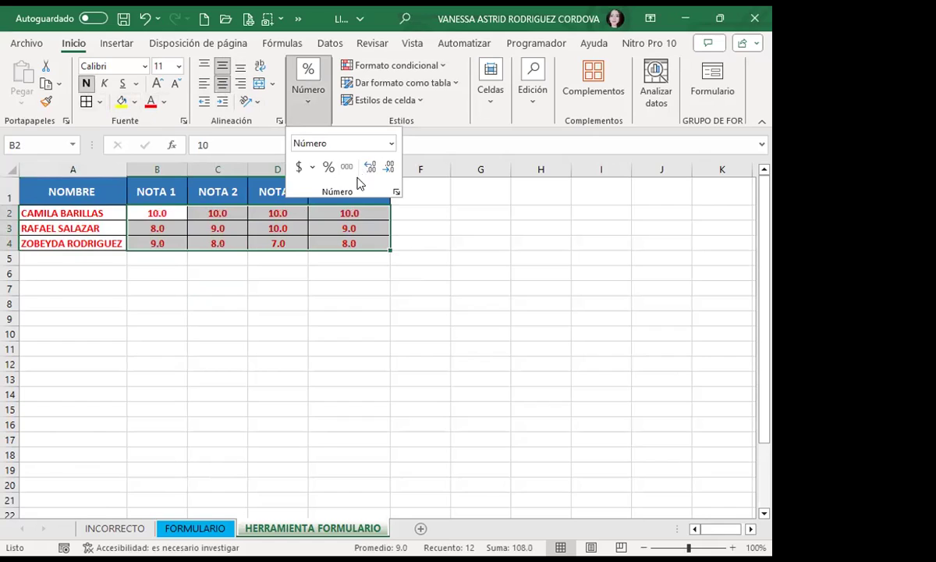
- Select a cell in the grade table and reopen its data form on the first of 3 records
click(168, 273)
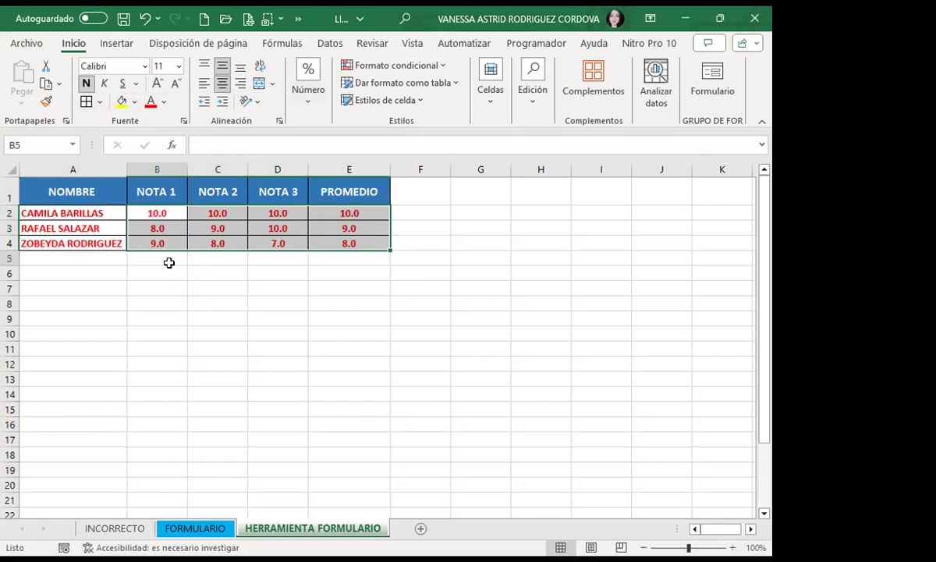
click(170, 265)
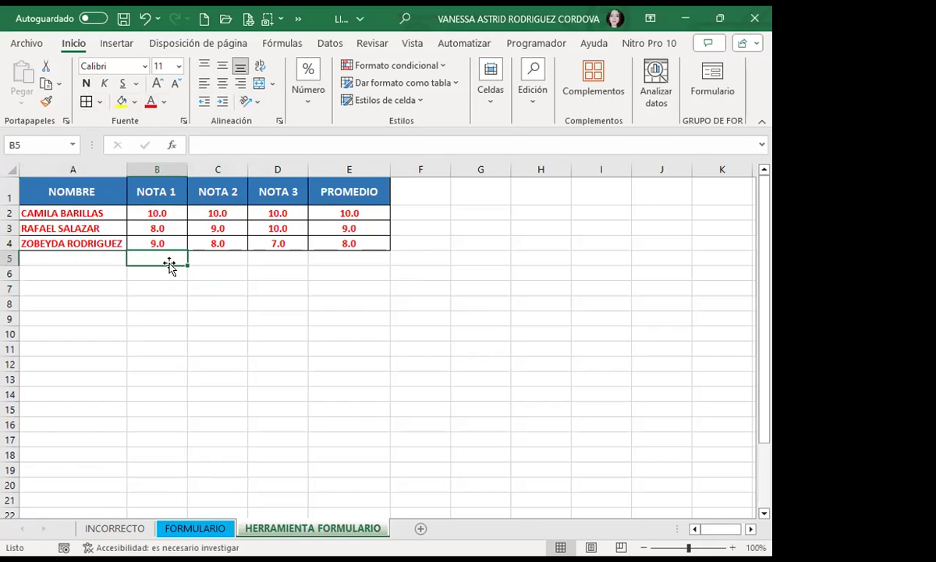
click(39, 212)
click(717, 92)
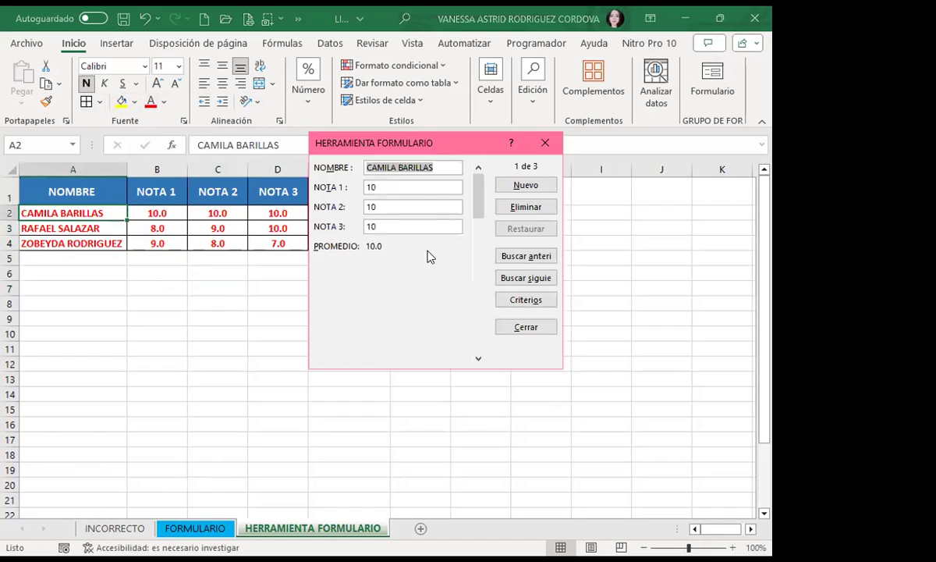
- Enter a fourth student's name with grades 8, 10 and 10 as a new record
click(522, 191)
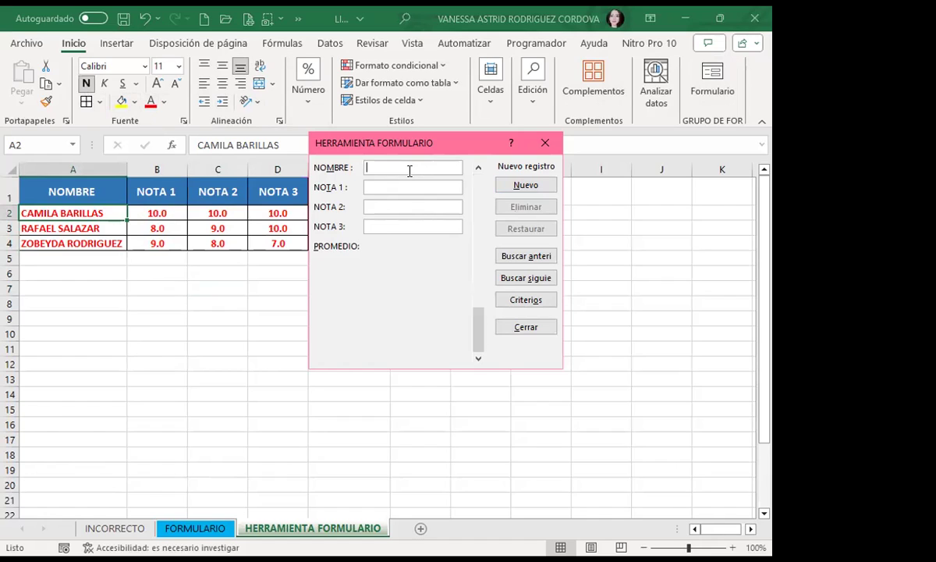
text(8)
key(Tab)
text(1010)
key(Return)
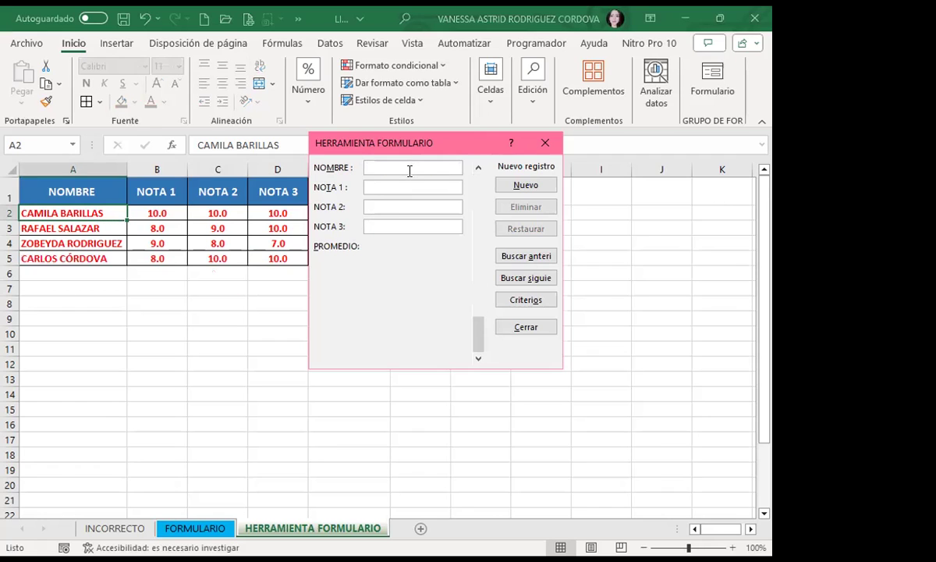
- Apply thick black outline and inner borders to every cell of the grade table A1:E5
click(544, 140)
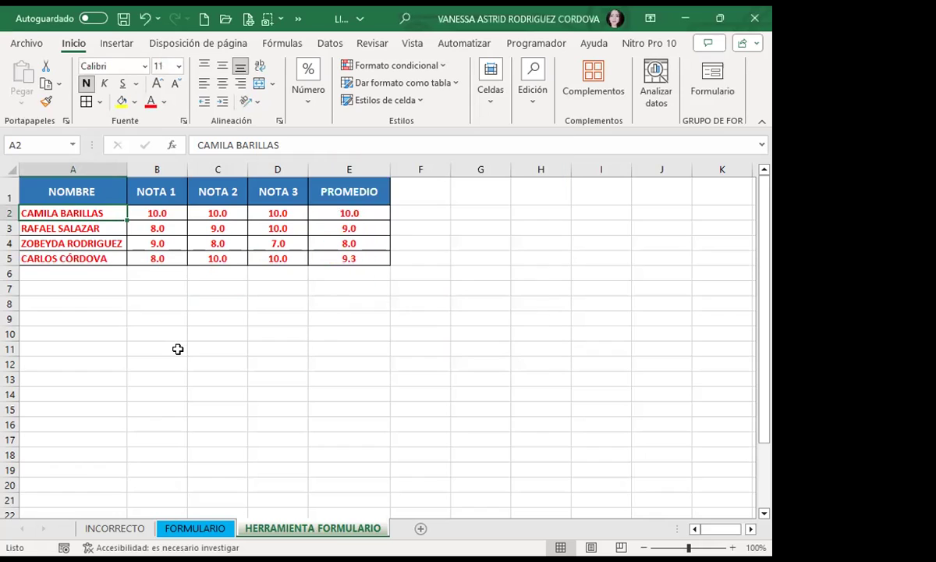
mouse_move(47, 195)
mouse_down()
mouse_move(370, 249)
mouse_move(369, 258)
mouse_up()
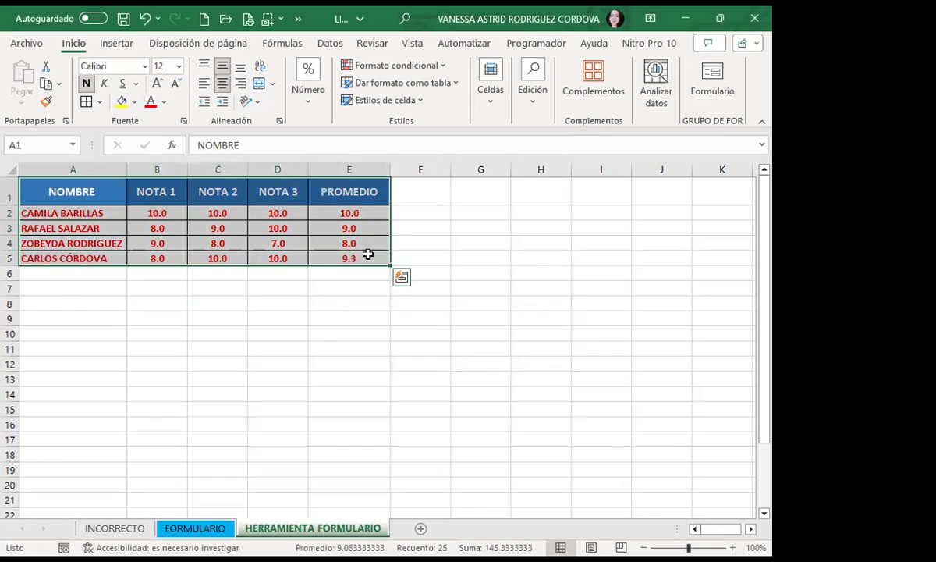
click(278, 121)
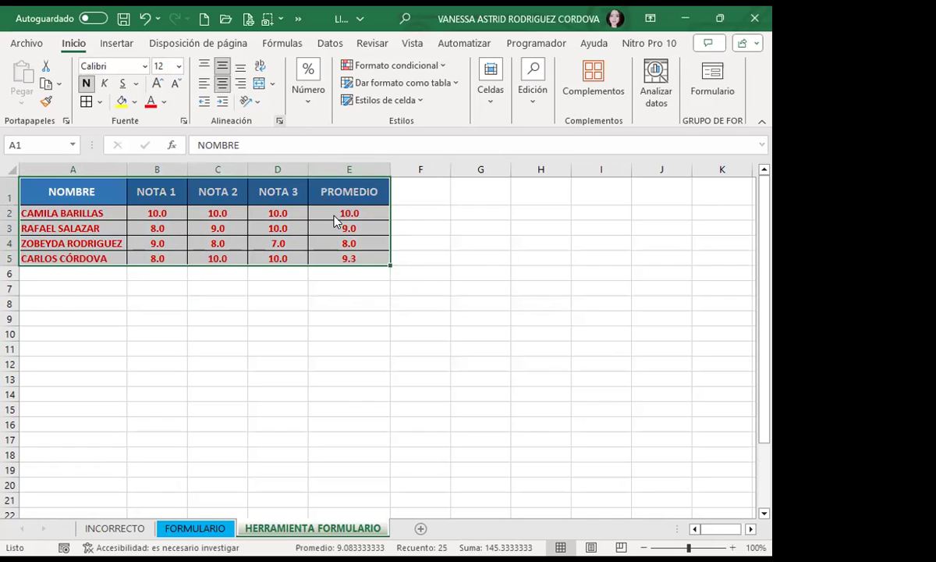
click(398, 105)
click(324, 215)
click(458, 150)
click(500, 150)
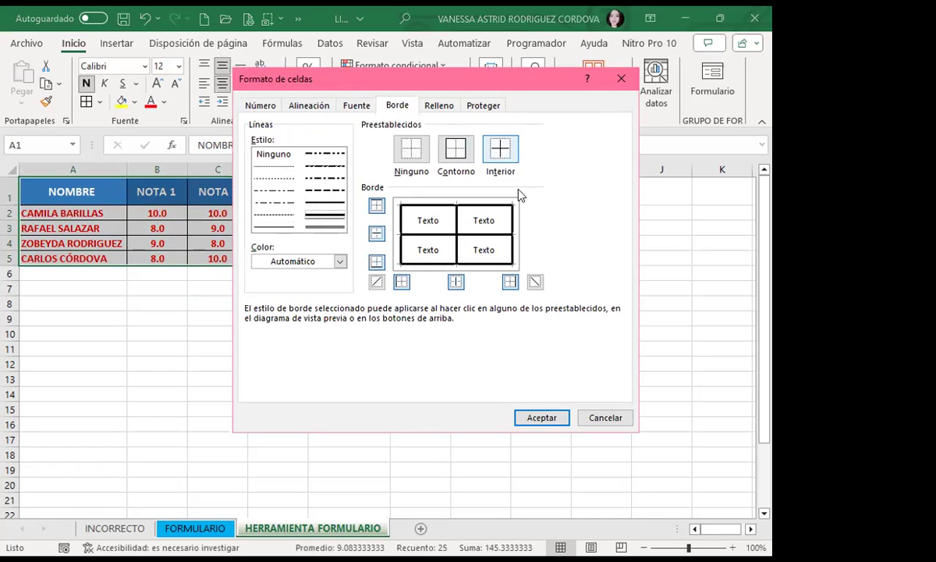
click(524, 416)
click(209, 366)
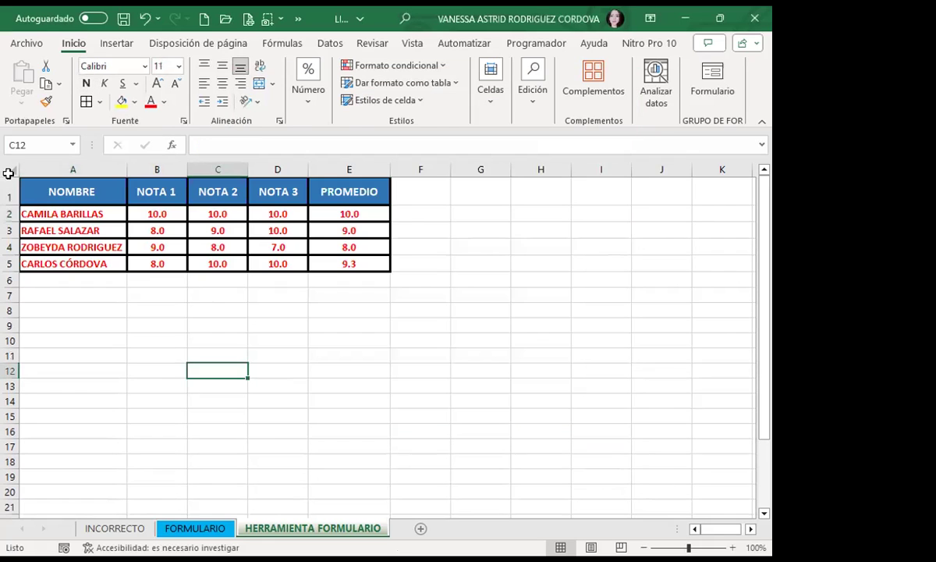
click(69, 215)
- Start a new record in the data form and enter the fifth student's full name
click(687, 93)
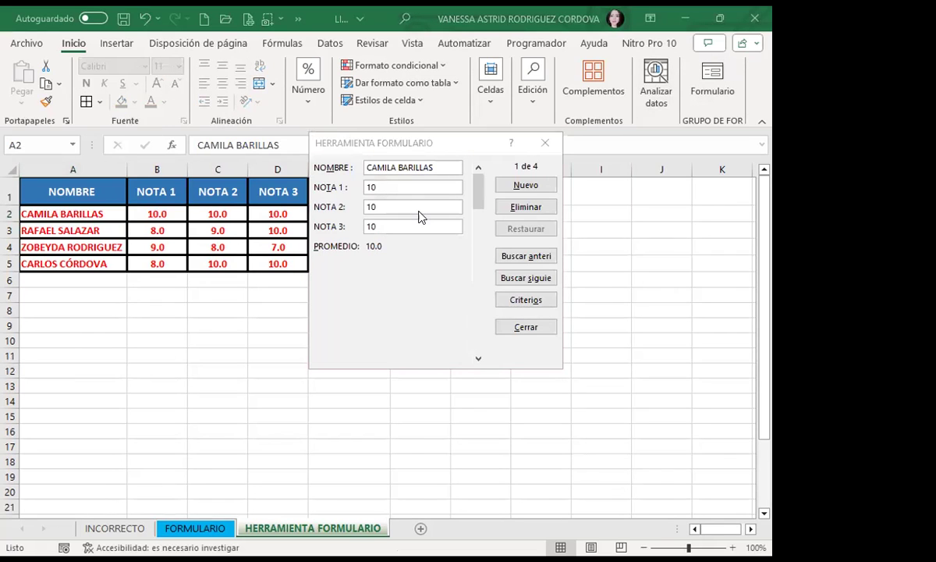
click(449, 166)
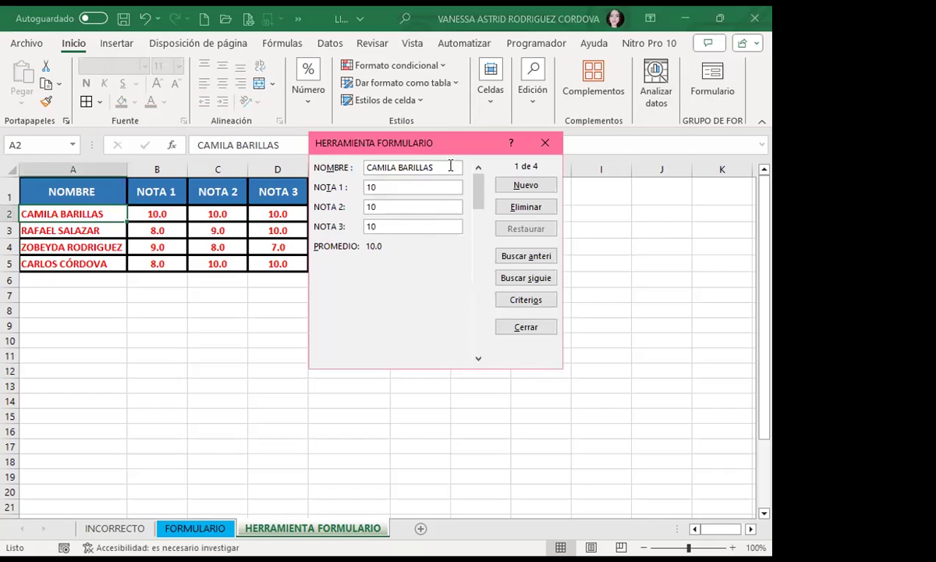
click(521, 185)
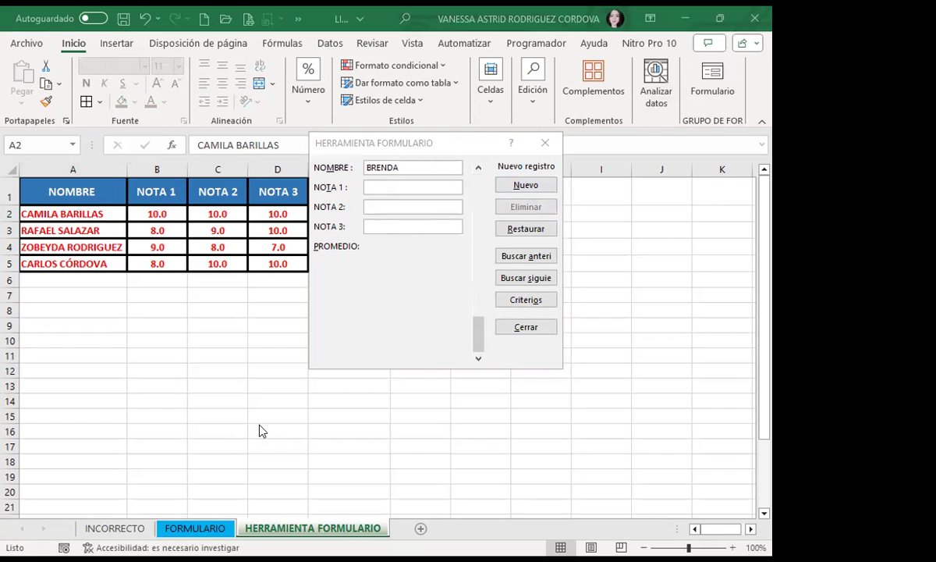
click(424, 162)
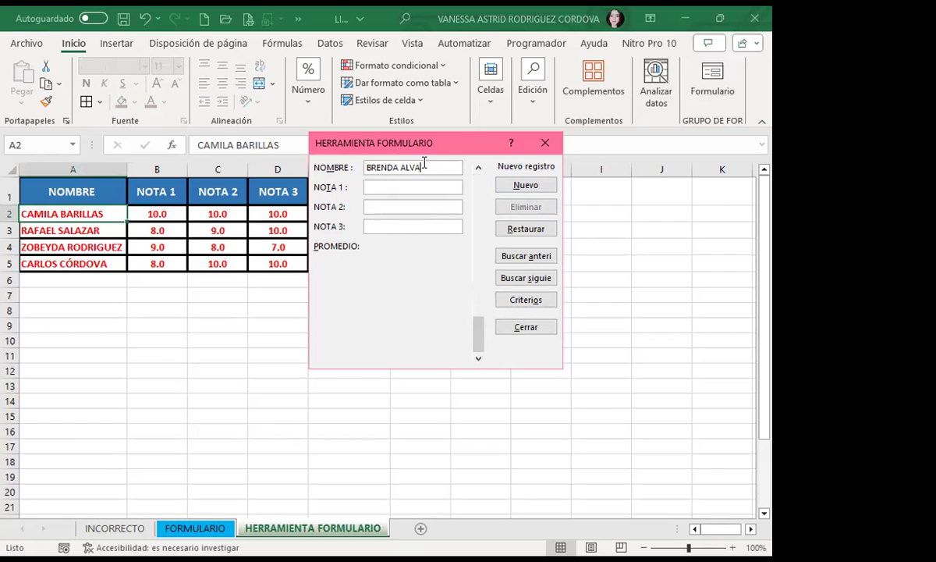
- Enter grades 10, 9 and 10, add the record as row 6, and close the form
key(Tab)
text(10)
key(Tab)
text(9)
key(Tab)
text(10)
key(Return)
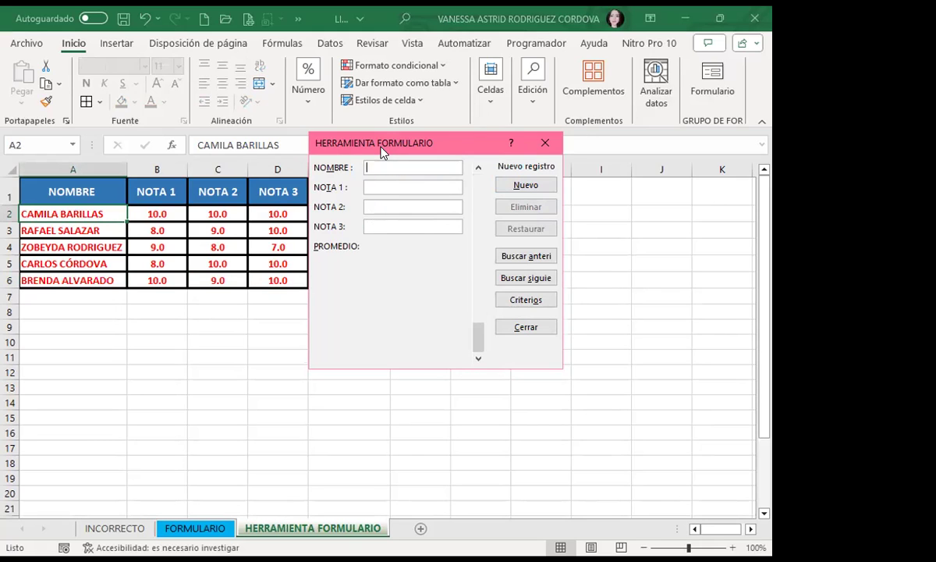
click(544, 145)
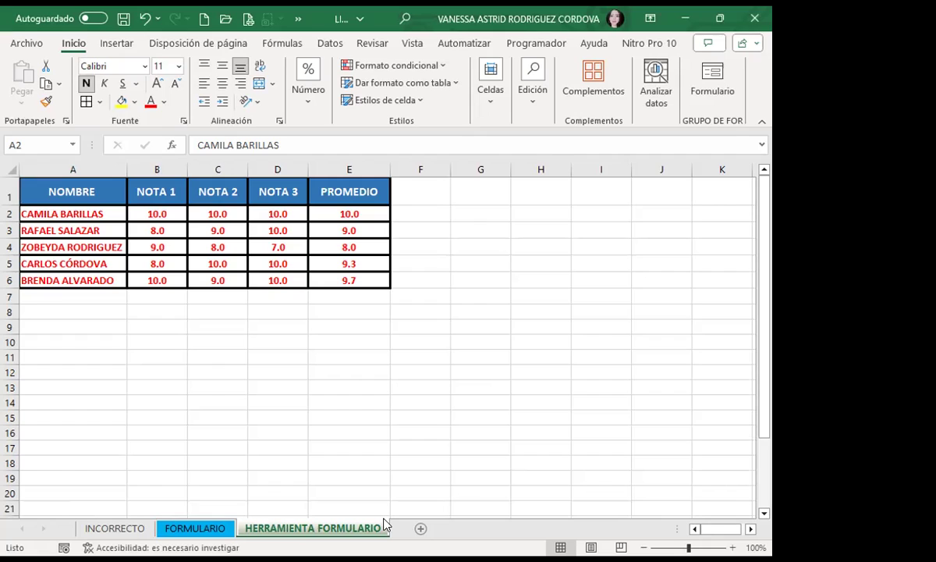
click(161, 279)
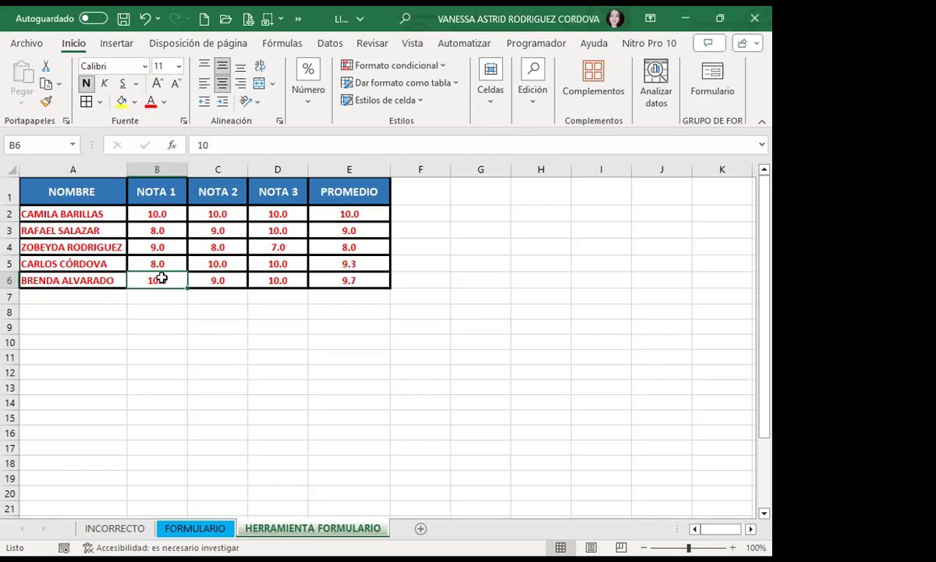
click(718, 80)
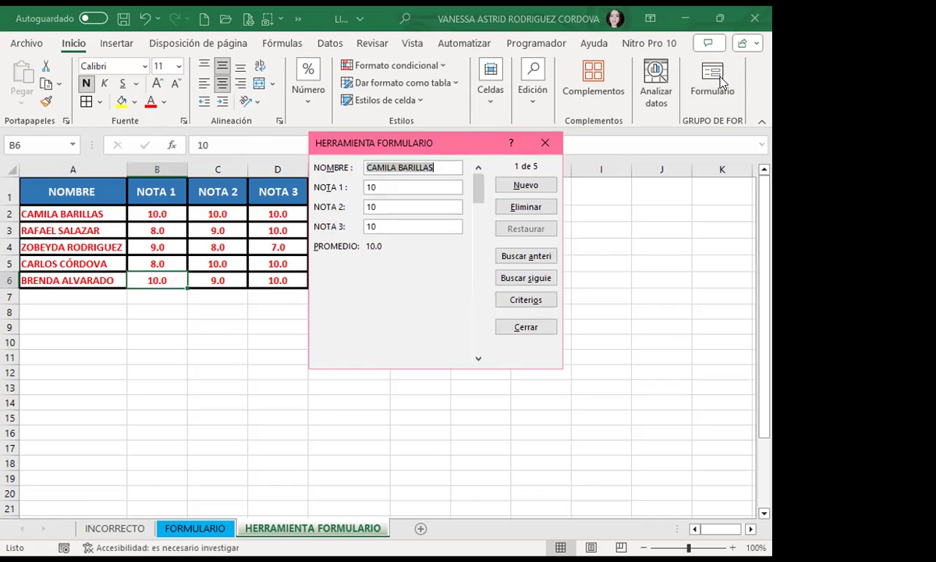
click(547, 144)
click(360, 324)
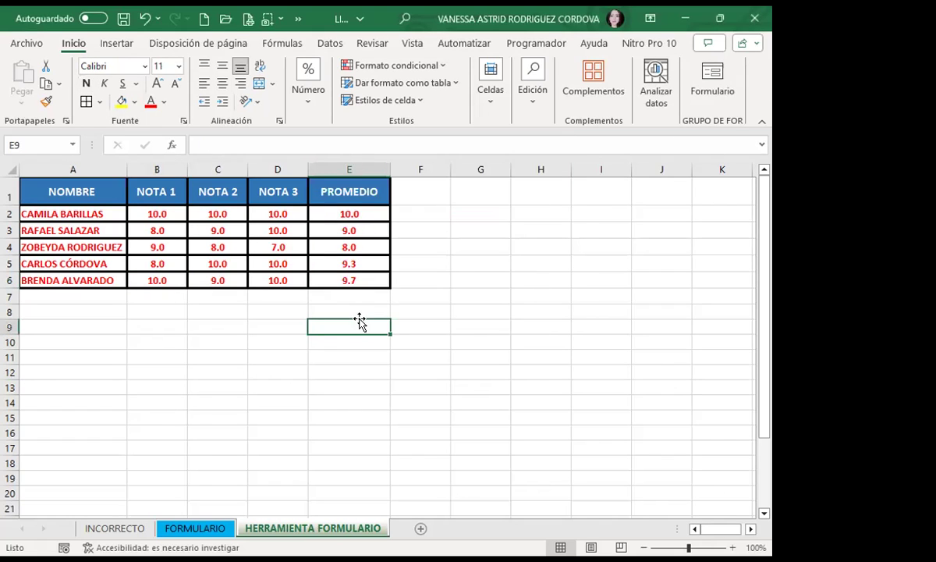
click(185, 261)
click(54, 228)
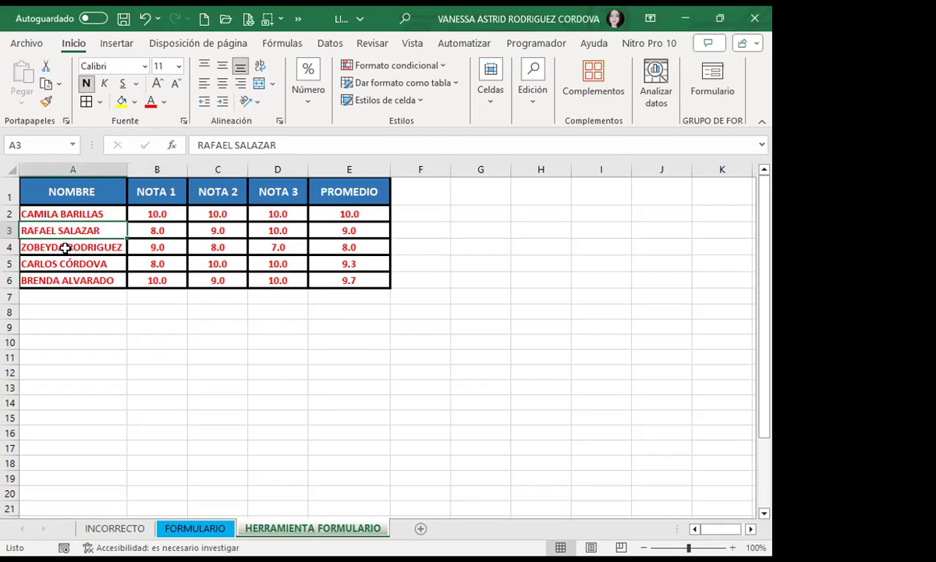
click(66, 246)
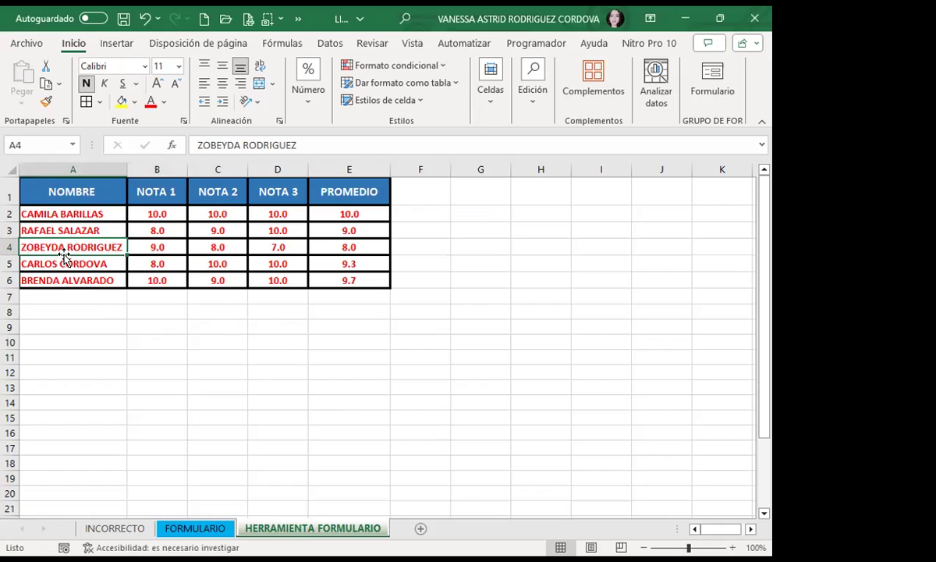
click(712, 78)
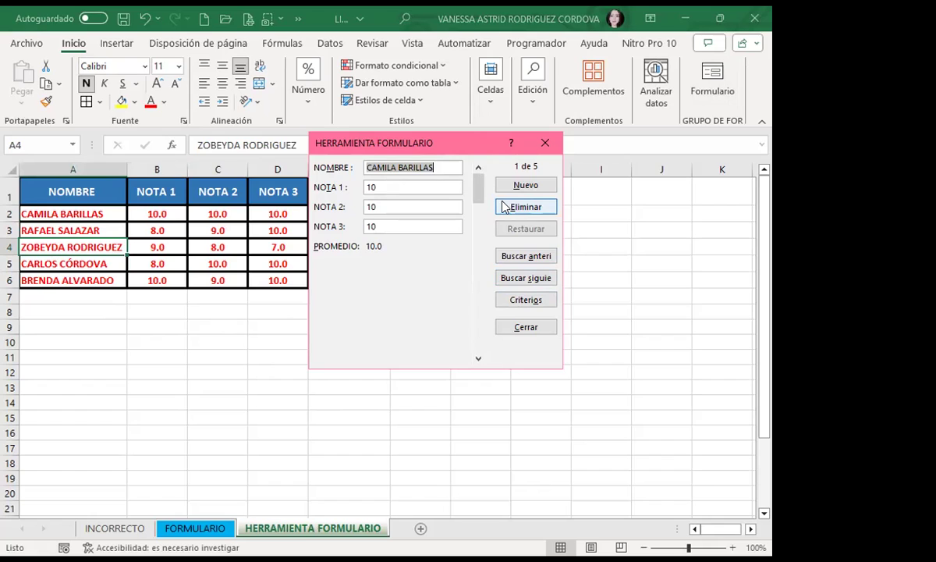
key(Tab)
key(Tab)
key(Tab)
key(Tab)
key(Tab)
key(Tab)
key(Tab)
key(Tab)
key(Tab)
key(Tab)
key(Tab)
key(Tab)
key(Tab)
key(Tab)
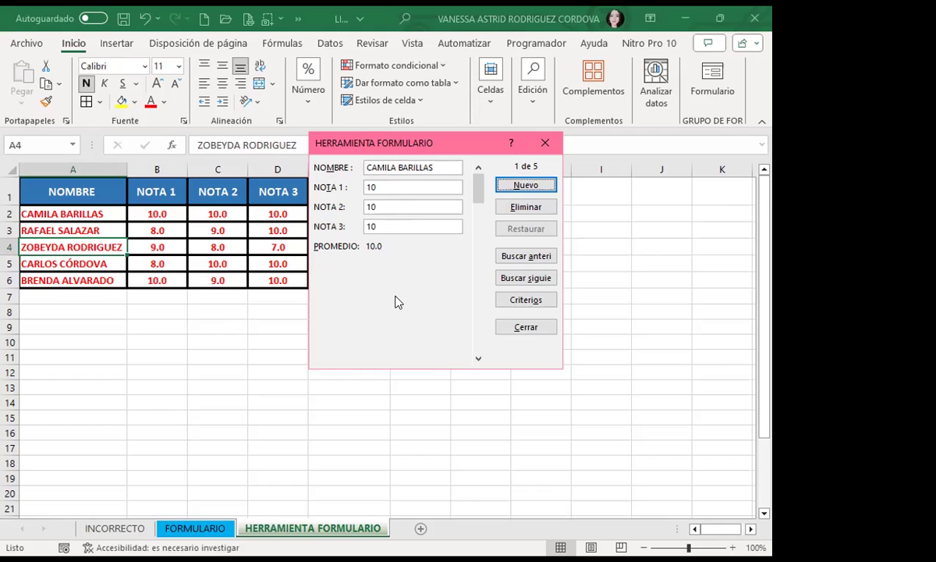
click(545, 143)
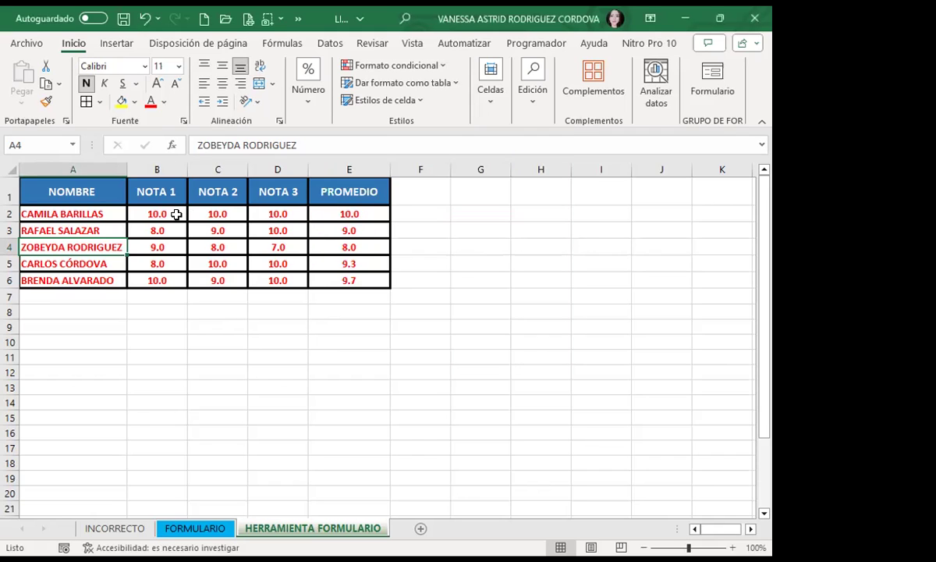
click(173, 214)
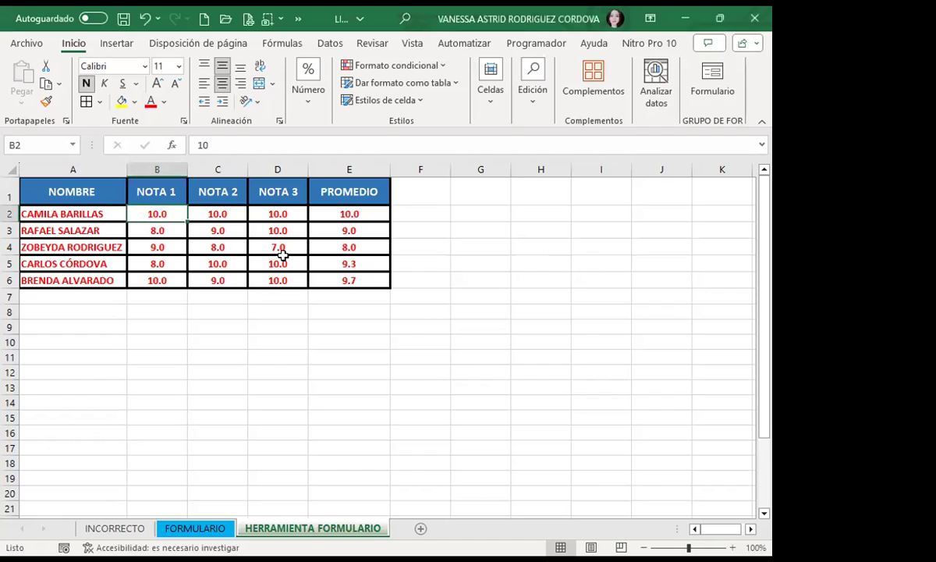
click(67, 230)
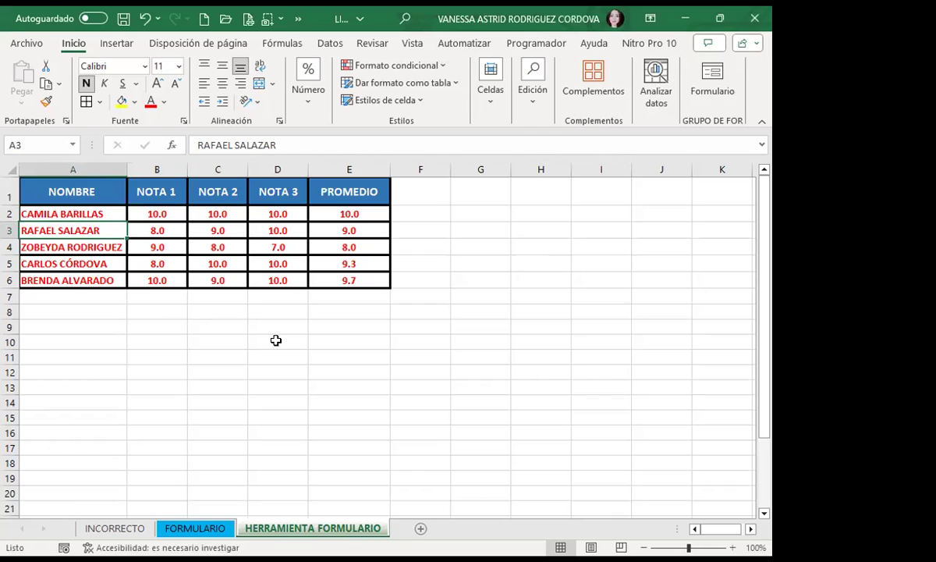
scroll(156, 297, down, 3)
scroll(163, 304, down, 3)
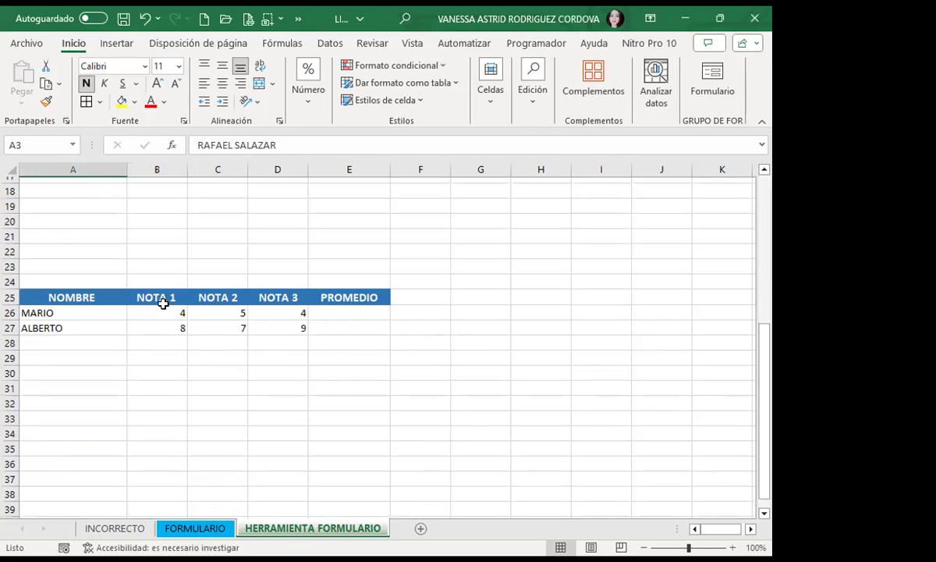
scroll(164, 304, down, 2)
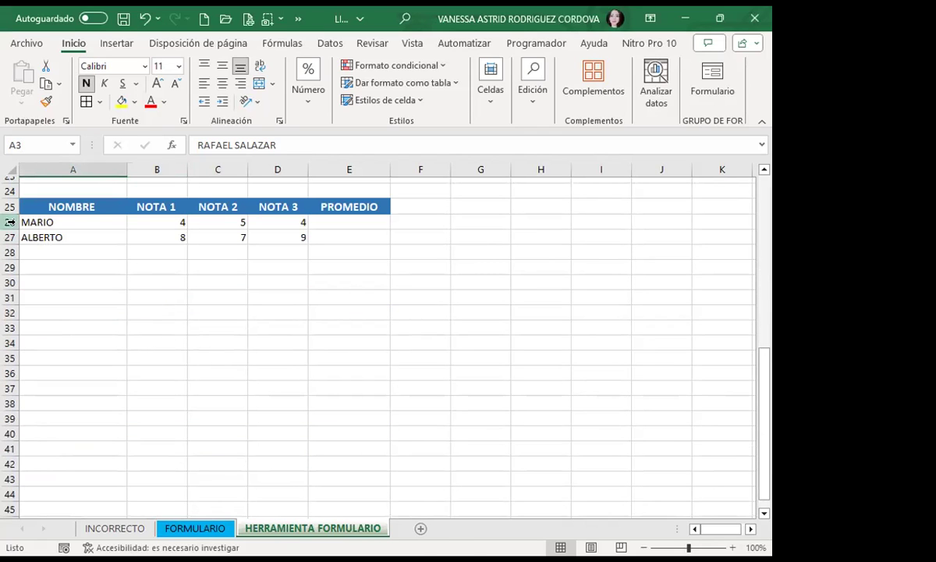
drag(11, 222, 10, 238)
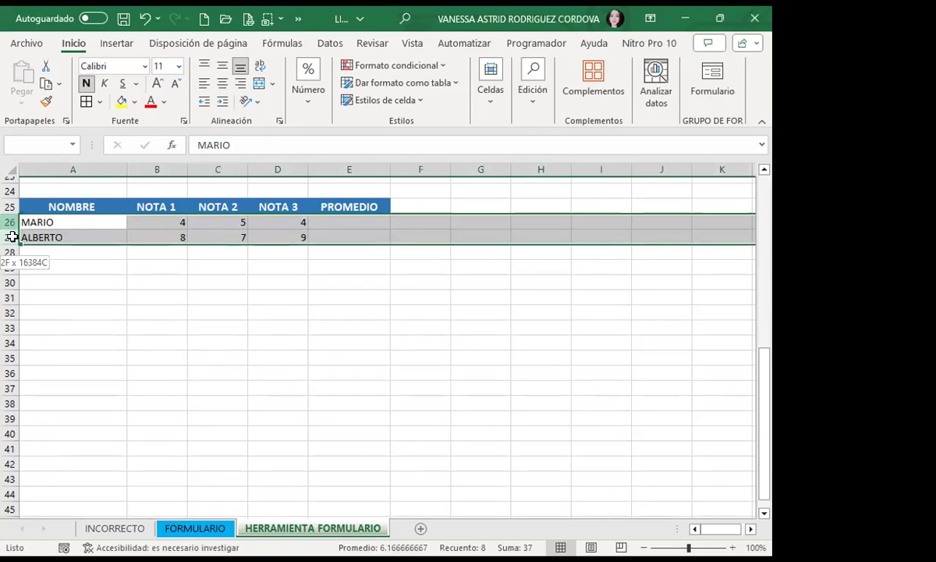
click(491, 90)
click(525, 142)
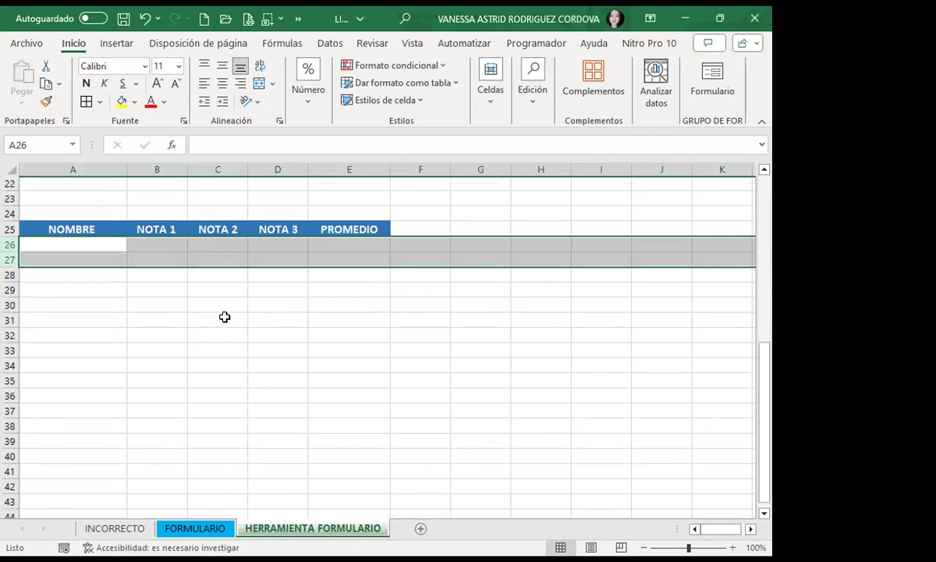
scroll(225, 317, up, 3)
click(92, 389)
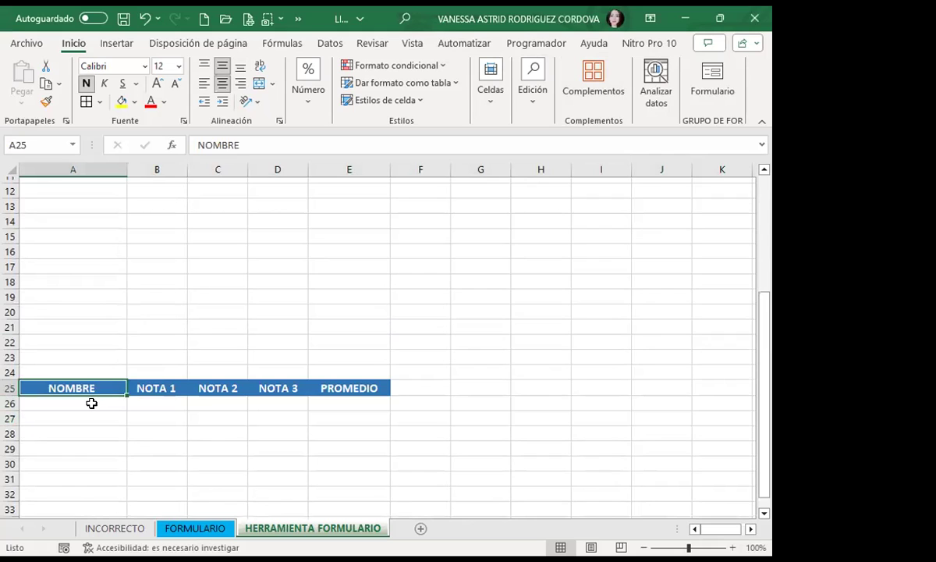
click(92, 403)
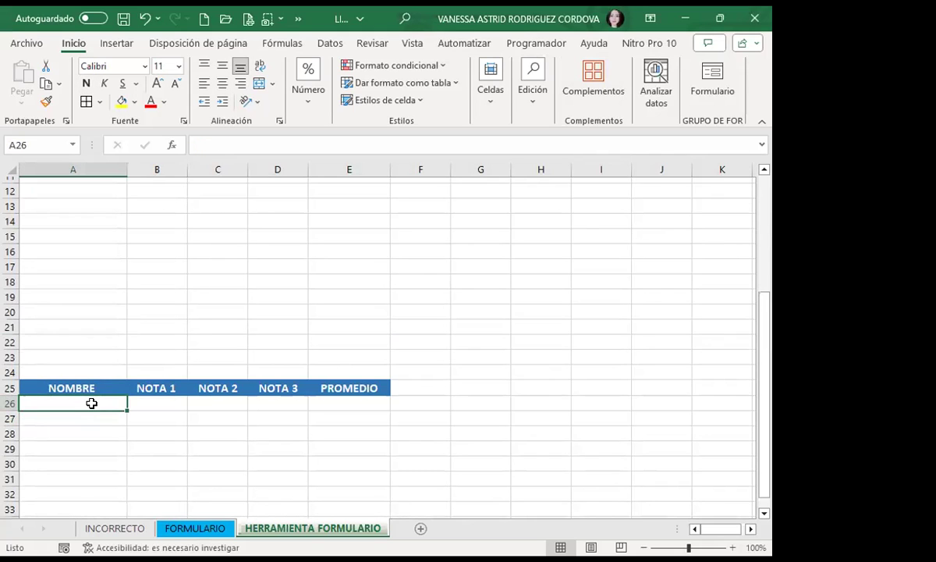
scroll(91, 402, down, 2)
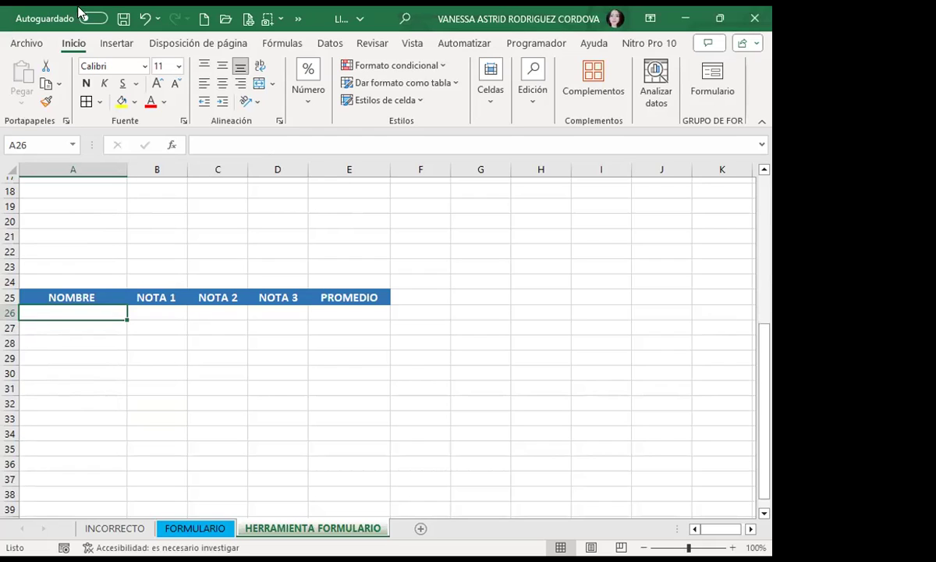
- Create a table from the NOMBRE to PROMEDIO header row, keeping 'La tabla tiene encabezados' checked
click(127, 46)
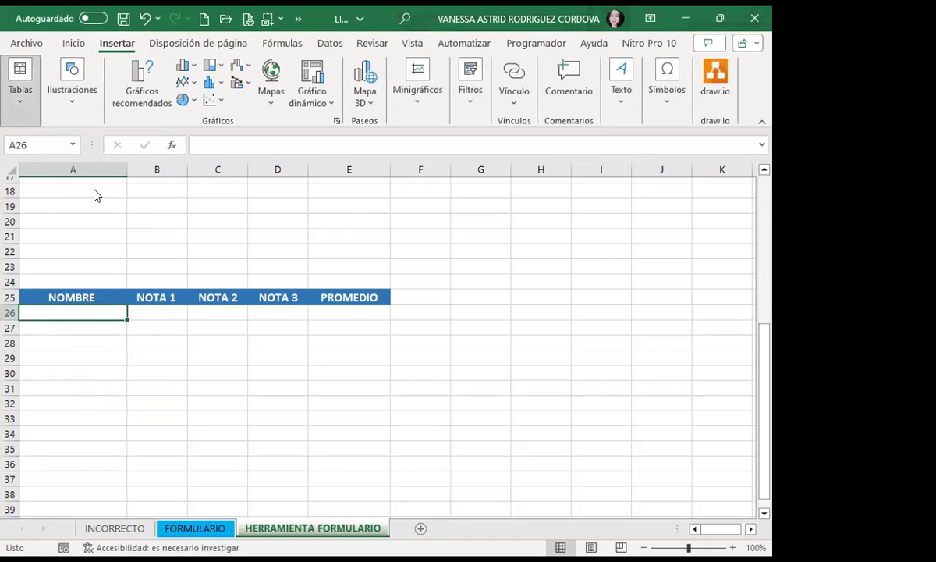
click(141, 141)
click(366, 293)
click(419, 310)
click(82, 328)
- Hide the new table's filter buttons with Ctrl+Shift+L
click(87, 311)
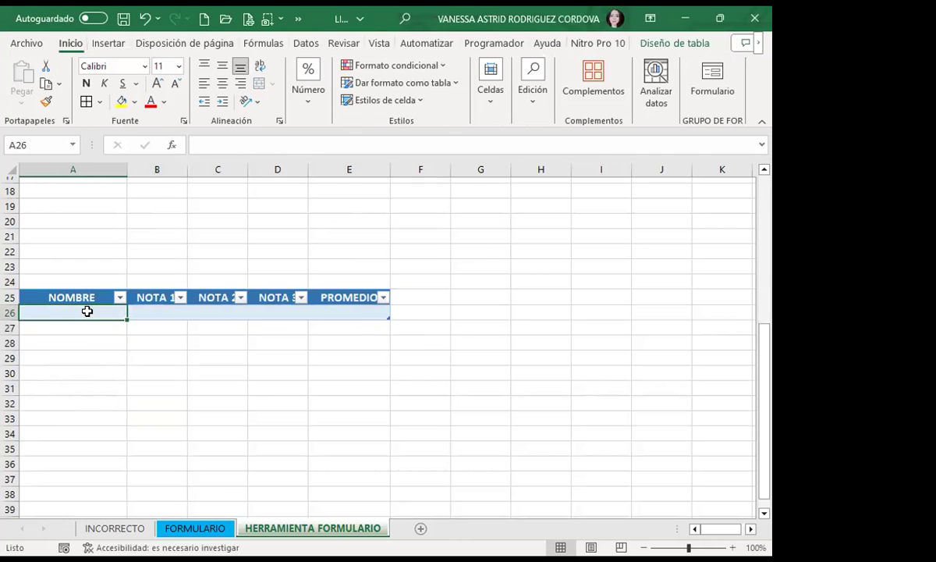
key(ctrl+shift+l)
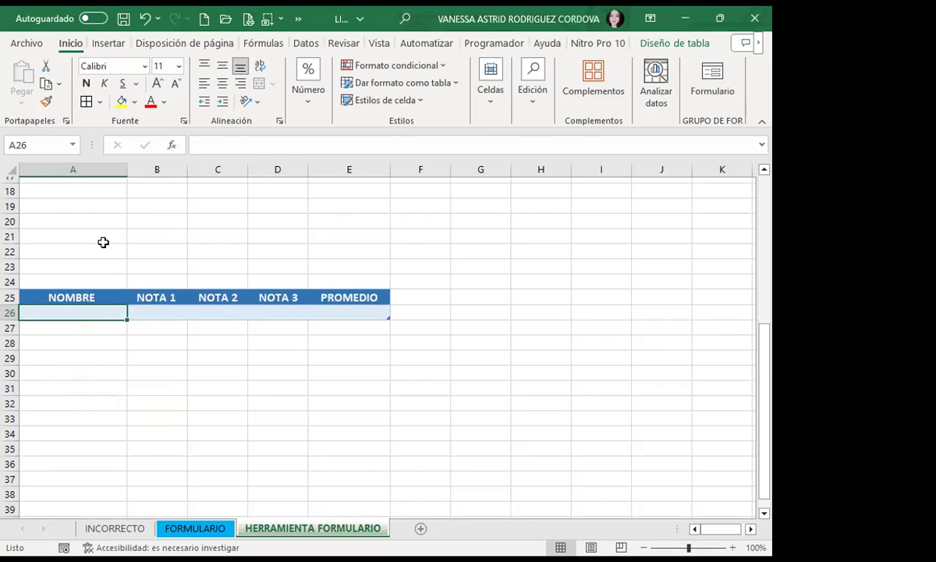
click(177, 352)
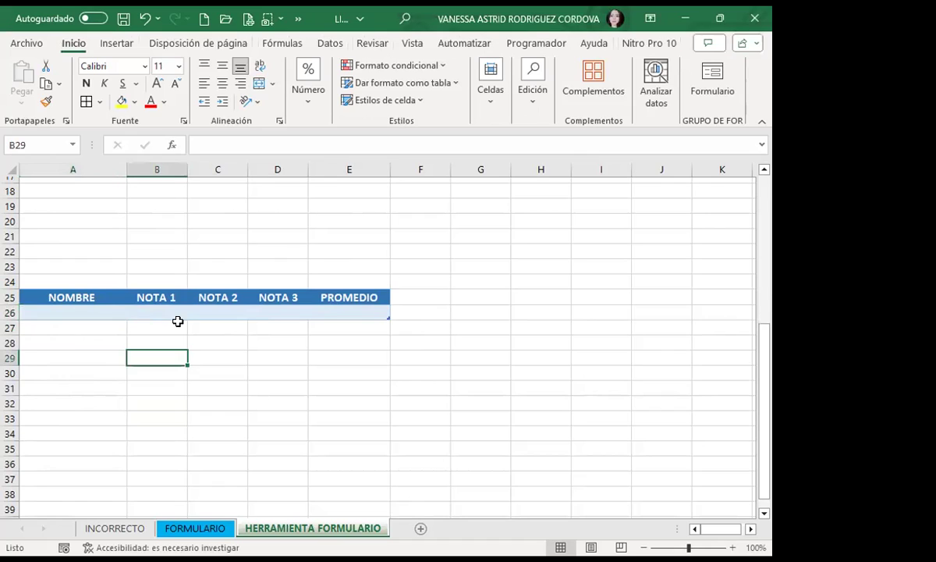
click(48, 315)
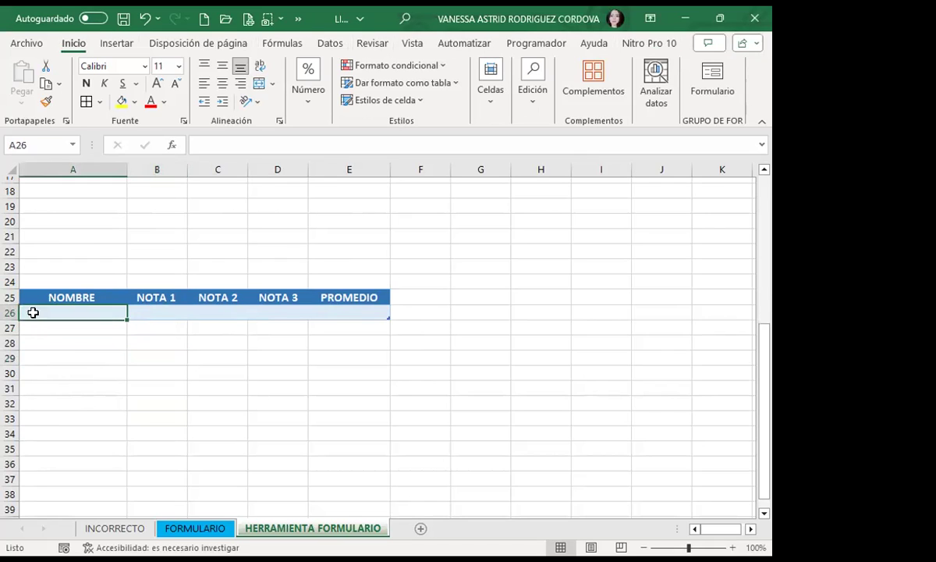
click(46, 328)
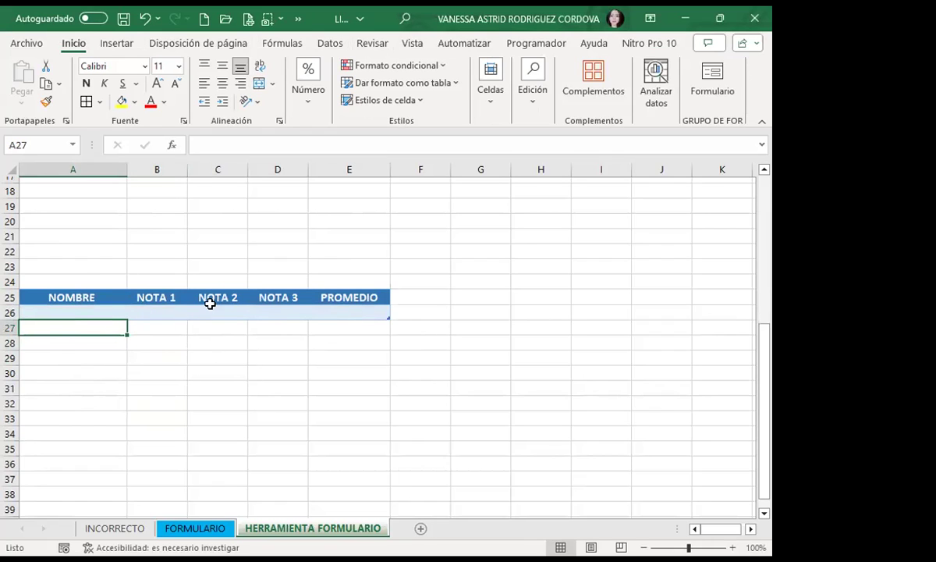
- Open the data entry form for the row-25 table from cell A26 after dismissing the error
click(711, 84)
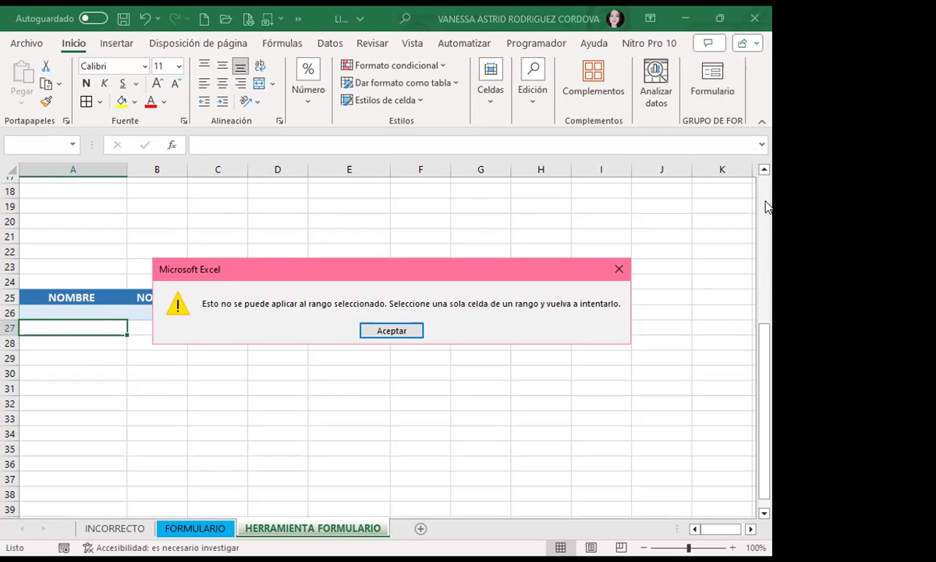
click(619, 268)
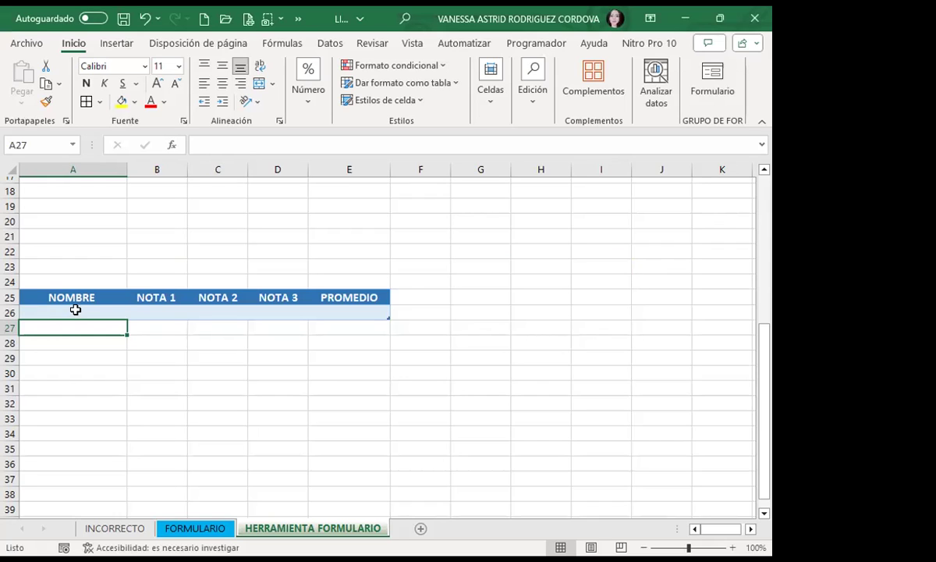
click(75, 307)
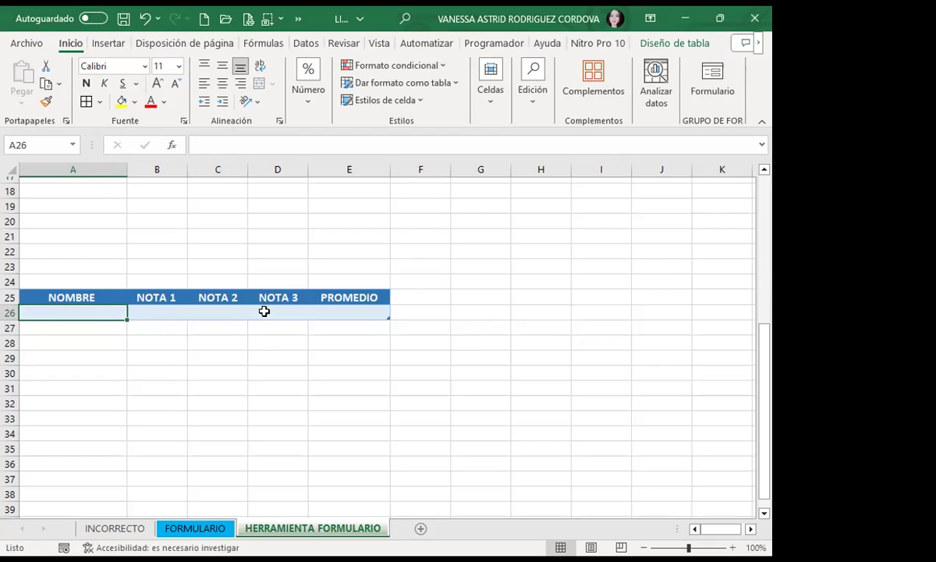
click(712, 78)
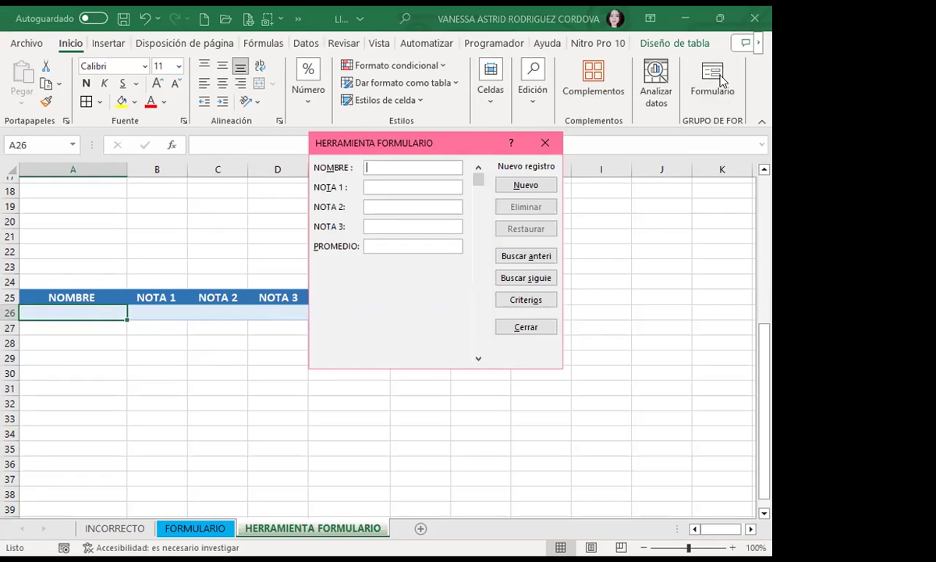
- Drag the table's resize handle down to row 30, then reopen and close the data form
click(545, 143)
drag(388, 318, 389, 394)
click(96, 388)
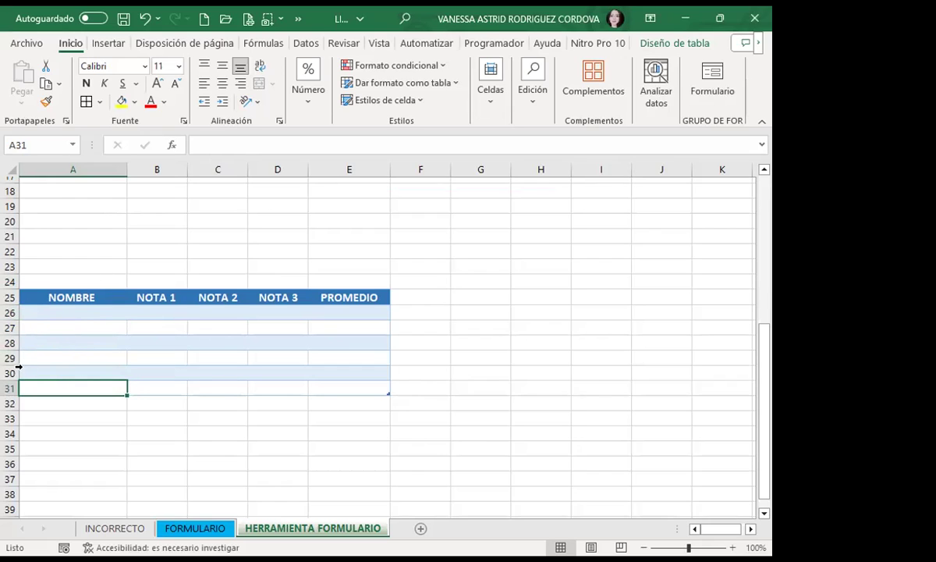
click(712, 82)
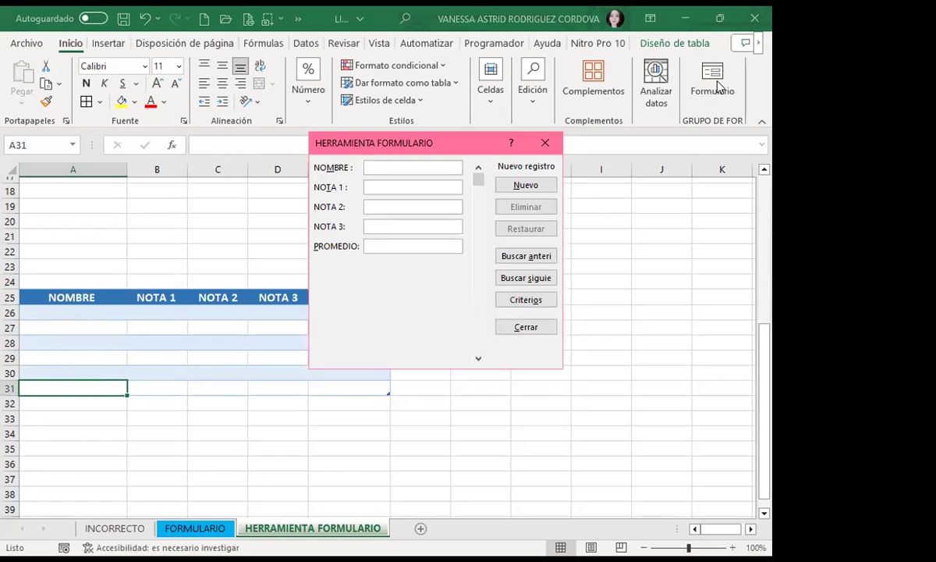
click(544, 142)
click(36, 337)
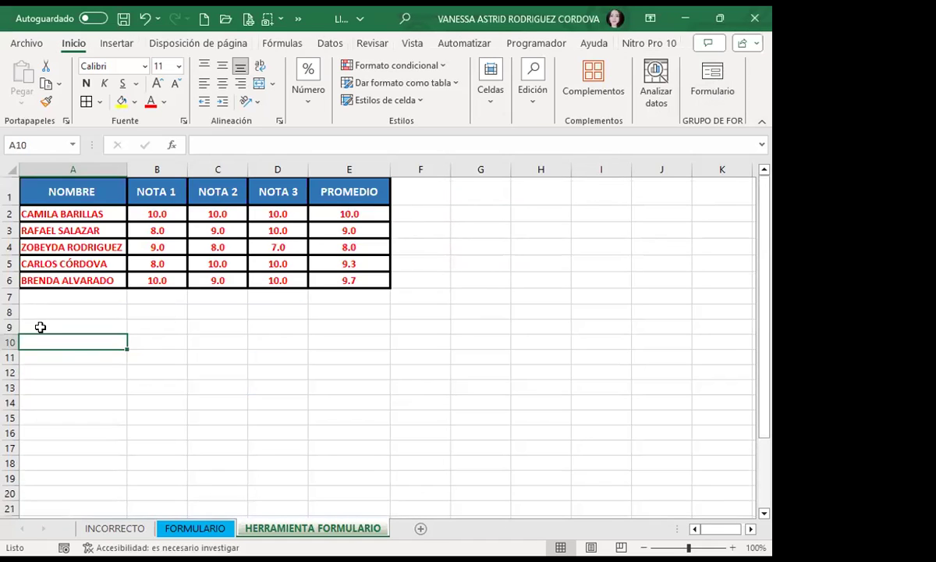
scroll(117, 343, down, 6)
scroll(47, 312, down, 3)
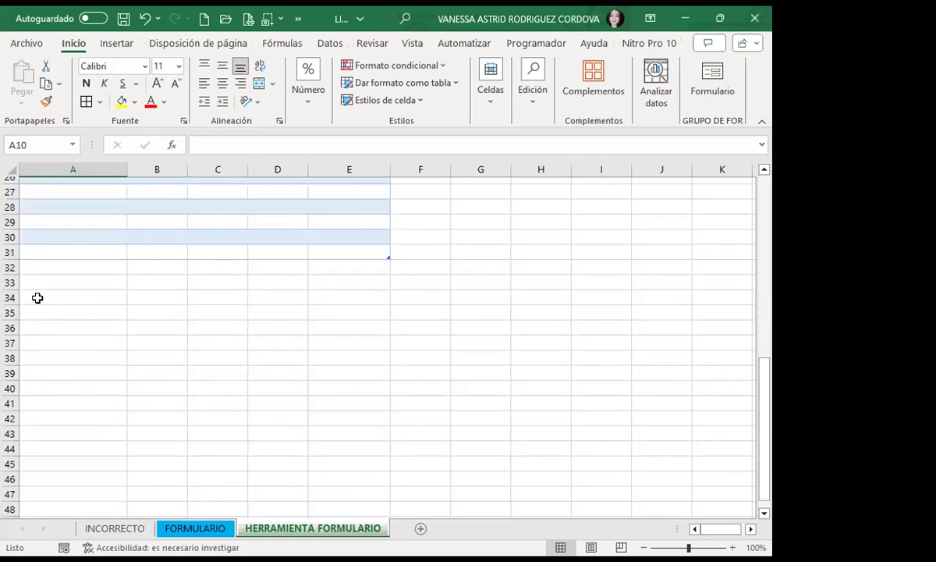
scroll(86, 316, up, 3)
click(69, 387)
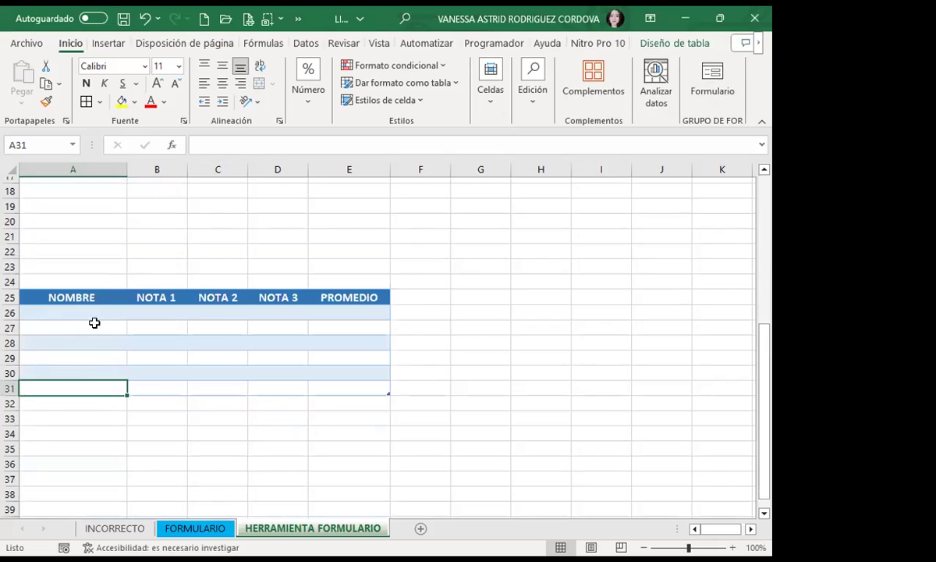
click(714, 81)
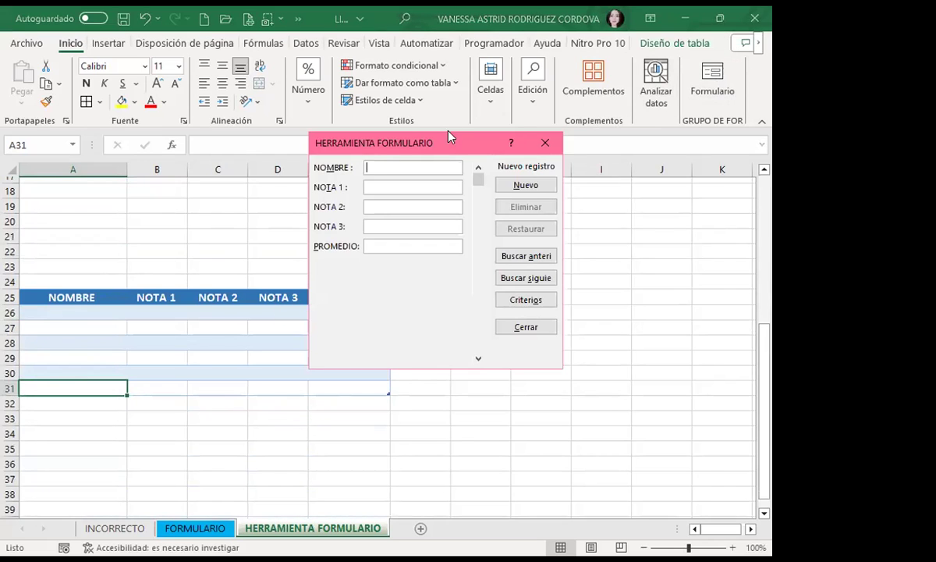
click(545, 144)
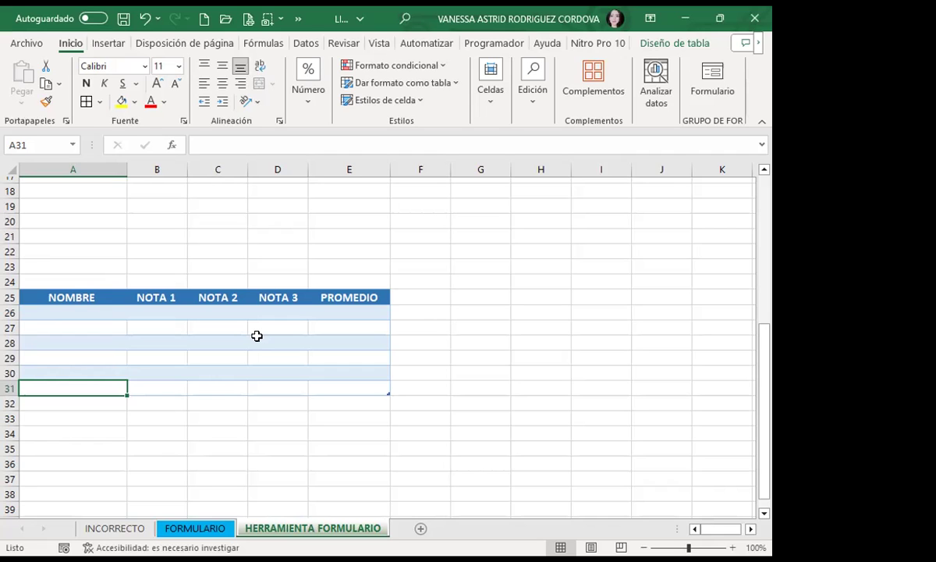
scroll(62, 328, up, 5)
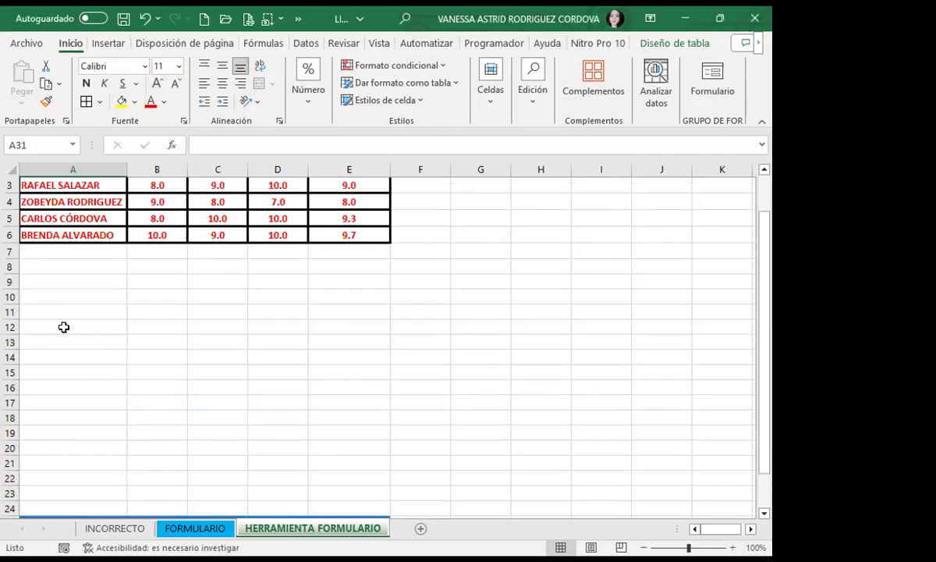
scroll(87, 221, up, 1)
click(92, 221)
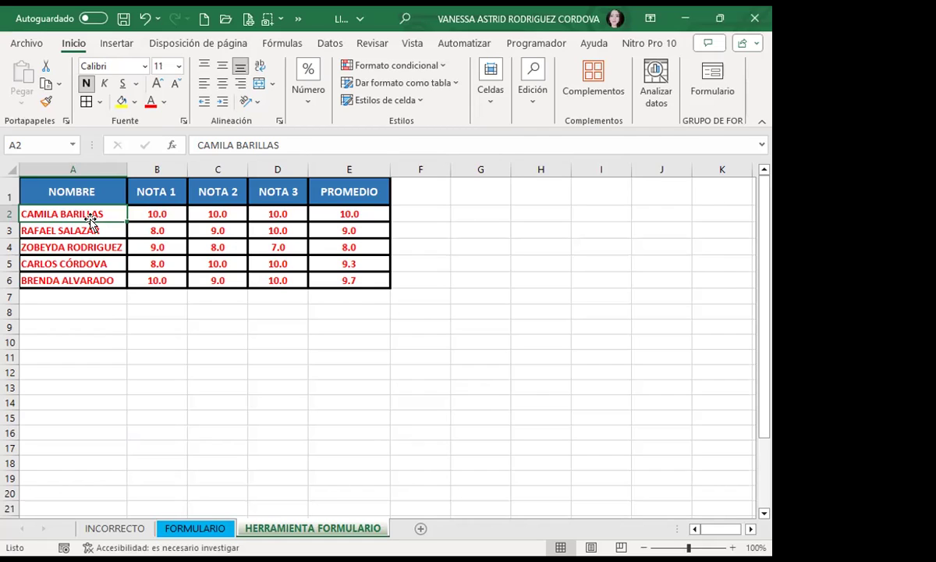
click(295, 339)
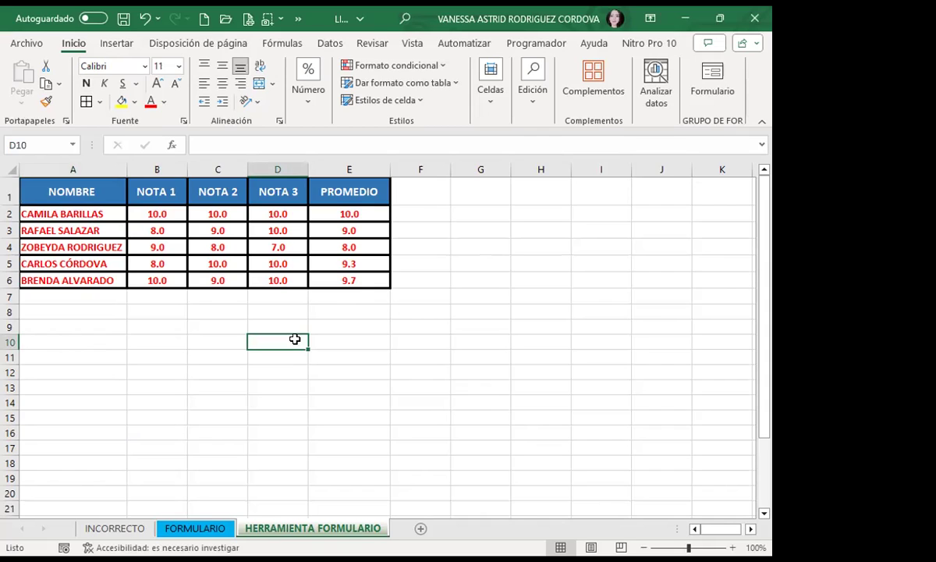
click(235, 312)
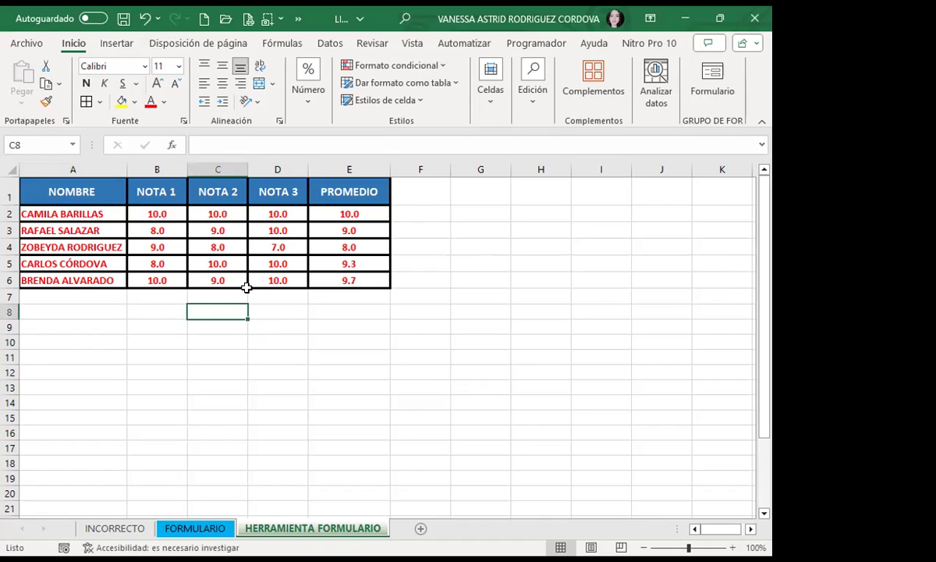
click(252, 322)
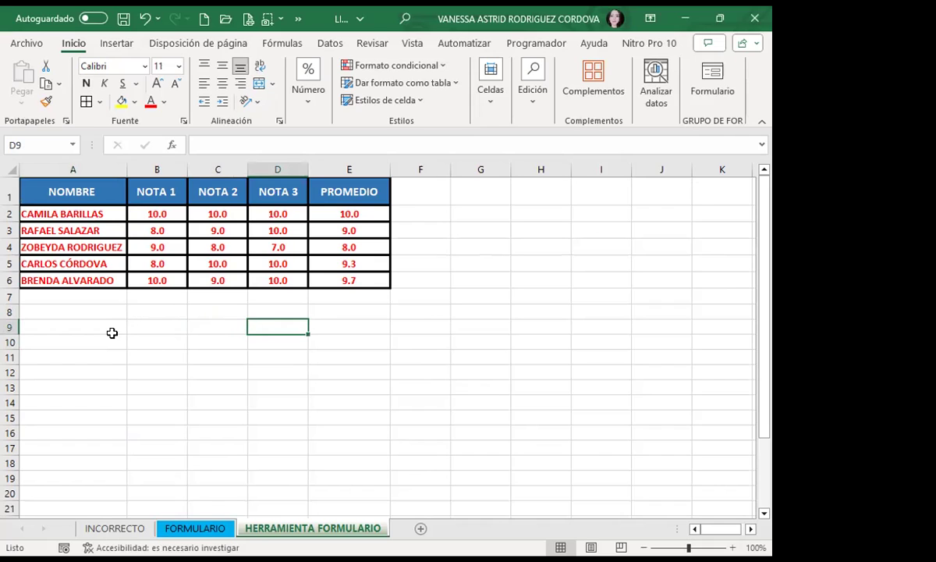
click(383, 339)
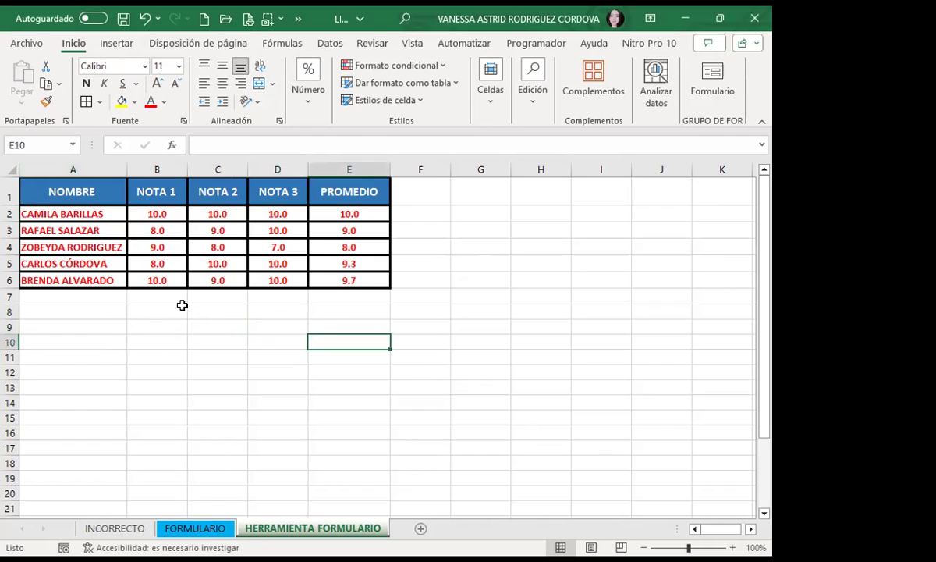
click(104, 330)
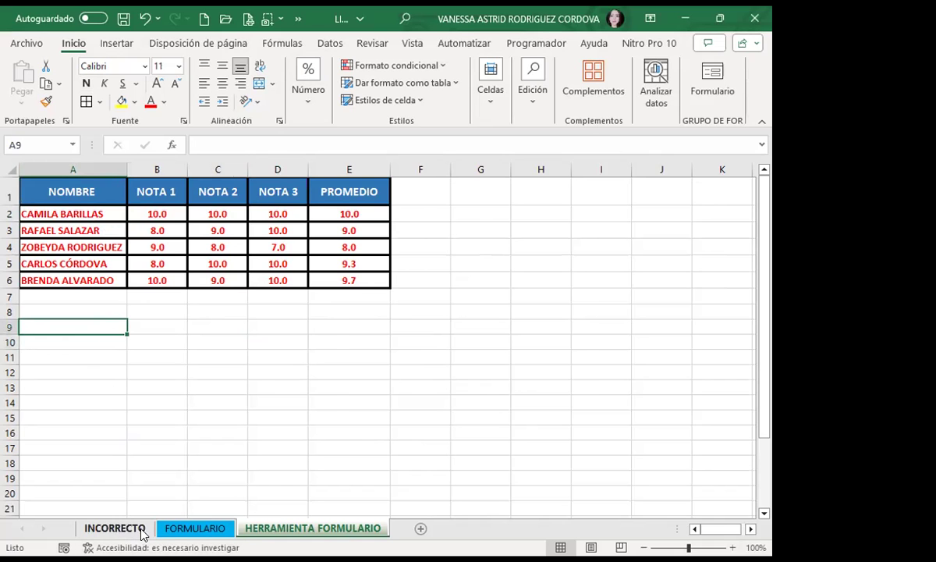
click(168, 530)
scroll(175, 328, down, 4)
scroll(219, 370, down, 5)
scroll(224, 374, down, 4)
scroll(225, 374, up, 6)
scroll(225, 374, up, 7)
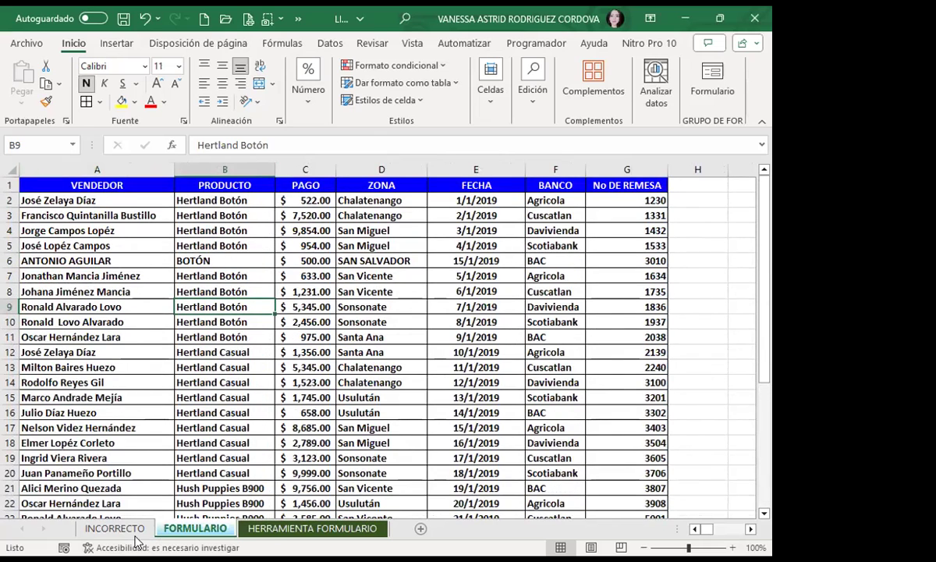
click(274, 537)
click(190, 340)
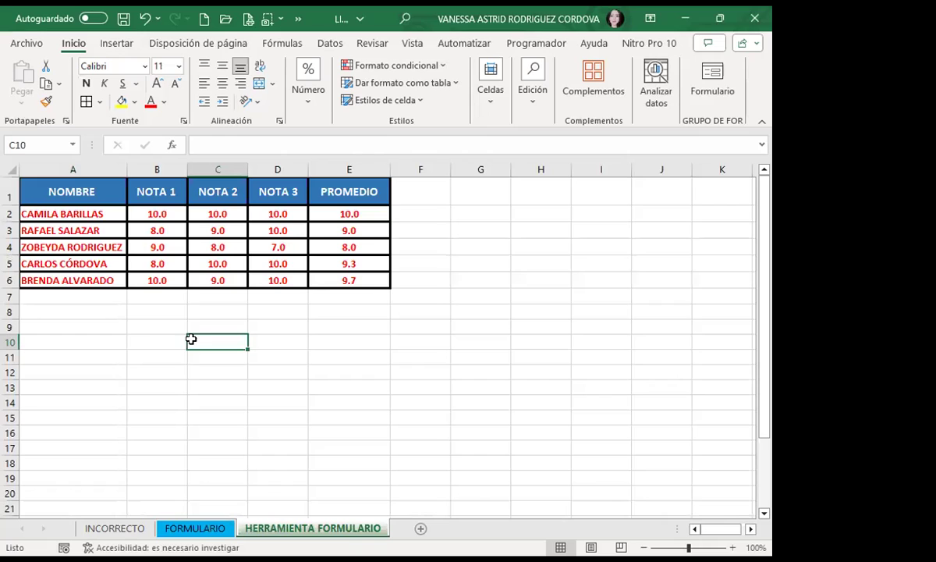
click(114, 293)
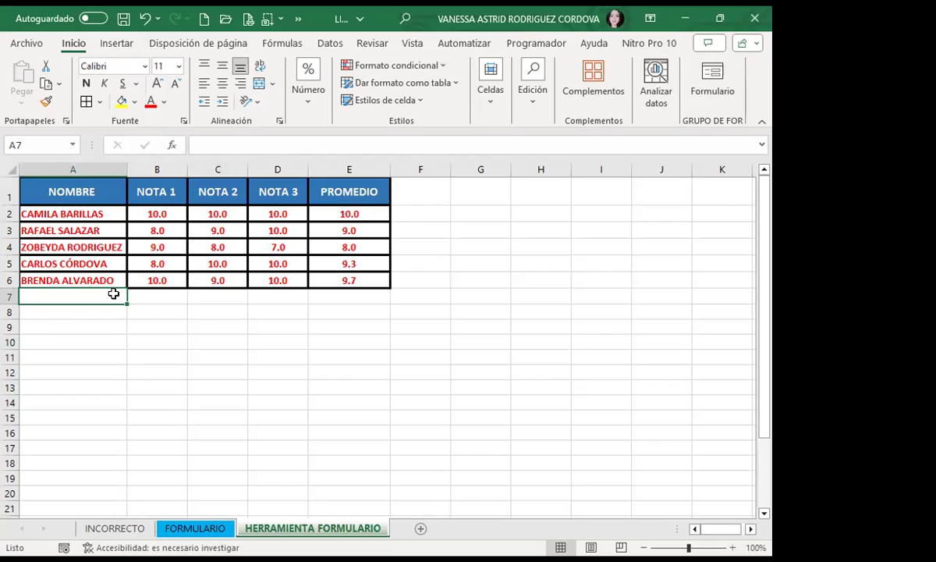
click(218, 355)
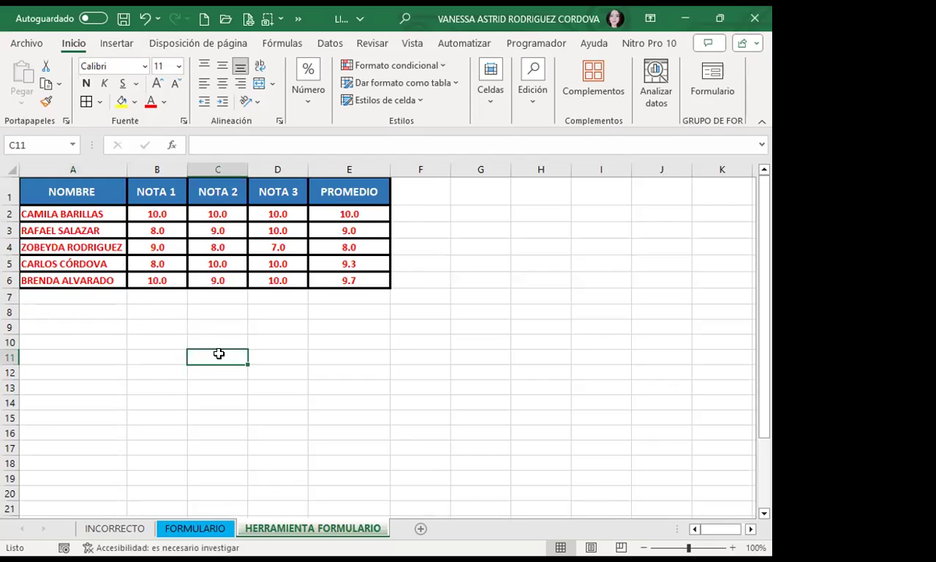
click(298, 308)
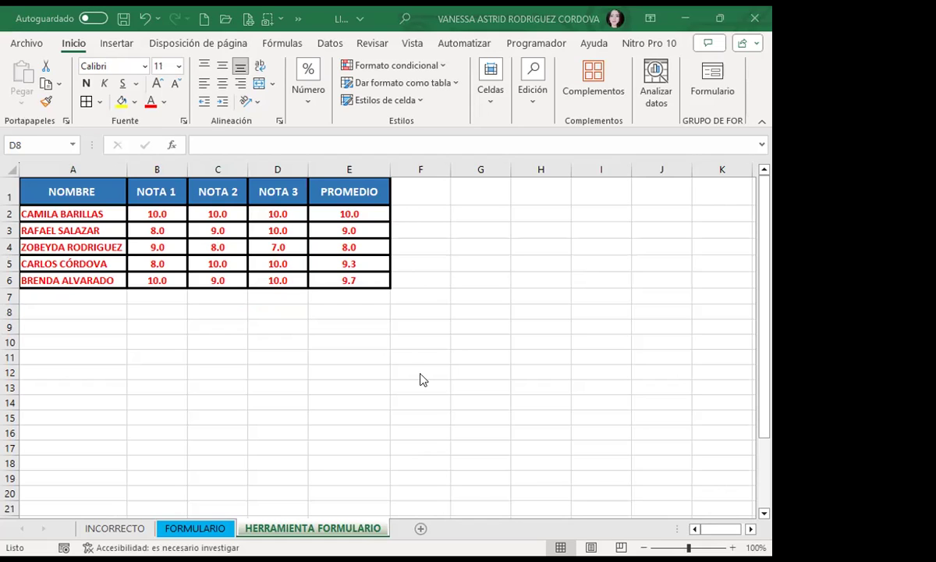
click(378, 348)
click(280, 325)
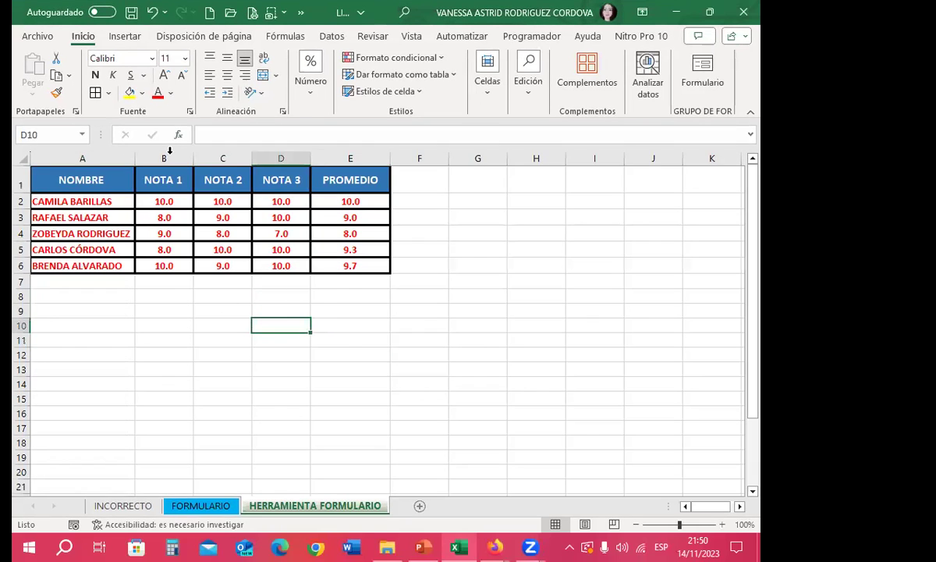
click(359, 12)
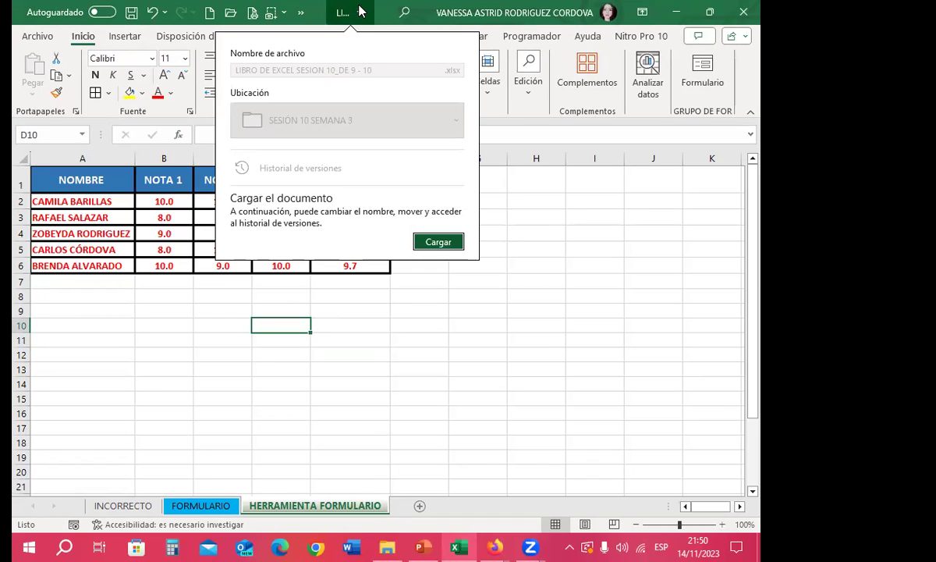
click(435, 243)
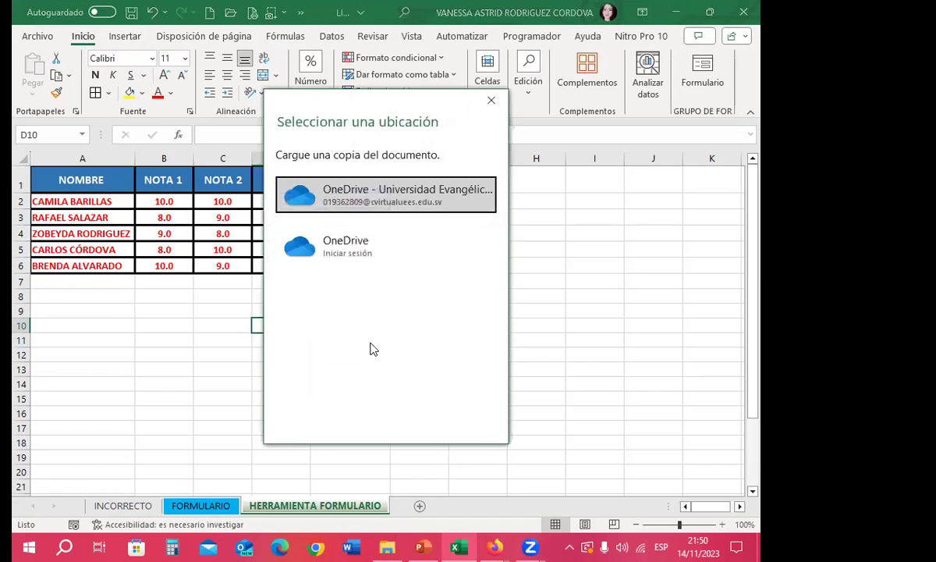
click(491, 100)
click(222, 323)
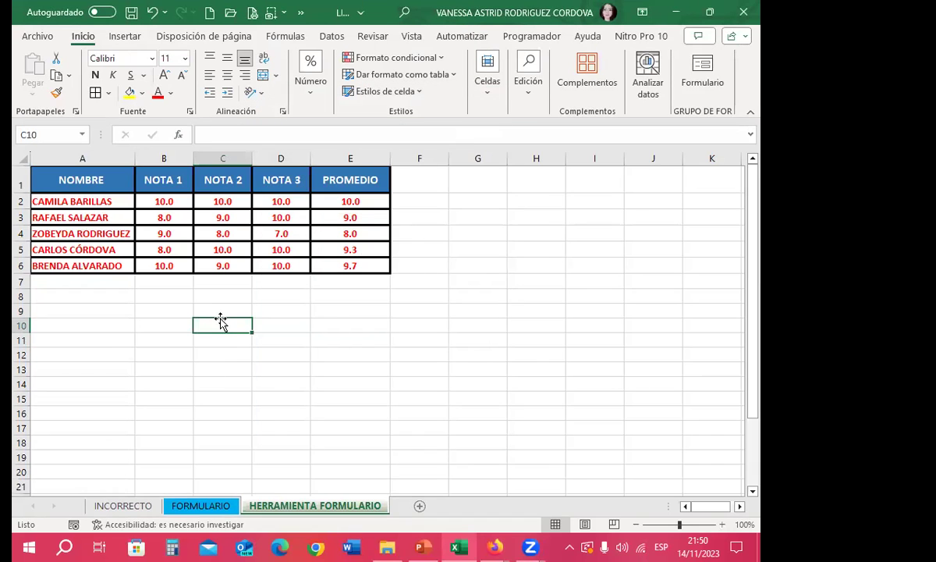
click(330, 357)
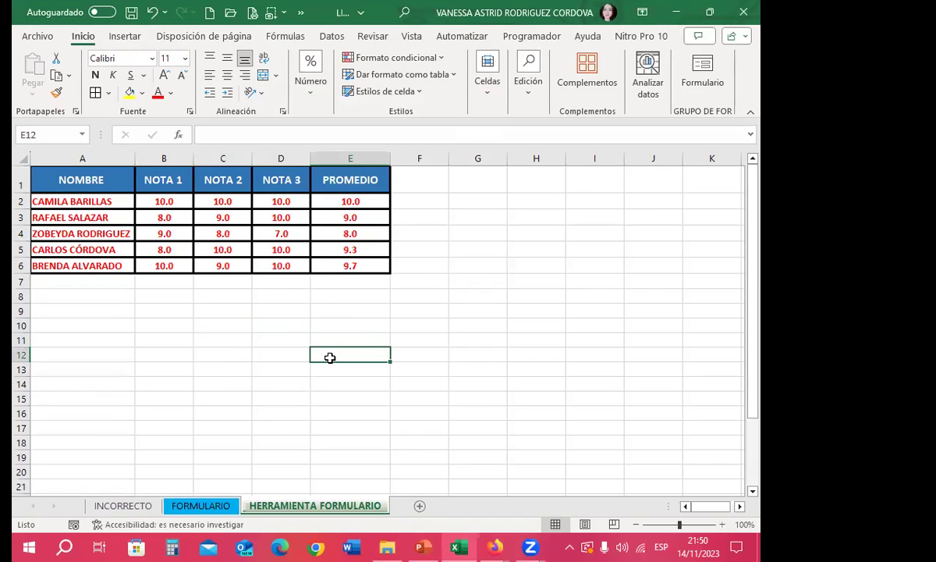
click(420, 303)
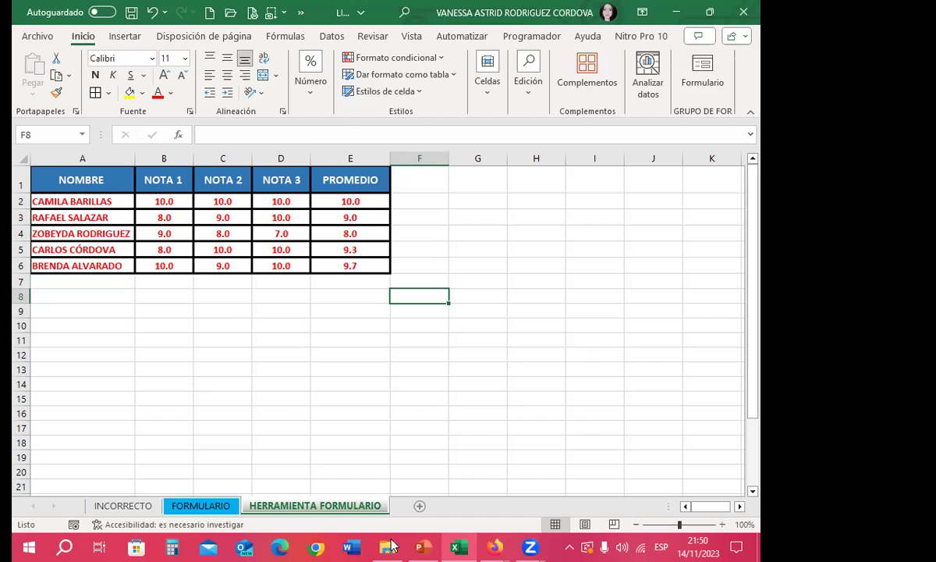
- Create a new folder in SESIÓN 10 SEMANA 3 and clear its name to blank
key(alt+Tab)
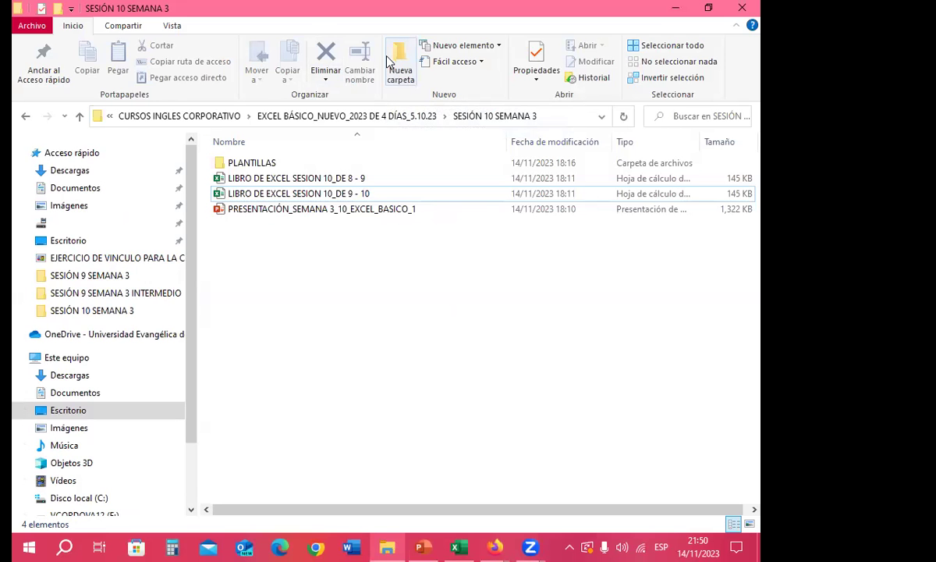
click(387, 59)
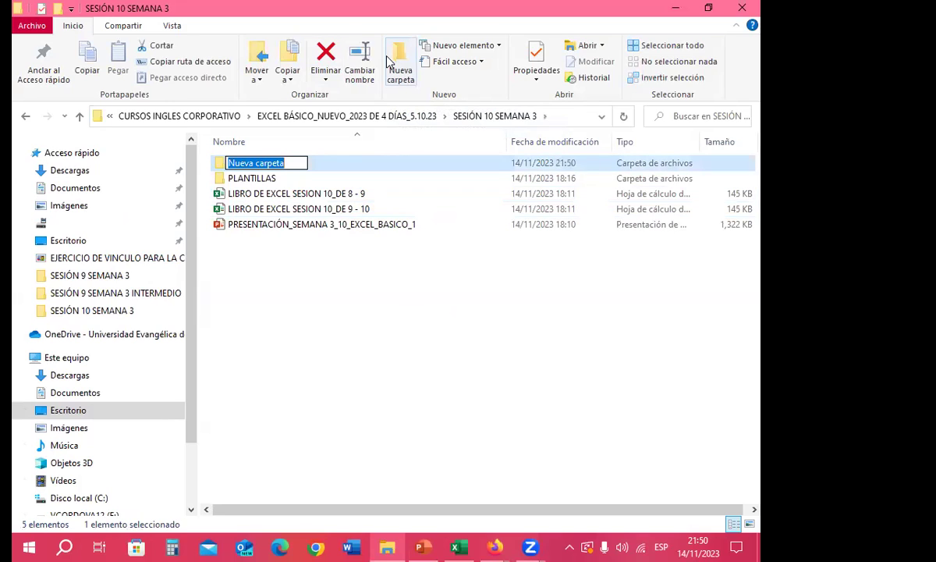
key(Return)
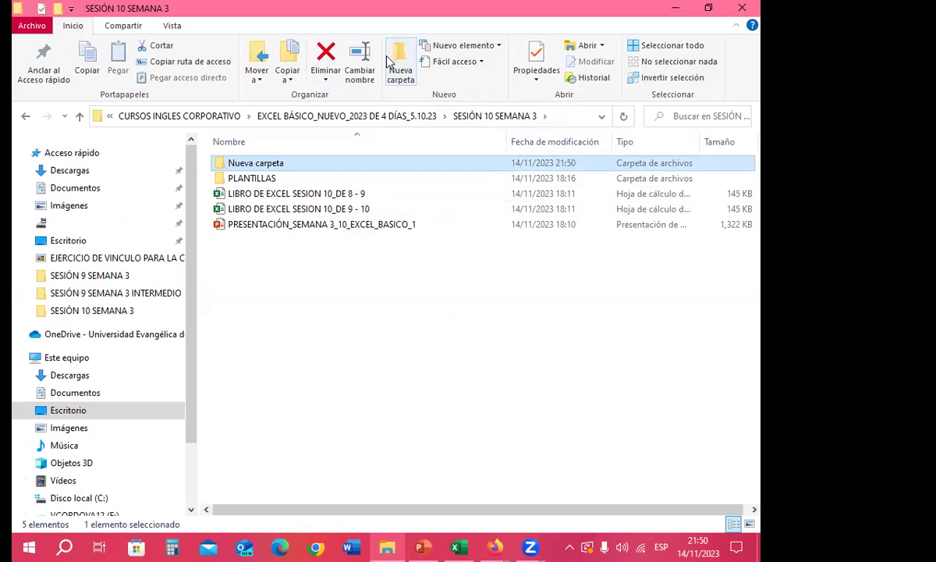
click(362, 61)
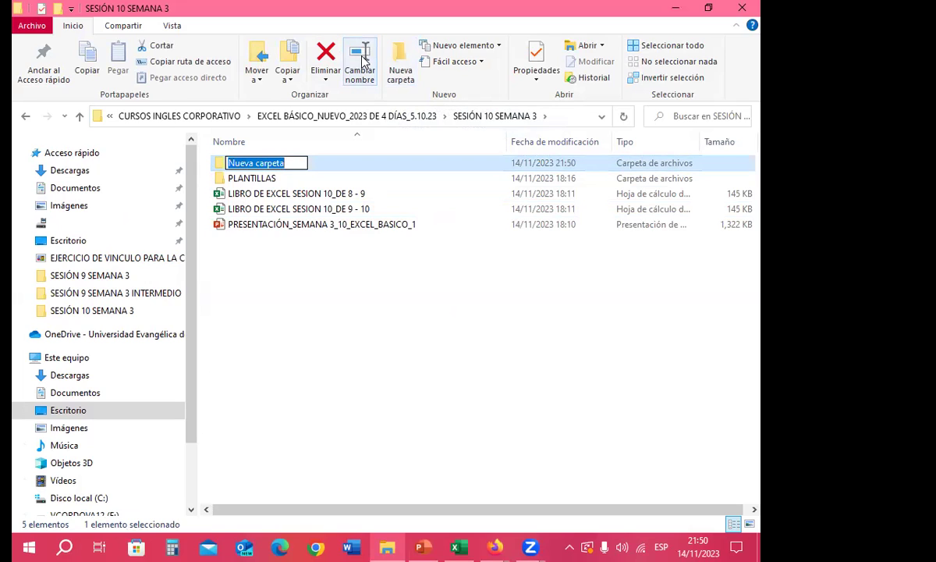
key(BackSpace)
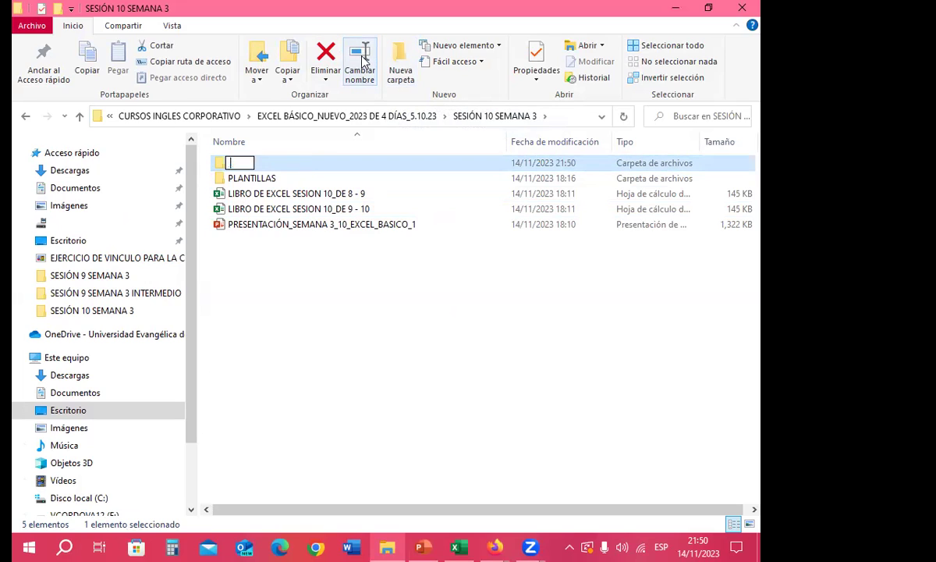
click(257, 168)
- Give the blank-named folder the blue window icon through Properties > Personalizar > Cambiar icono
right_click(253, 170)
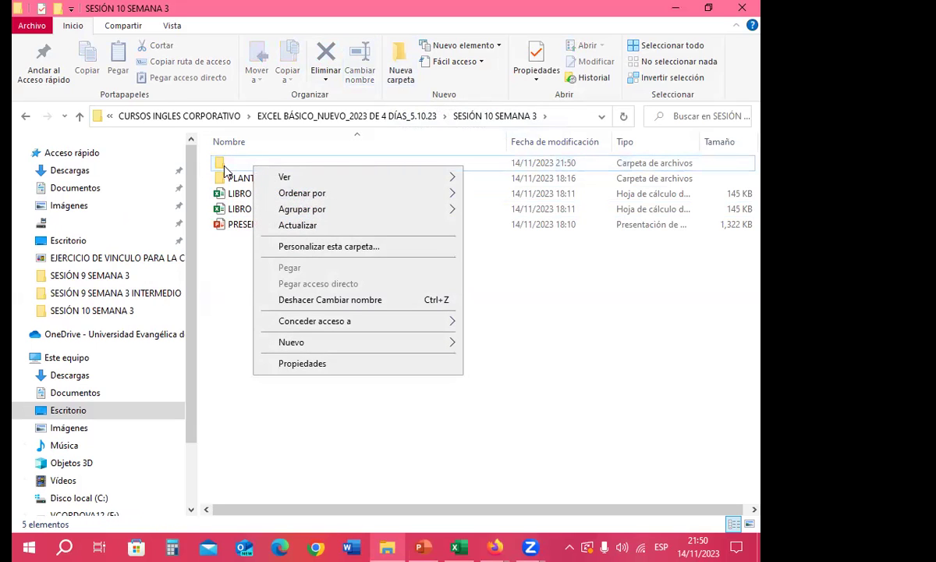
click(221, 163)
right_click(226, 162)
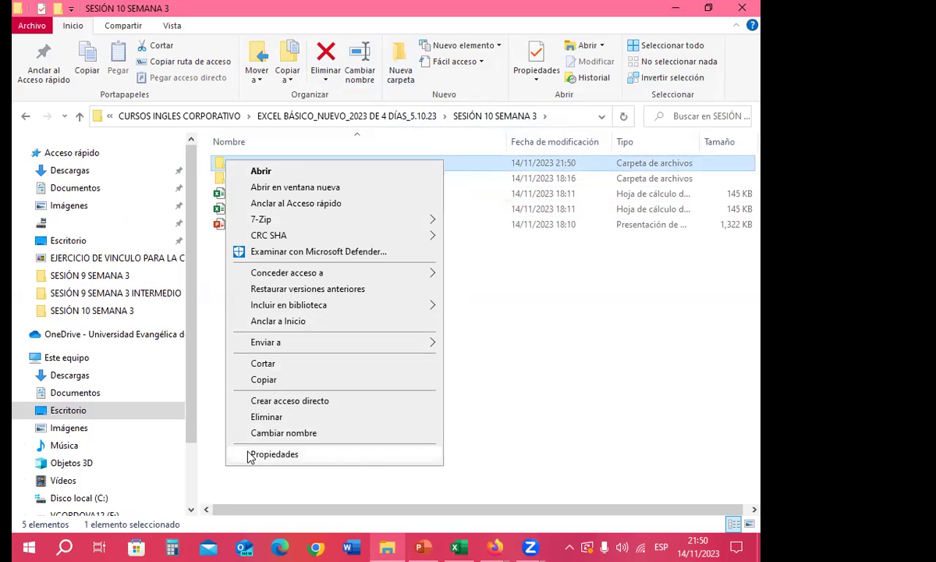
click(248, 454)
click(461, 197)
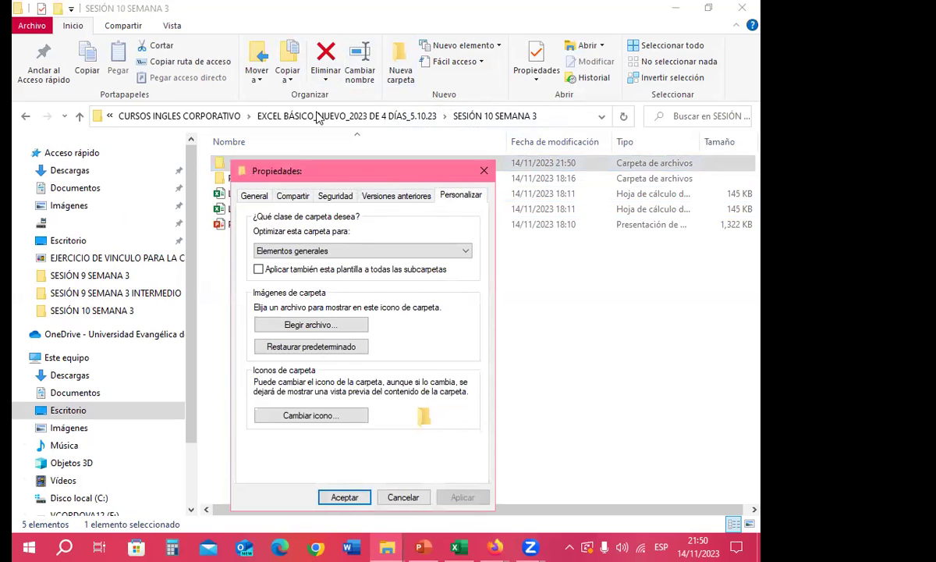
drag(337, 170, 304, 67)
click(257, 311)
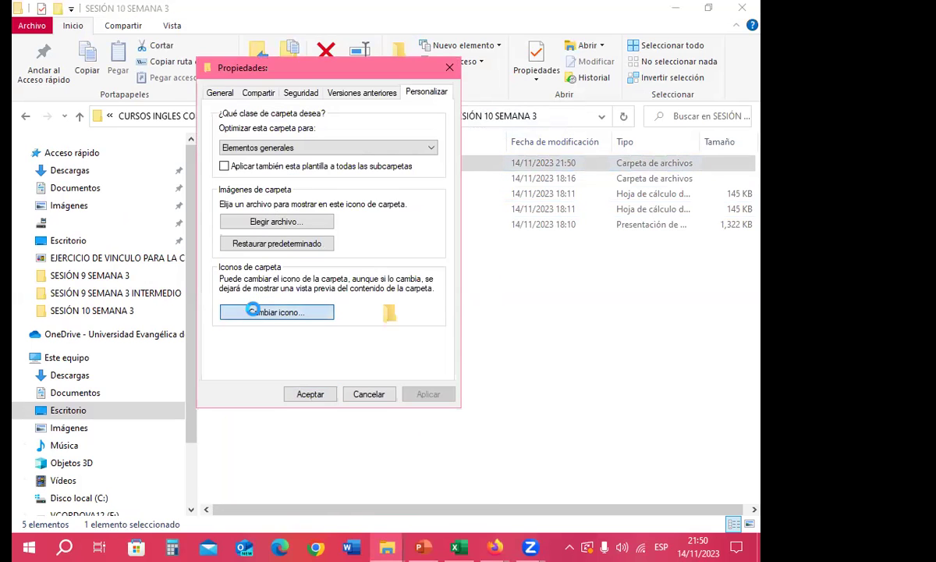
click(400, 254)
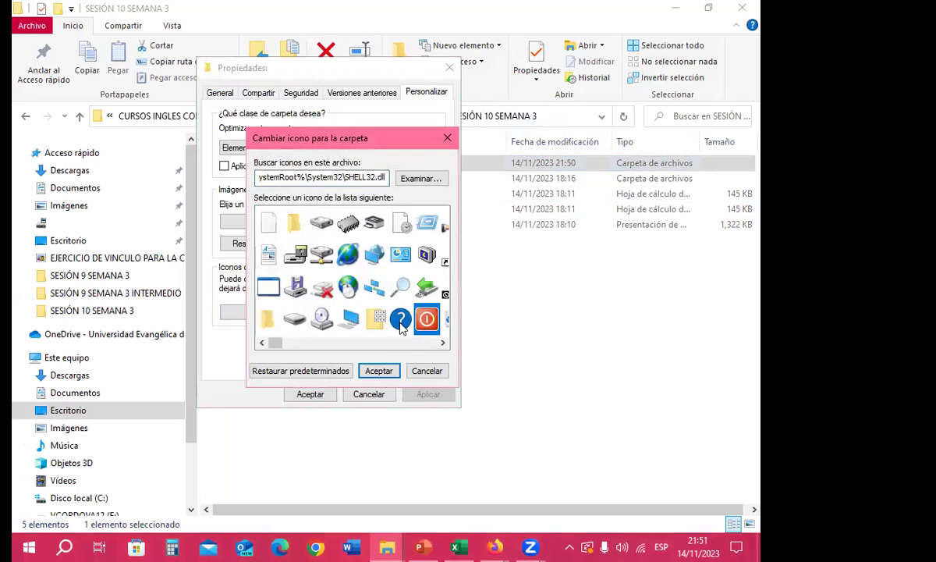
click(380, 371)
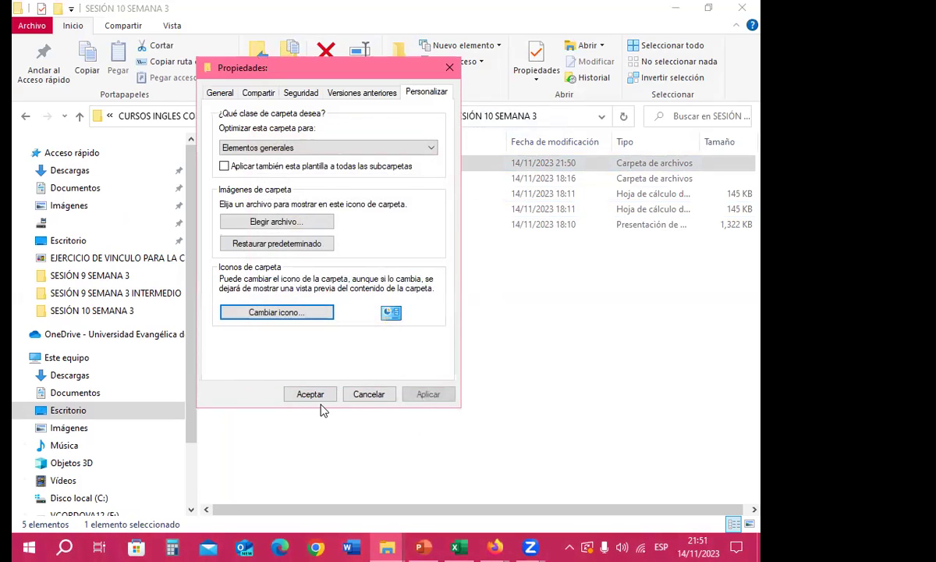
click(307, 393)
click(302, 332)
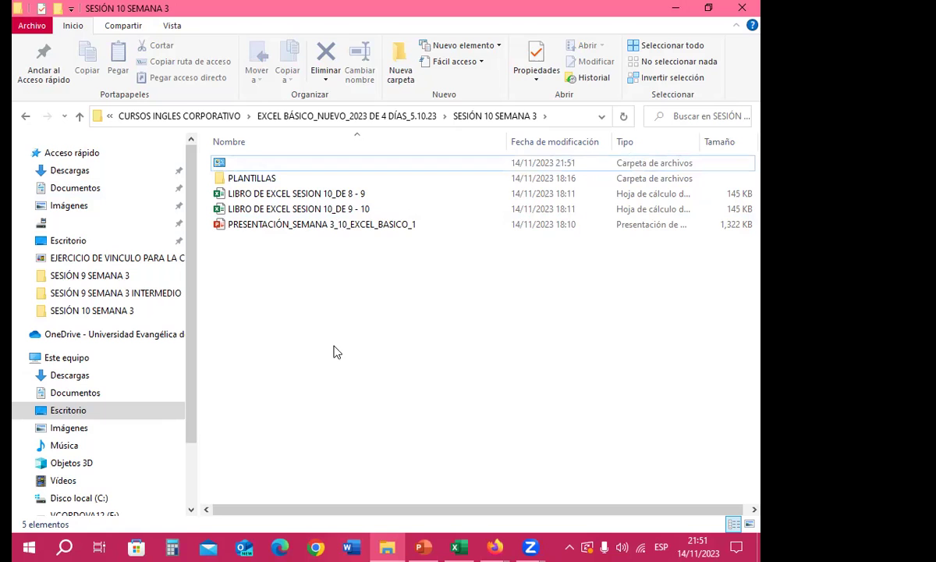
- In Save As, set the file type to Plantilla de Excel
click(460, 546)
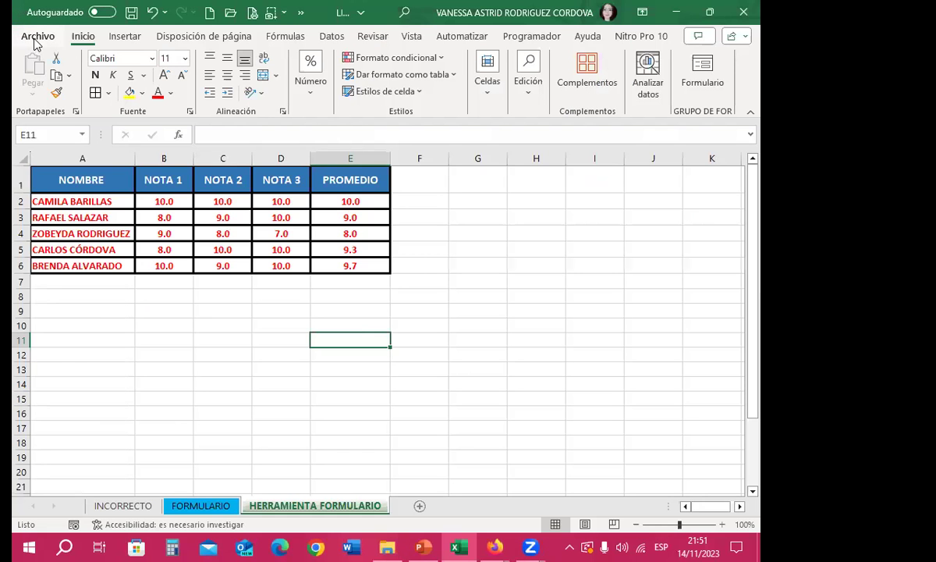
click(34, 39)
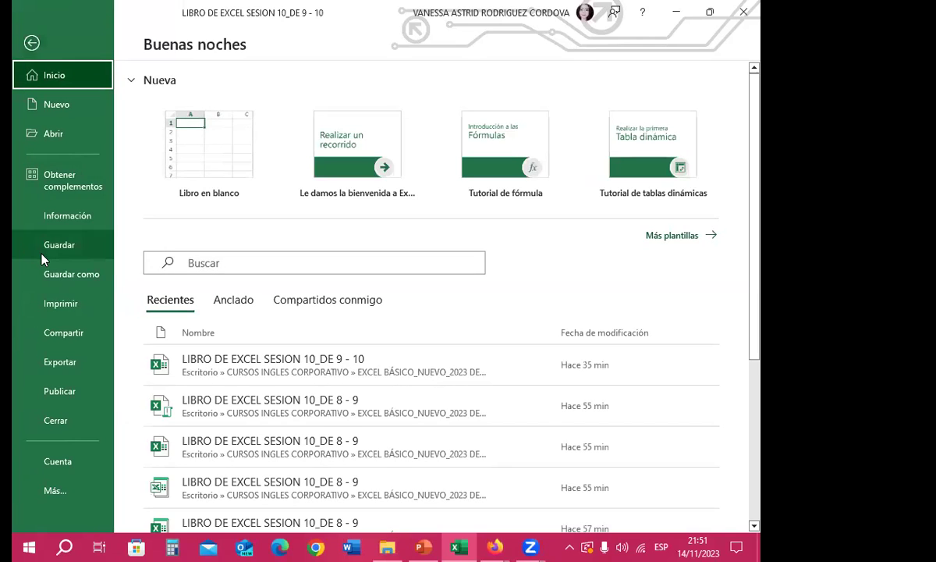
click(50, 274)
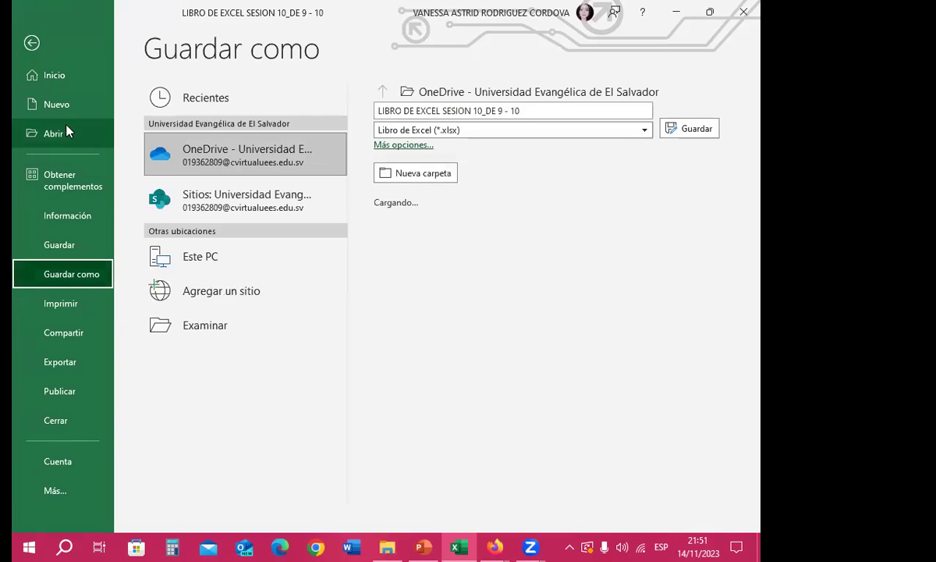
click(204, 317)
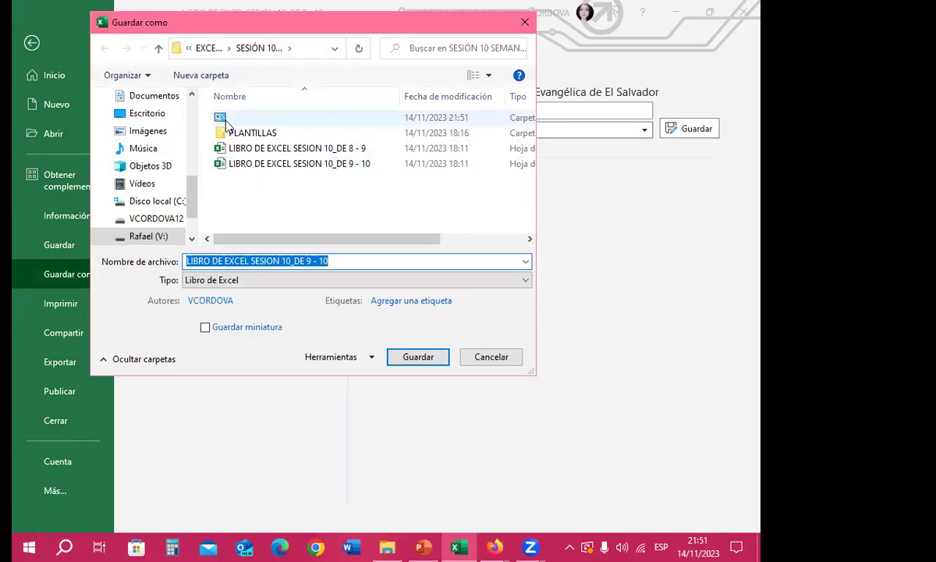
double_click(244, 119)
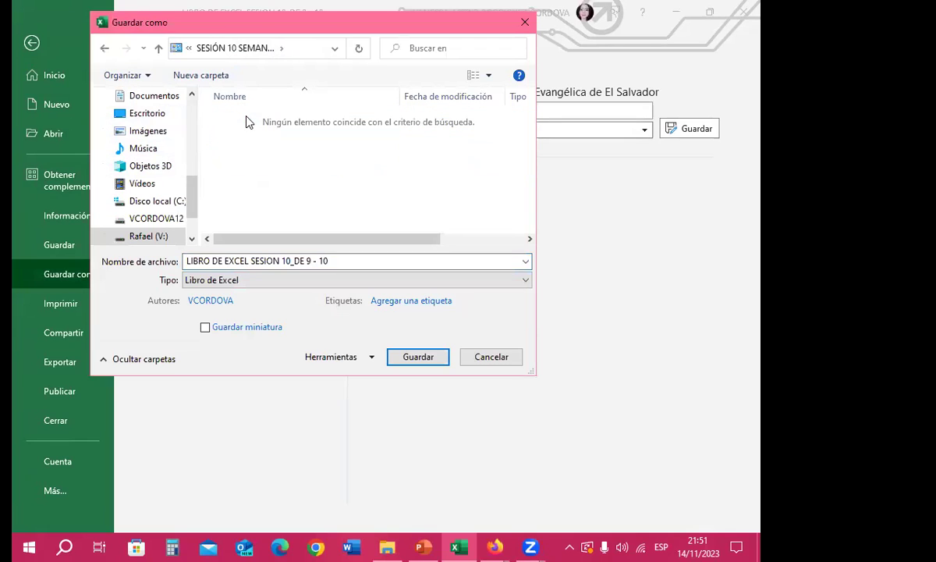
click(255, 283)
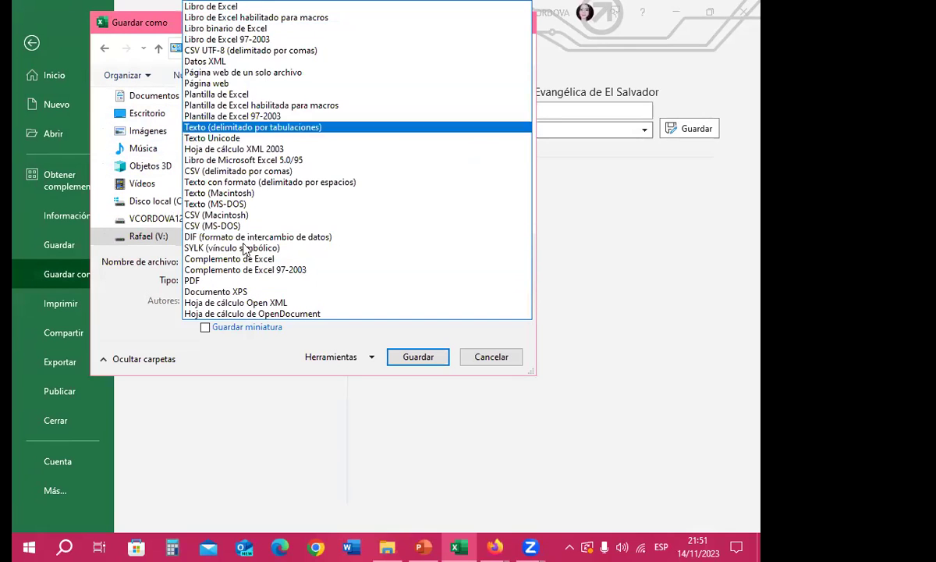
click(160, 307)
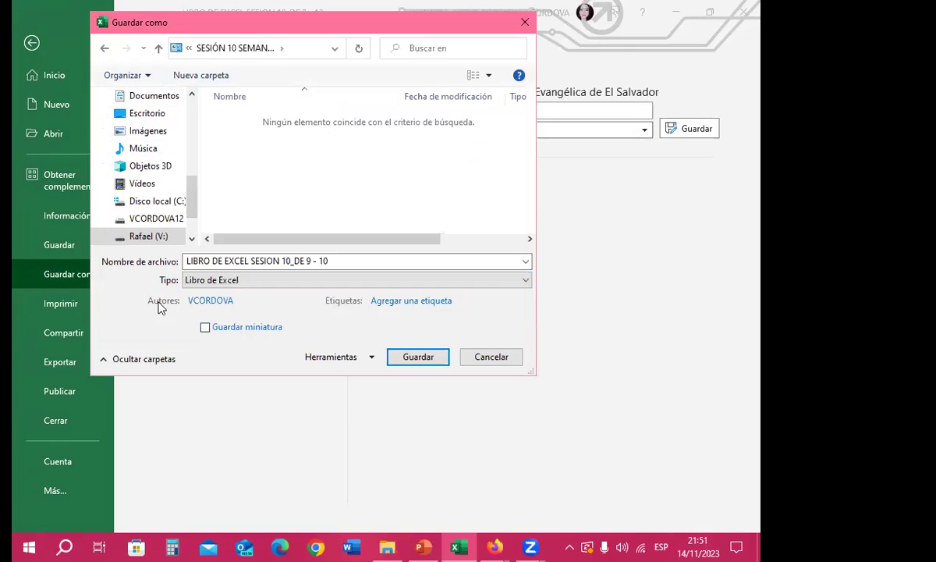
click(241, 282)
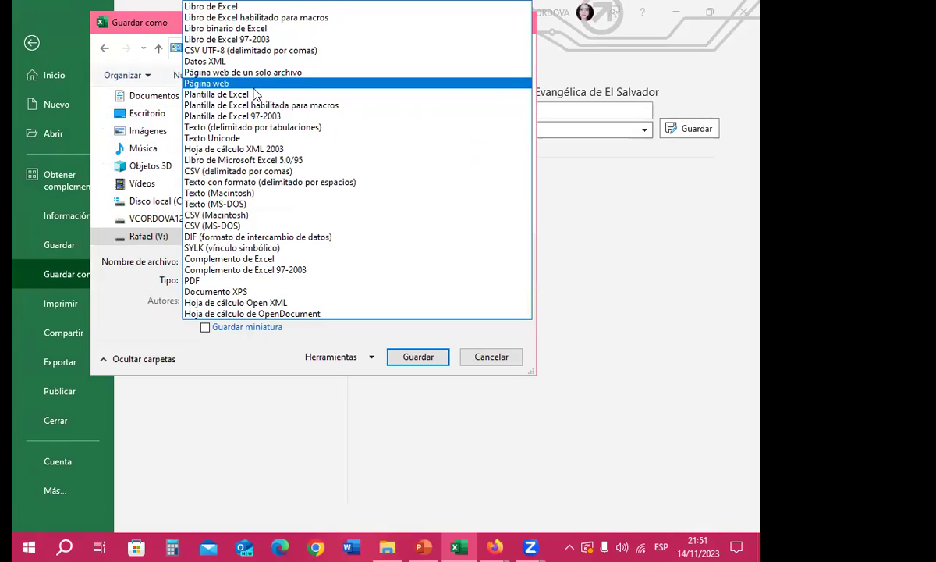
click(219, 97)
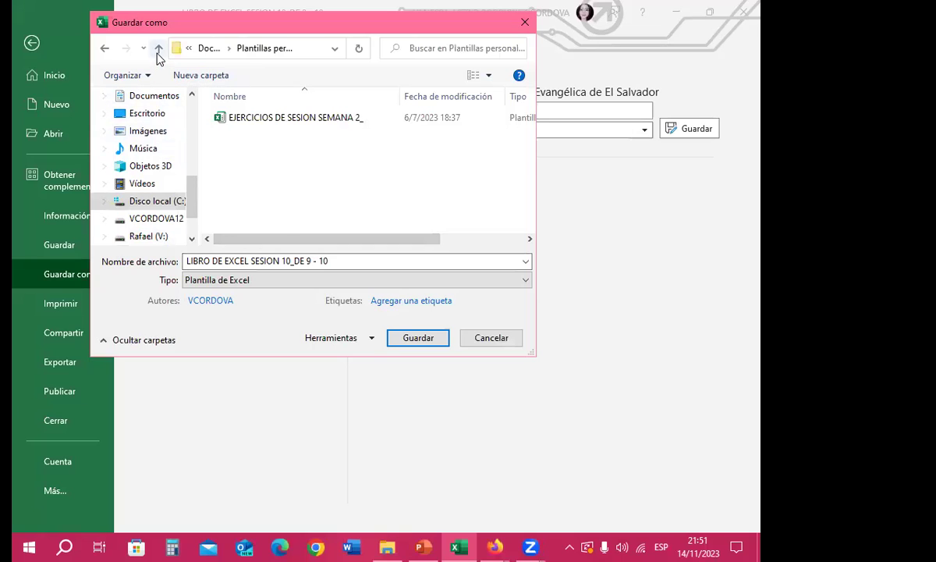
- Navigate back to the SESIÓN 10 SEMANA 3 folder and save the template there
click(159, 49)
click(158, 51)
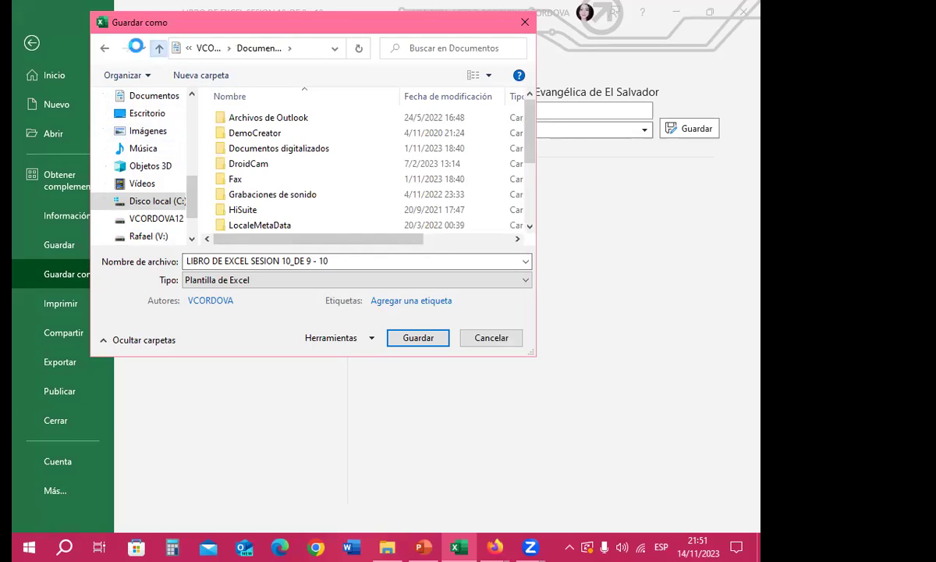
click(103, 50)
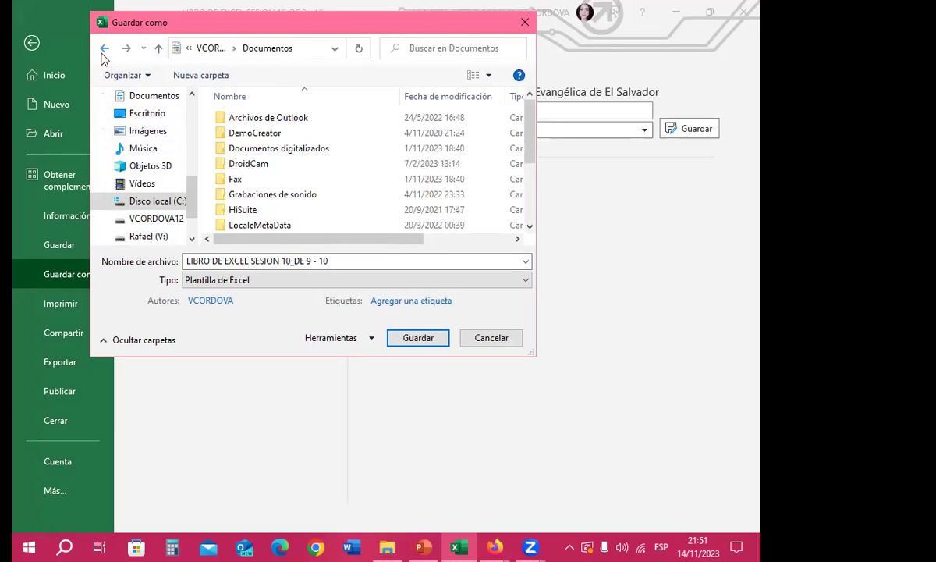
click(103, 50)
click(104, 49)
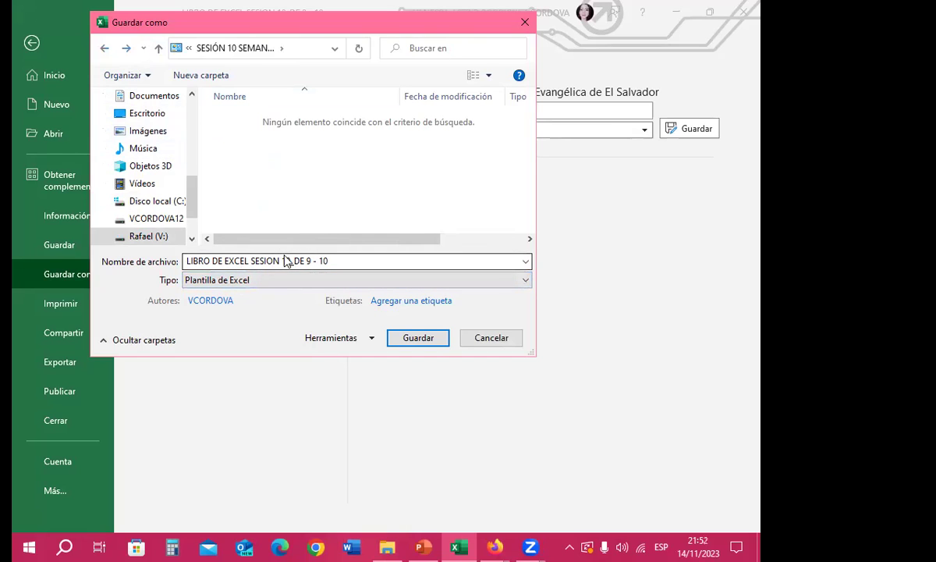
click(419, 337)
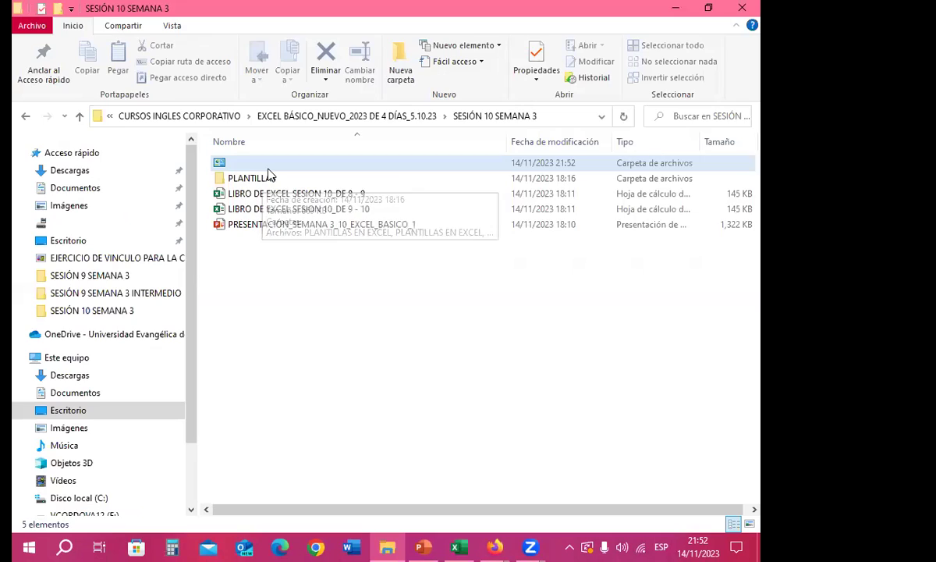
- Open the top folder in SESIÓN 10 SEMANA 3 to locate the template
double_click(252, 158)
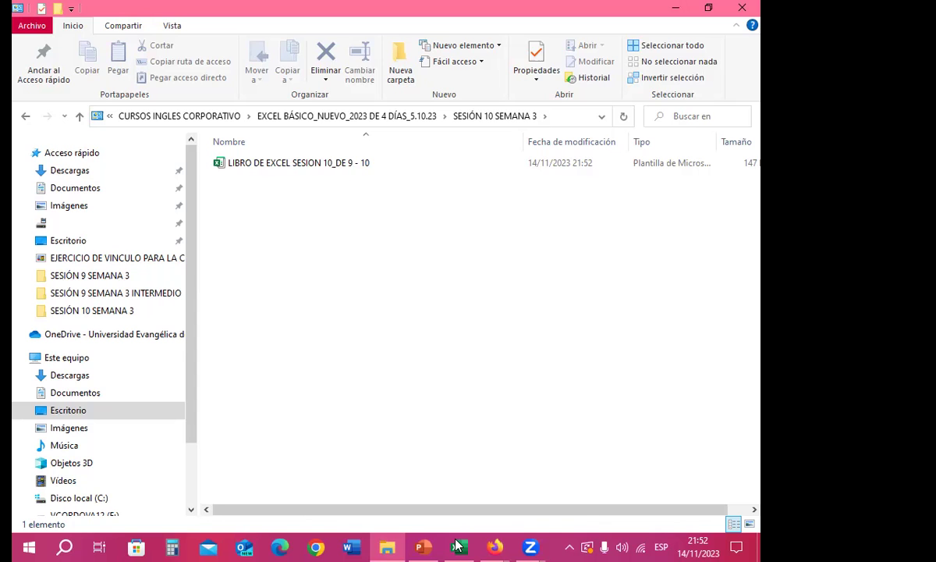
- Save a copy as Libro de Excel 97-2003, continuing past the compatibility warning
click(458, 546)
click(34, 30)
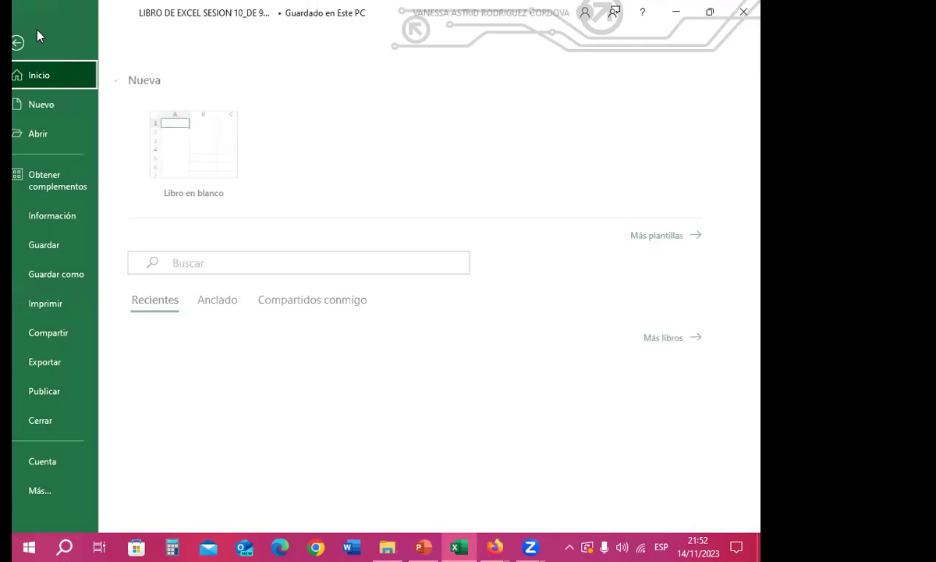
click(67, 273)
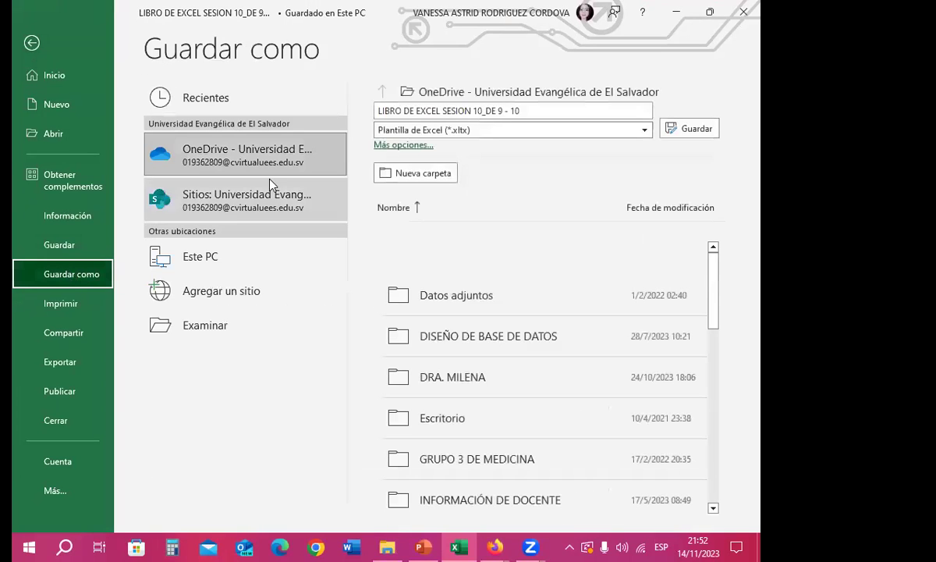
click(156, 325)
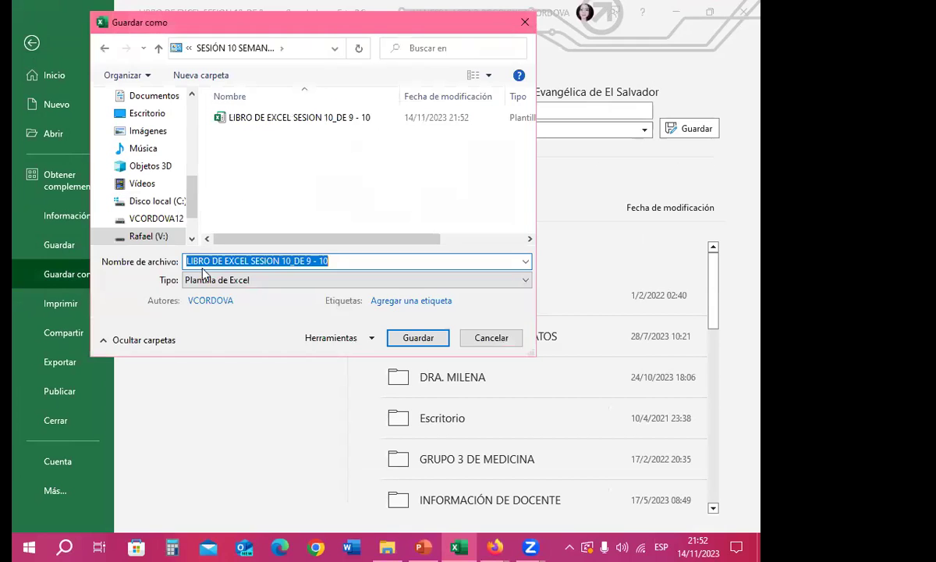
click(190, 283)
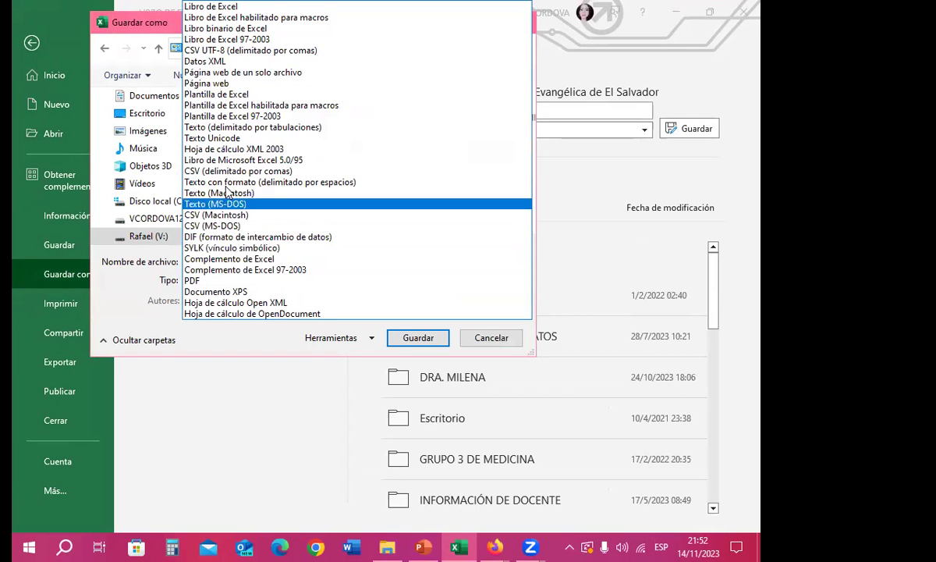
click(234, 41)
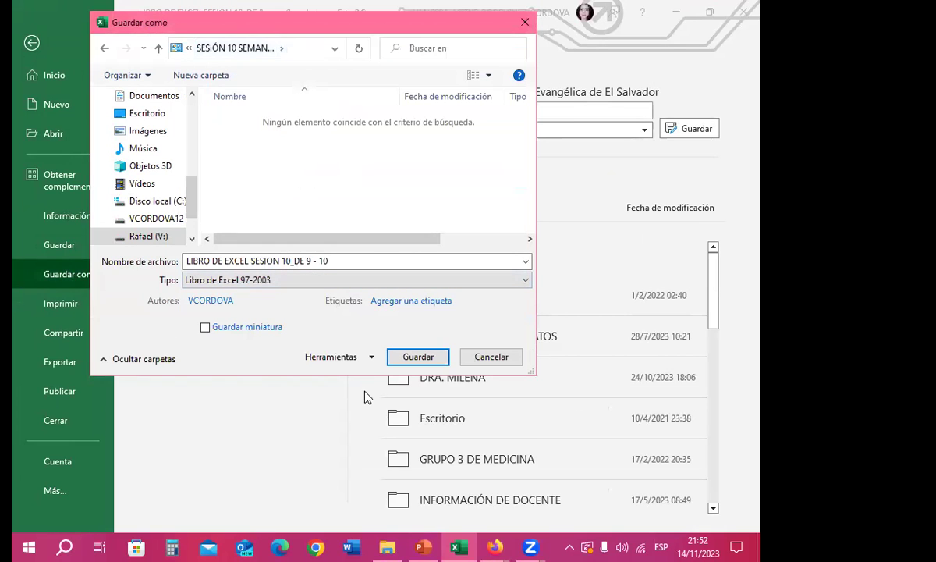
click(418, 357)
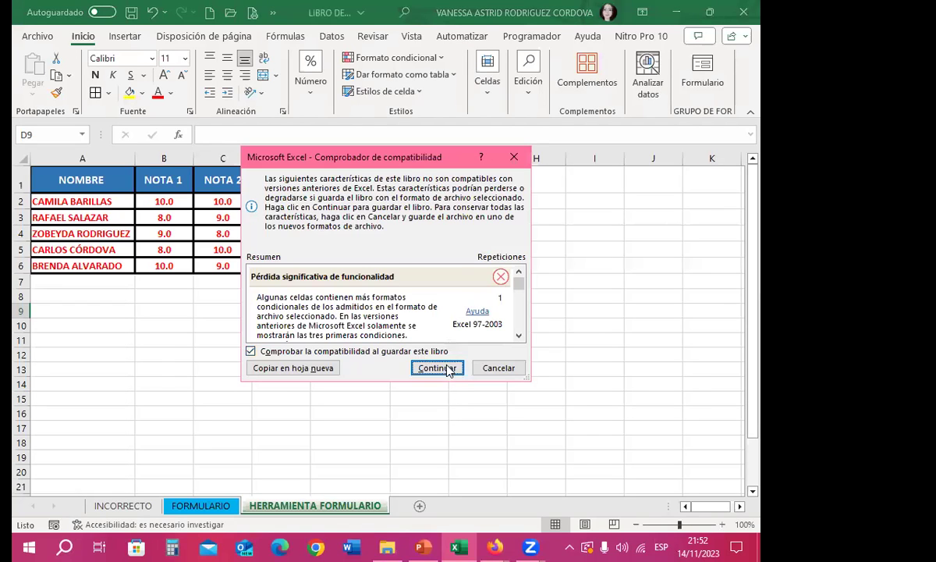
click(437, 368)
- Check the saved files in the folder window, then return to the workbook
click(464, 317)
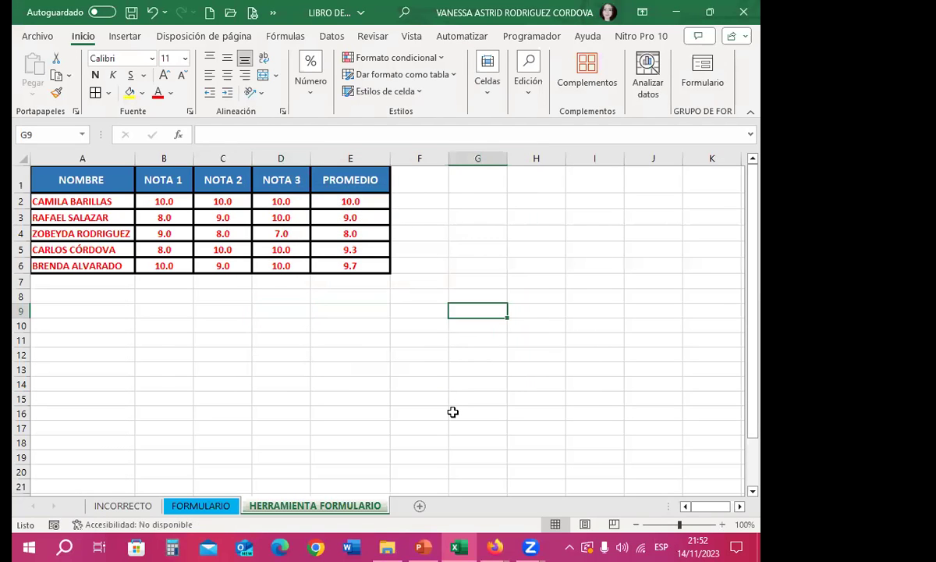
click(387, 546)
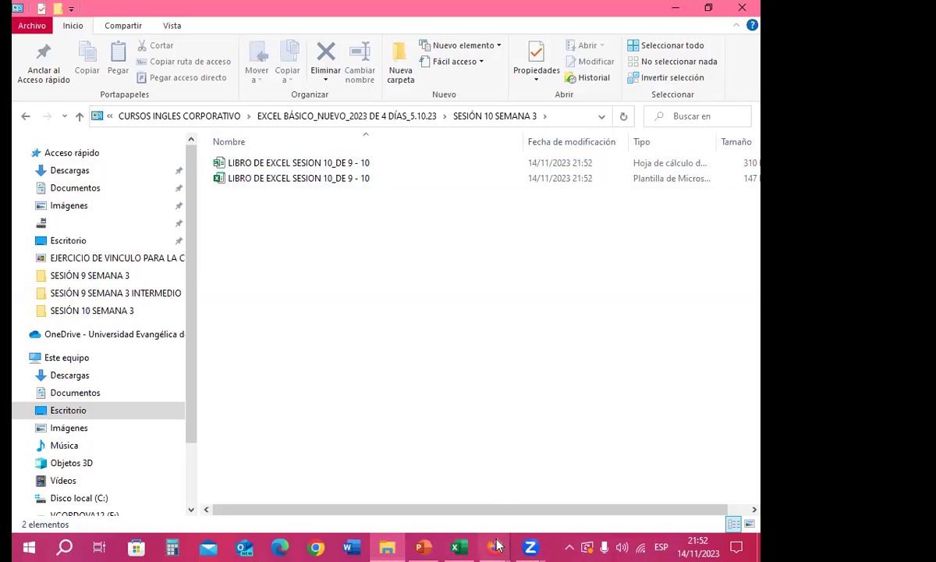
click(459, 547)
click(376, 363)
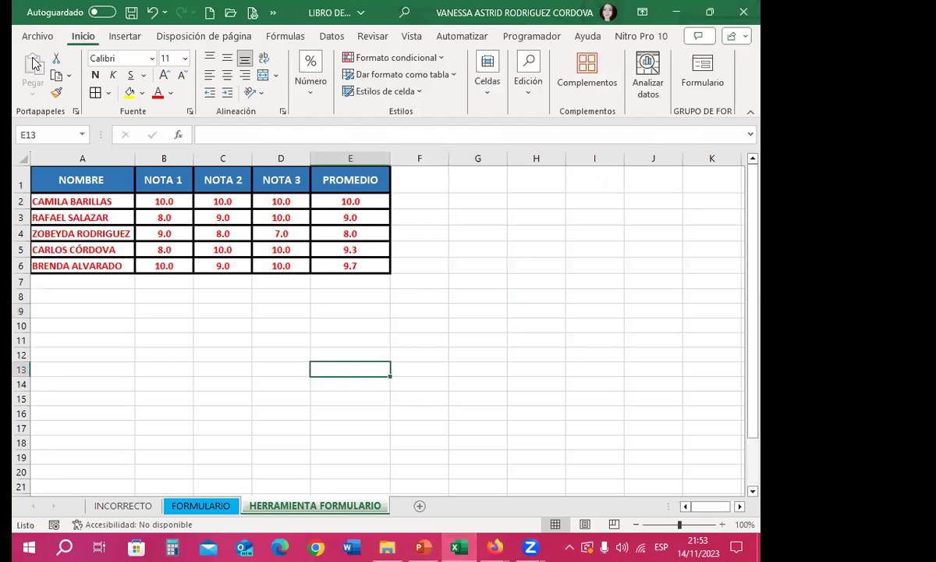
- Save the grade table as a PDF, review it, and close the Nitro Pro viewer
key(alt+a)
click(58, 274)
click(204, 326)
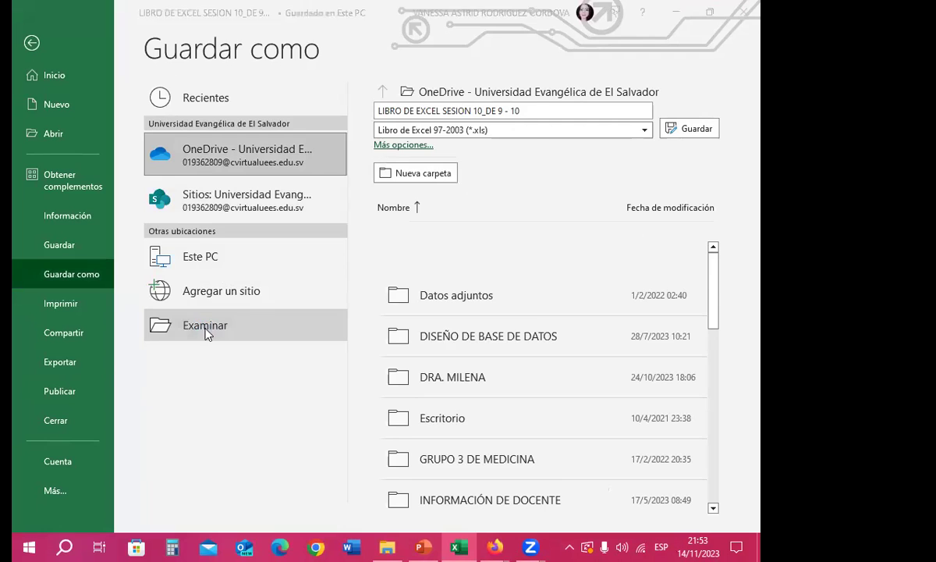
click(201, 281)
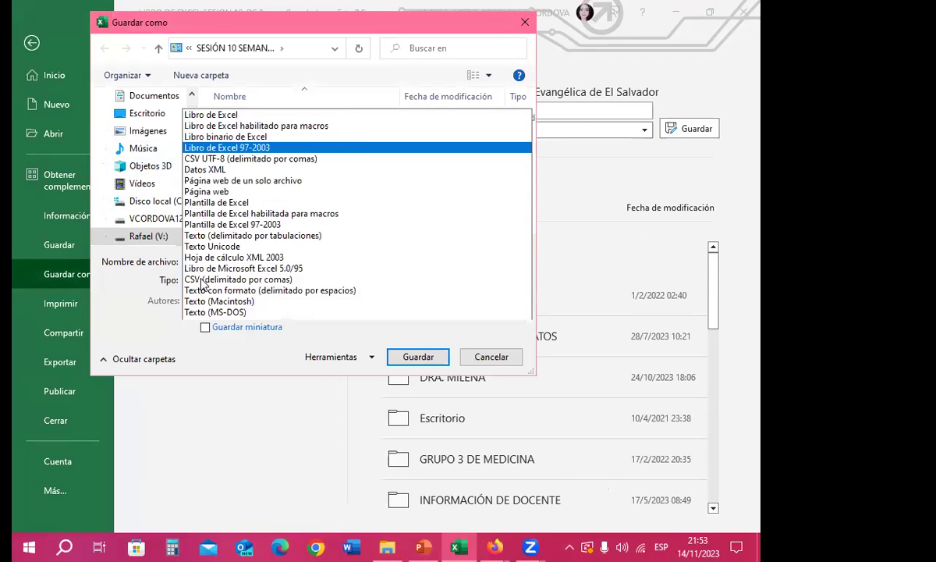
click(195, 290)
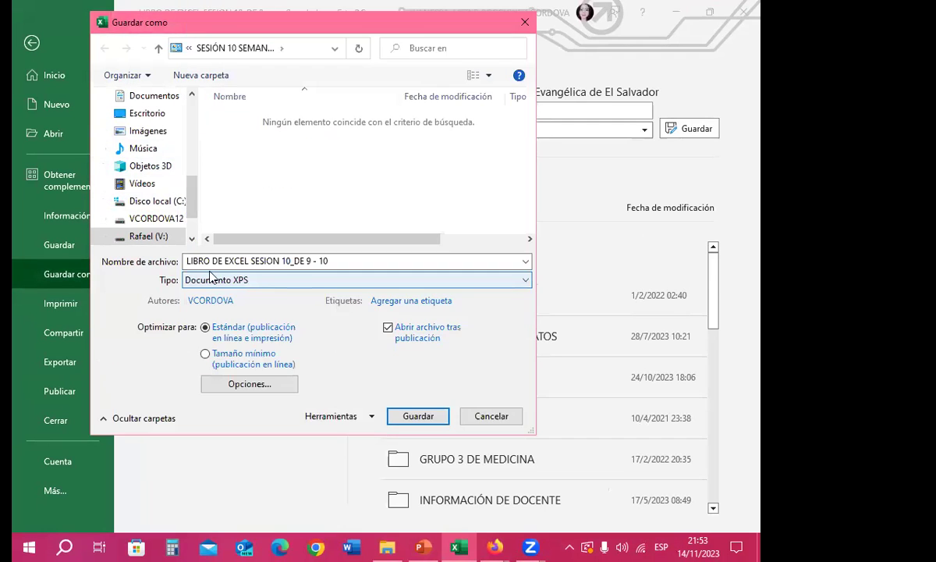
click(214, 278)
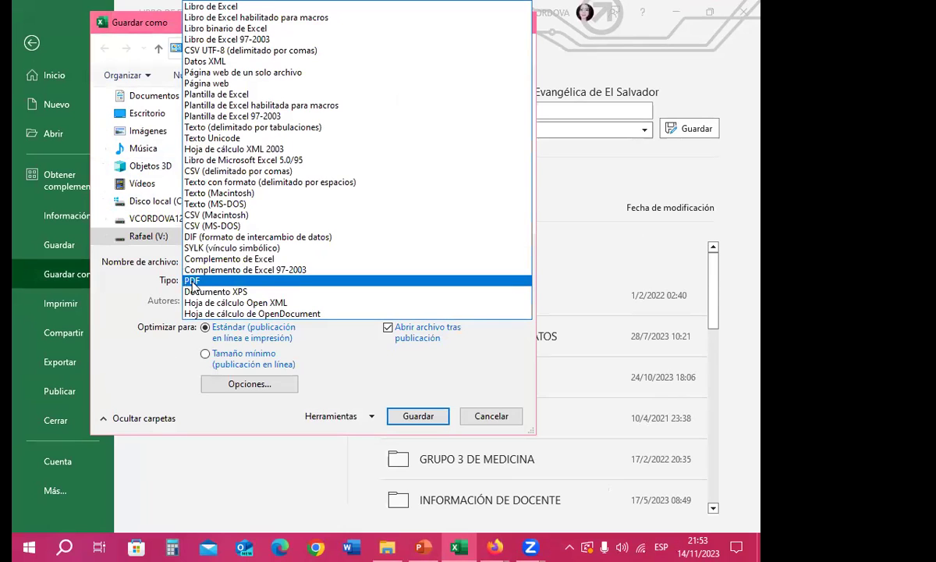
click(282, 279)
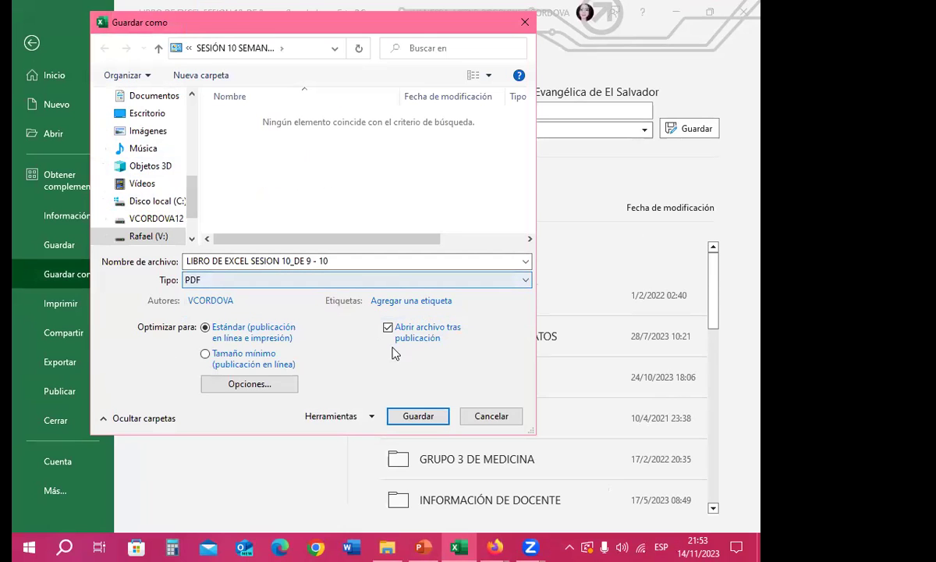
click(418, 418)
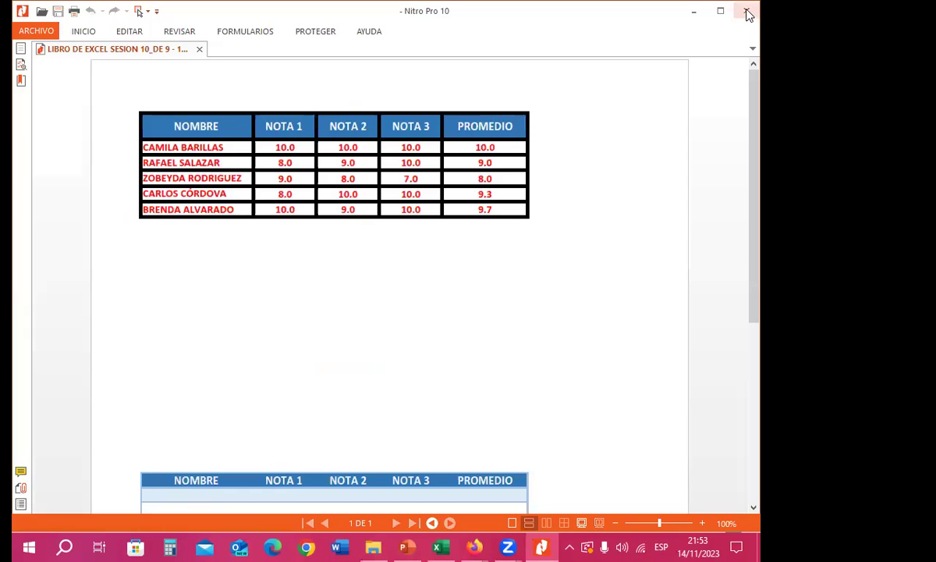
click(747, 11)
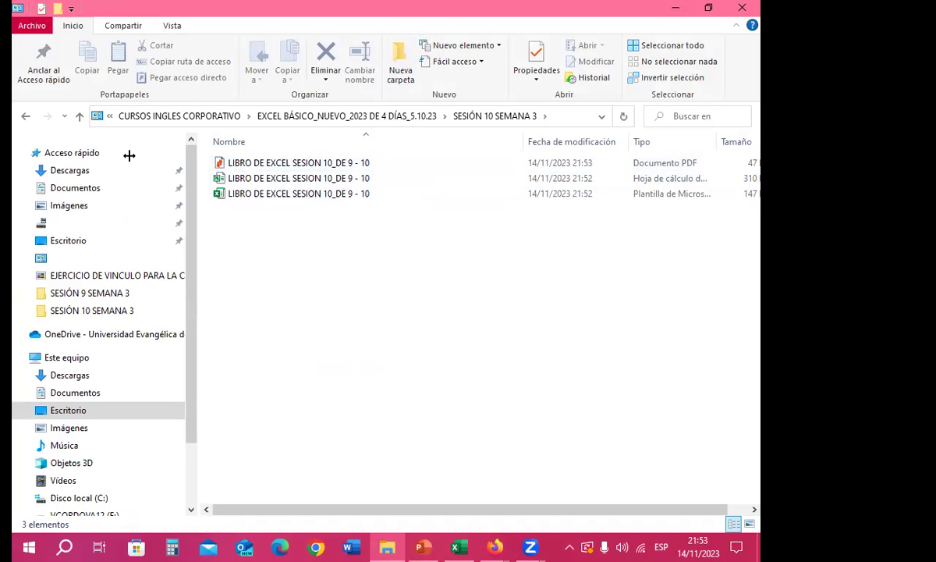
key(alt+Tab)
- Save a copy as a macro-enabled workbook (.xlsm) in the same folder as the other copies
click(31, 35)
click(60, 280)
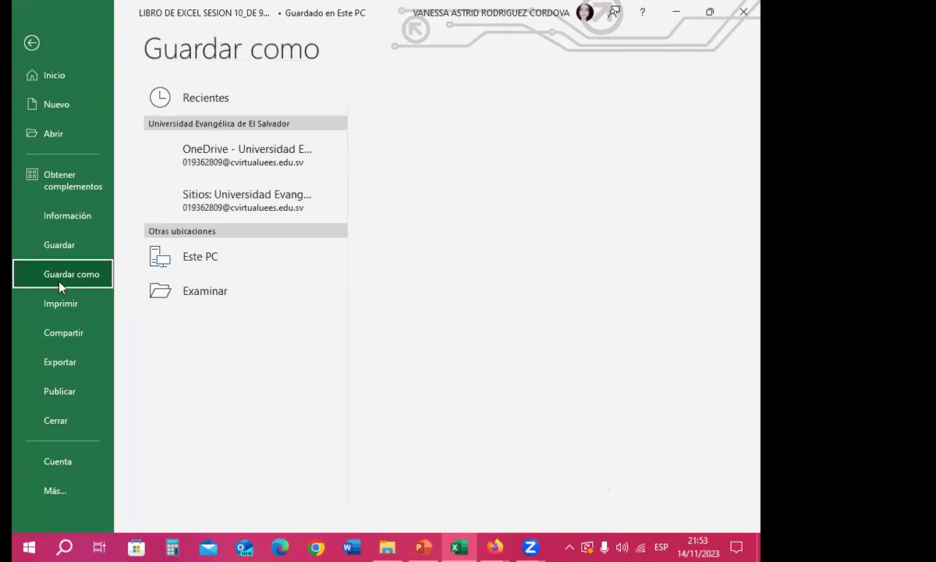
click(219, 331)
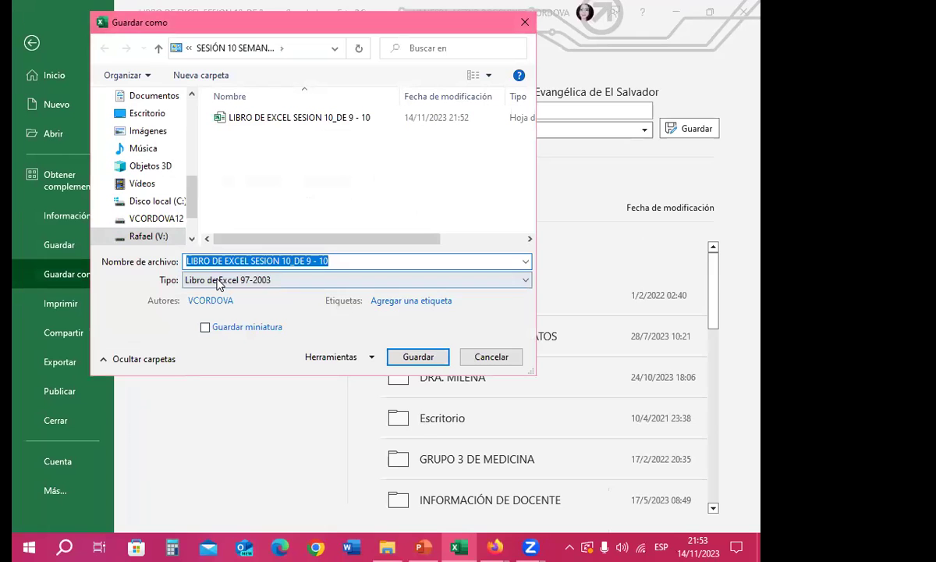
click(219, 282)
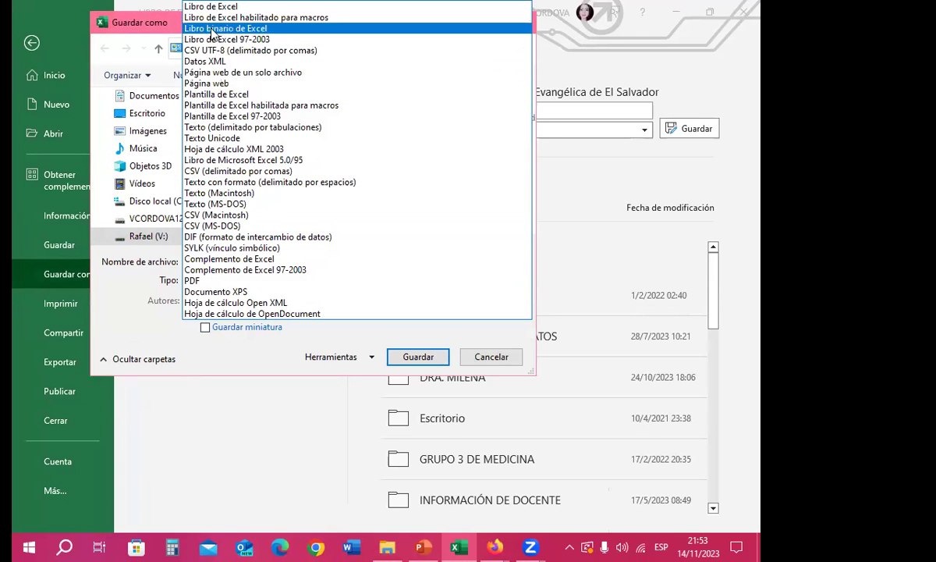
click(297, 19)
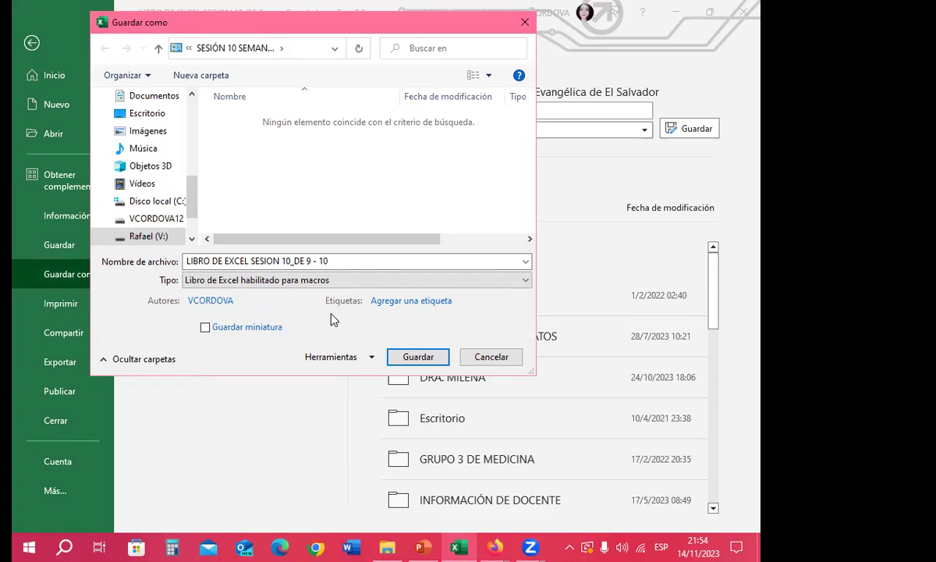
click(427, 359)
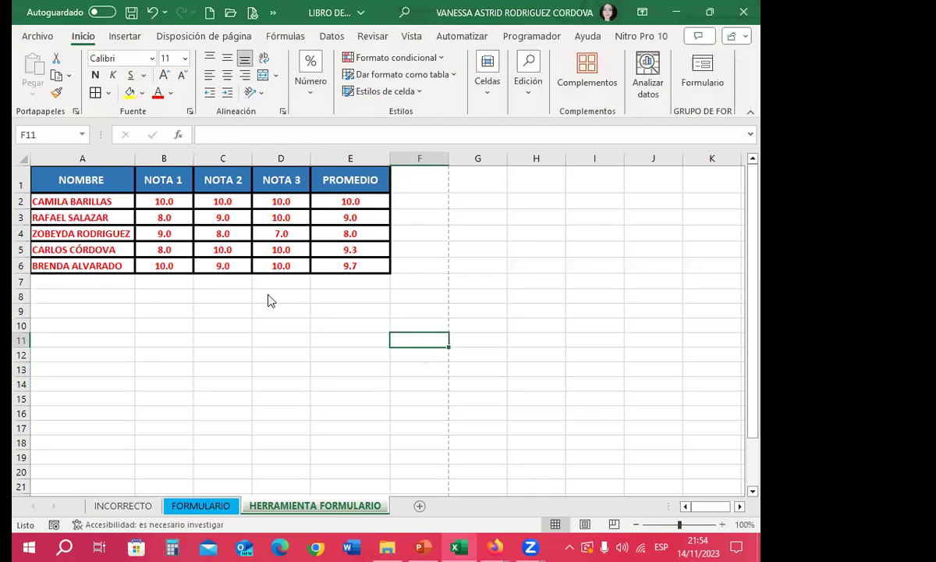
- In File Explorer, inspect the context menus of the Excel 97-2003 and macro-enabled copies
key(alt+Tab)
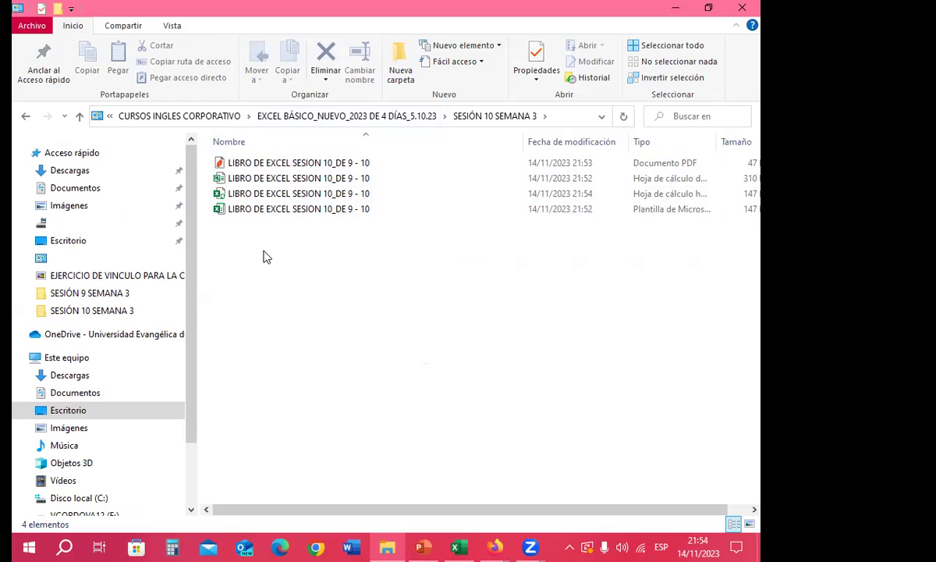
click(284, 179)
right_click(284, 177)
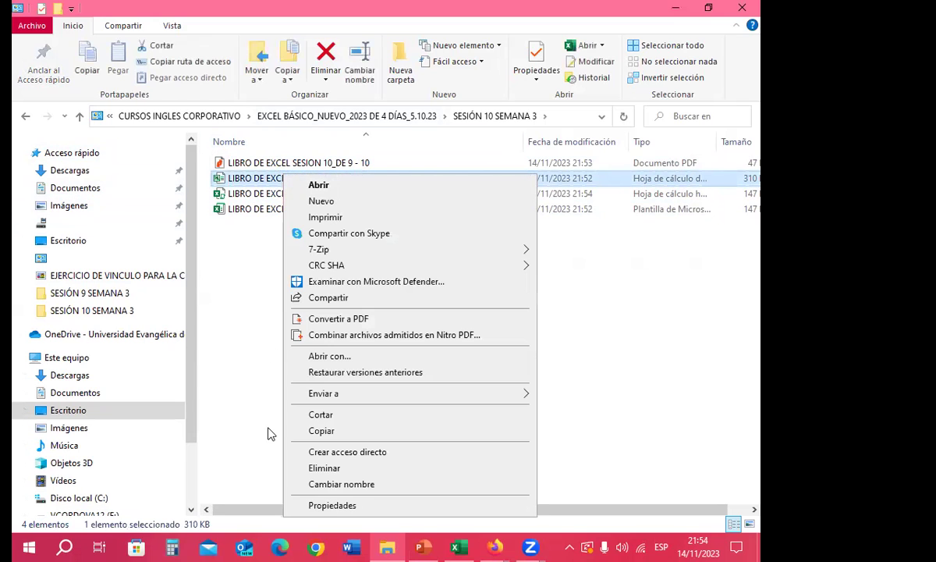
click(241, 194)
right_click(264, 193)
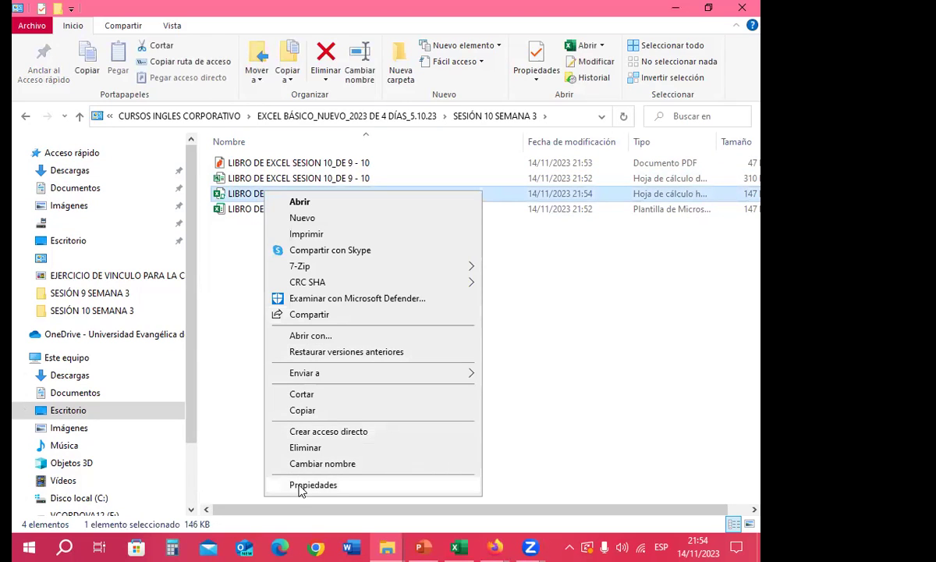
- Open the Properties window of the Excel template file
click(256, 209)
right_click(258, 205)
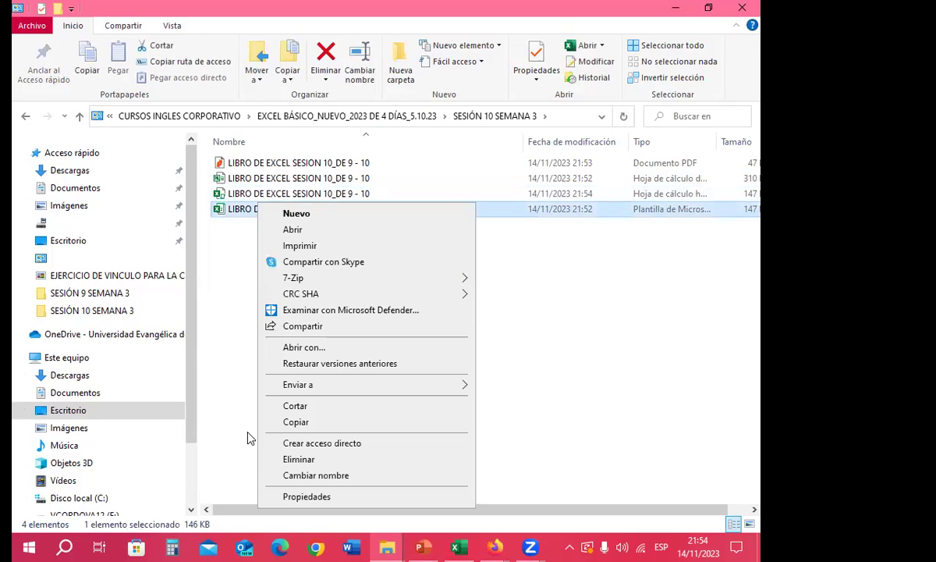
click(285, 496)
- Arrange the template, macro-enabled and .xls properties windows side by side
click(437, 508)
mouse_move(394, 546)
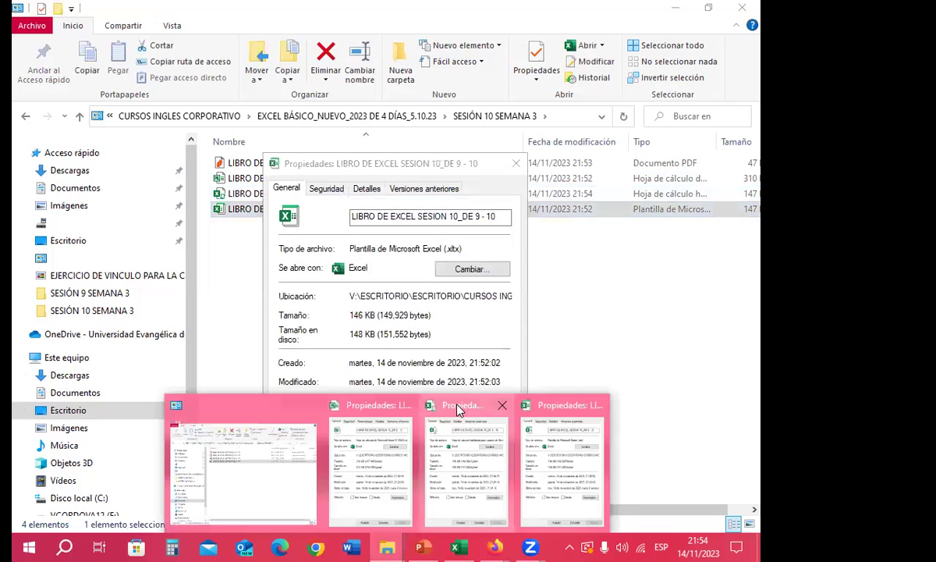
click(555, 421)
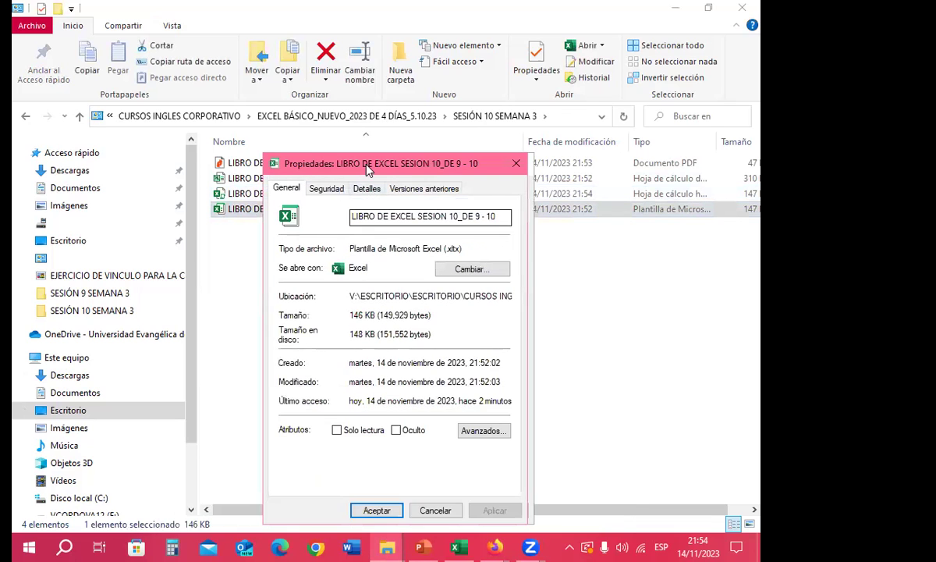
drag(359, 164, 127, 135)
mouse_move(404, 169)
mouse_down()
mouse_move(451, 172)
mouse_move(436, 134)
mouse_up()
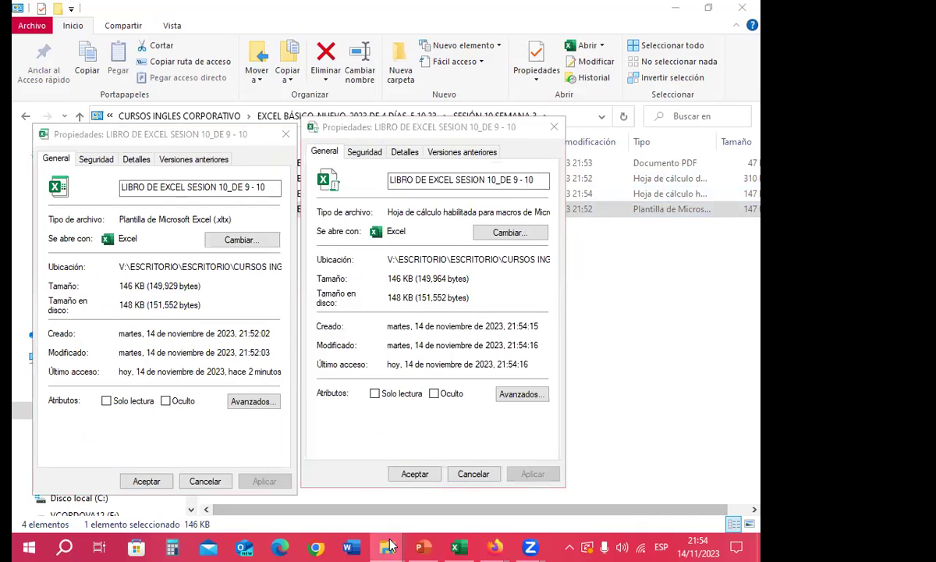
mouse_move(373, 546)
click(359, 487)
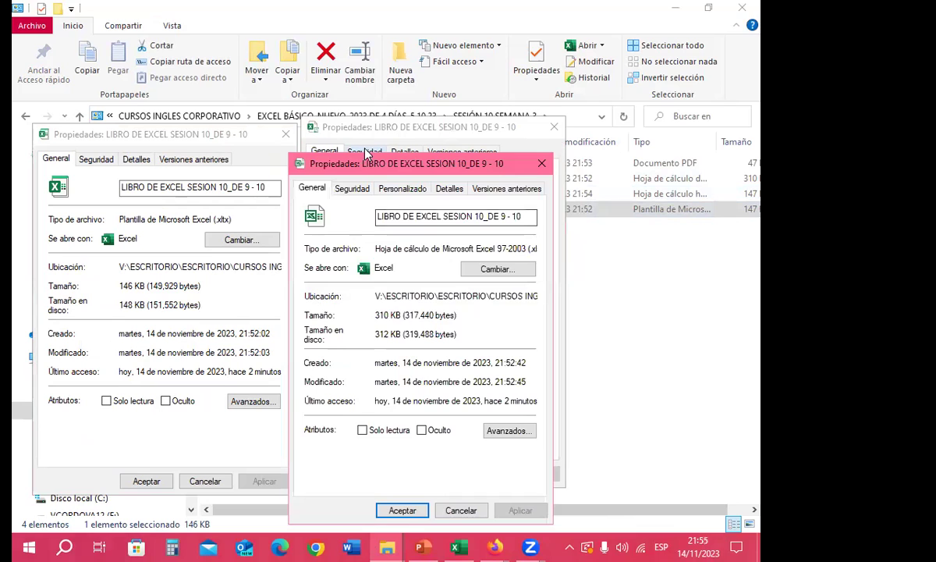
drag(376, 151, 628, 101)
drag(266, 141, 246, 100)
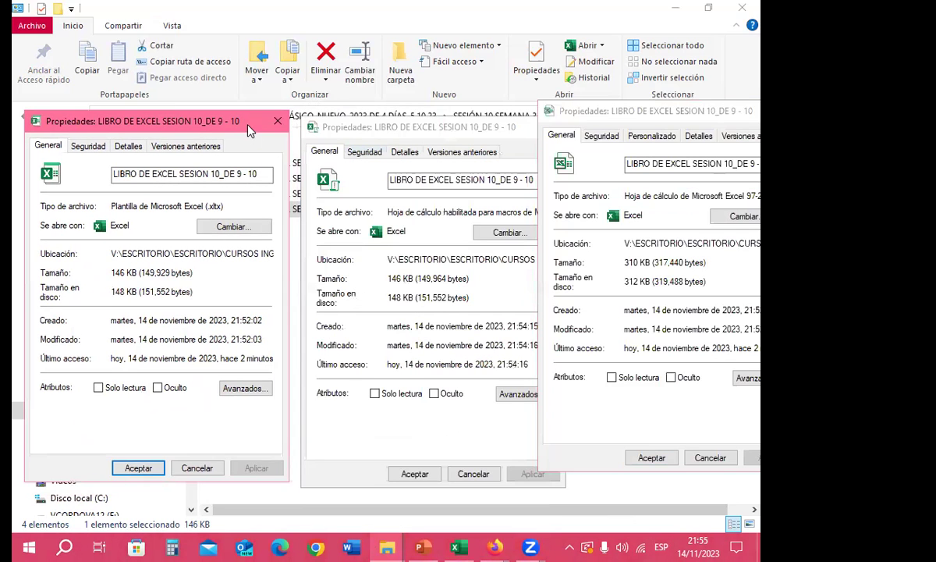
click(355, 126)
drag(371, 130, 337, 87)
drag(602, 111, 589, 81)
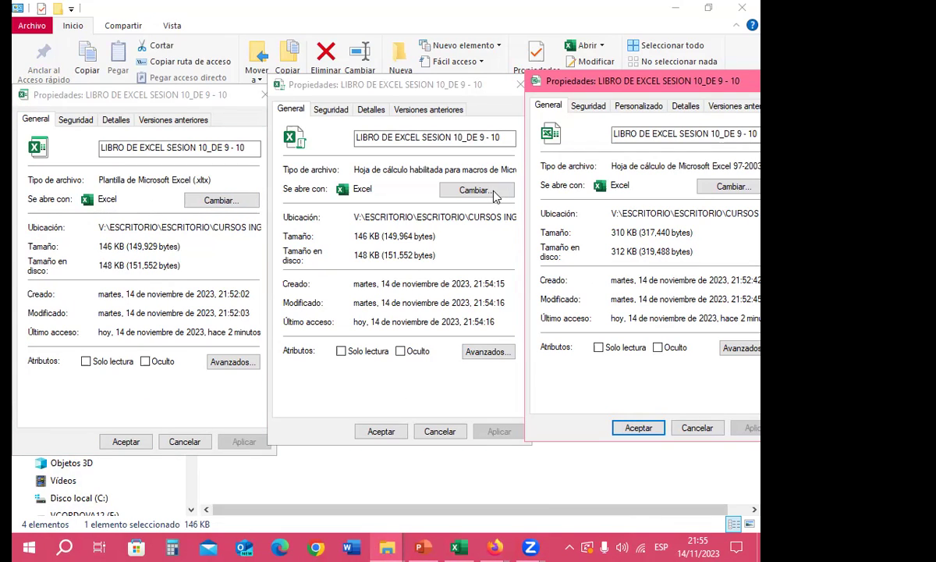
- Scroll the file type fields to compare the .xlsm and .xls extensions
click(511, 168)
key(Right)
key(Right)
key(Right)
key(Right)
key(Right)
key(Right)
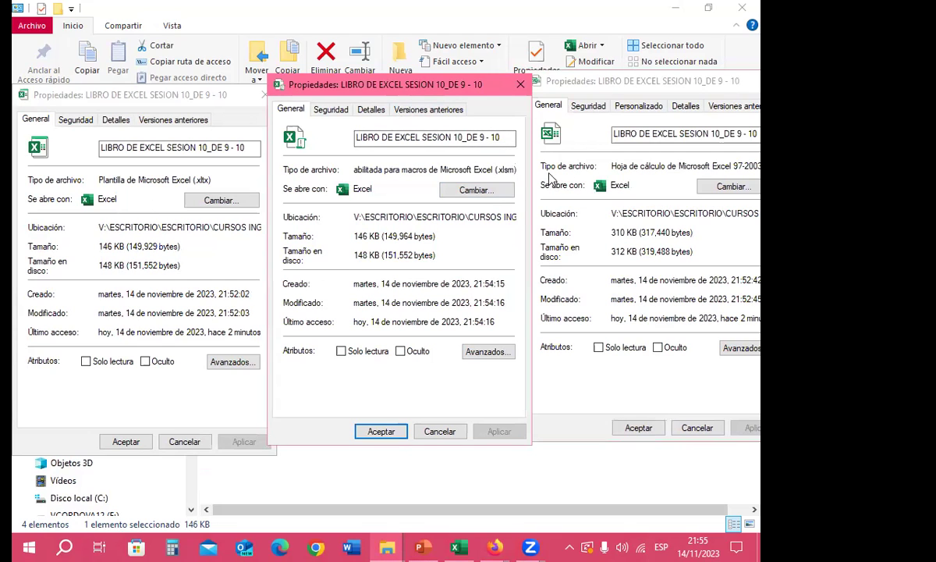
drag(654, 80, 599, 80)
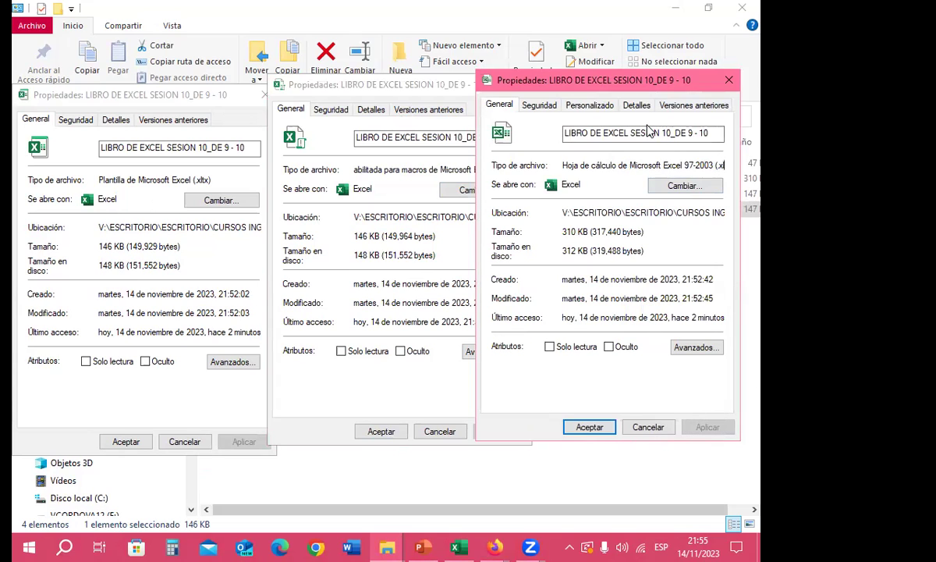
key(End)
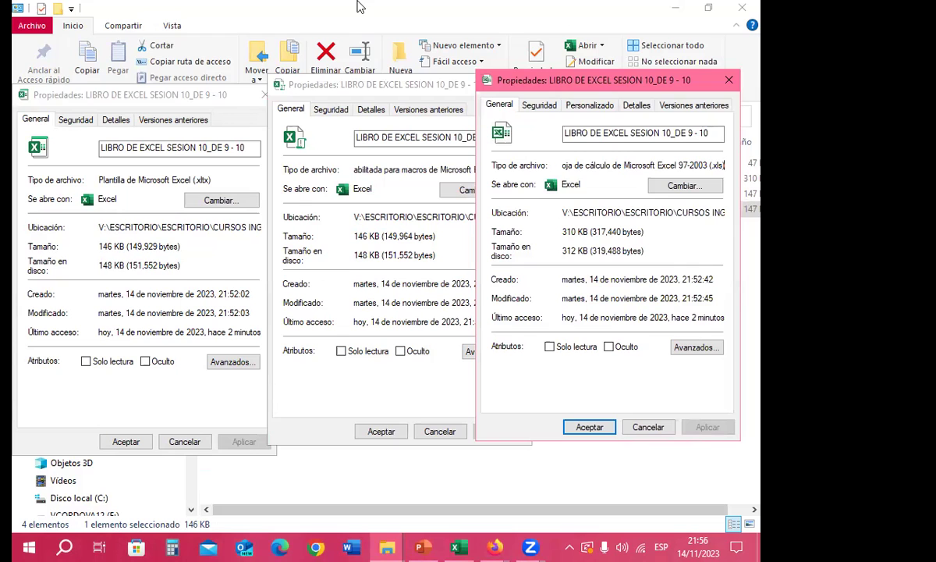
- Close the .xls, macro-enabled and template properties windows
click(728, 80)
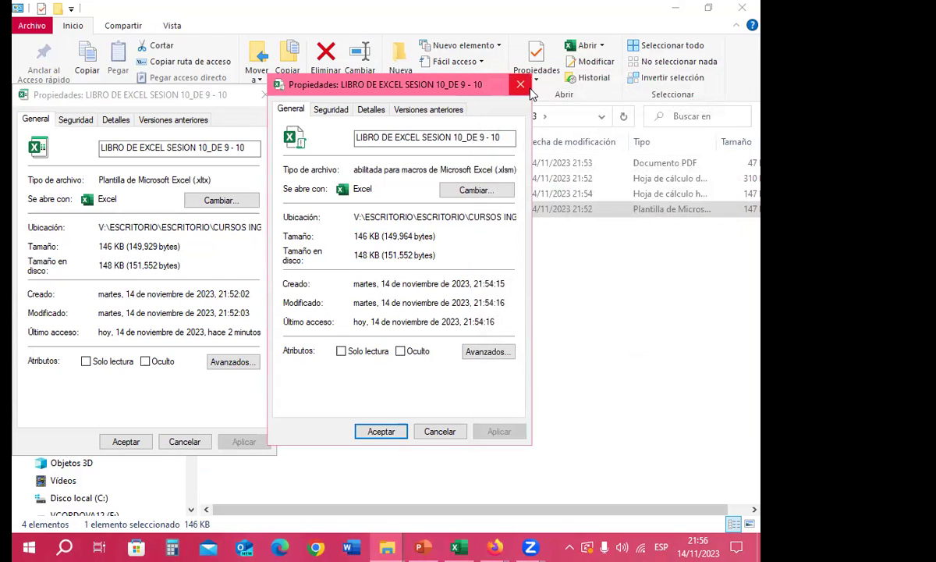
click(520, 84)
click(264, 94)
- Open the PDF copy's properties to check its 46.4 KB size and Nitro Pro 10 association
click(288, 271)
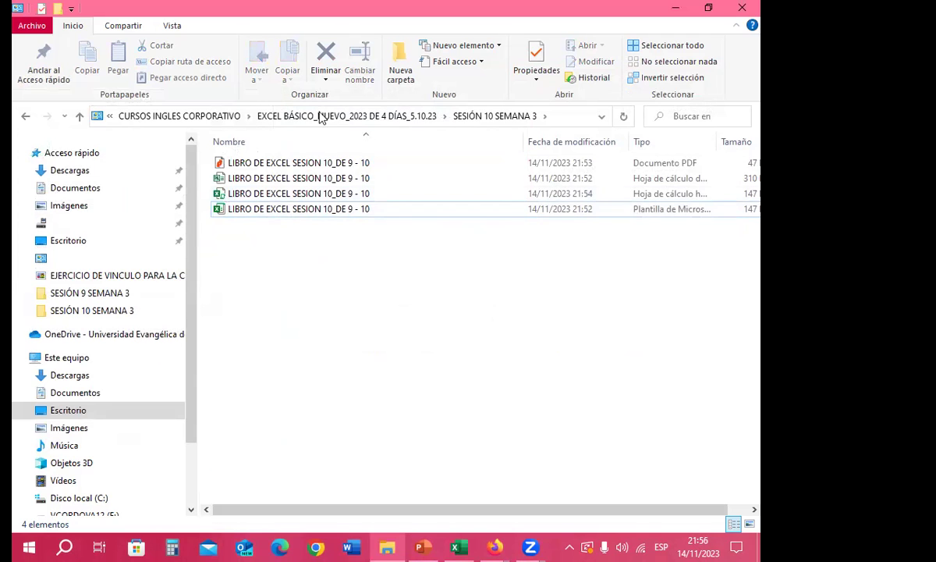
click(288, 162)
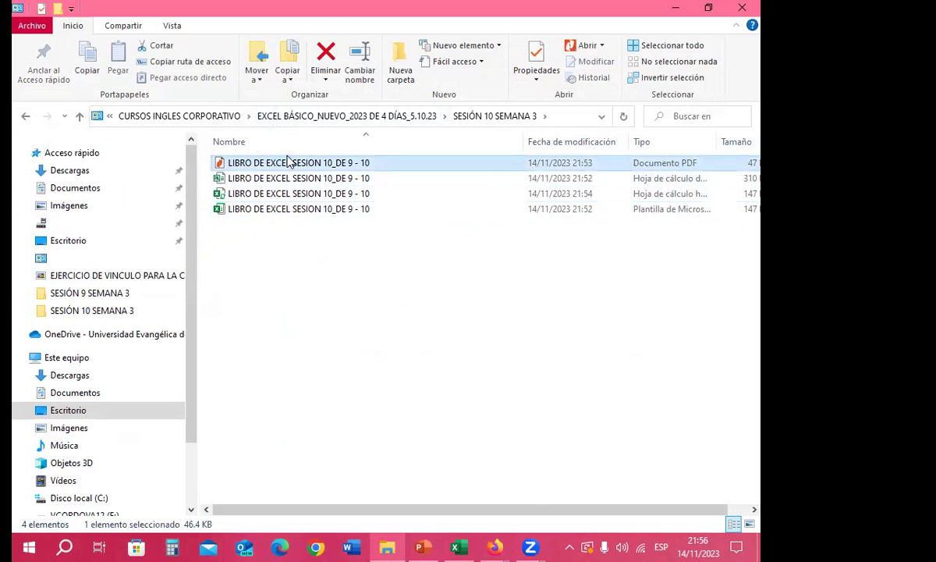
right_click(288, 159)
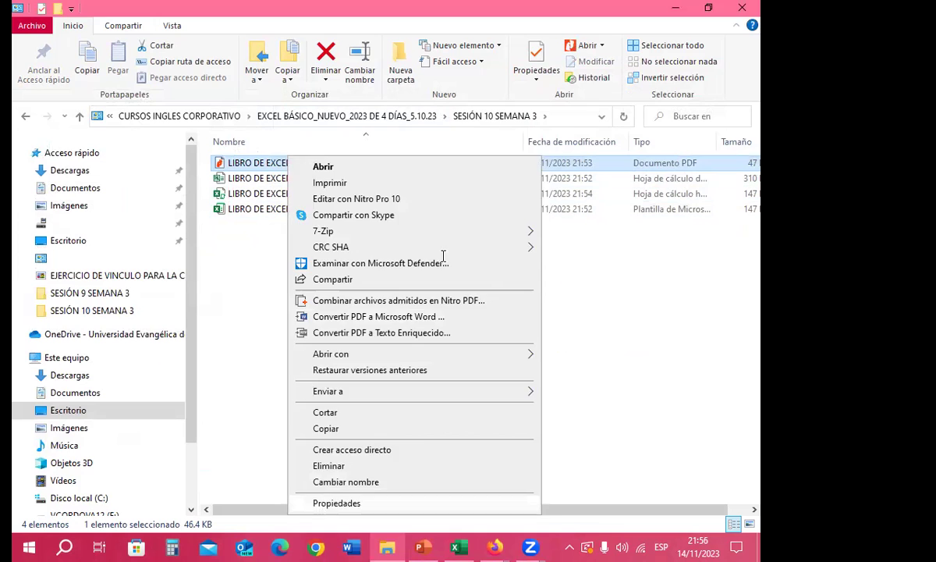
click(319, 503)
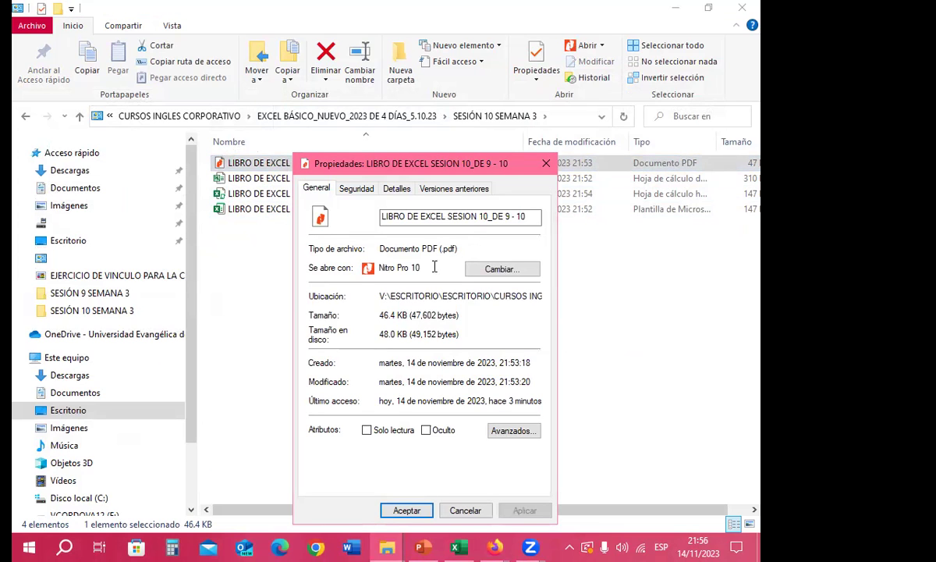
- Close the PDF properties and return to Excel's File view
click(546, 163)
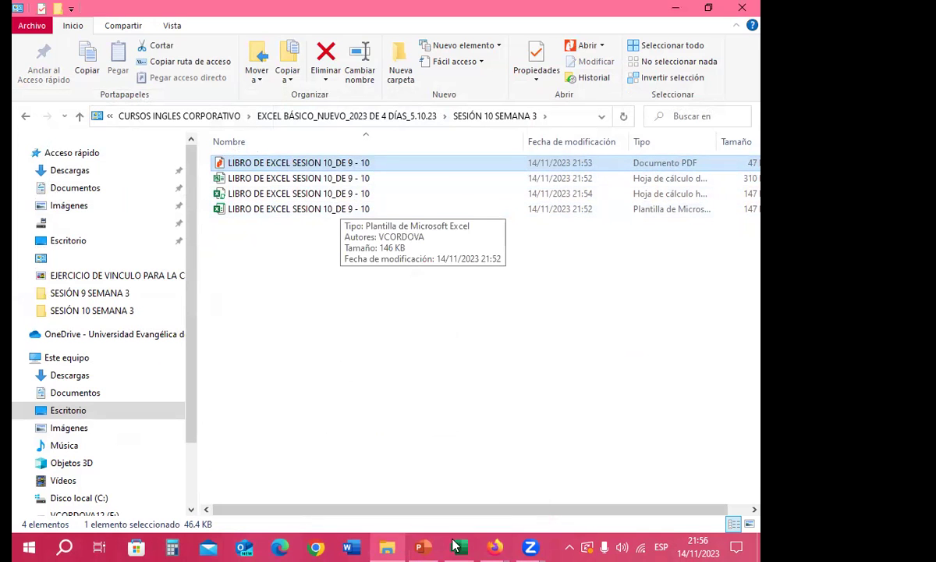
key(alt+Tab)
click(33, 37)
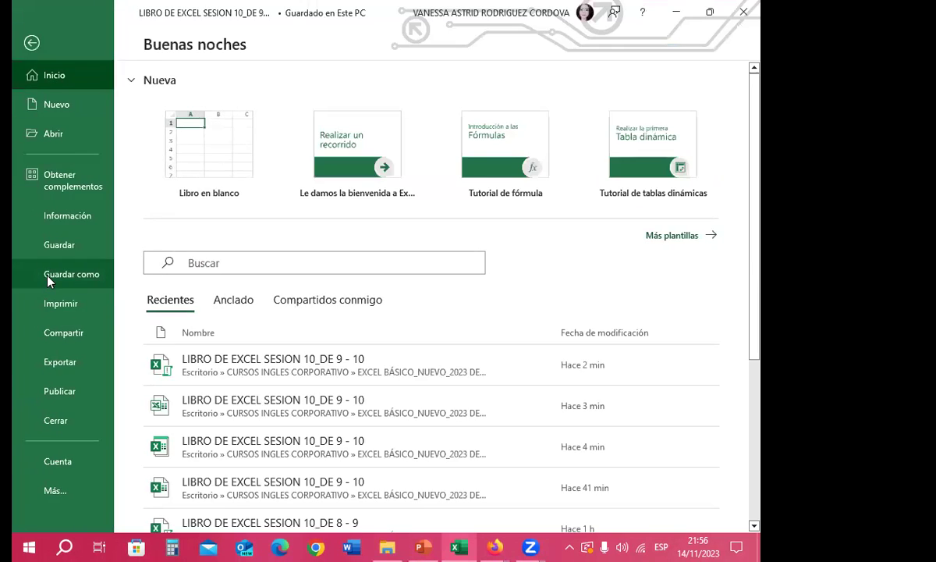
- Browse the Save As file format list, then cancel without saving
click(41, 277)
click(212, 334)
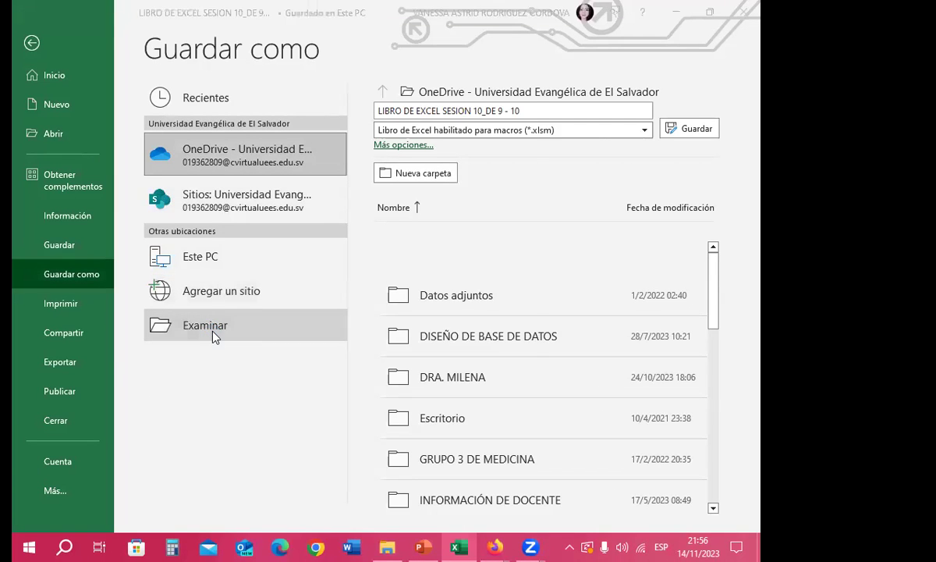
click(323, 281)
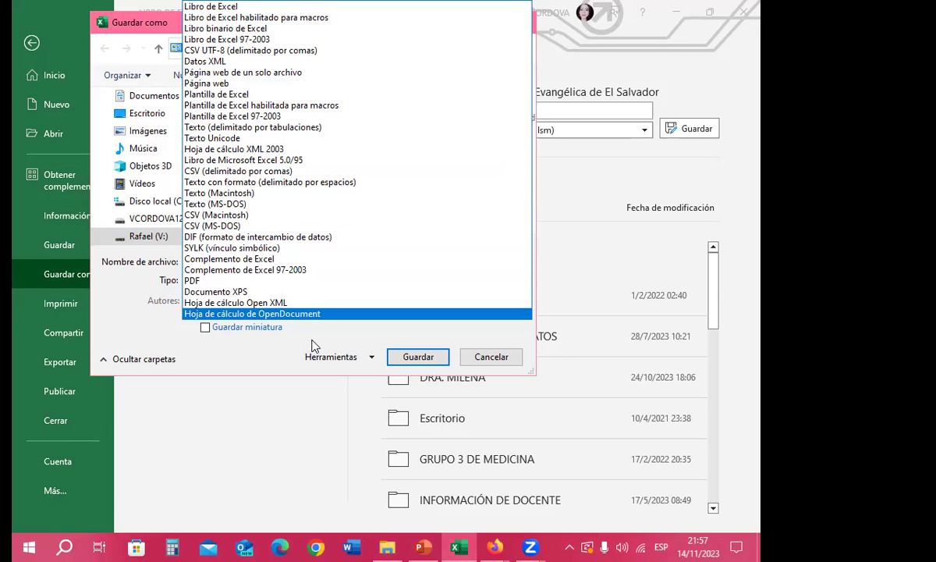
click(503, 368)
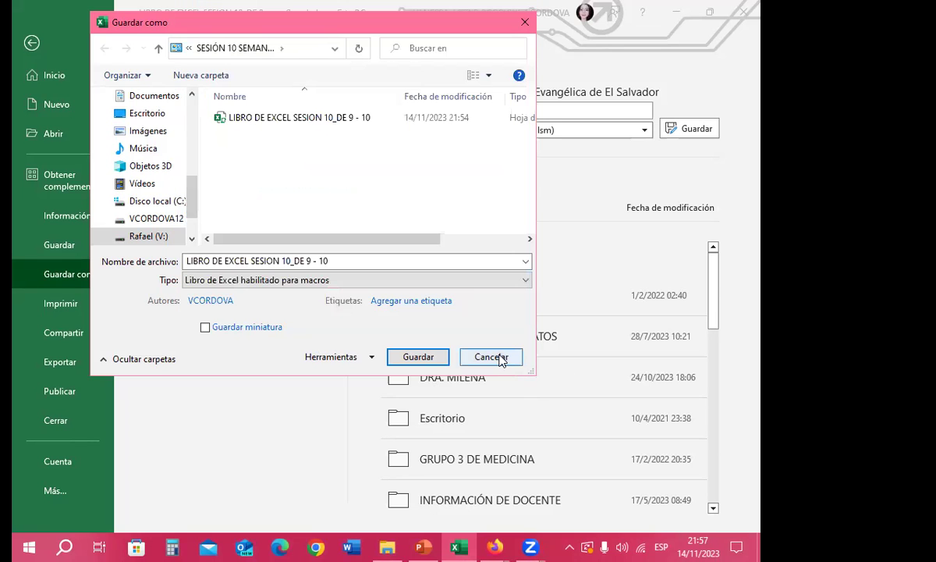
click(499, 357)
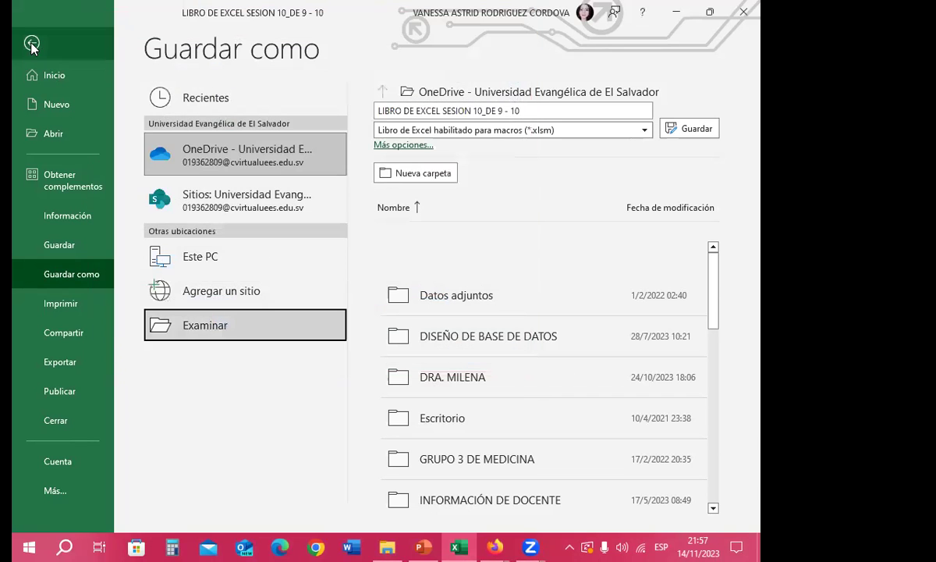
- Return to the HERRAMIENTA FORMULARIO sheet and select cells F10 and E12
click(31, 42)
click(397, 321)
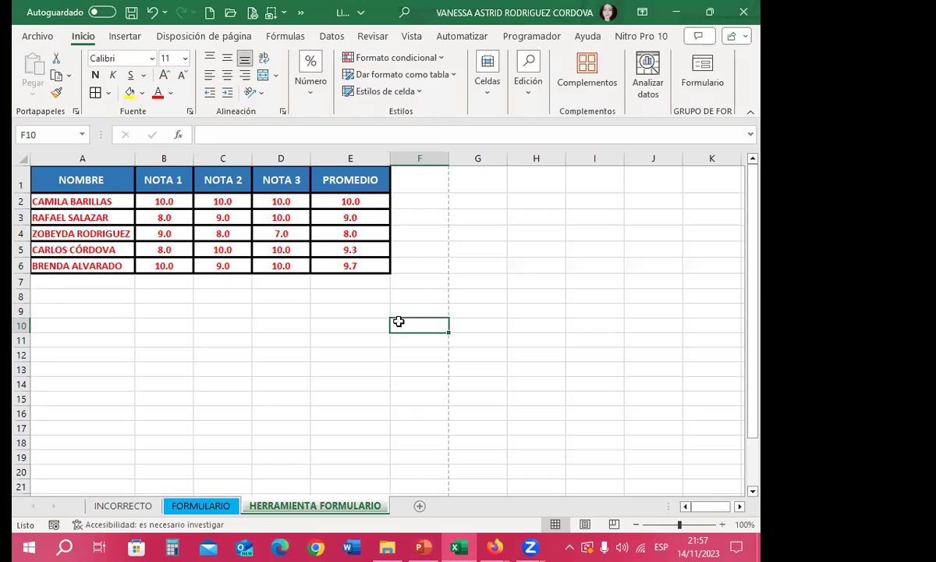
click(342, 354)
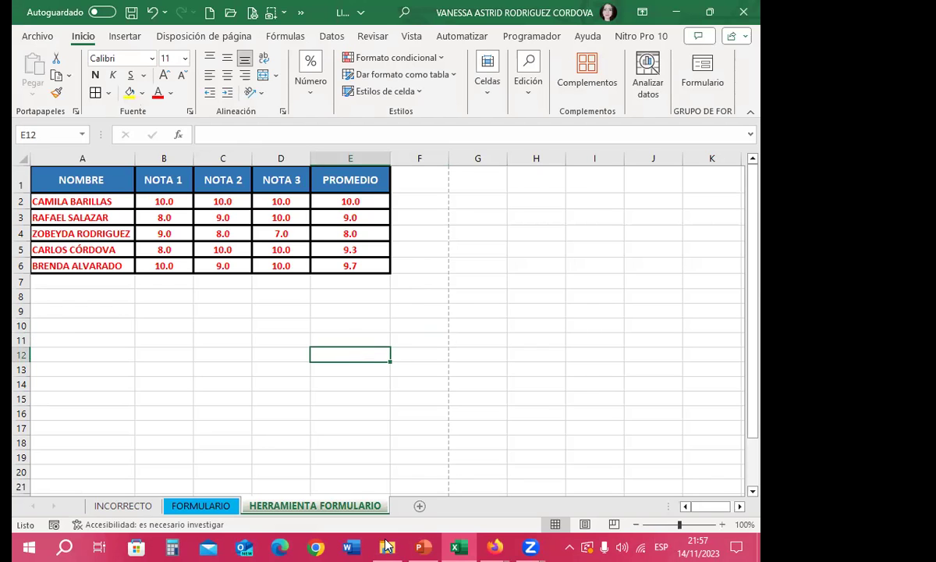
- Open the Plantilla de Microsoft Excel file from the SESIÓN 10 SEMANA 3 subfolder as a new workbook
click(387, 546)
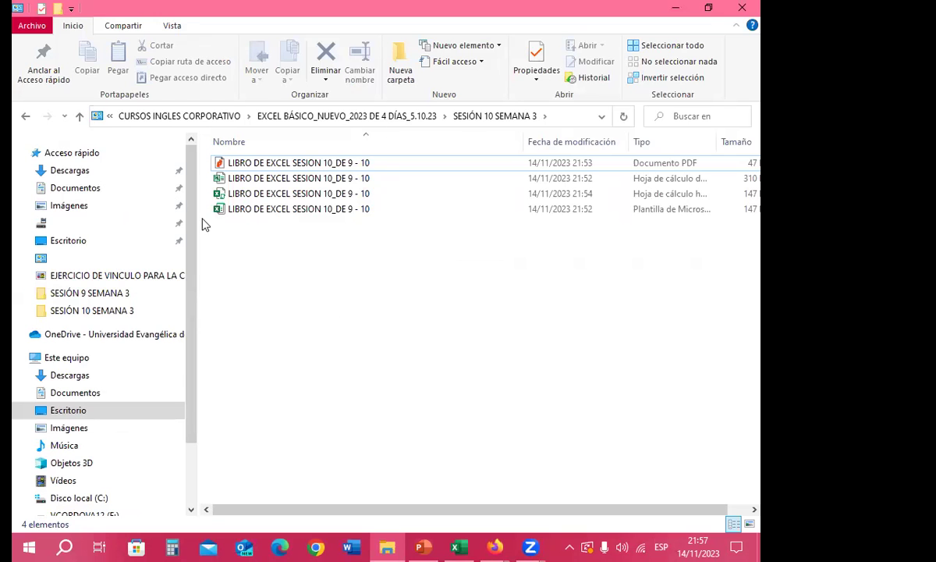
click(80, 117)
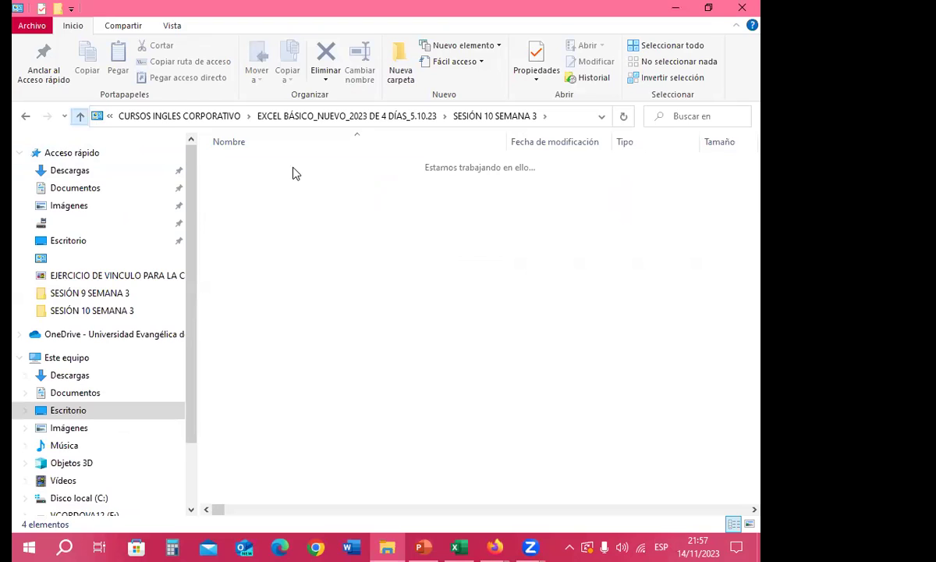
click(25, 116)
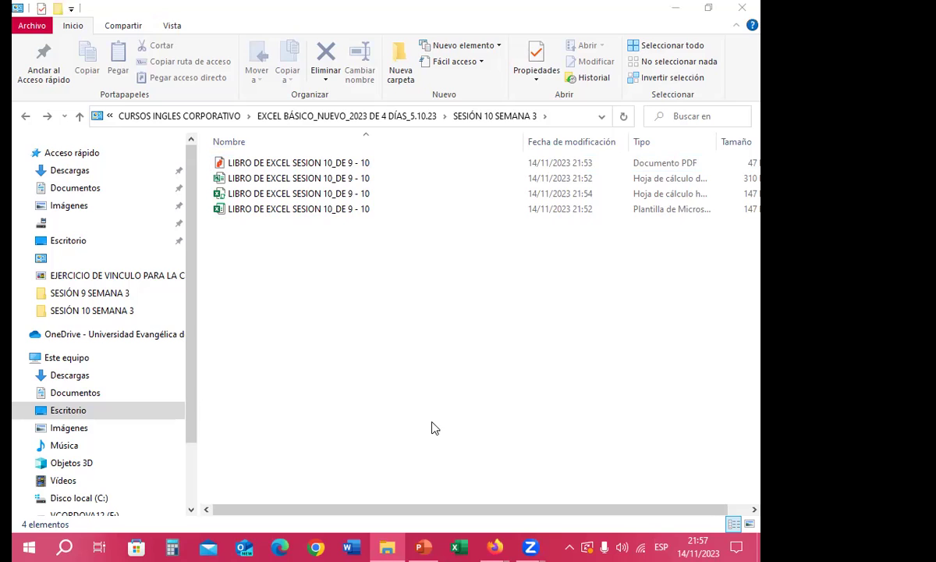
click(272, 216)
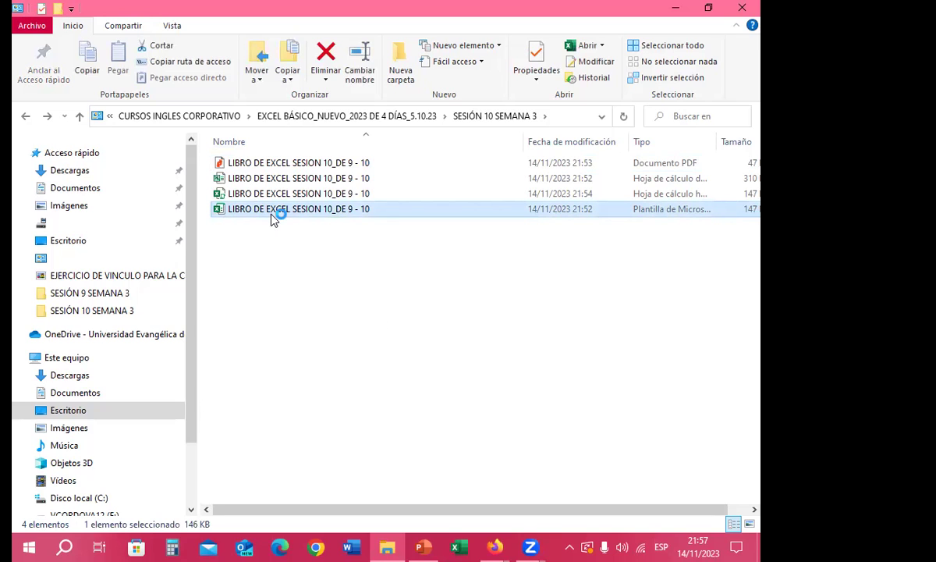
double_click(271, 209)
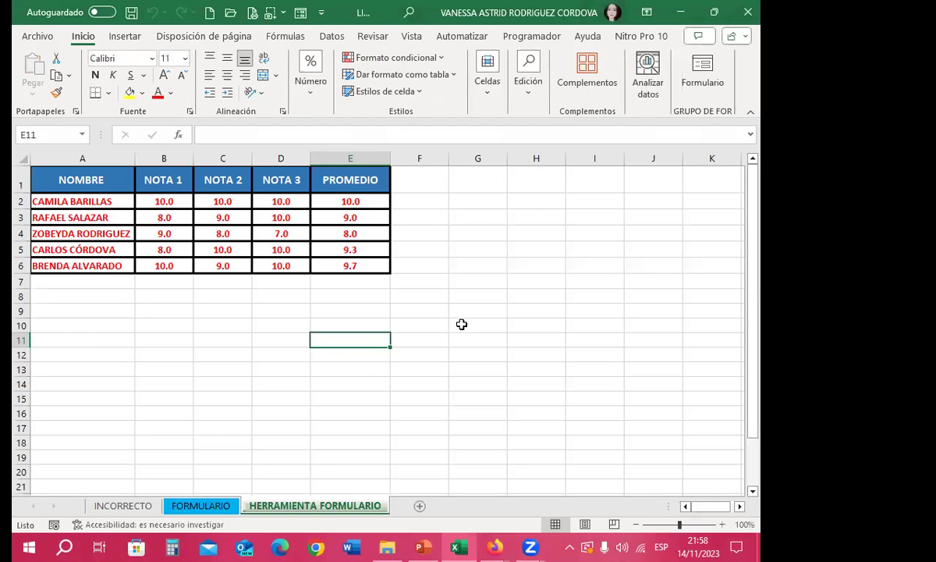
click(462, 323)
click(289, 341)
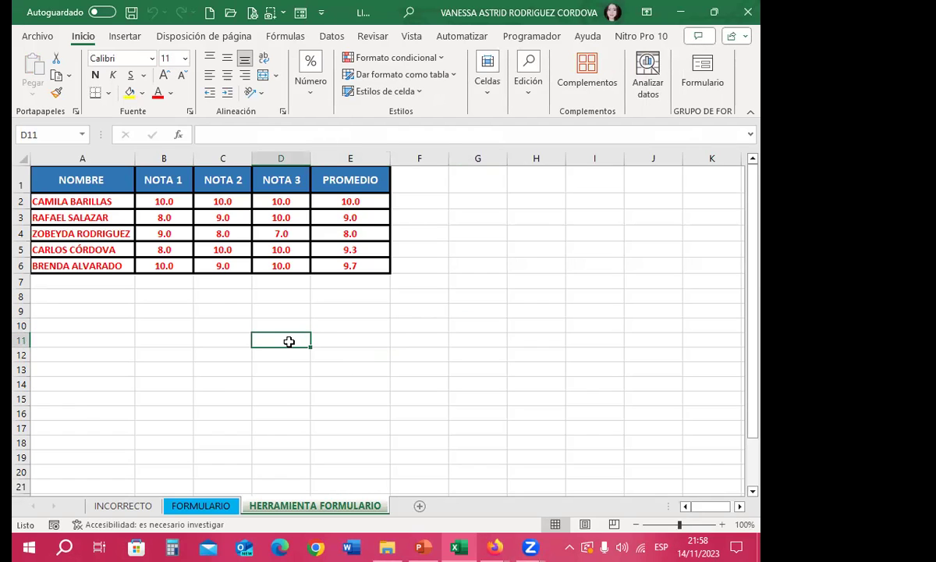
click(221, 507)
click(511, 354)
scroll(484, 303, down, 5)
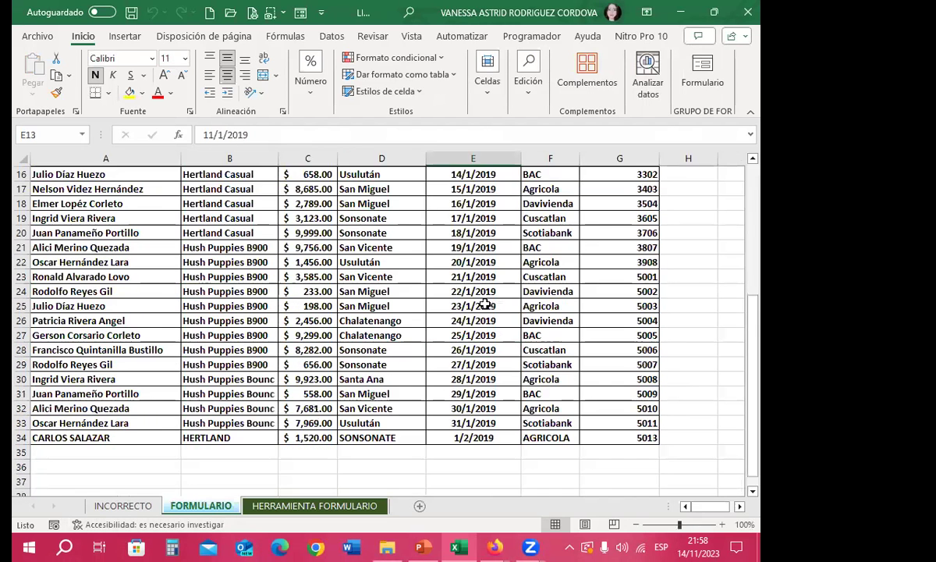
scroll(484, 303, down, 5)
scroll(485, 303, down, 1)
scroll(334, 333, up, 3)
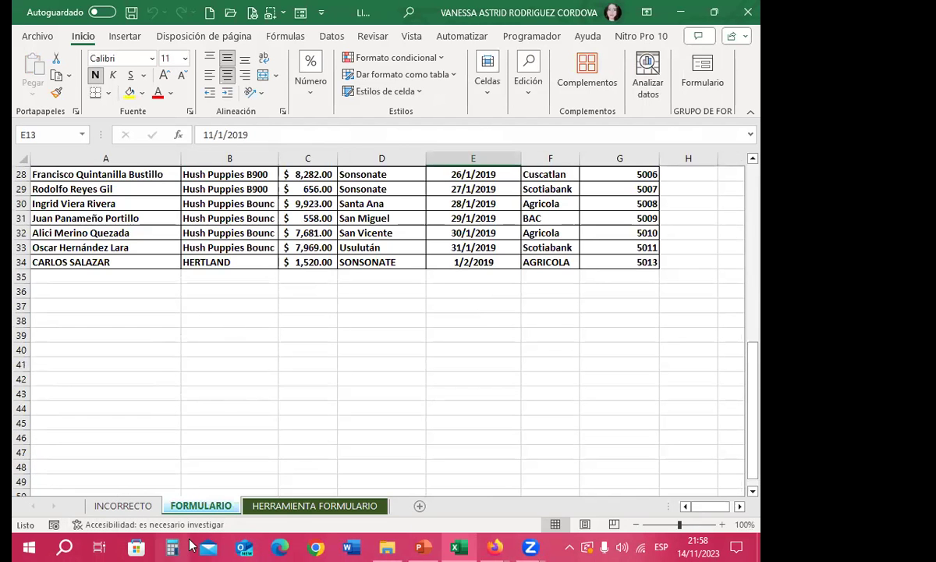
click(285, 505)
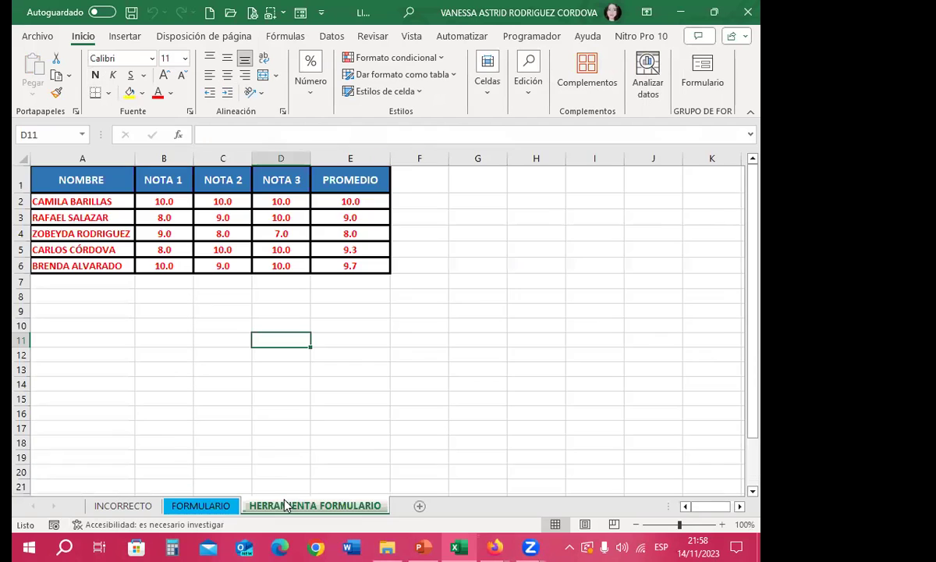
click(316, 352)
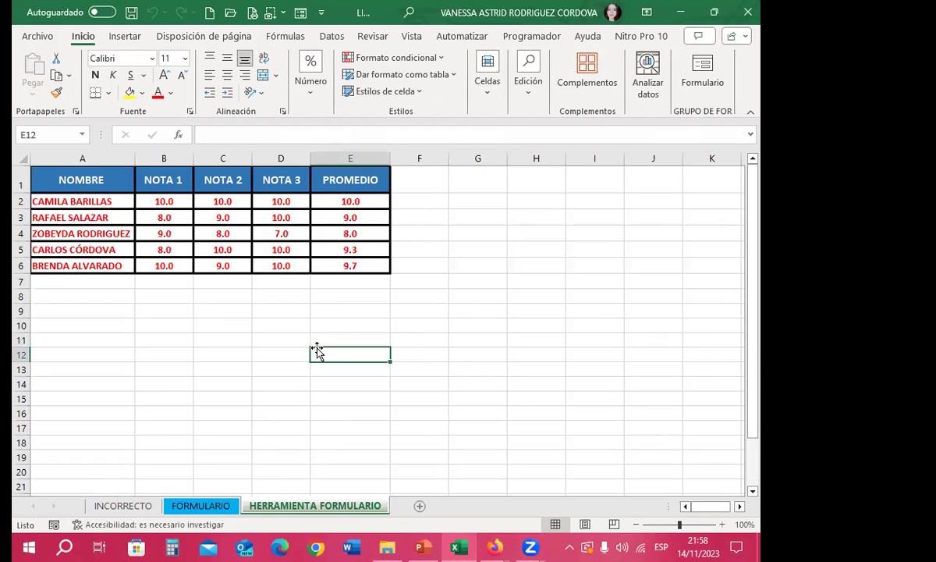
click(317, 283)
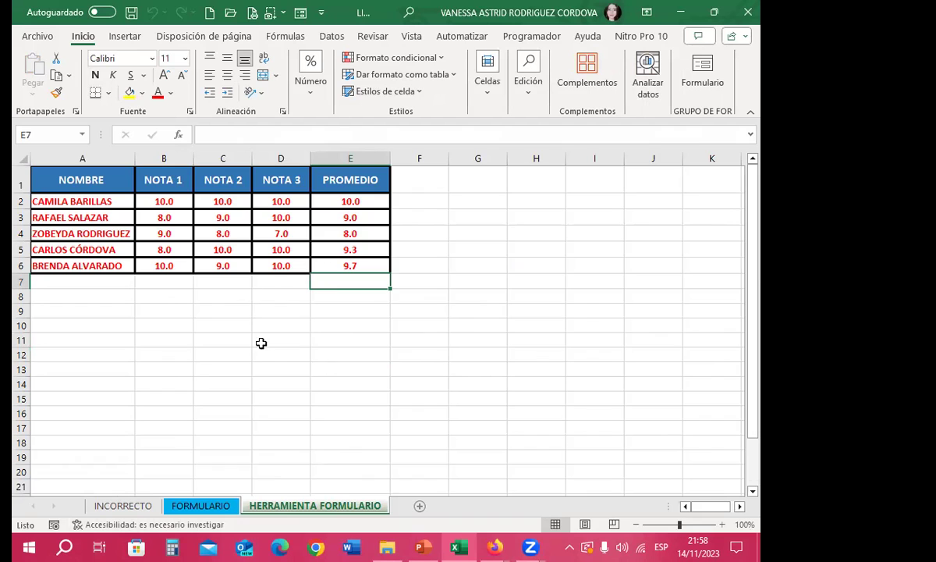
click(702, 78)
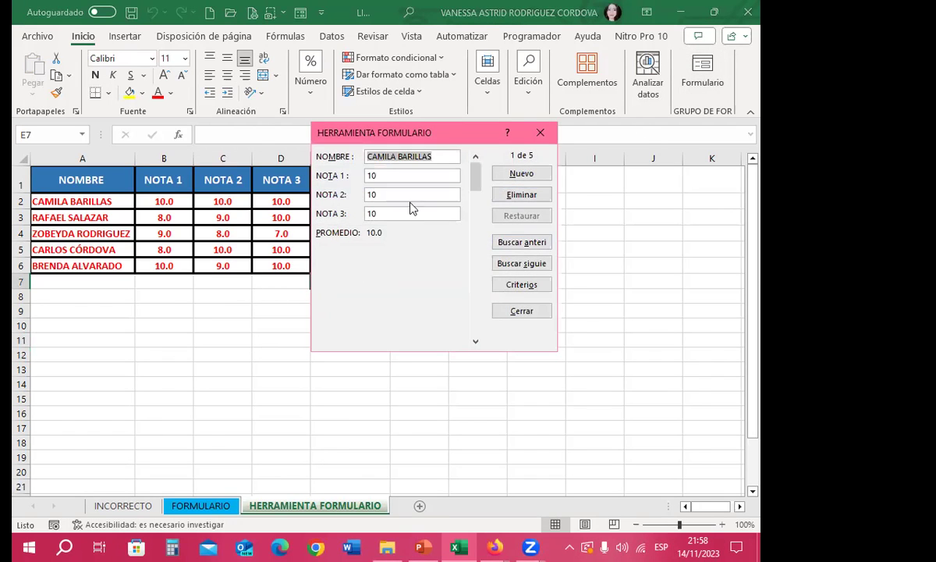
click(540, 132)
click(258, 295)
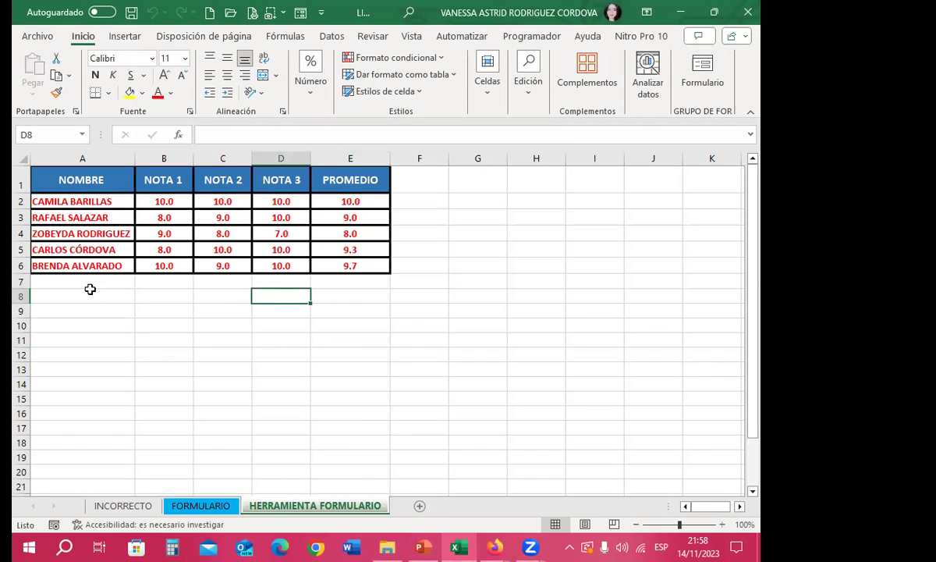
- Give A7:E12 all borders, light gold fill, and black, bold, centred text
drag(56, 282, 345, 351)
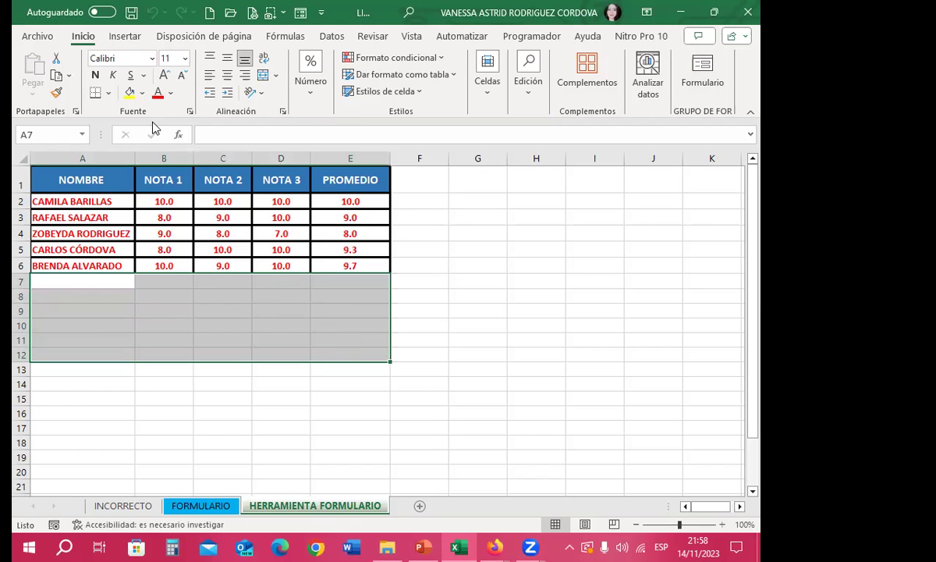
click(108, 92)
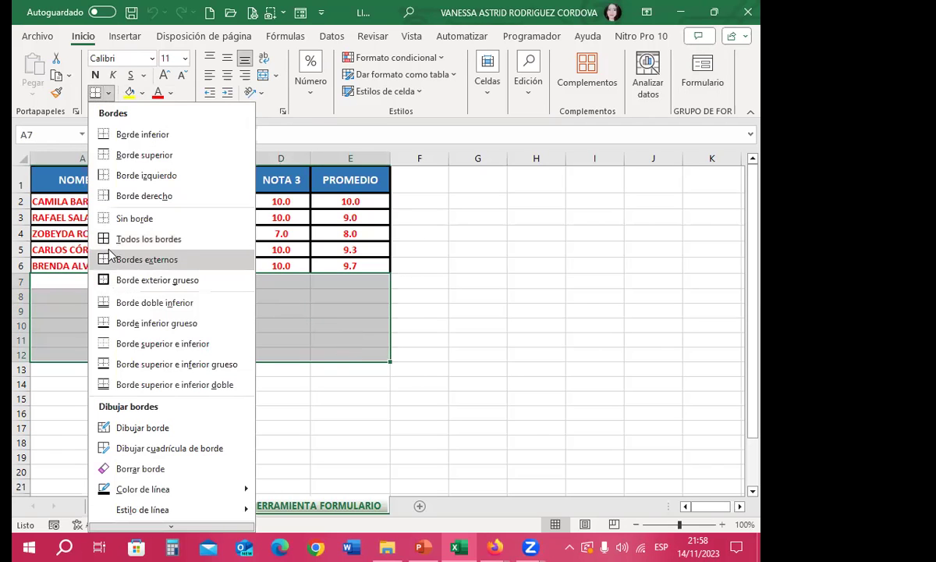
click(109, 245)
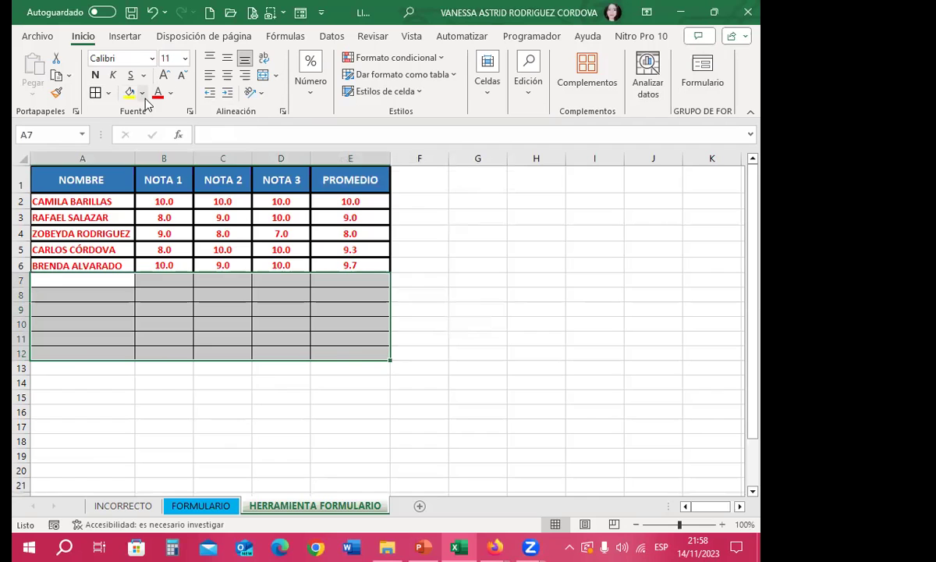
click(142, 92)
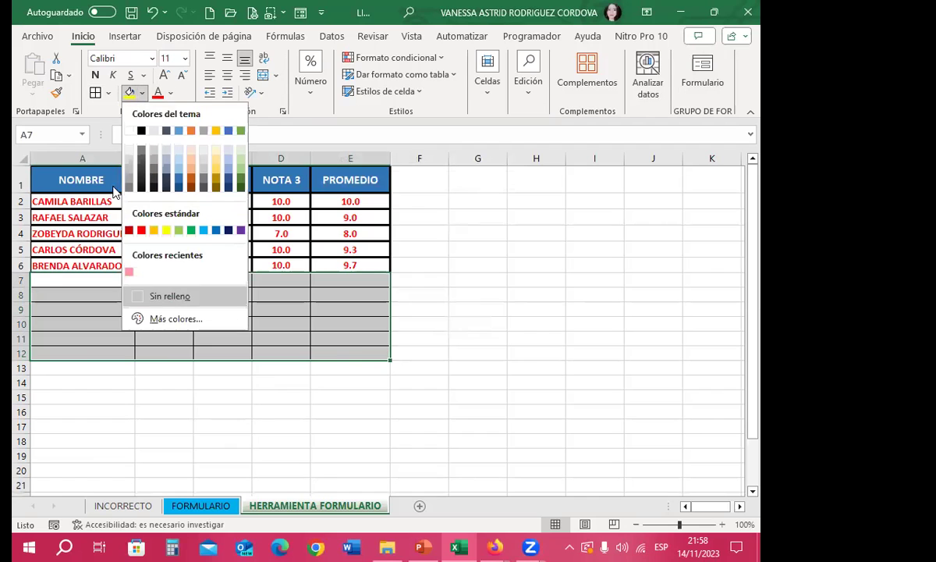
click(216, 156)
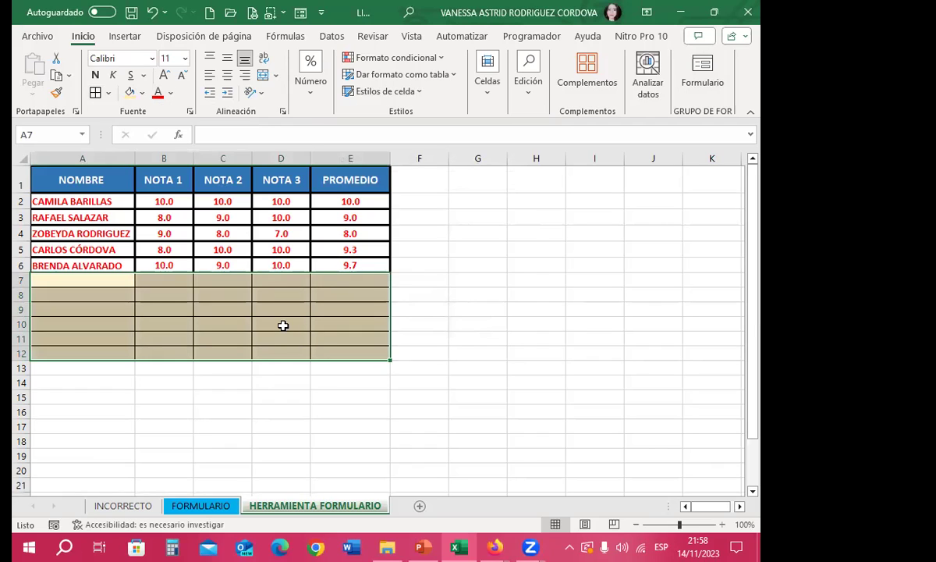
click(170, 92)
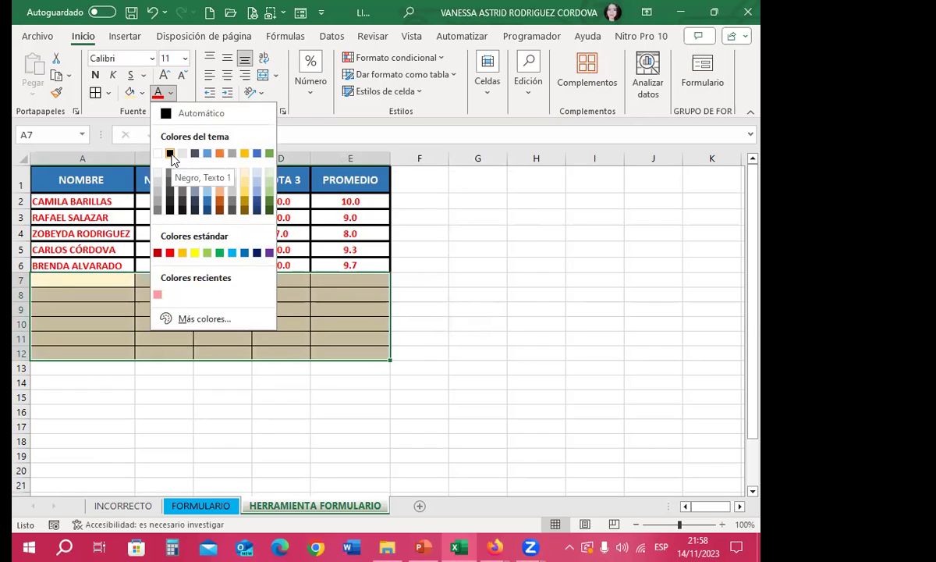
click(170, 154)
click(95, 75)
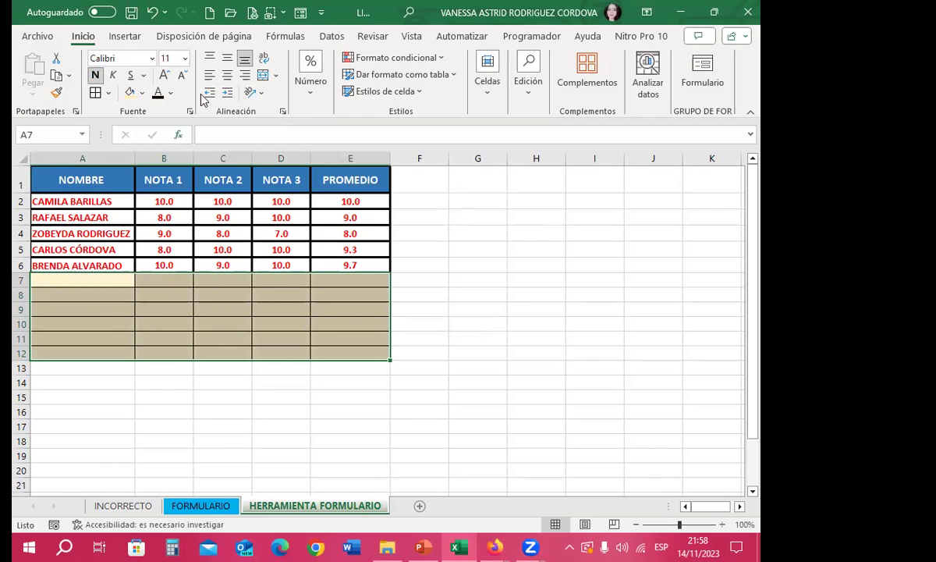
click(226, 75)
click(490, 352)
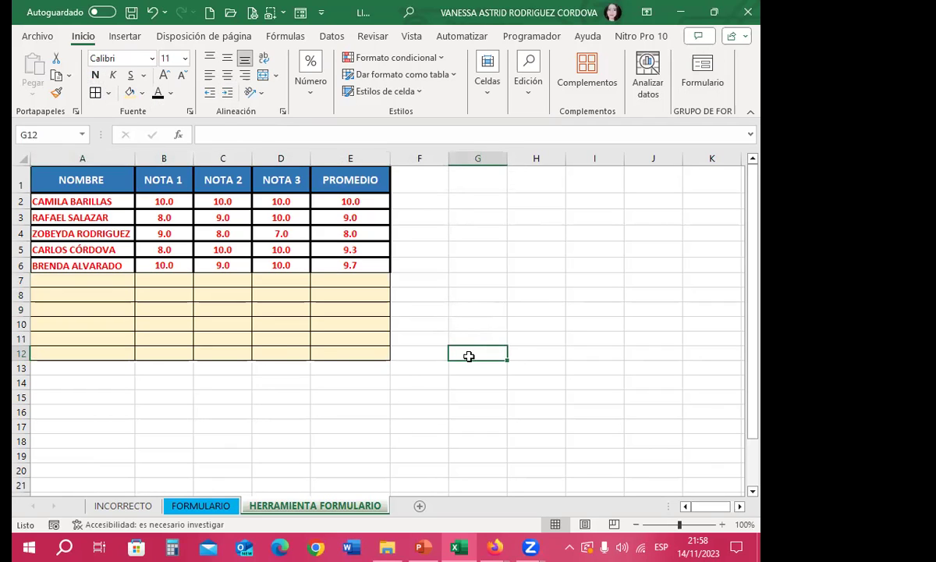
- Type test text DSFD, FDSSF, FDSSF and DFDSF into cells A7 through D7
click(291, 349)
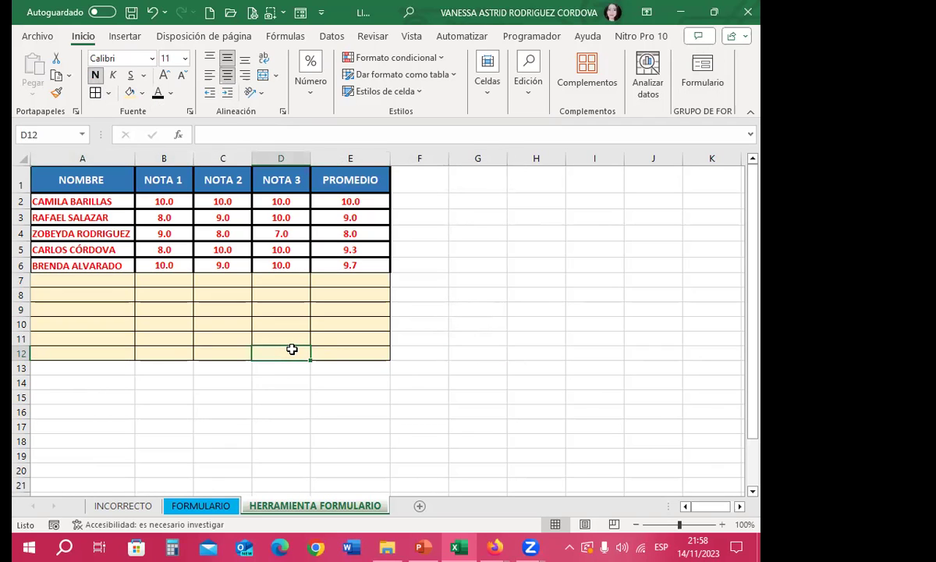
click(222, 349)
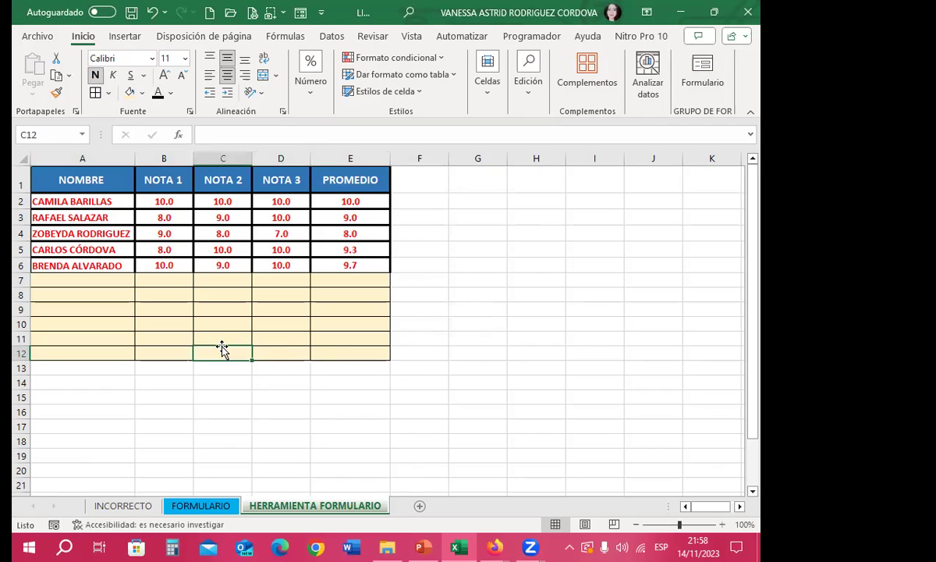
click(100, 281)
text(DSFD)
click(173, 280)
text(FDSSF)
click(243, 280)
text(FDSSF)
click(300, 280)
text(DFDSF)
click(271, 306)
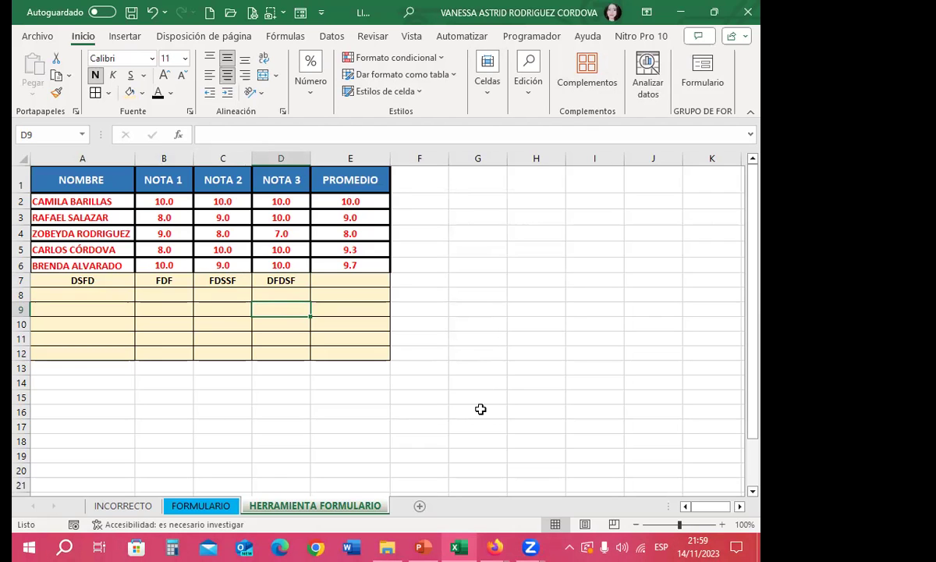
key(alt+Tab)
double_click(283, 209)
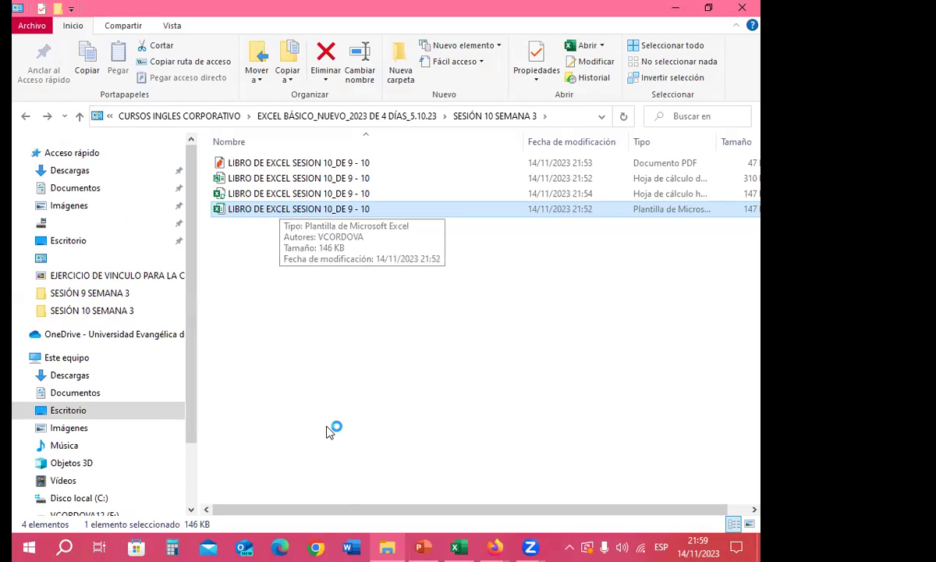
click(392, 551)
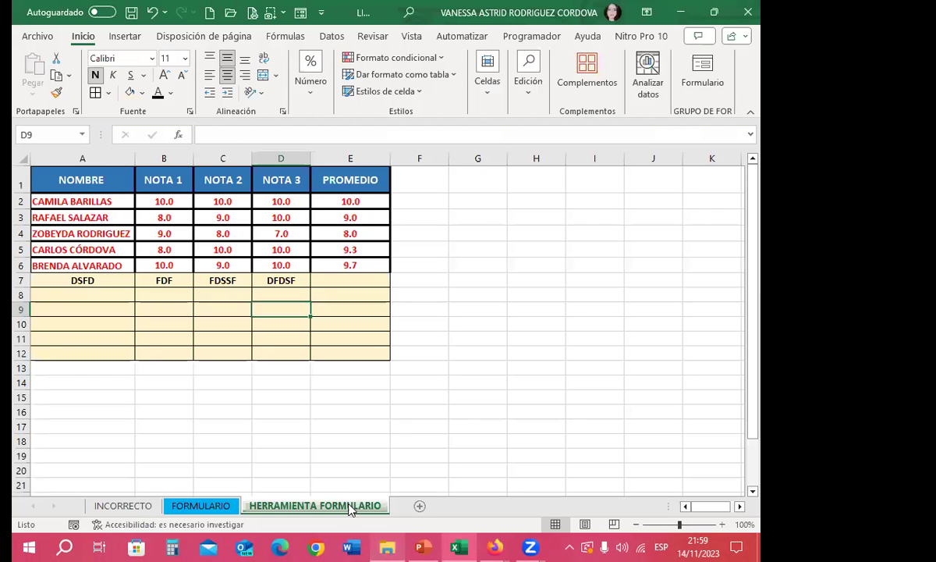
click(381, 367)
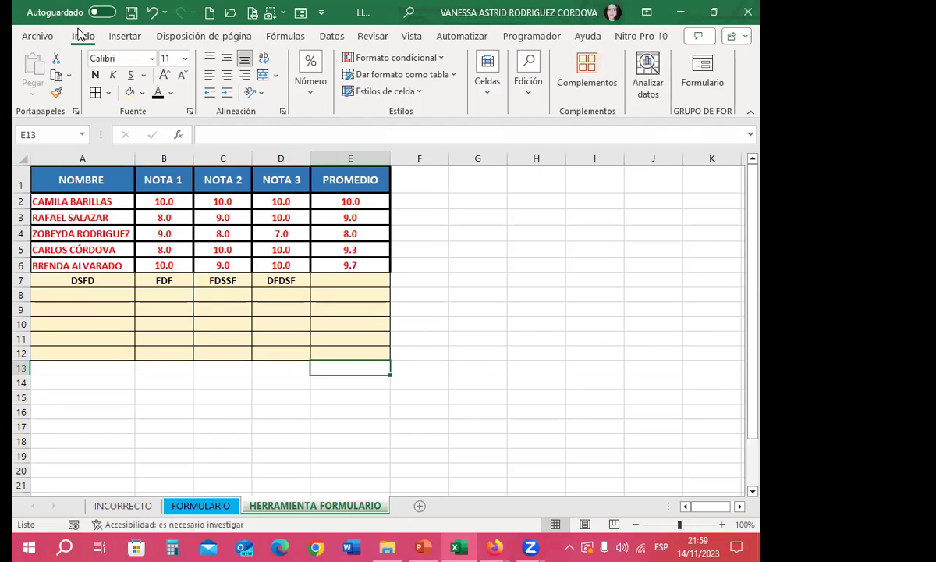
- Use Quick Access Save to bring up the prompt proposing LIBRO DE EXCEL SESION 10_DE 9 - 101.xlsx
click(131, 13)
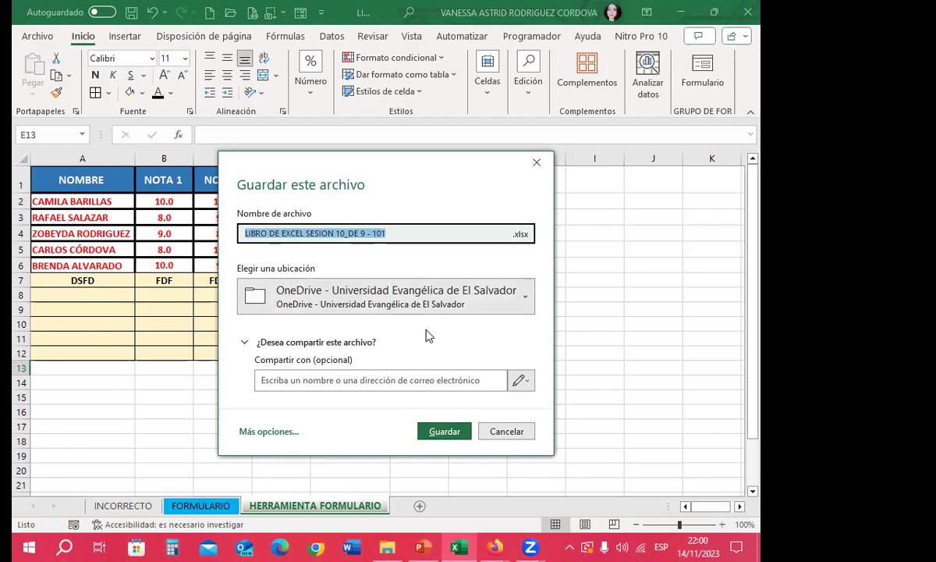
- Dismiss the save prompt three times without saving, keeping the DSFD test row unsaved
click(537, 163)
click(267, 322)
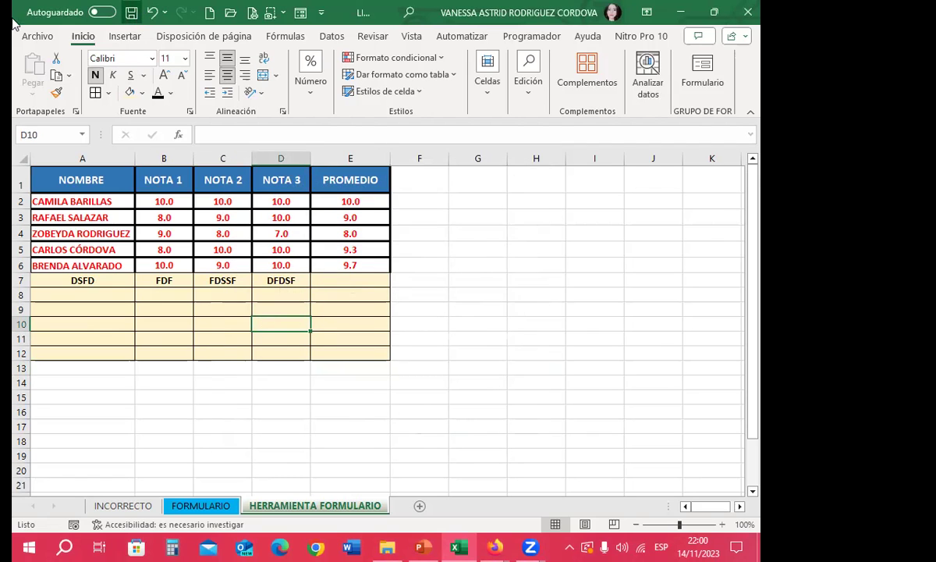
click(131, 13)
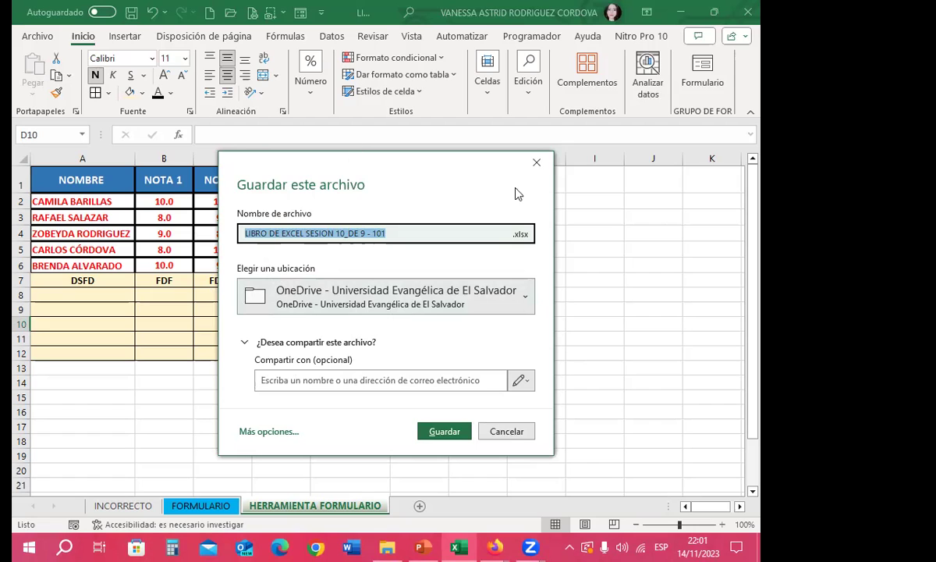
click(549, 158)
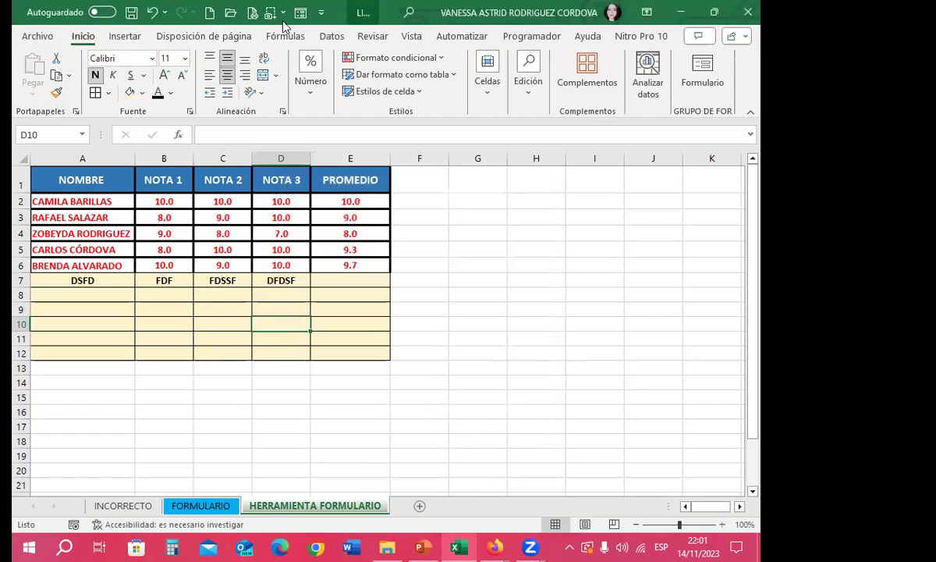
click(131, 13)
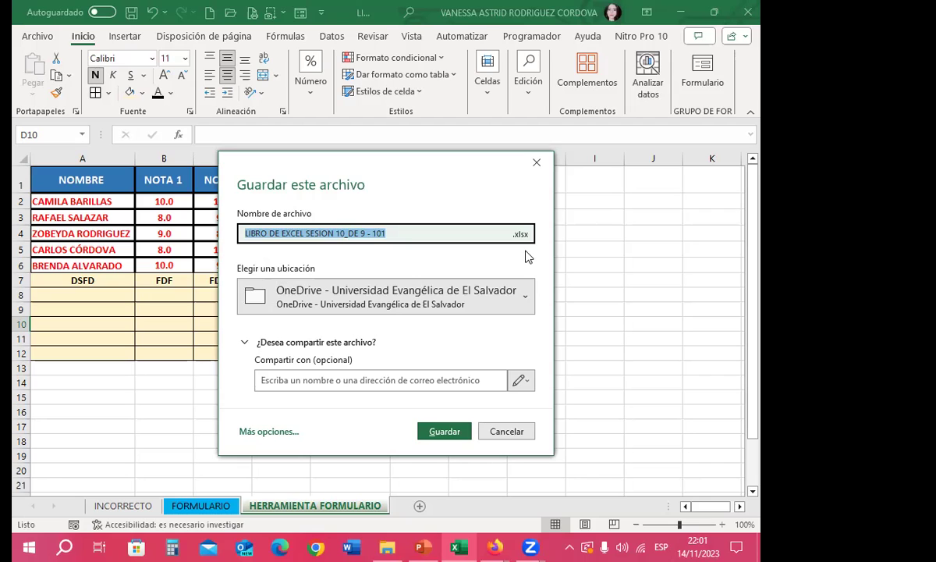
click(540, 168)
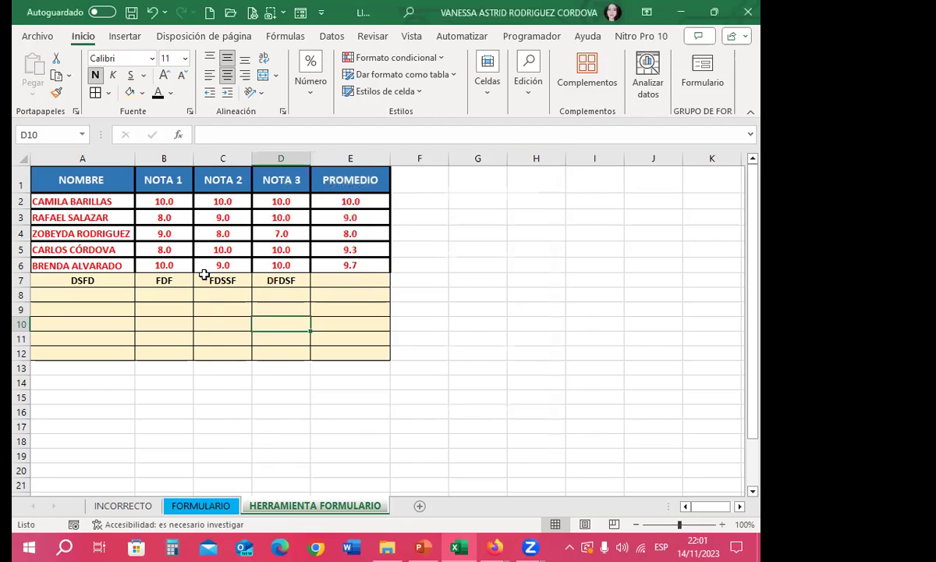
click(262, 294)
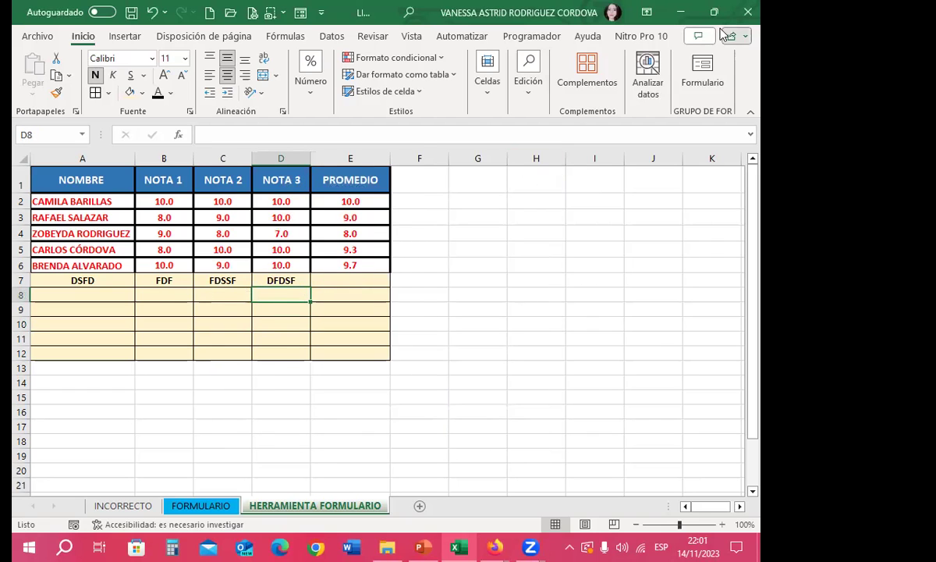
- Close the copy with No guardar, reopen the grade template from its folder as a fresh workbook, and select cell D8
click(748, 12)
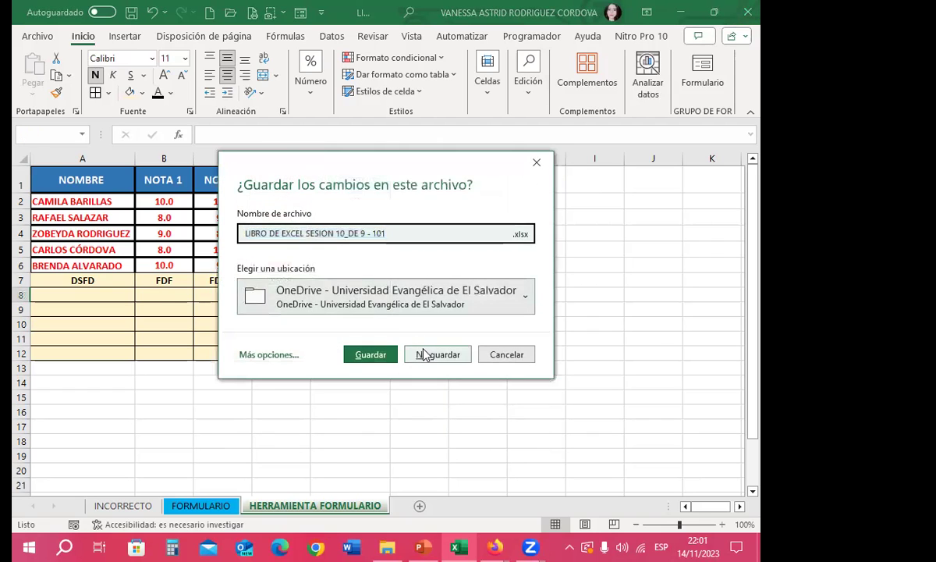
click(426, 353)
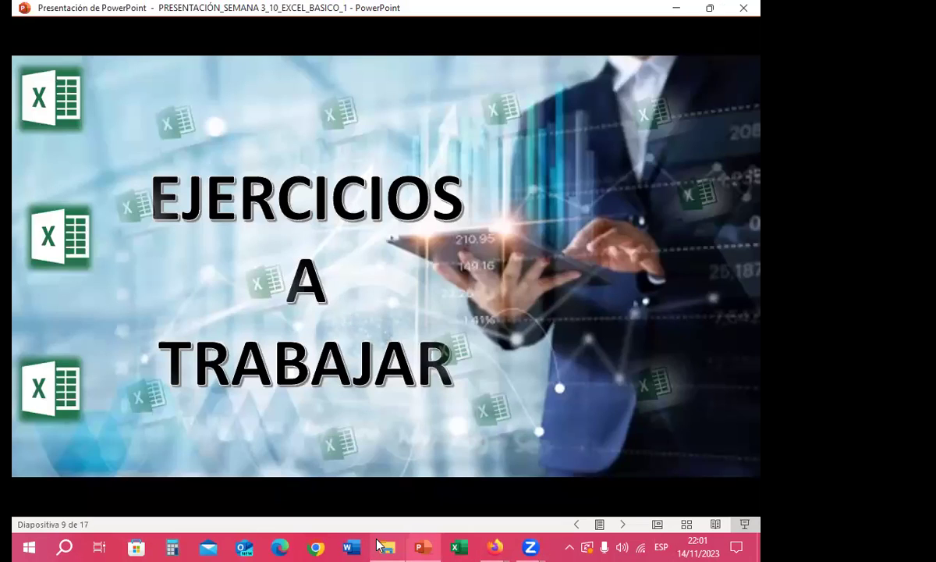
click(380, 544)
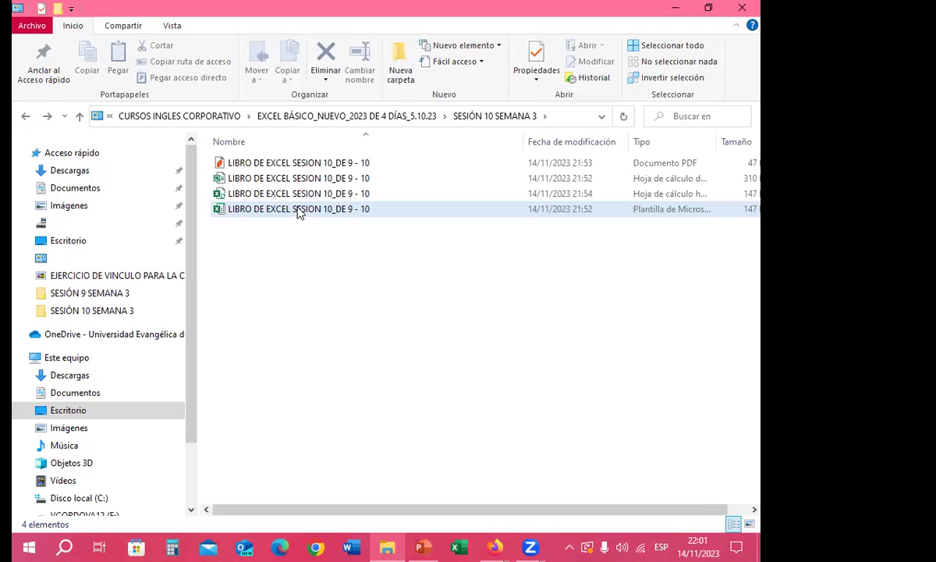
click(299, 210)
double_click(299, 211)
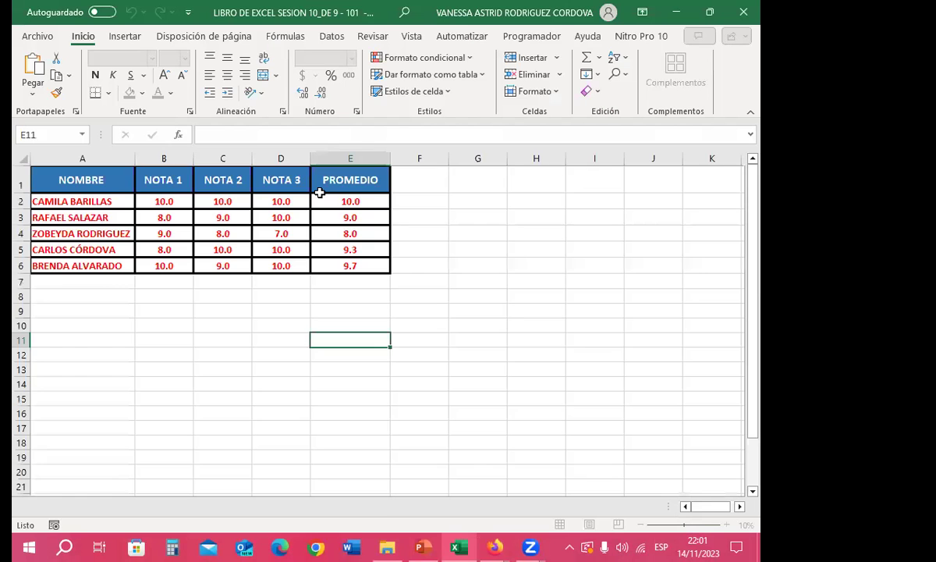
click(307, 298)
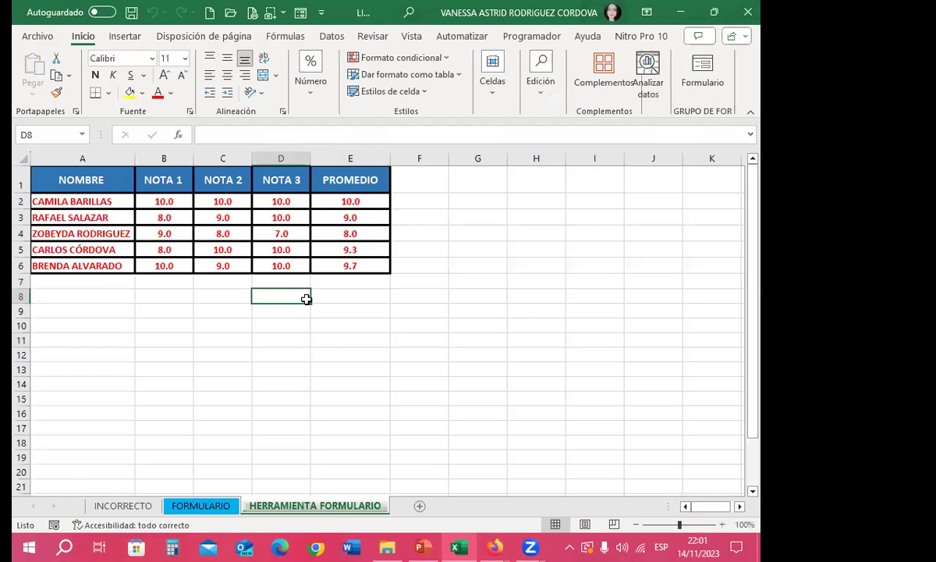